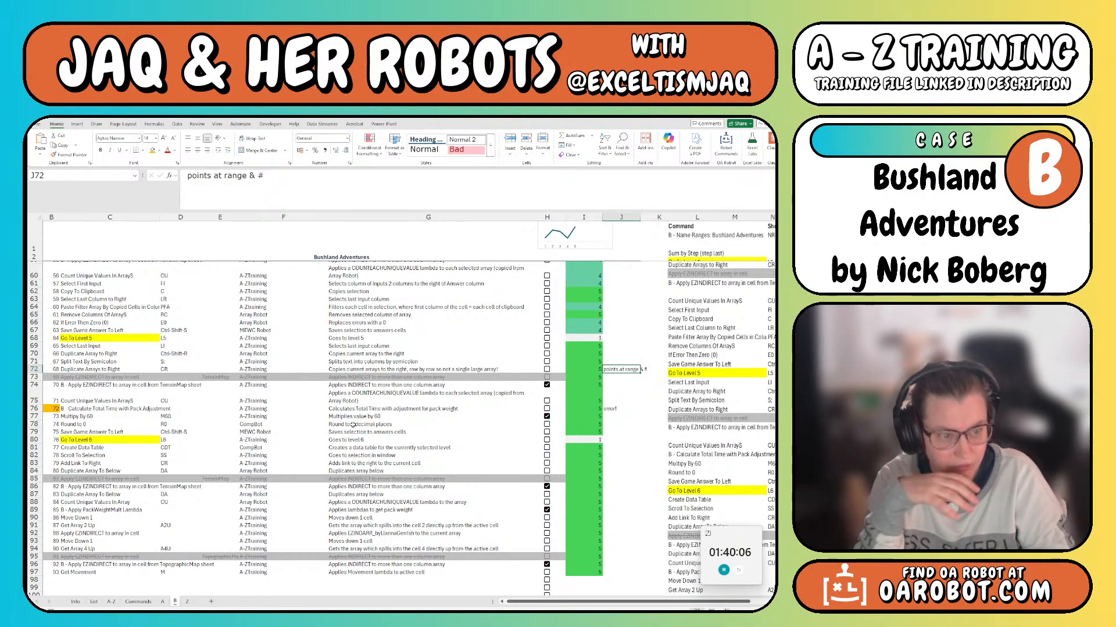
Switch to the case workbook, run the "B - Calculate Total Time with Pack Adjustment" robot command on the selected cells, and stop it at the long-running warning
{"action": "key", "text": "alt+Tab"}
{"action": "key", "text": "ctrl+shift+space"}
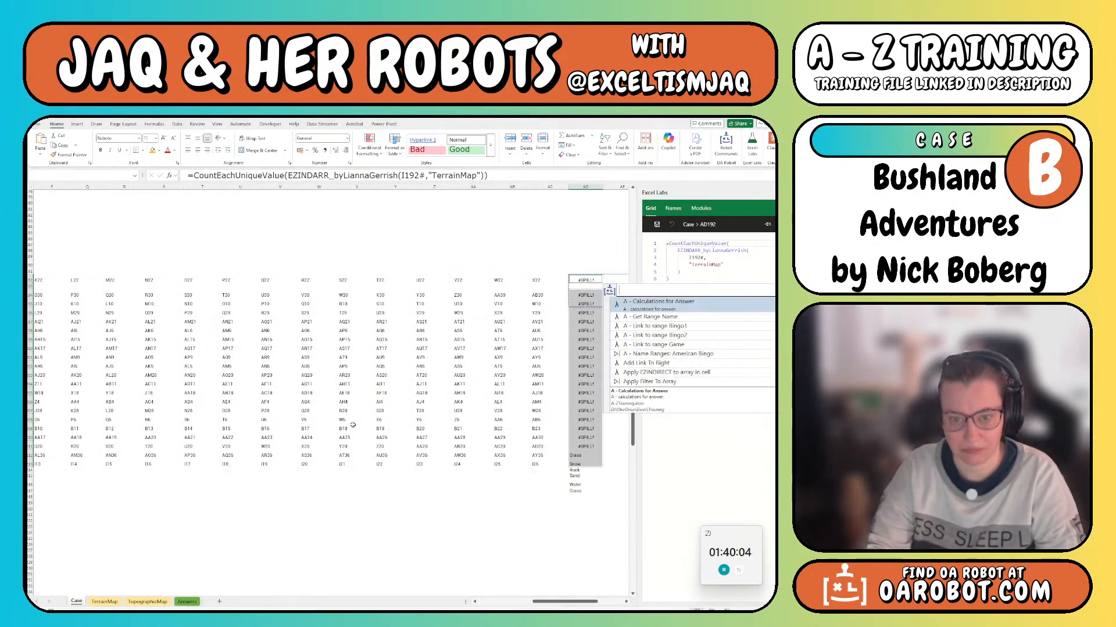
{"action": "type", "text": "b"}
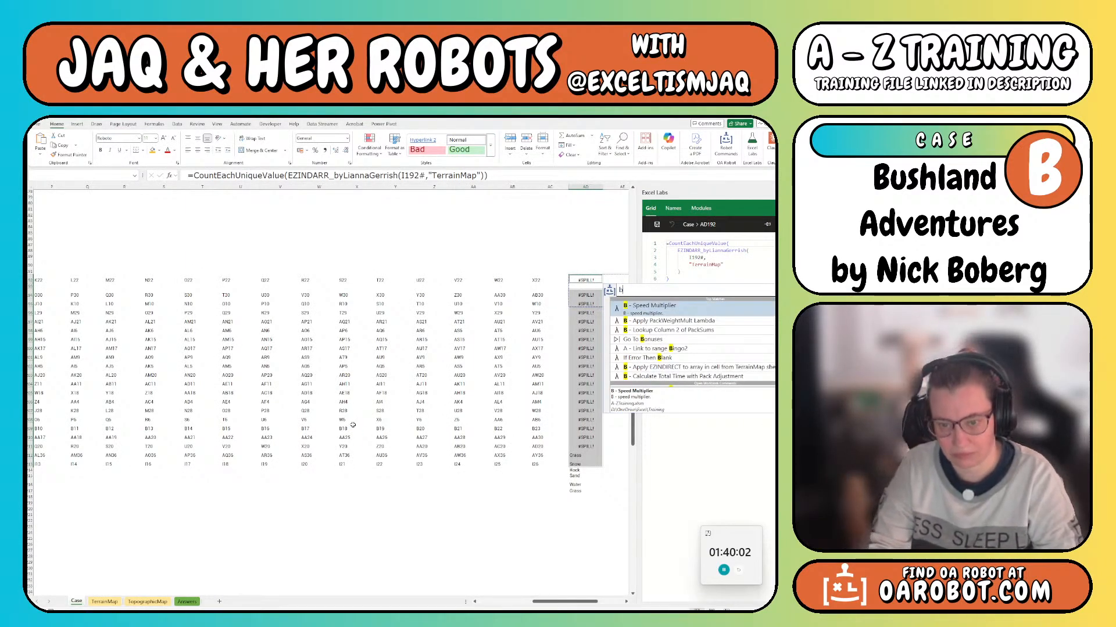
{"action": "type", "text": " - c"}
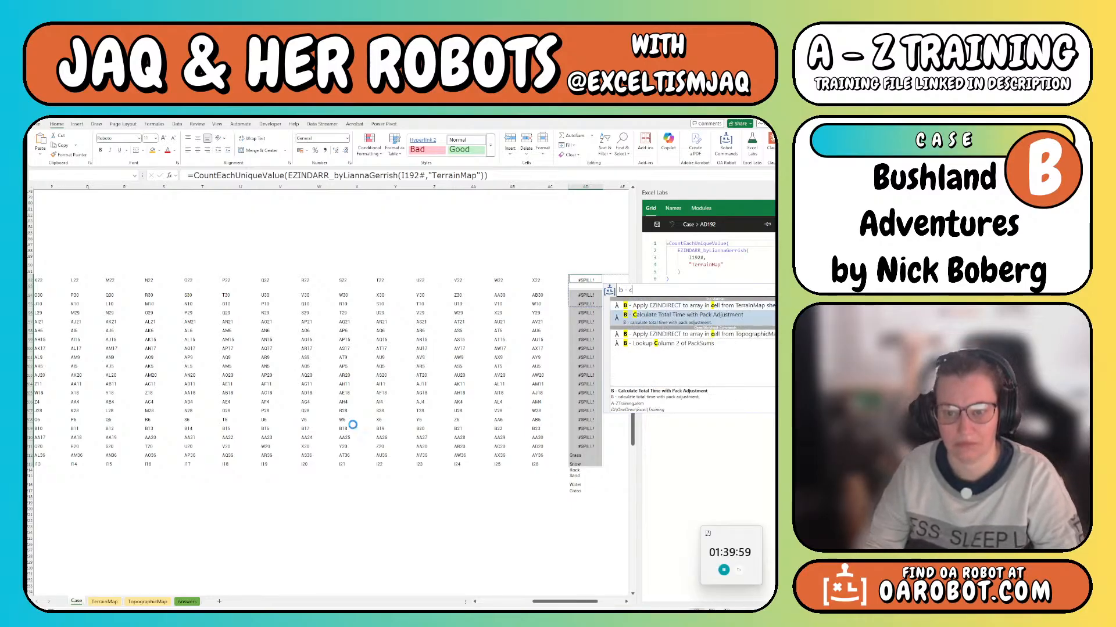
{"action": "key", "text": "Return"}
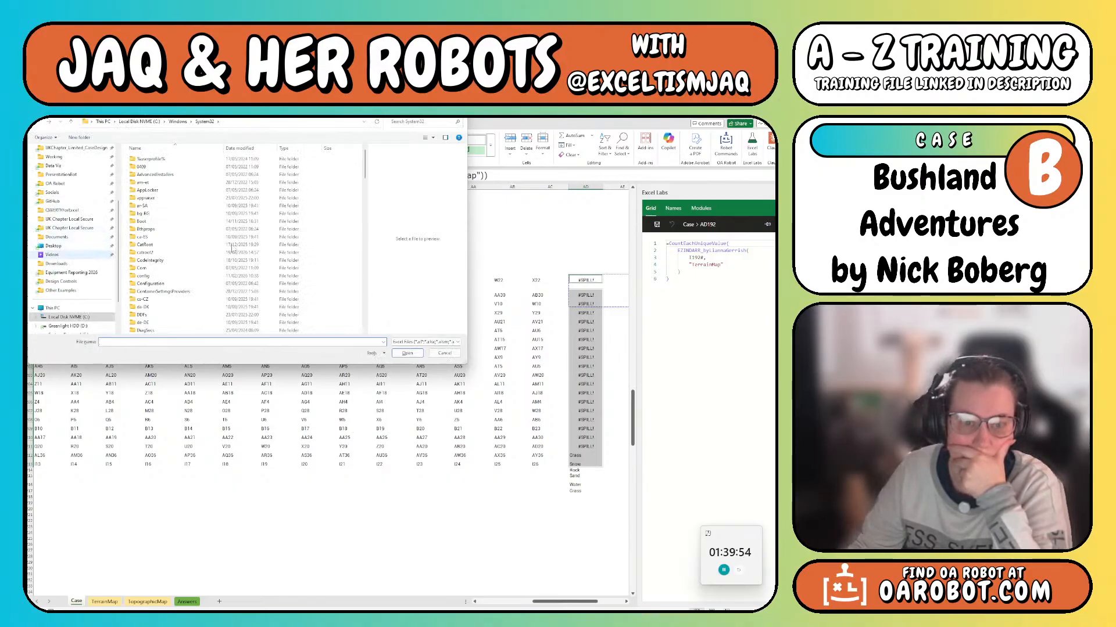
{"action": "left_click", "coordinate": [444, 353]}
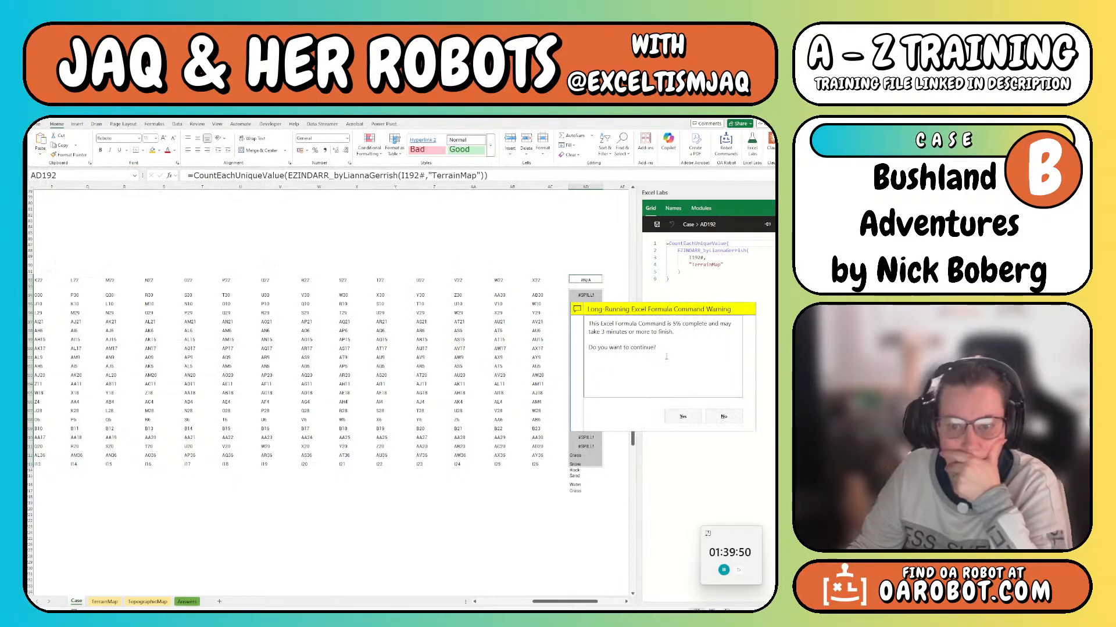
{"action": "left_click", "coordinate": [724, 418]}
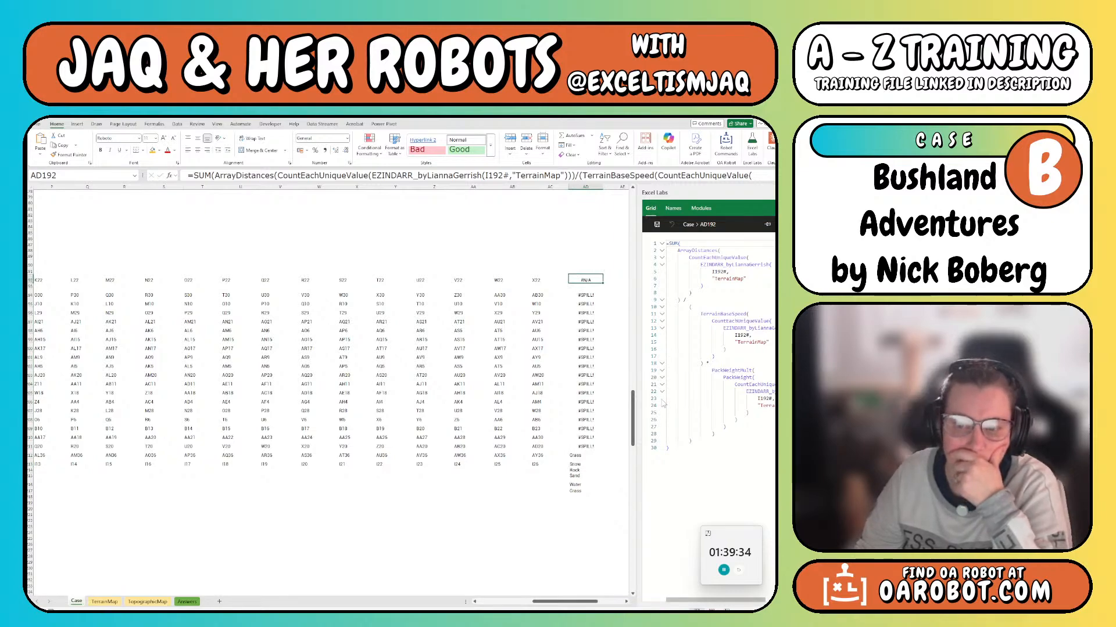
Examine the total-time formula in AD192 and review the workbook's defined names, sorted by what they refer to
{"action": "key", "text": "F2"}
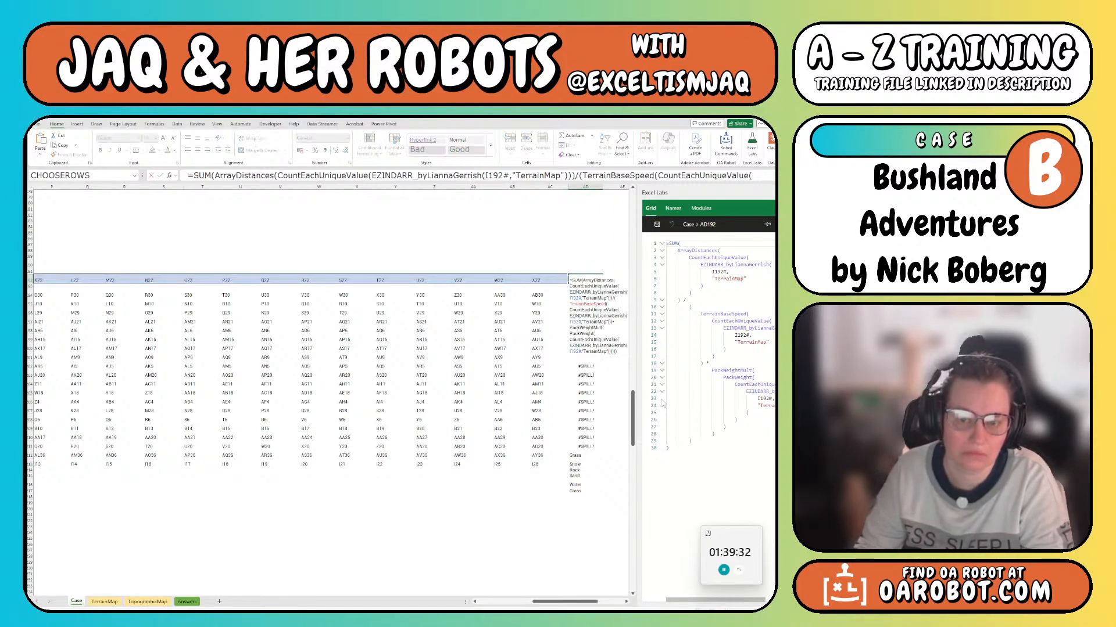
{"action": "key", "text": "Return"}
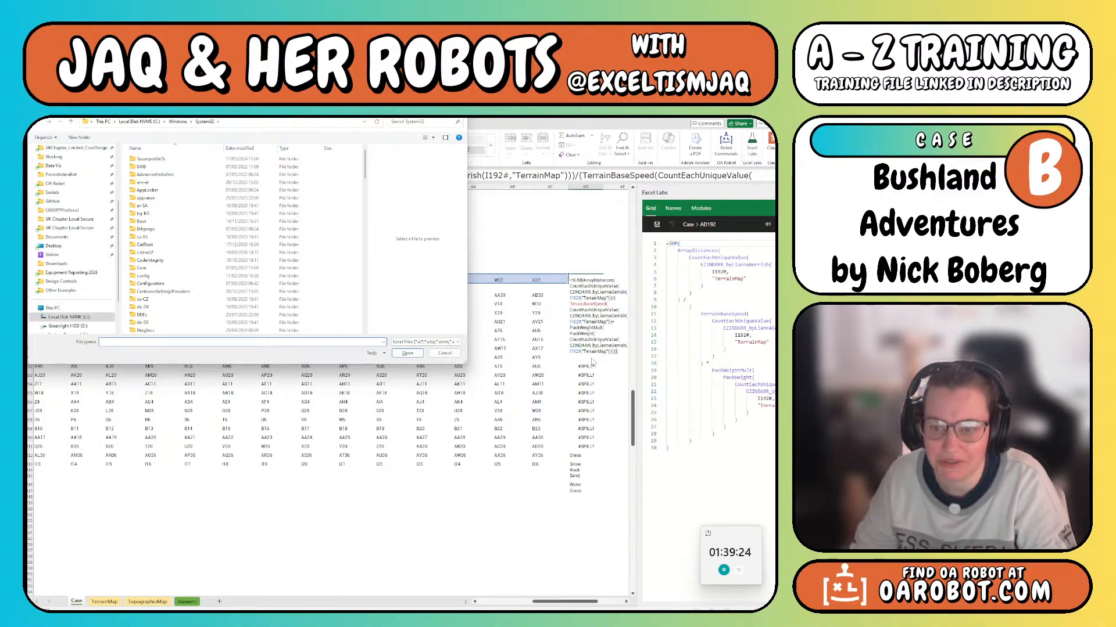
{"action": "key", "text": "Escape"}
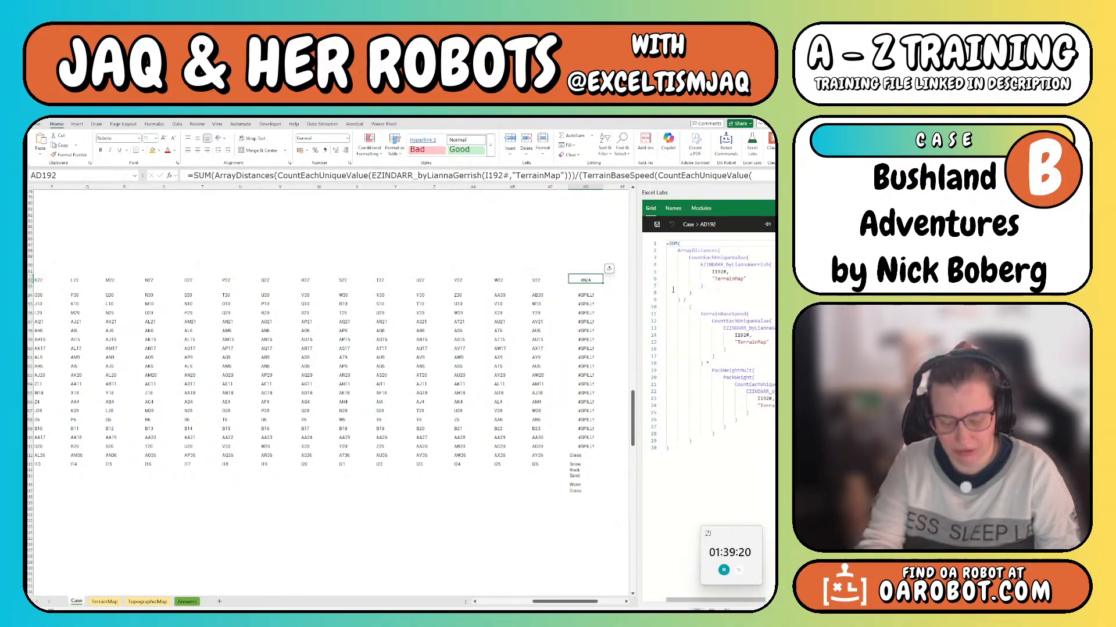
{"action": "key", "text": "ctrl+F3"}
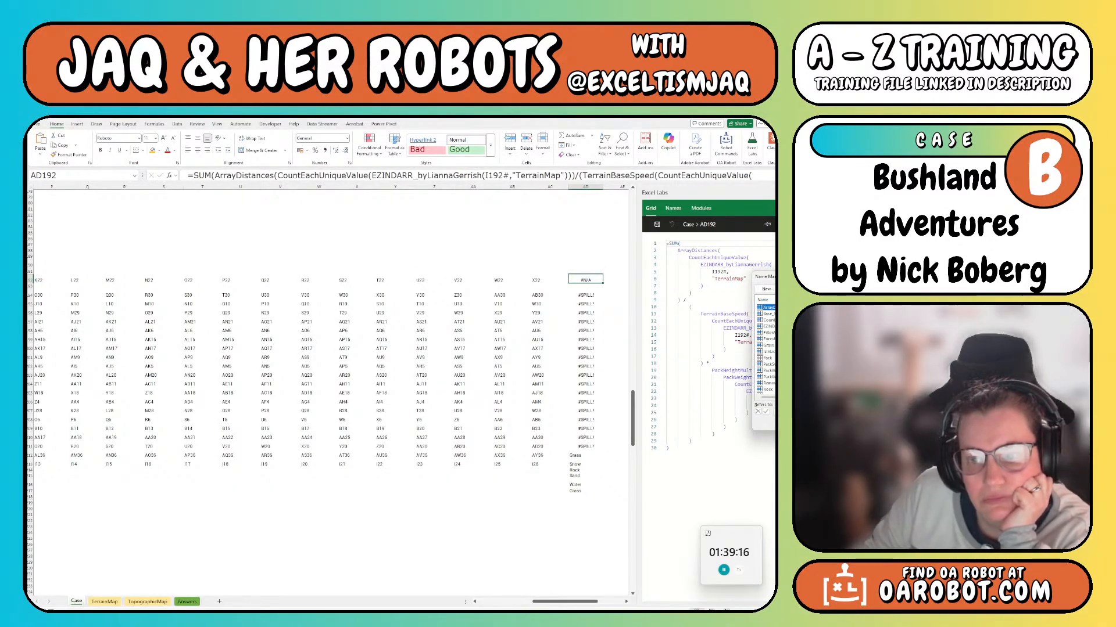
{"action": "left_click_drag", "start_coordinate": [840, 277], "coordinate": [239, 236]}
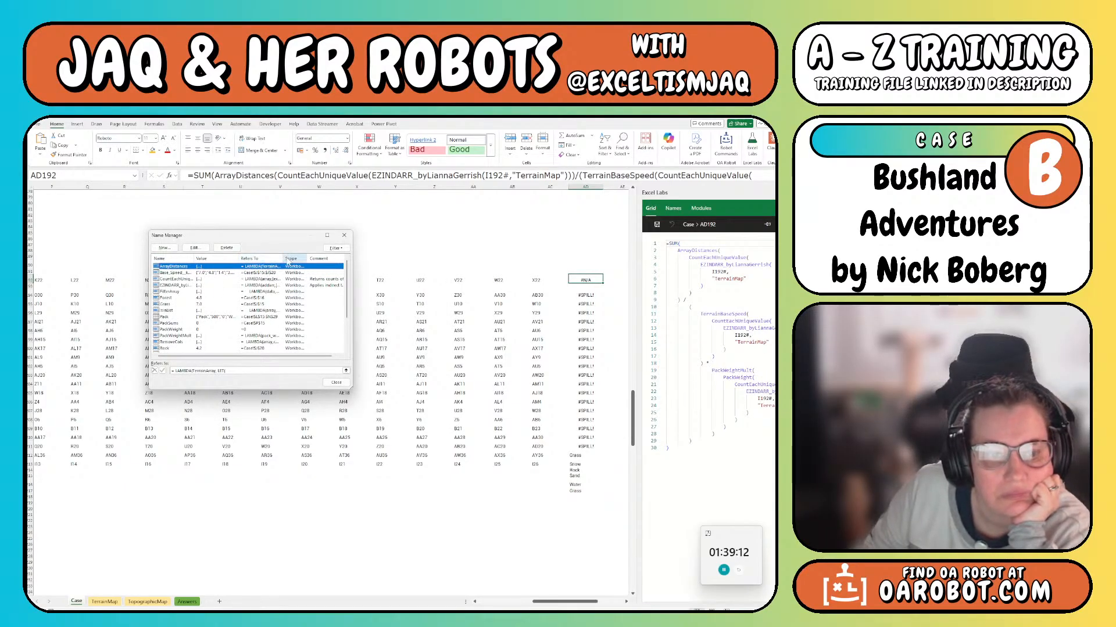
{"action": "left_click", "coordinate": [262, 259]}
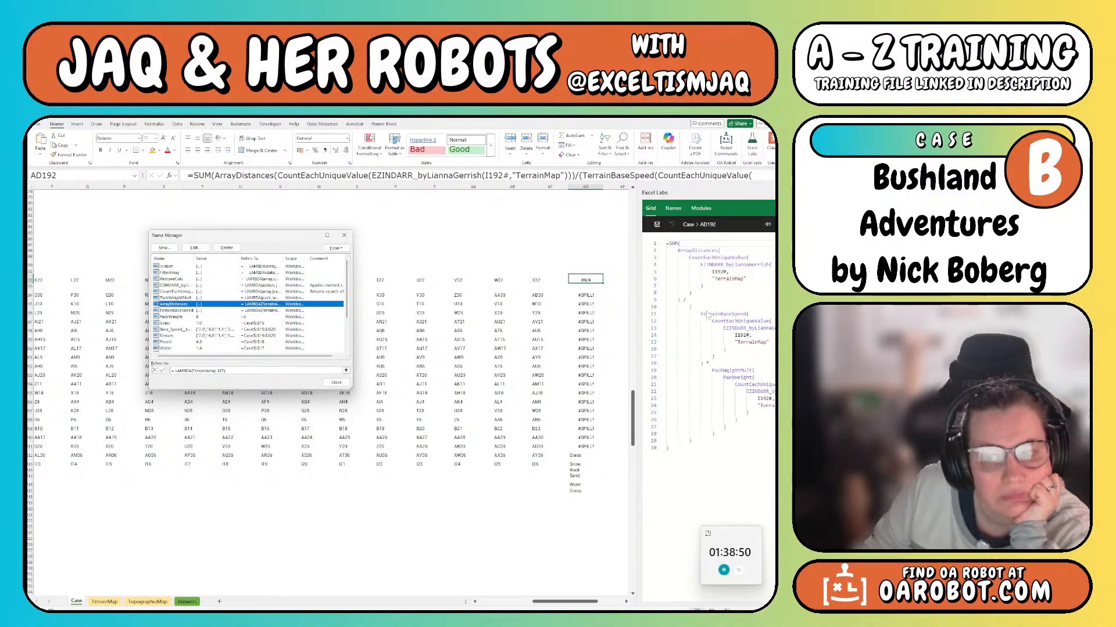
{"action": "left_click", "coordinate": [337, 383]}
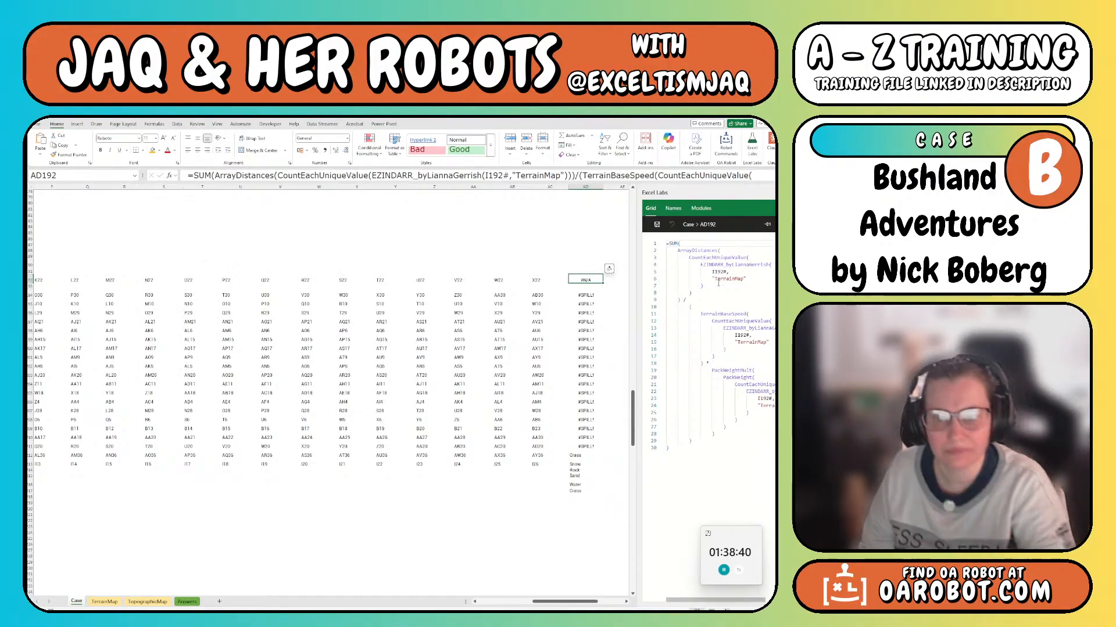
Copy the AD192 formula into AH192 with its references unchanged, using the "pef" robot command
{"action": "key", "text": "ctrl+c"}
{"action": "key", "text": "Right"}
{"action": "key", "text": "Right"}
{"action": "key", "text": "Right"}
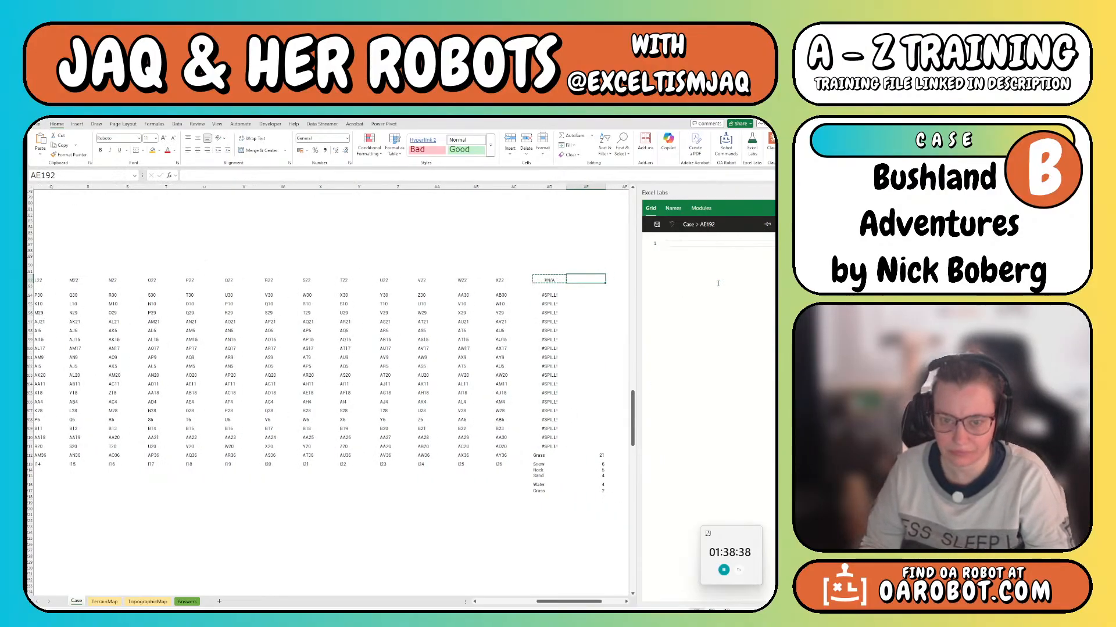
{"action": "key", "text": "Right"}
{"action": "key", "text": "ctrl+shift+space"}
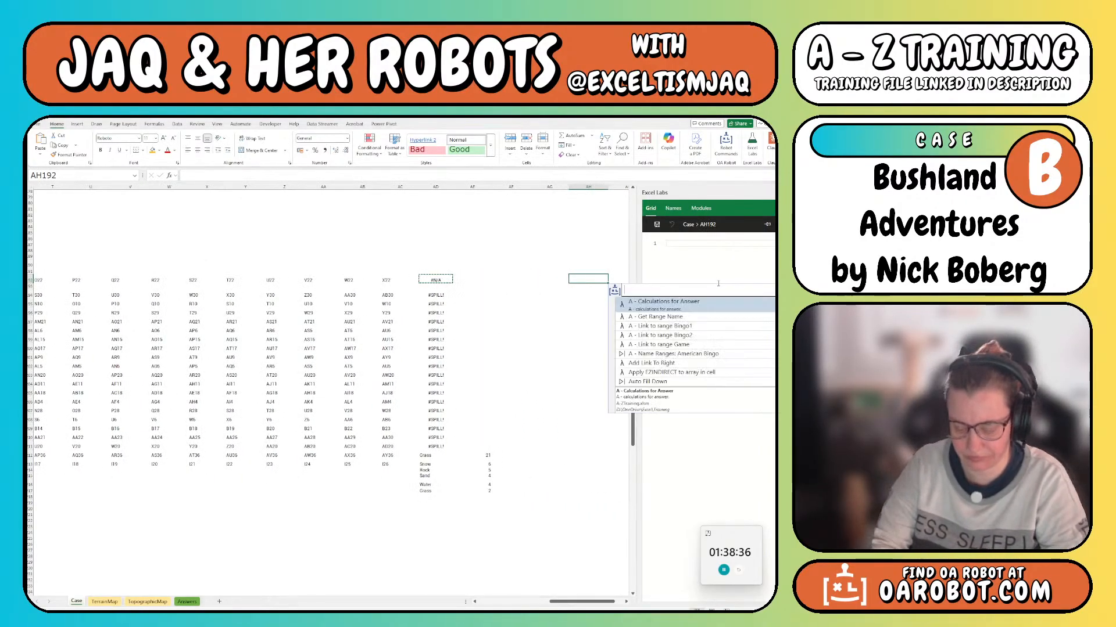
{"action": "type", "text": "pef"}
{"action": "key", "text": "Return"}
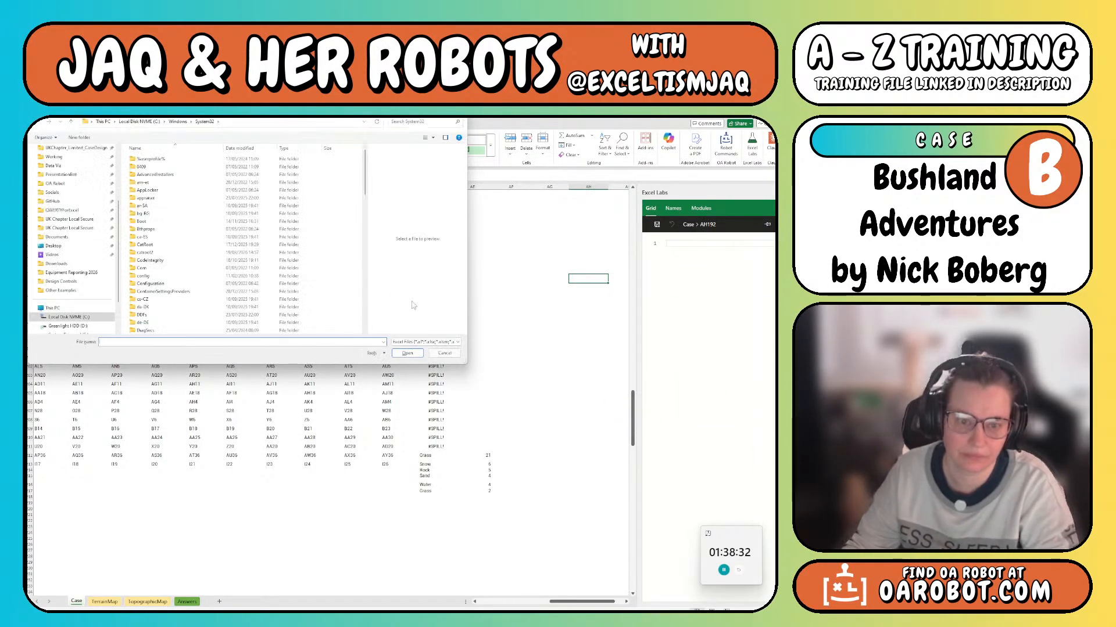
{"action": "key", "text": "Escape"}
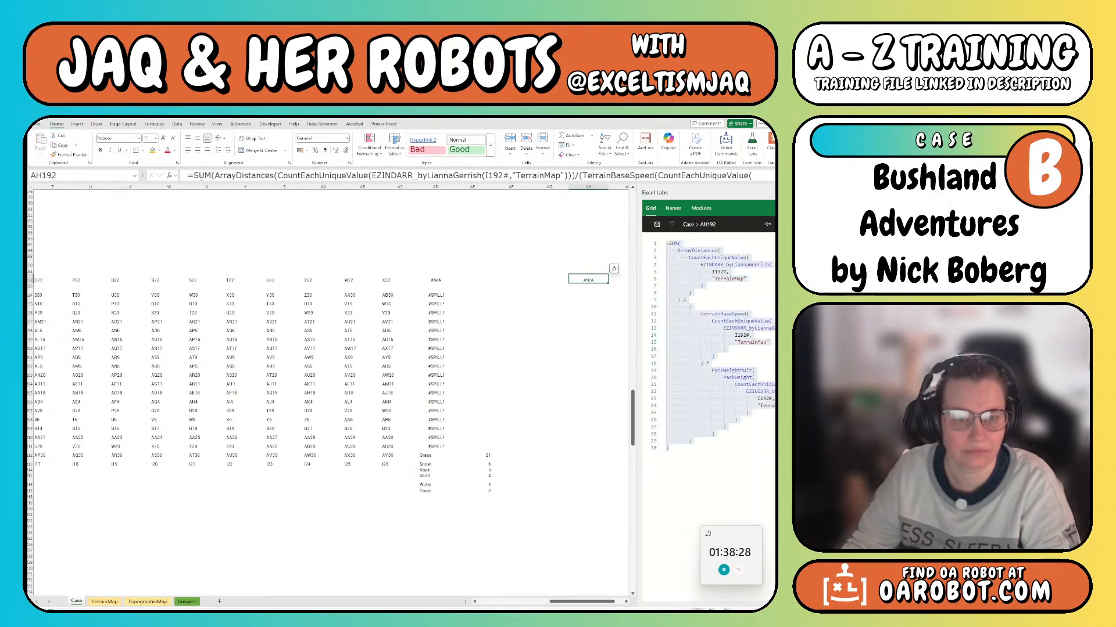
Expand the formula bar to read the complete formula in AH192
{"action": "left_click", "coordinate": [202, 176]}
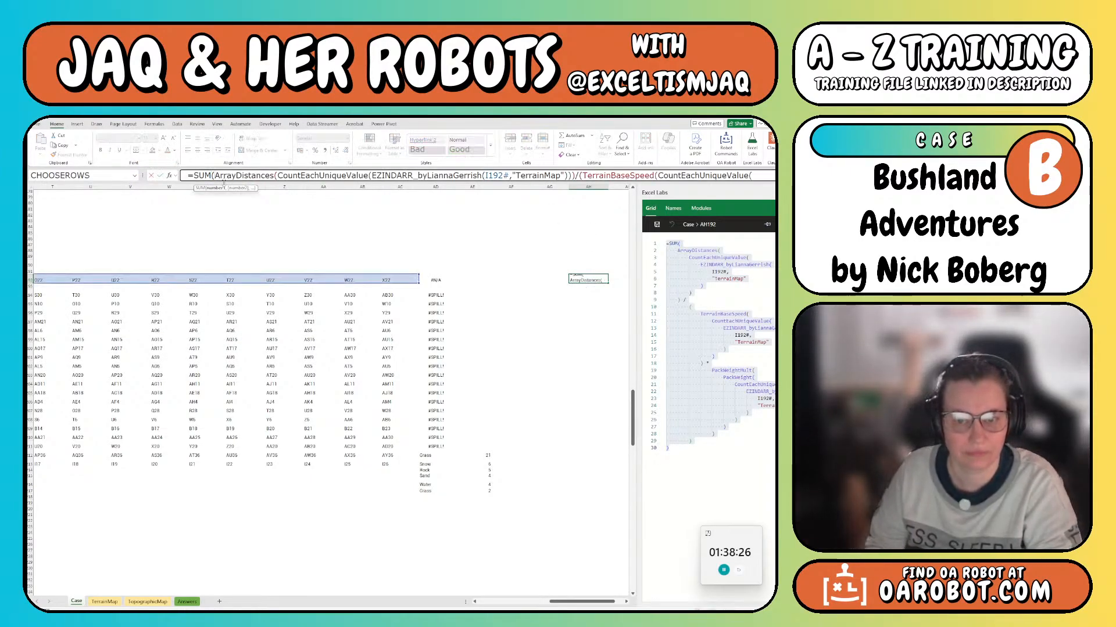
{"action": "key", "text": "Escape"}
{"action": "left_click", "coordinate": [224, 181]}
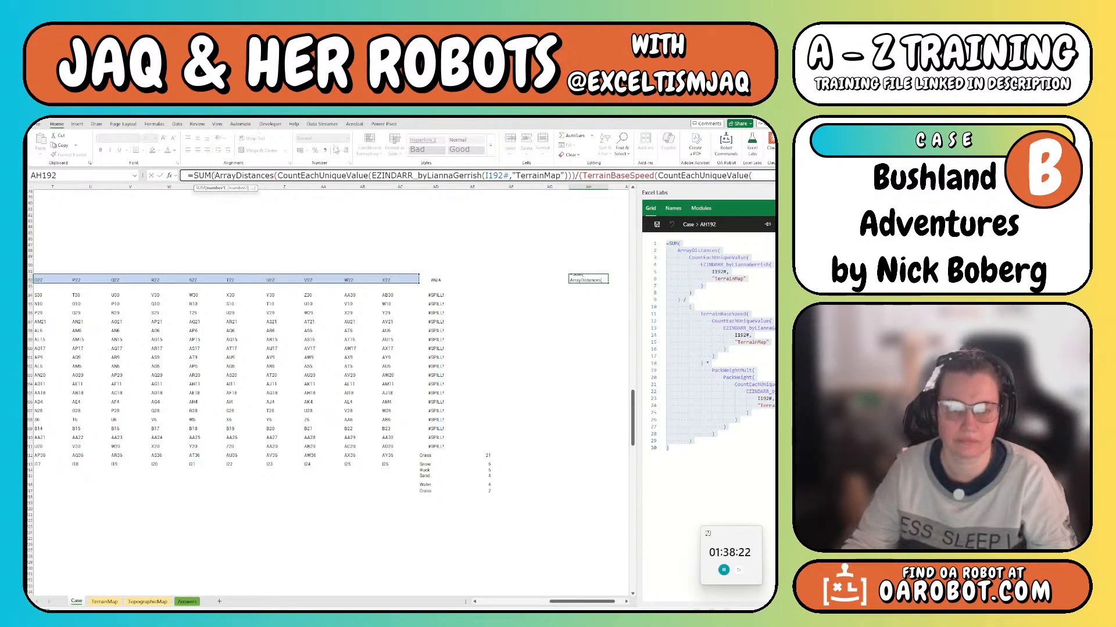
{"action": "key", "text": "Escape"}
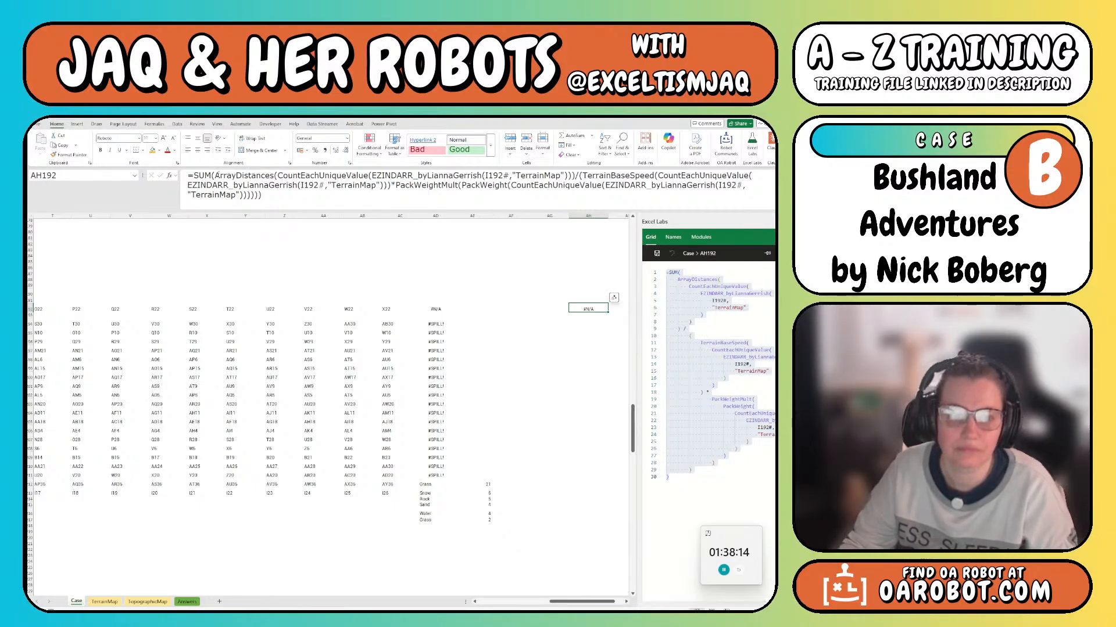
Enter the ArrayDistances part of the AH192 formula as its own formula in AH193, with a closing parenthesis added
{"action": "left_click_drag", "start_coordinate": [215, 175], "coordinate": [572, 176]}
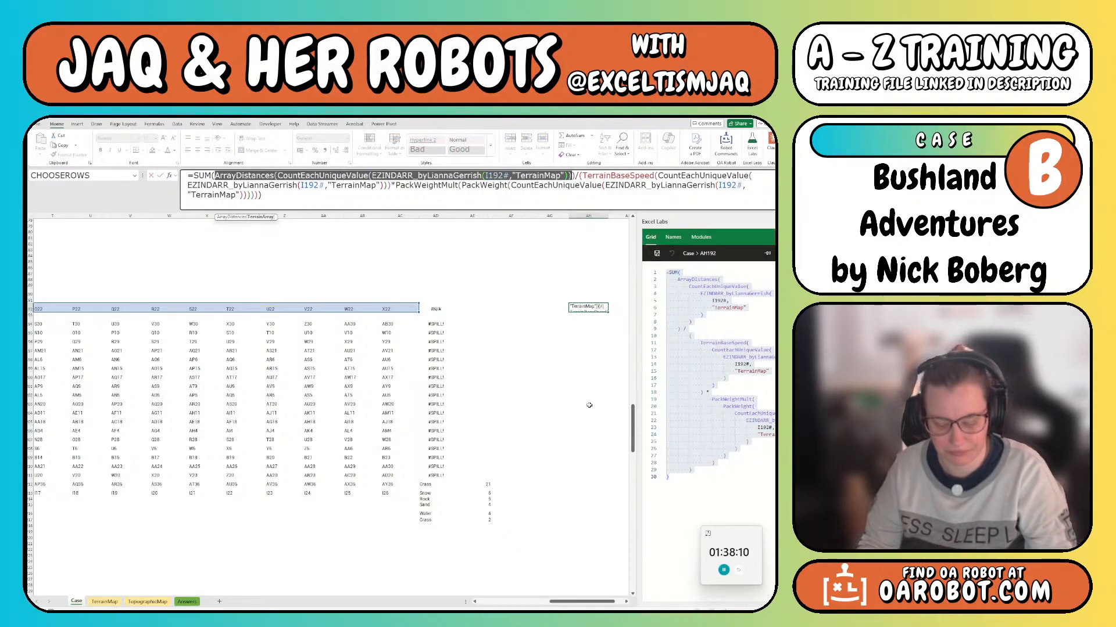
{"action": "key", "text": "ctrl+c"}
{"action": "key", "text": "Escape"}
{"action": "key", "text": "Down"}
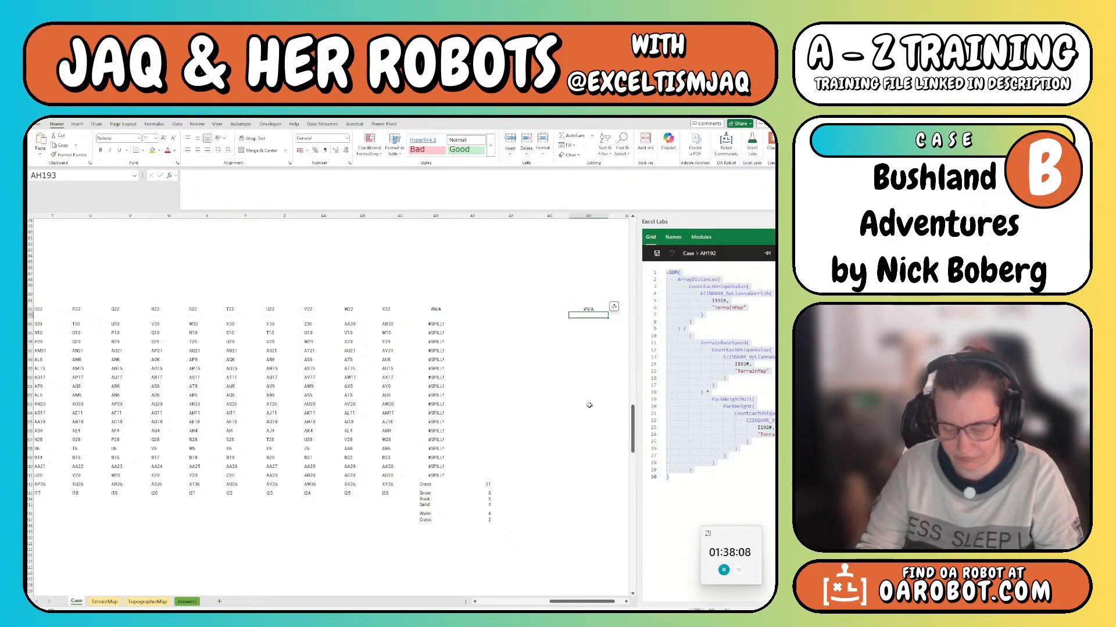
{"action": "type", "text": "="}
{"action": "key", "text": "ctrl+v"}
{"action": "key", "text": "Return"}
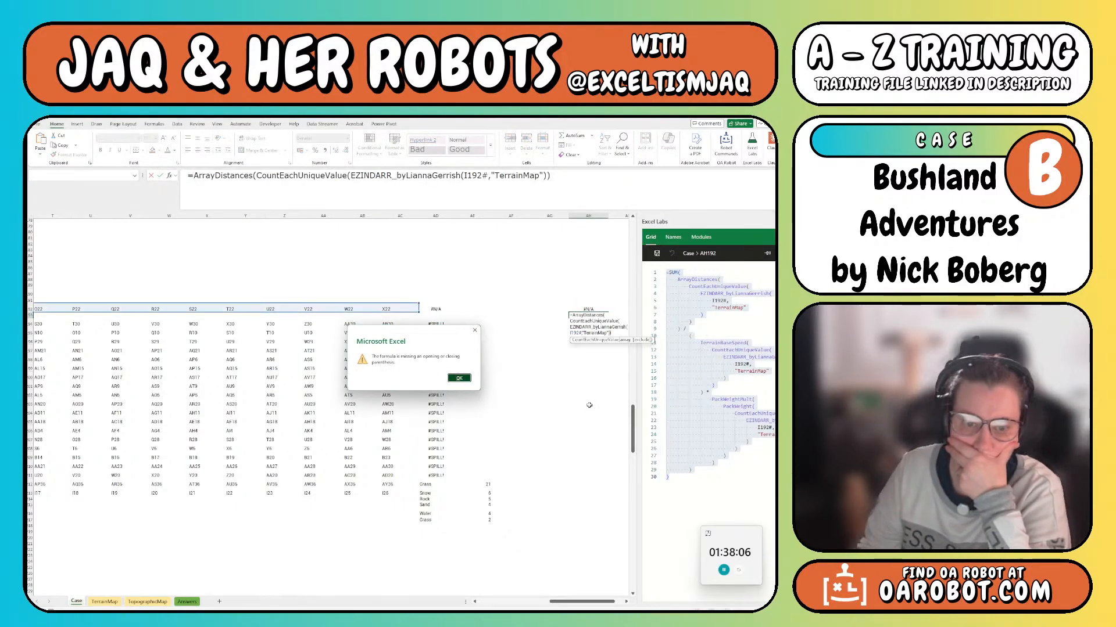
{"action": "key", "text": "Return"}
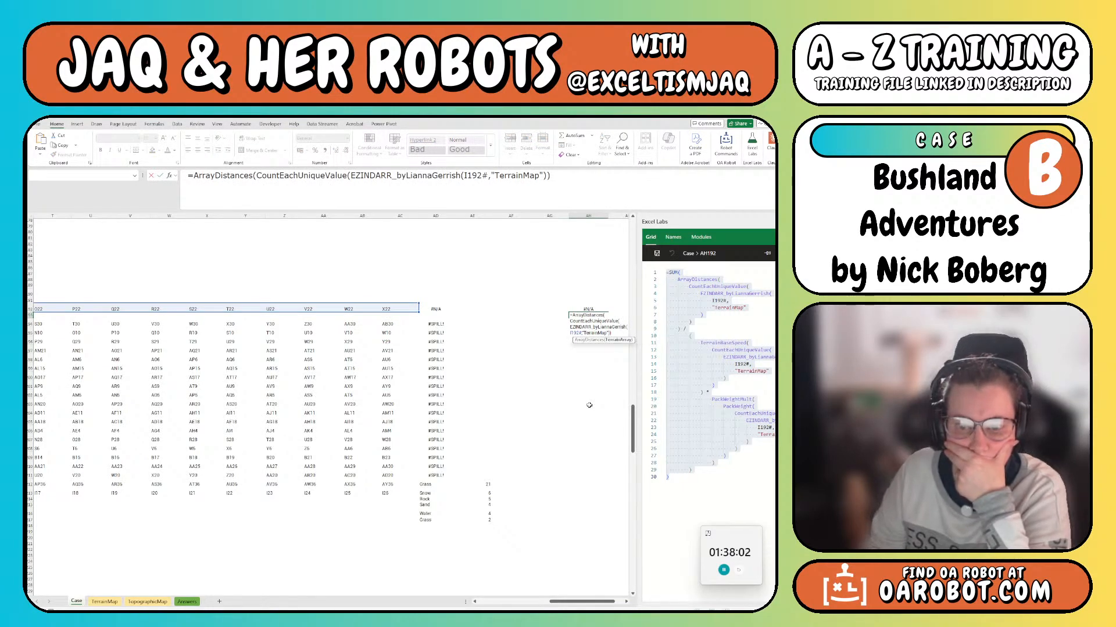
{"action": "type", "text": ")"}
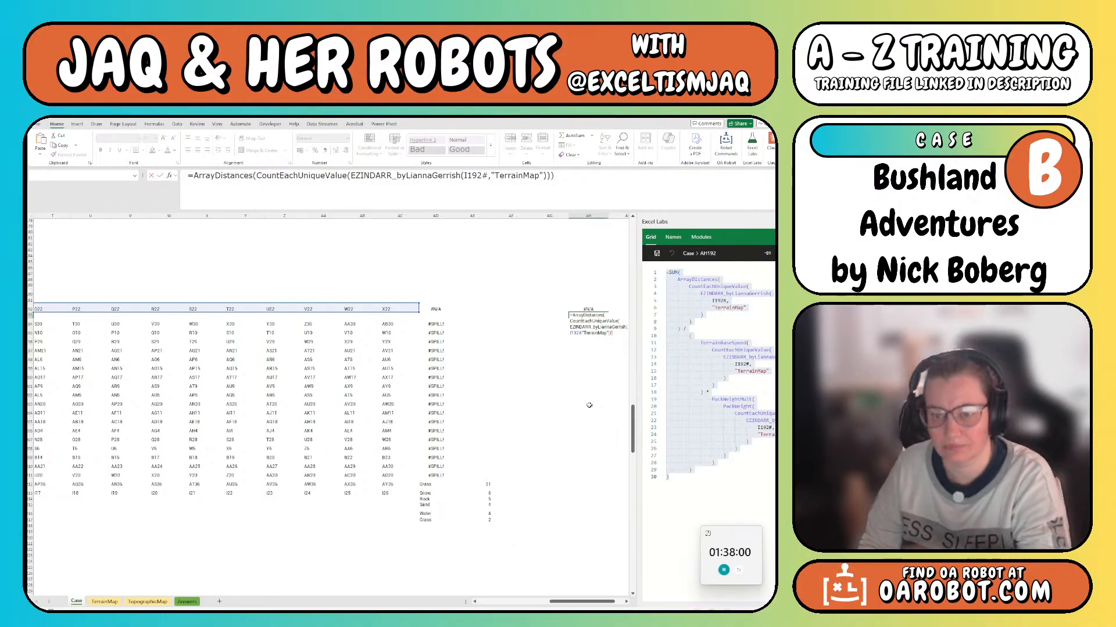
{"action": "key", "text": "Return"}
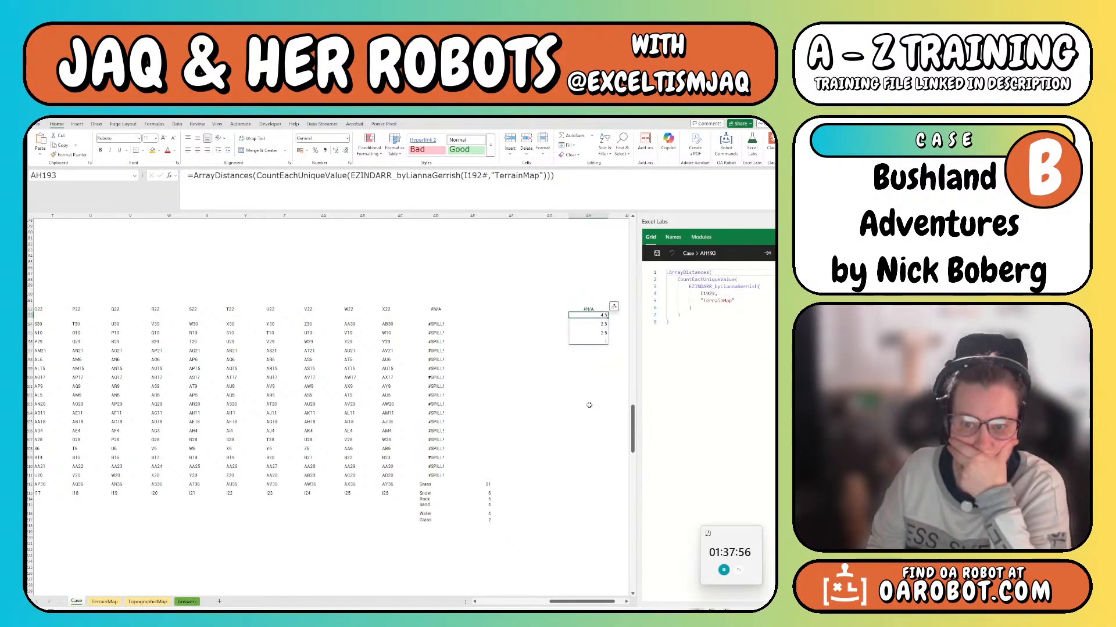
Enter the TerrainBaseSpeed part of the AH192 formula as its own formula in AI193
{"action": "key", "text": "Up"}
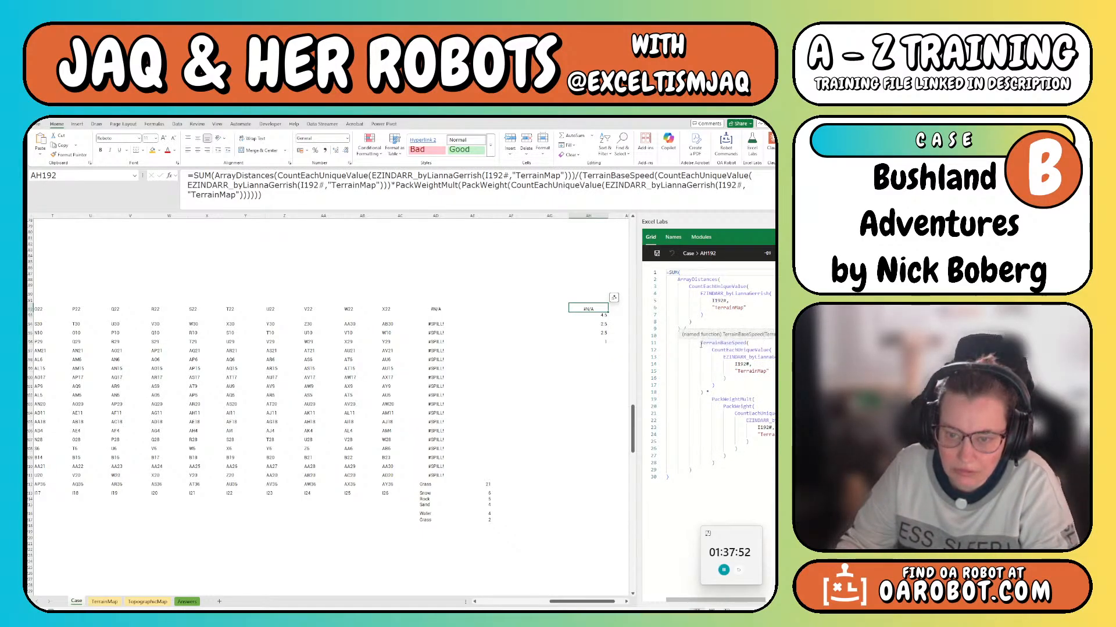
{"action": "left_click_drag", "start_coordinate": [700, 345], "coordinate": [703, 394]}
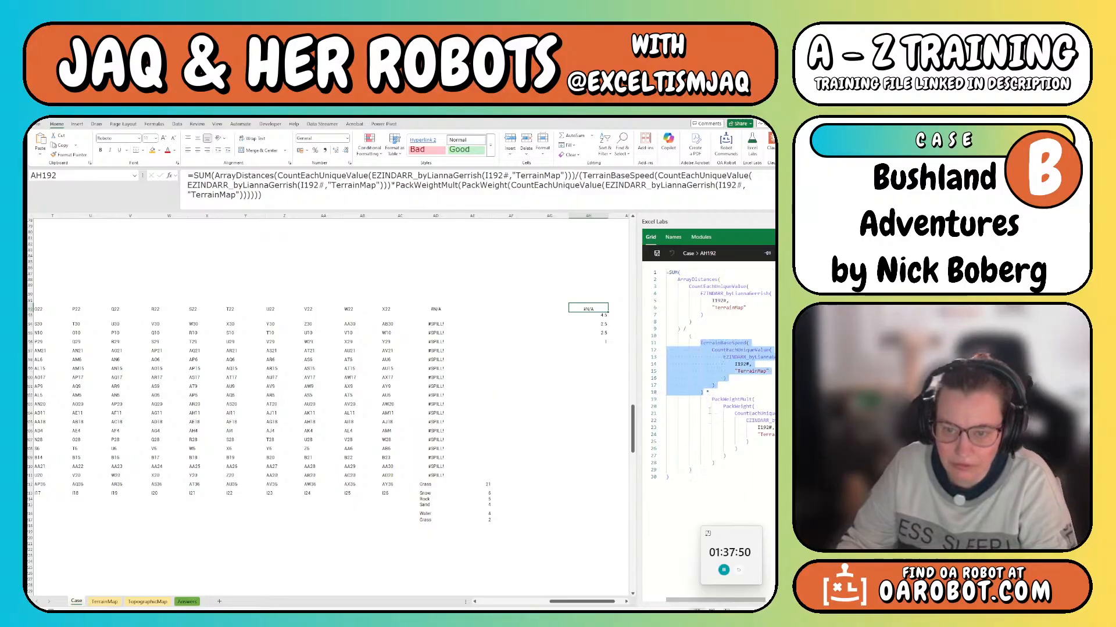
{"action": "key", "text": "Escape"}
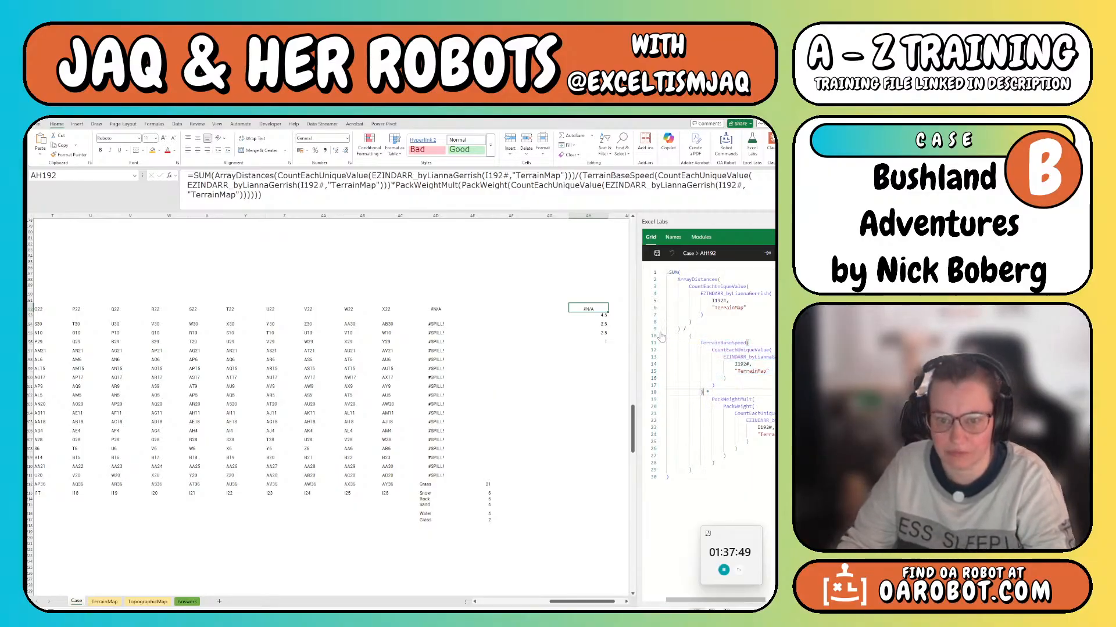
{"action": "left_click", "coordinate": [613, 315]}
{"action": "type", "text": "="}
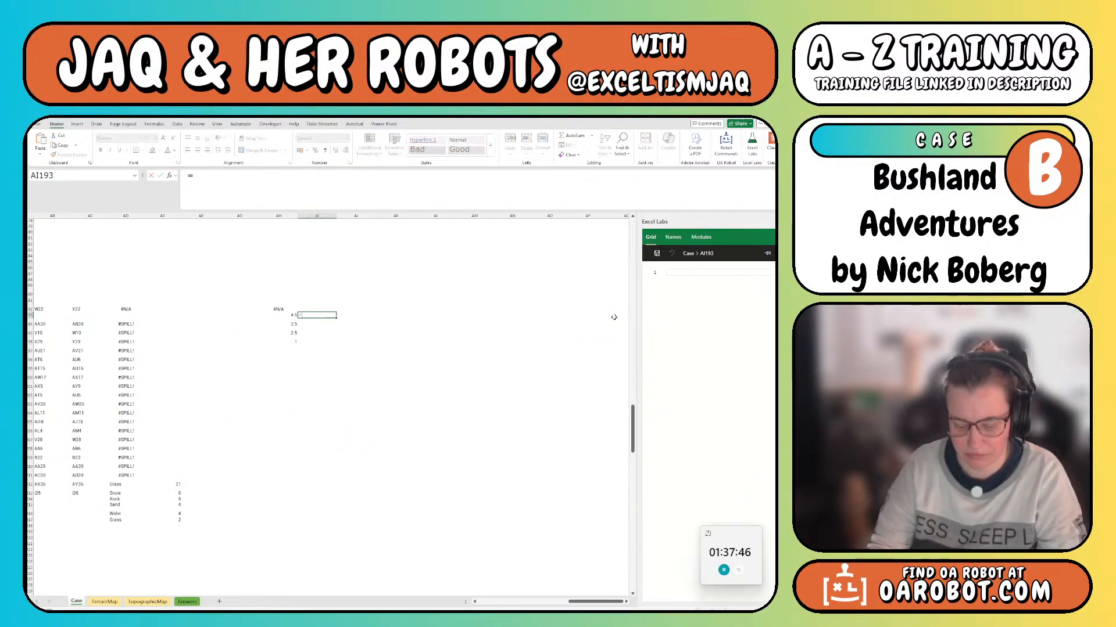
{"action": "key", "text": "ctrl+v"}
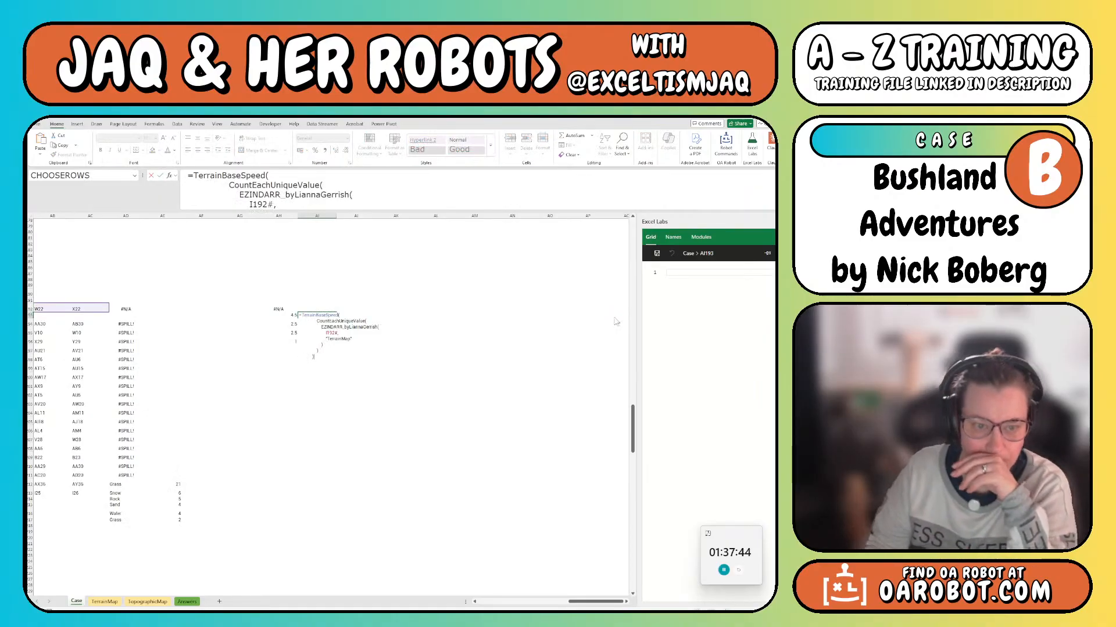
{"action": "key", "text": "Return"}
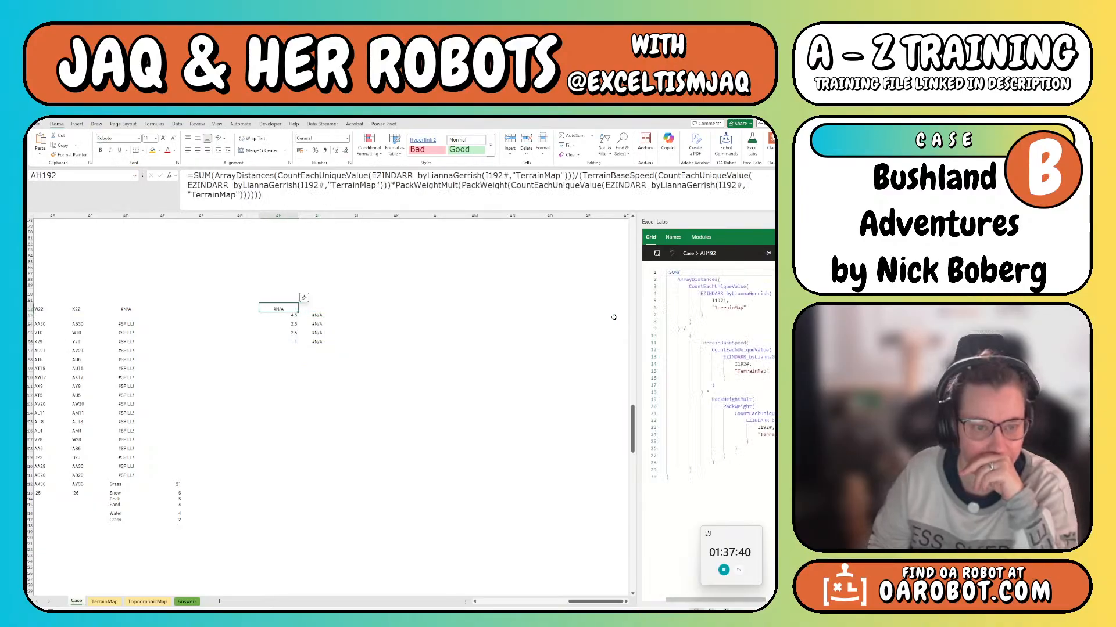
Enter the PackWeightMult part of the AH192 formula as its own formula in AJ193, and strip it down to its inner PackWeight call
{"action": "left_click", "coordinate": [394, 185]}
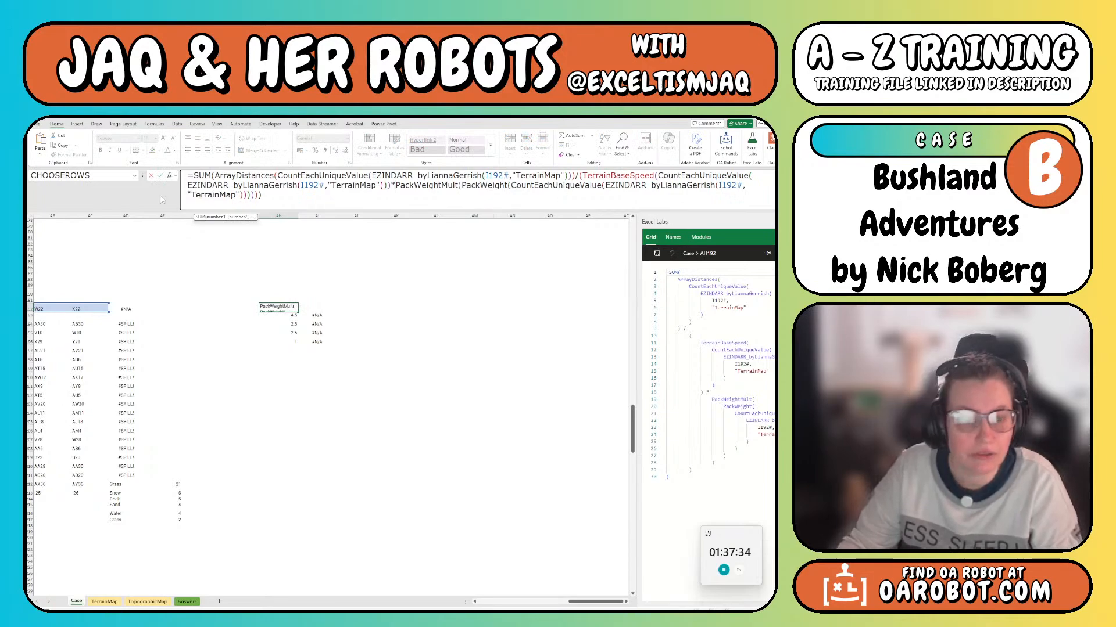
{"action": "left_click", "coordinate": [255, 196], "text": "shift"}
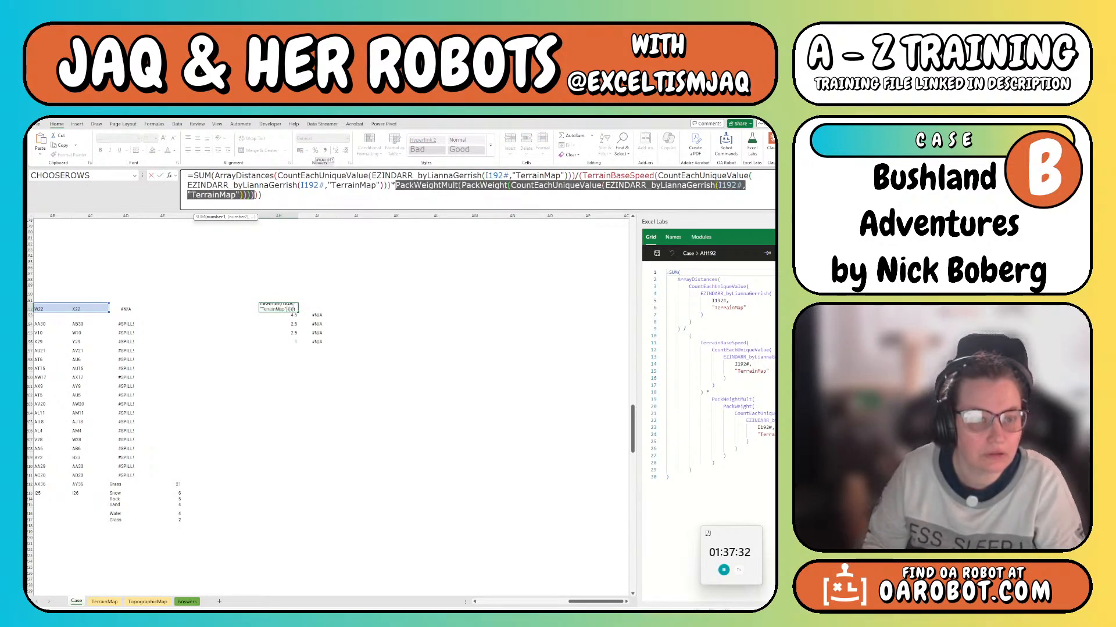
{"action": "key", "text": "Escape"}
{"action": "key", "text": "Right"}
{"action": "key", "text": "Right"}
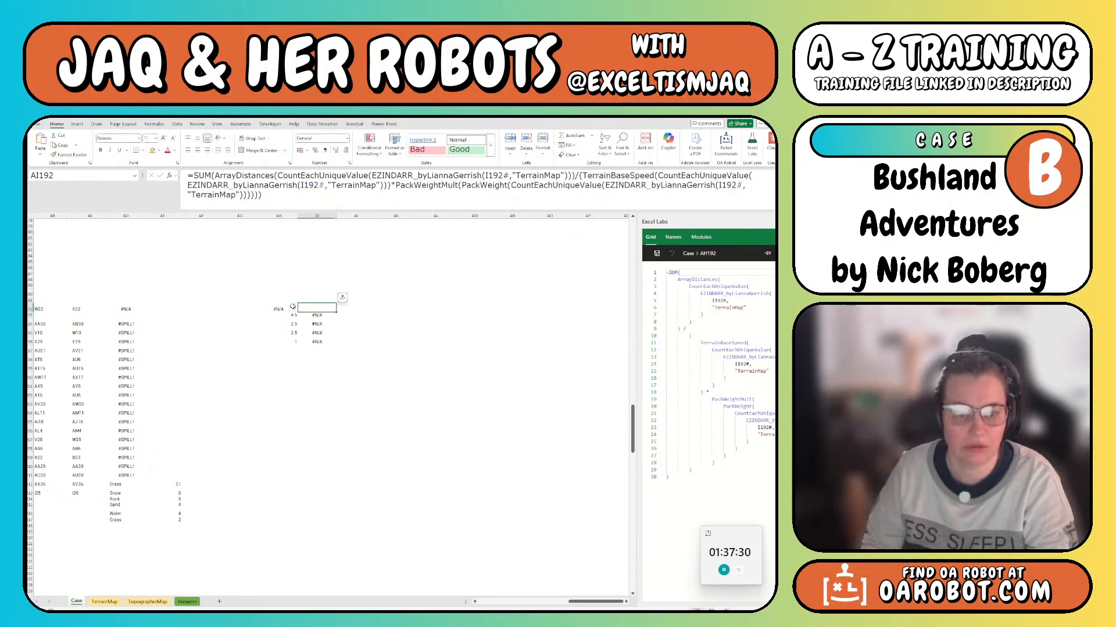
{"action": "key", "text": "Down"}
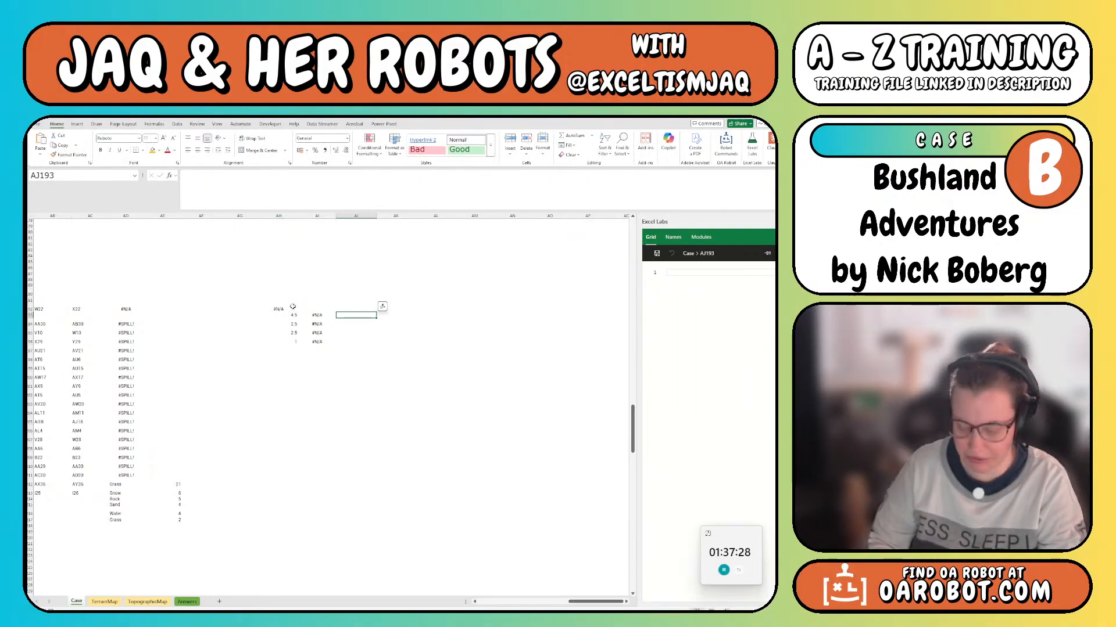
{"action": "type", "text": "="}
{"action": "key", "text": "ctrl+v"}
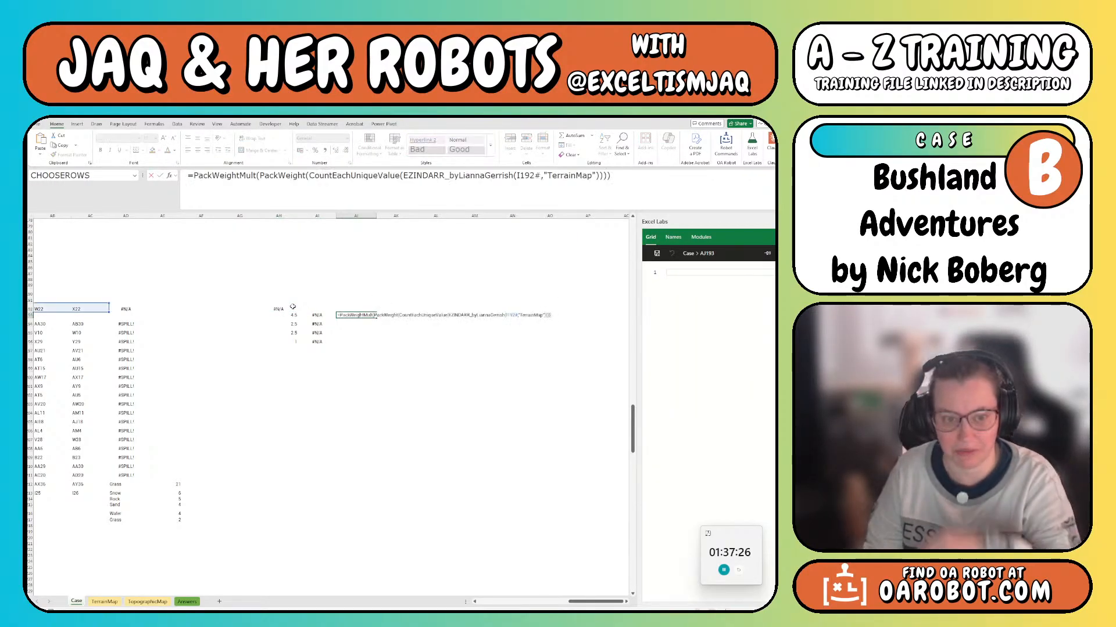
{"action": "key", "text": "ctrl+Return"}
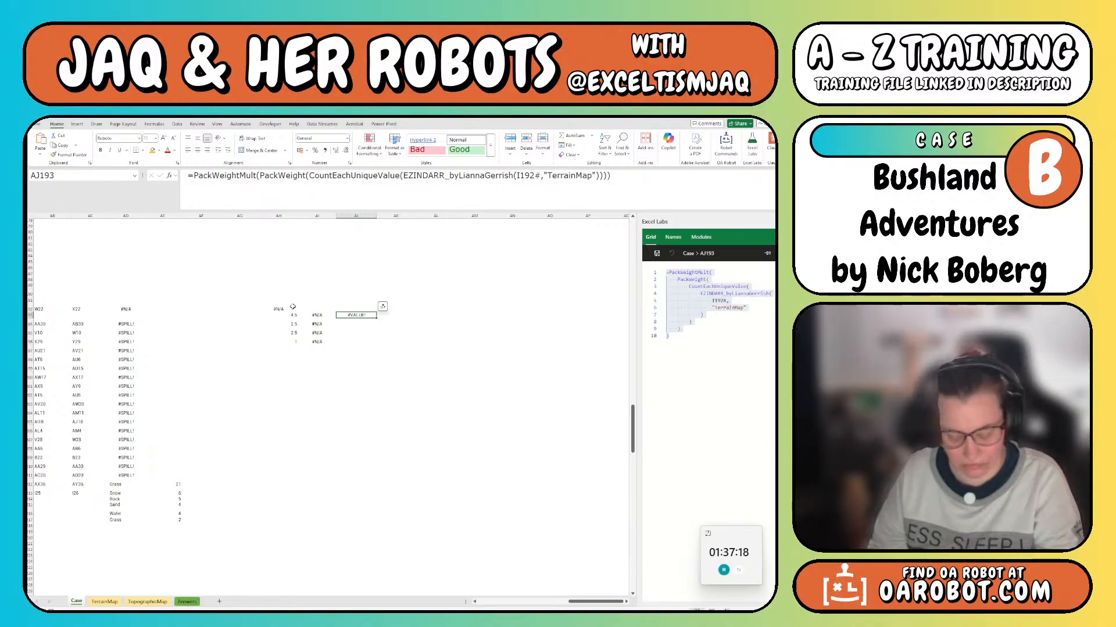
{"action": "key", "text": "ctrl+z"}
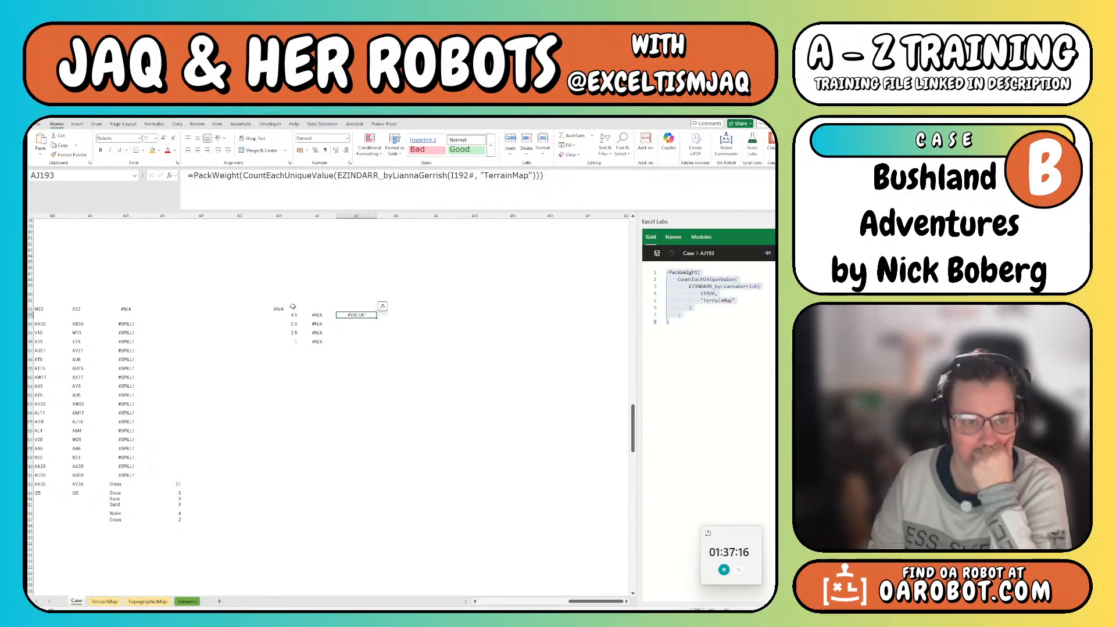
Look up the ArrayDistances and TerrainBaseSpeed lambda definitions among the workbook's defined names without changing them
{"action": "key", "text": "Left"}
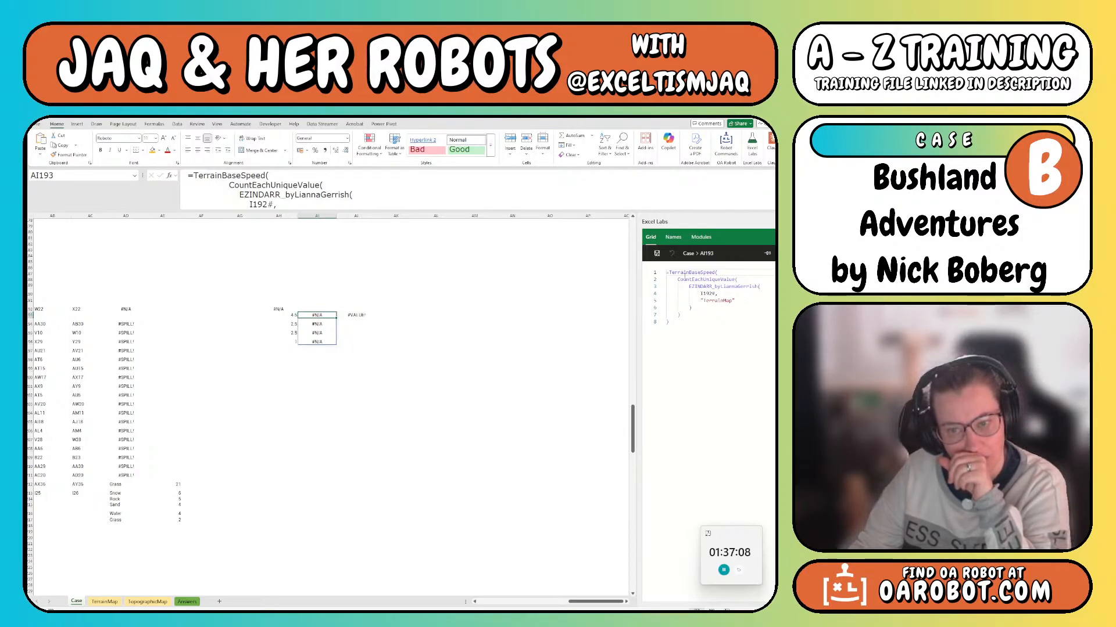
{"action": "mouse_move", "coordinate": [682, 273]}
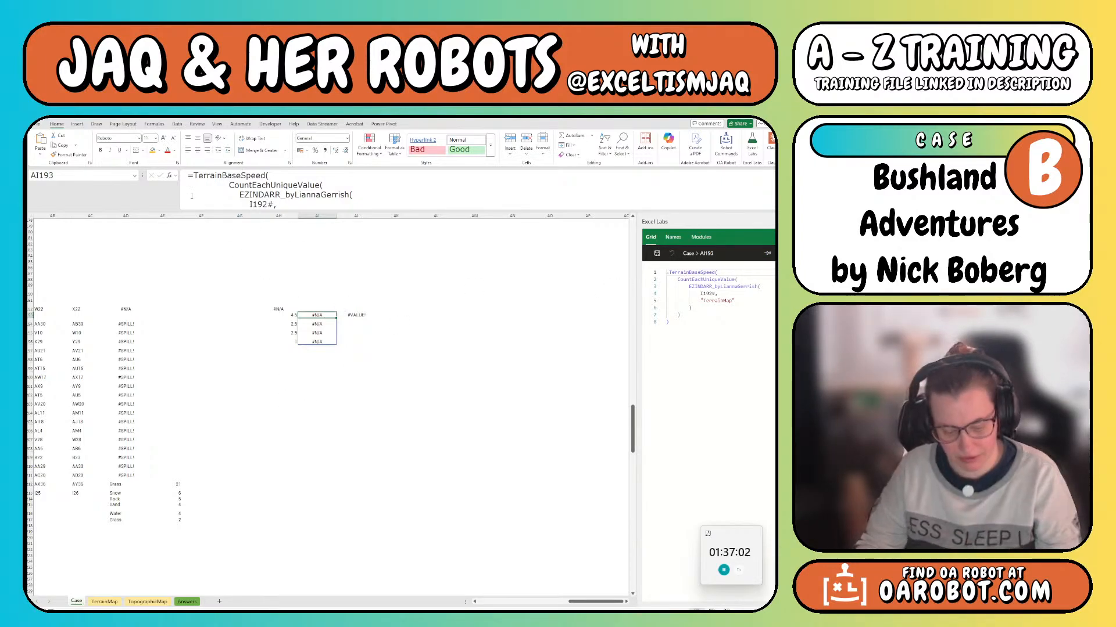
{"action": "key", "text": "ctrl+F3"}
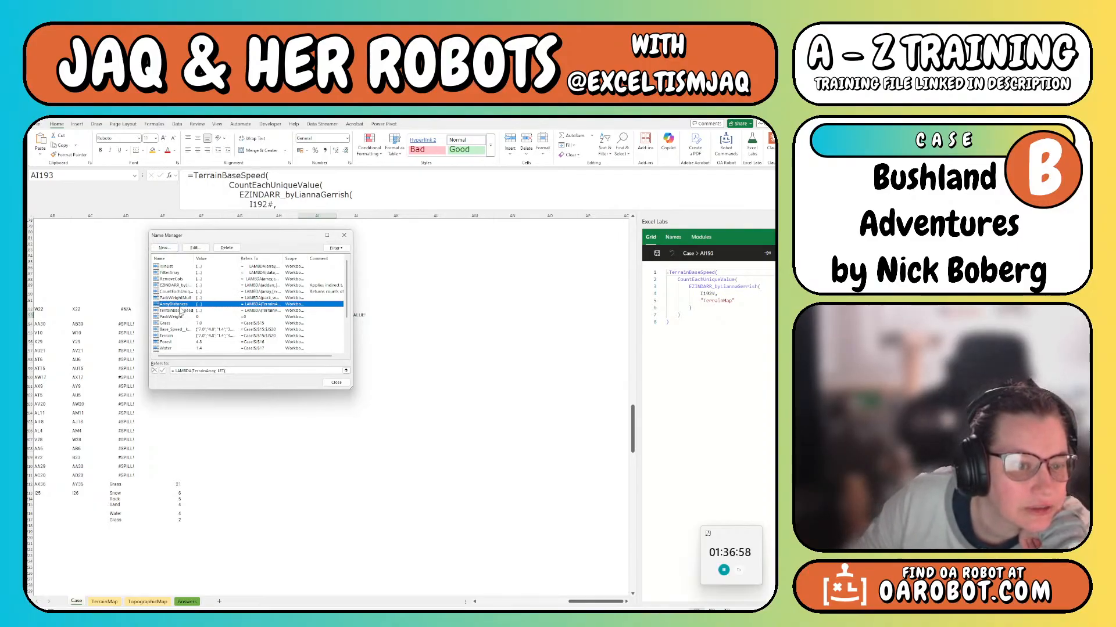
{"action": "double_click", "coordinate": [178, 304]}
{"action": "left_click", "coordinate": [290, 345]}
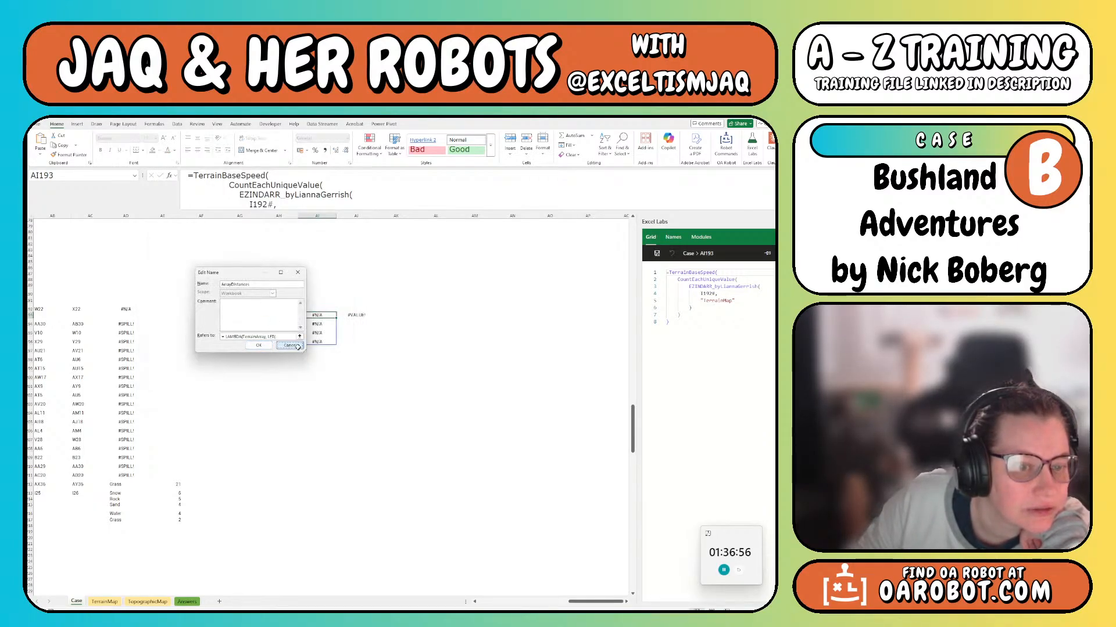
{"action": "left_click", "coordinate": [188, 312]}
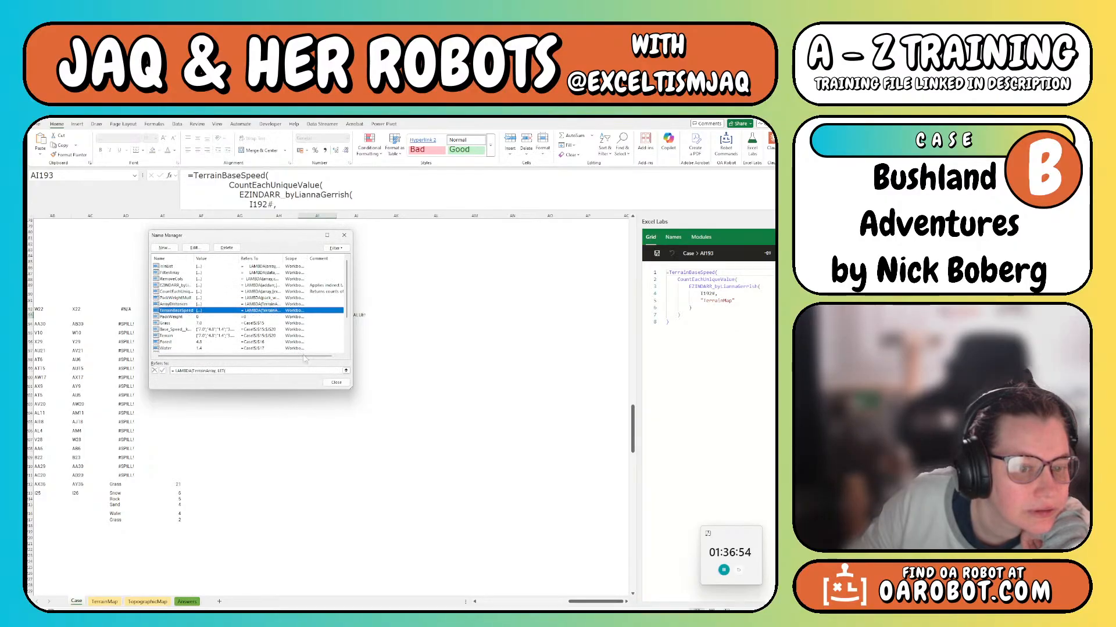
{"action": "left_click", "coordinate": [337, 382]}
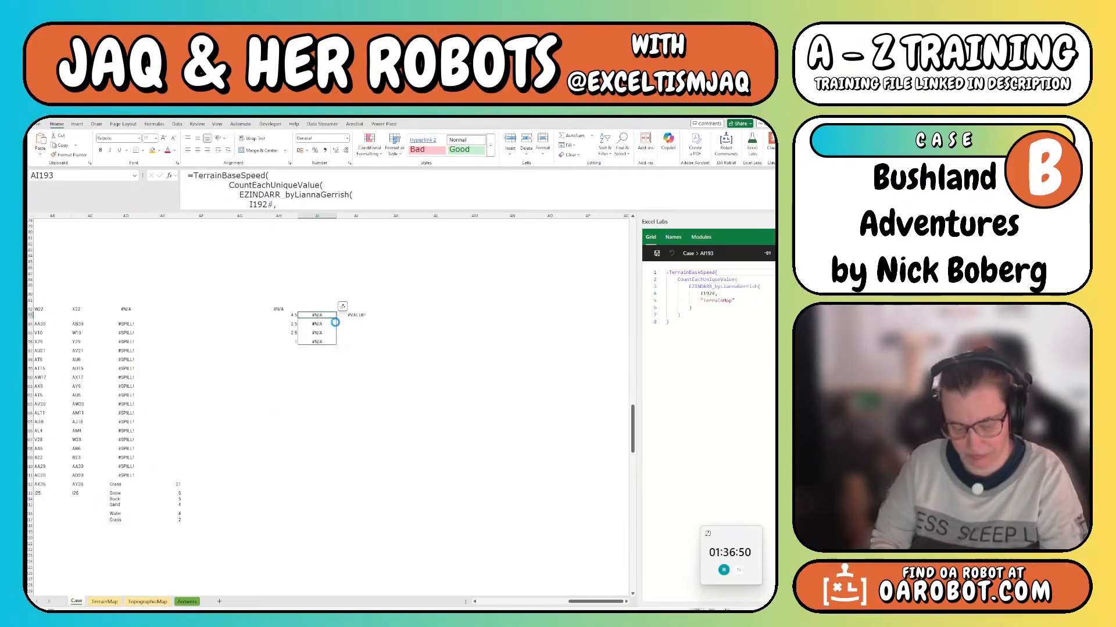
Run the "edit" robot command on AI193 to lay out the TerrainBaseSpeed lambda in cells, dismissing the file dialog
{"action": "key", "text": "ctrl+space"}
{"action": "type", "text": "edit"}
{"action": "key", "text": "Return"}
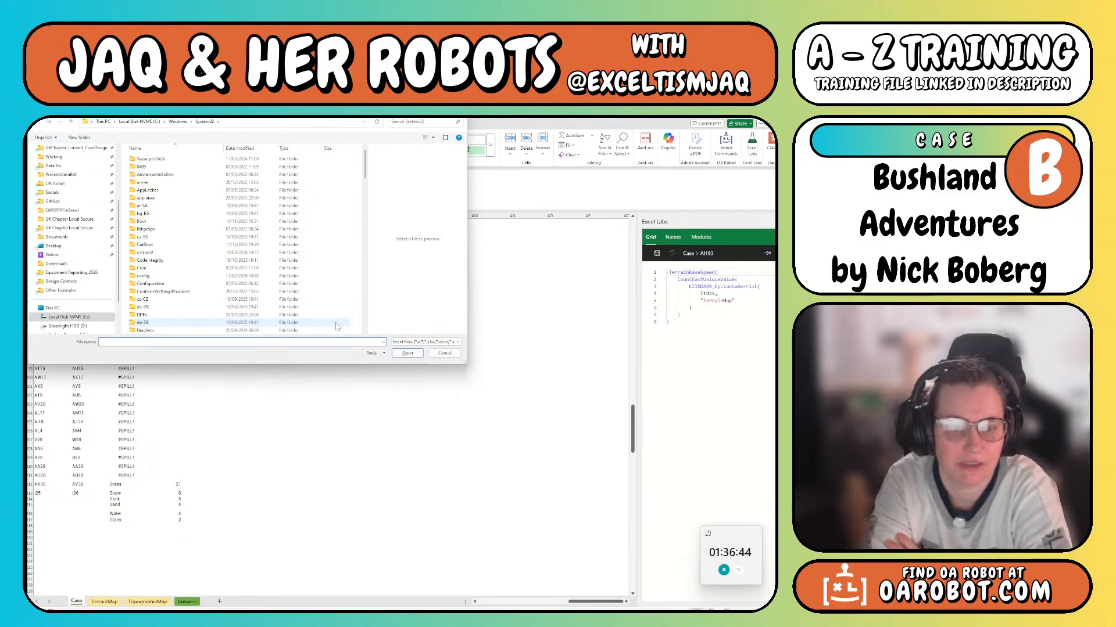
{"action": "key", "text": "Escape"}
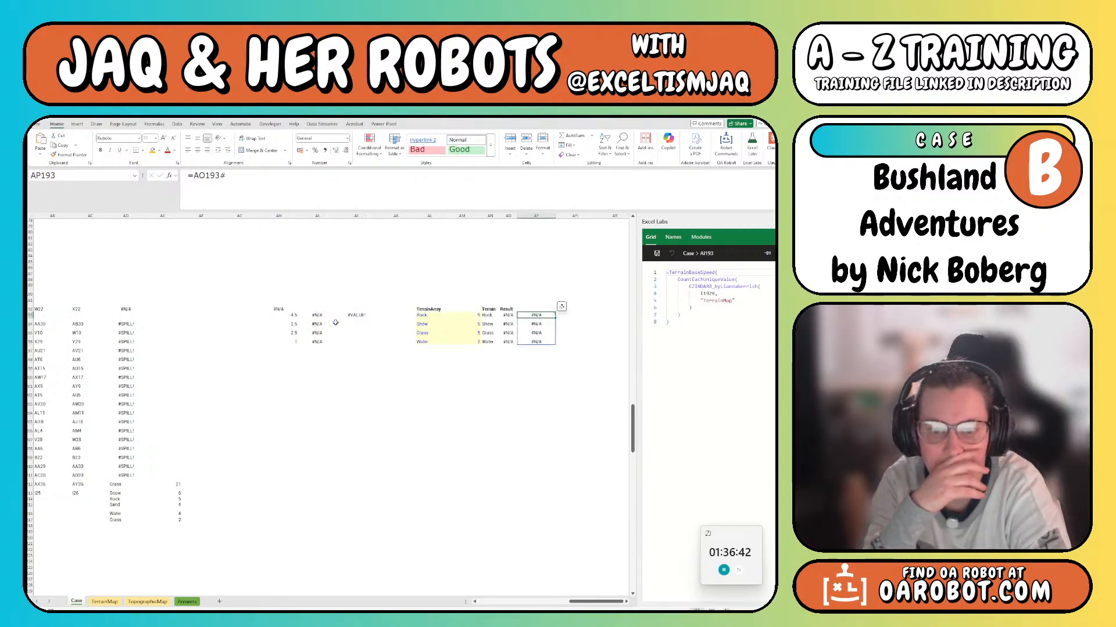
Inspect the laid-out TerrainBaseSpeed formulas from AP193 back to AM193, and select the Base_Speed__km_h argument in AO193's XLOOKUP
{"action": "key", "text": "Left"}
{"action": "key", "text": "Left"}
{"action": "key", "text": "Left"}
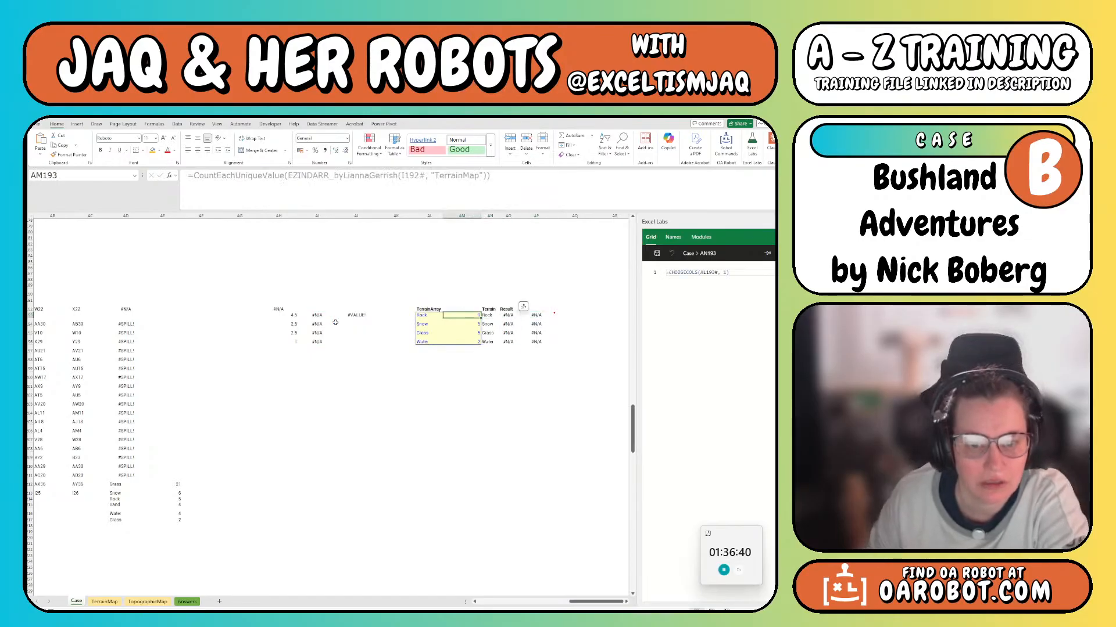
{"action": "key", "text": "Right"}
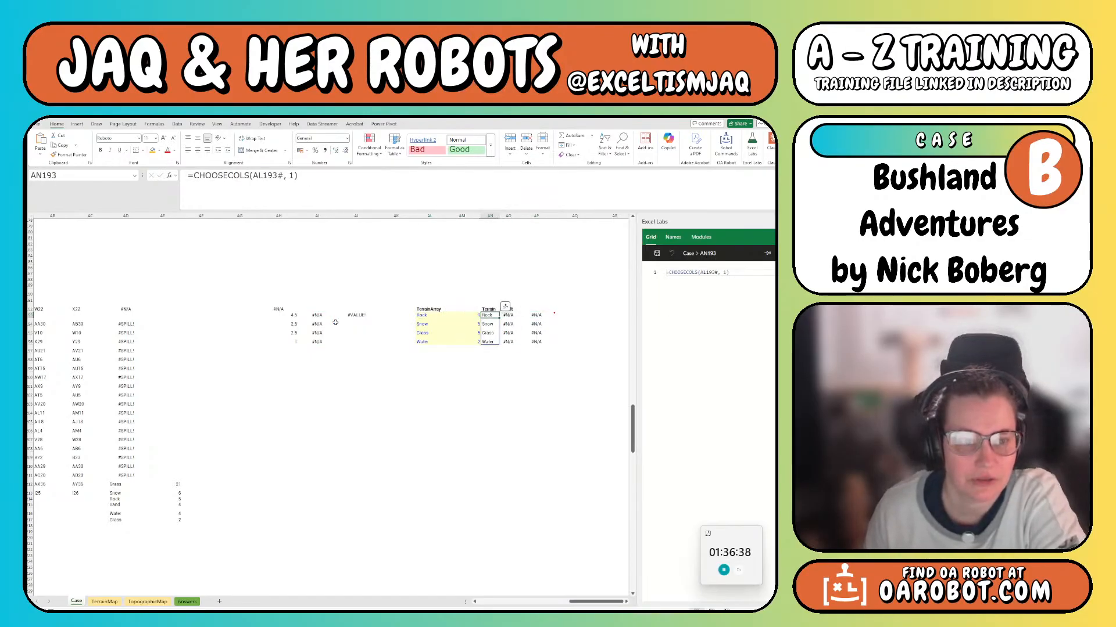
{"action": "key", "text": "Right"}
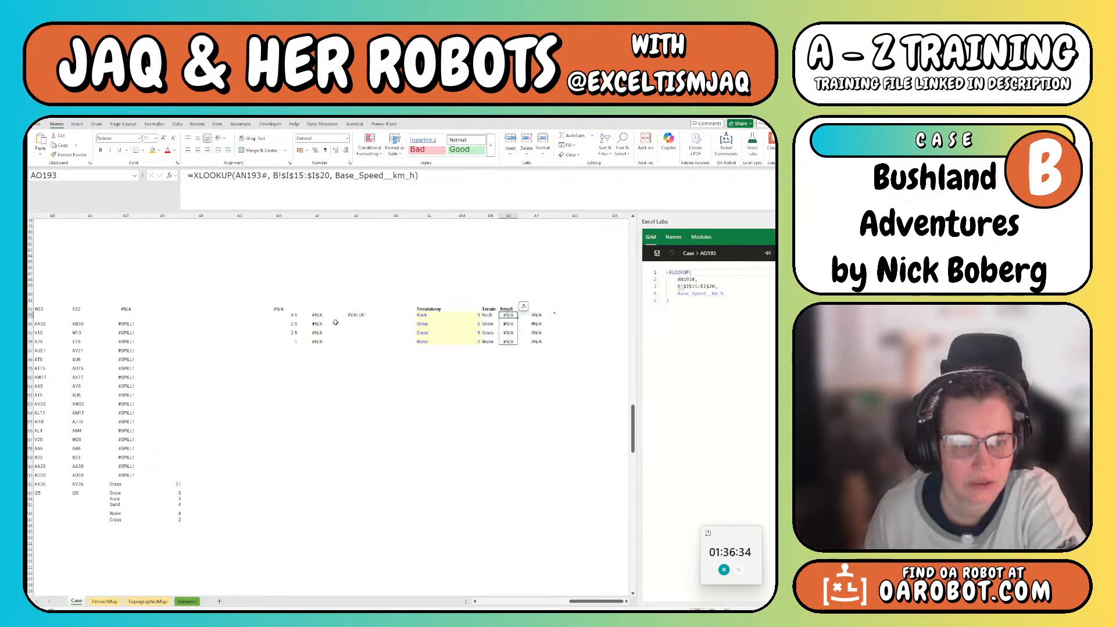
{"action": "left_click", "coordinate": [373, 179]}
{"action": "double_click", "coordinate": [372, 179]}
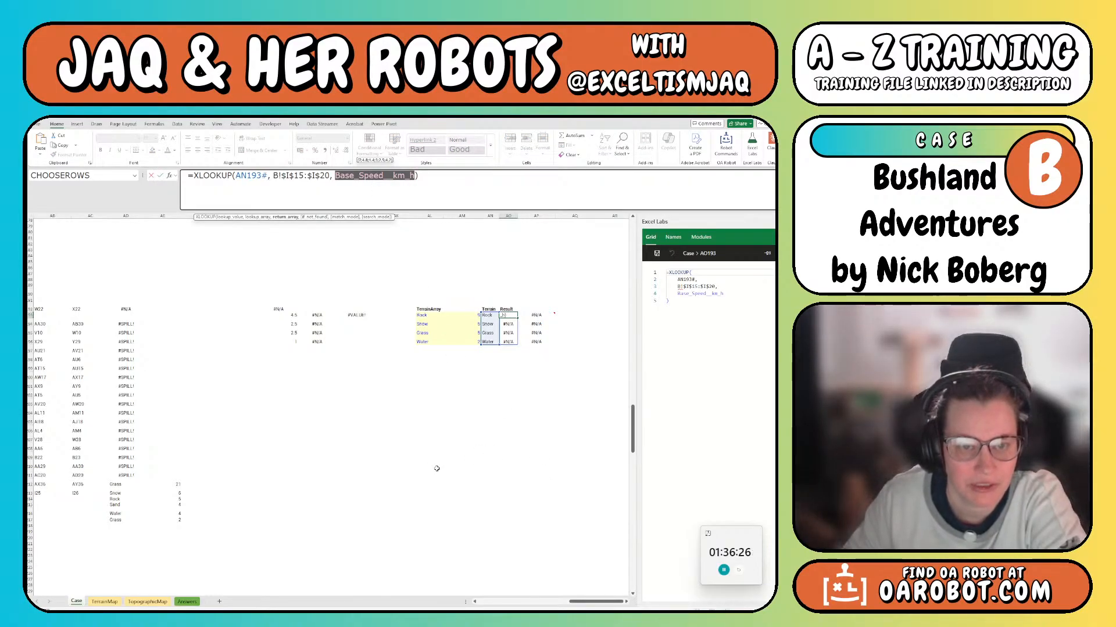
Check the XLOOKUP arguments in AO193 against the Base Speed table, and select the sheet name B in the lookup range $I$15:$I$20
{"action": "scroll", "coordinate": [523, 477], "scroll_direction": "up", "scroll_amount": 7}
{"action": "scroll", "coordinate": [436, 468], "scroll_direction": "down", "scroll_amount": 2}
{"action": "scroll", "coordinate": [436, 468], "scroll_direction": "down", "scroll_amount": 2}
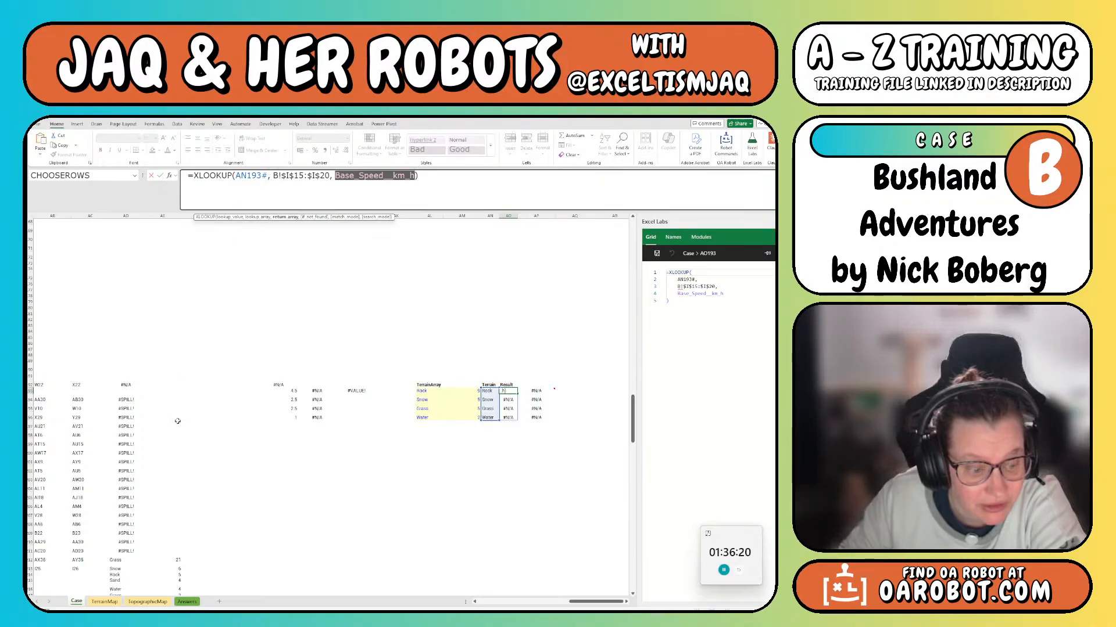
{"action": "left_click", "coordinate": [475, 601]}
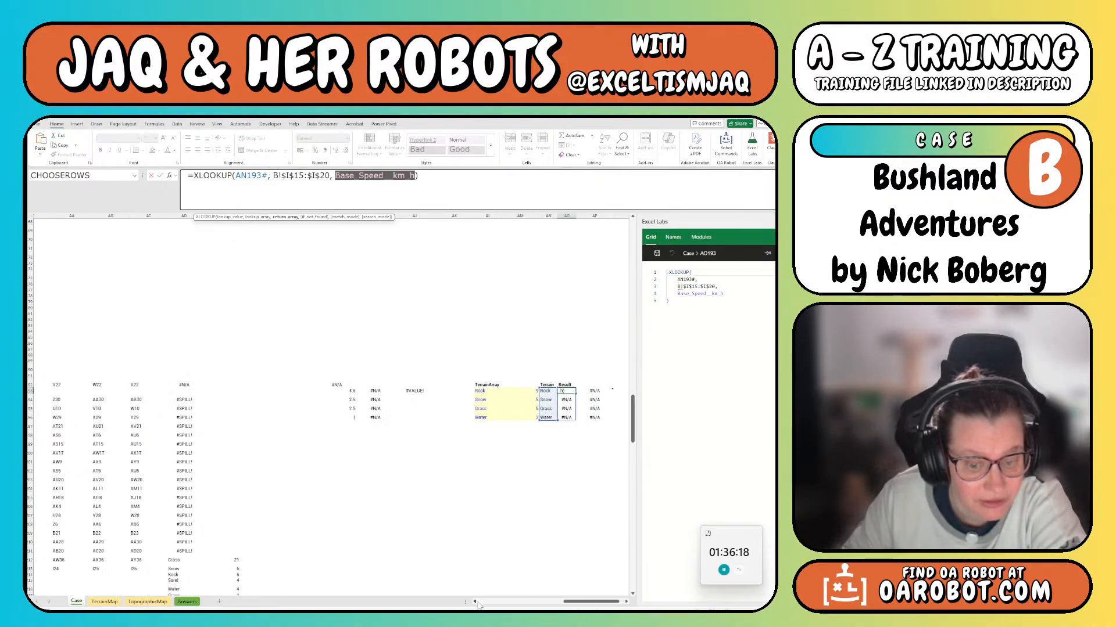
{"action": "left_click", "coordinate": [475, 601]}
{"action": "left_click_drag", "start_coordinate": [570, 603], "coordinate": [488, 603]}
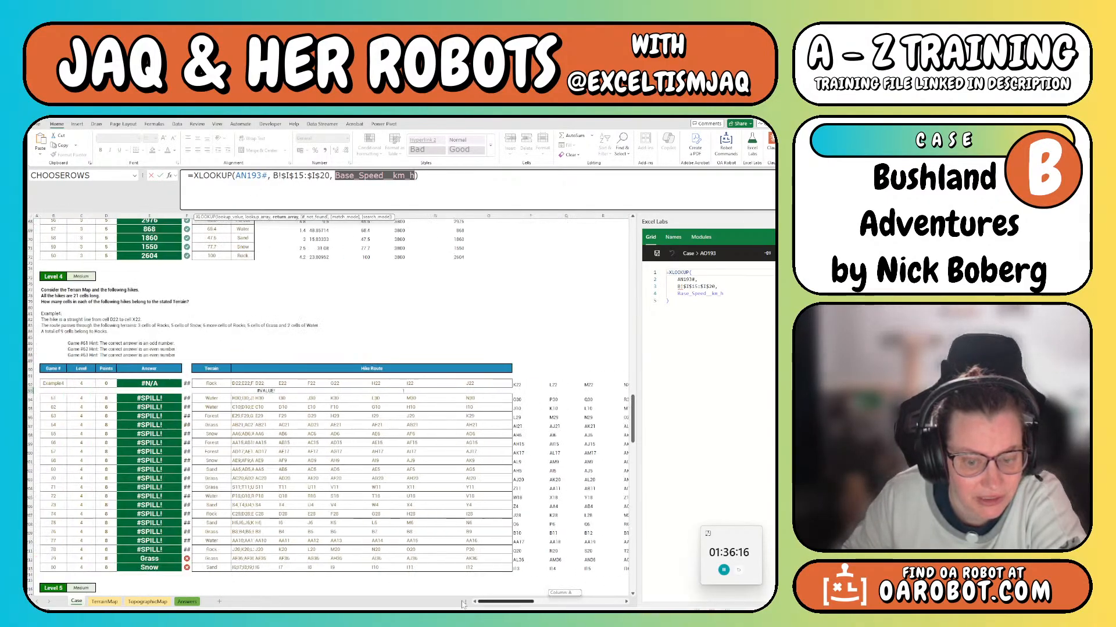
{"action": "scroll", "coordinate": [437, 352], "scroll_direction": "up", "scroll_amount": 10}
{"action": "scroll", "coordinate": [437, 352], "scroll_direction": "up", "scroll_amount": 15}
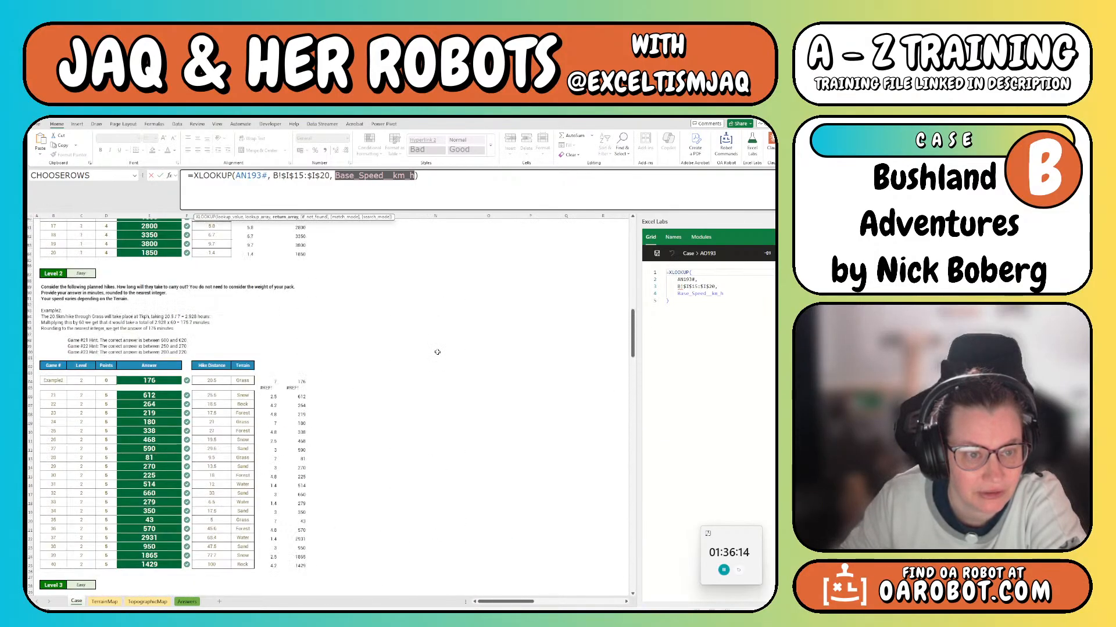
{"action": "scroll", "coordinate": [436, 352], "scroll_direction": "up", "scroll_amount": 5}
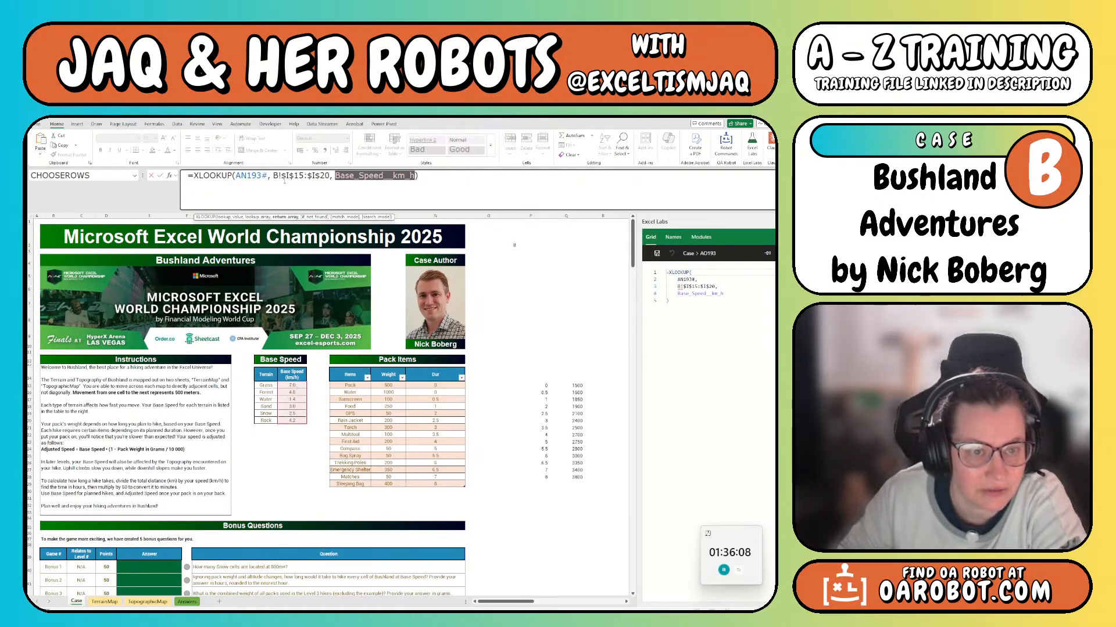
{"action": "left_click", "coordinate": [282, 174]}
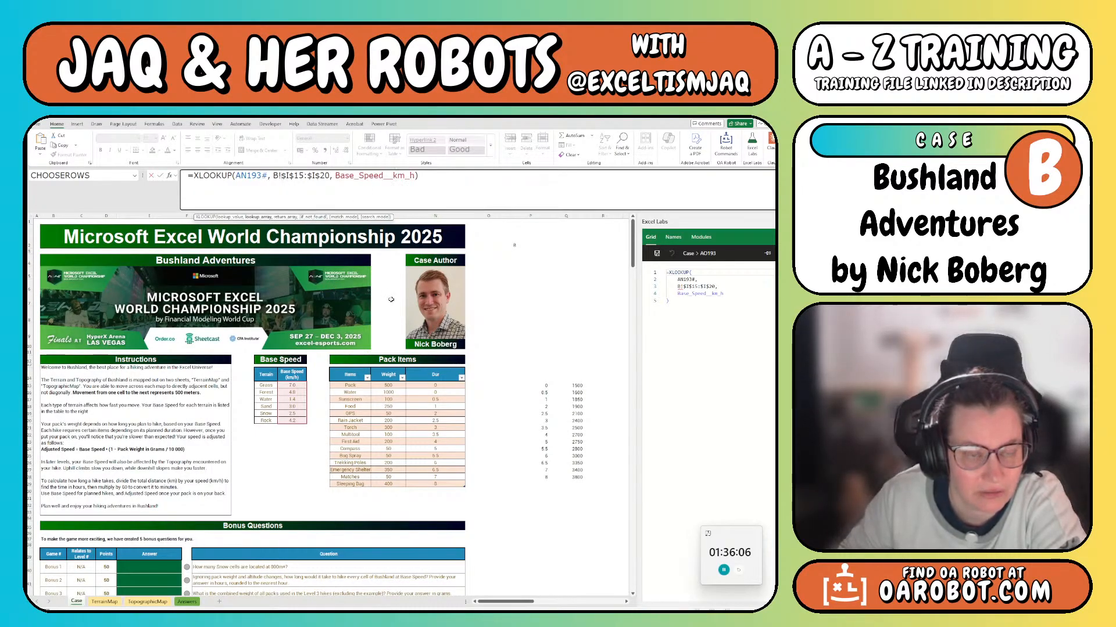
{"action": "left_click_drag", "start_coordinate": [272, 176], "coordinate": [280, 176]}
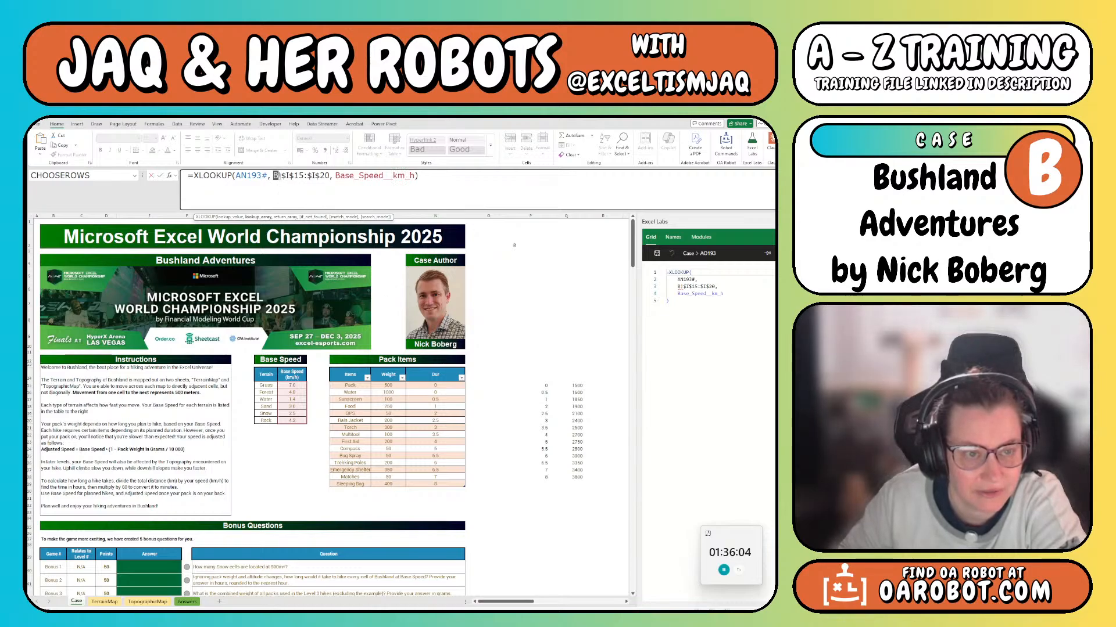
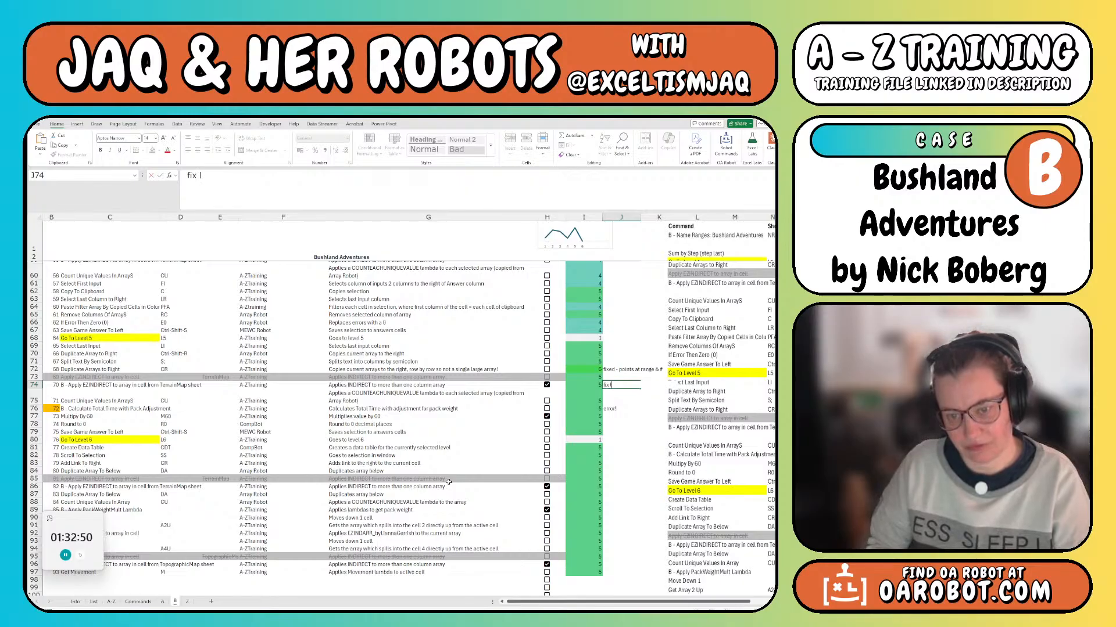
Enter the note "fix lambda for rows and cols" in J74 of the Bushland Adventures command list and set I74 to 6
{"action": "type", "text": "lambda"}
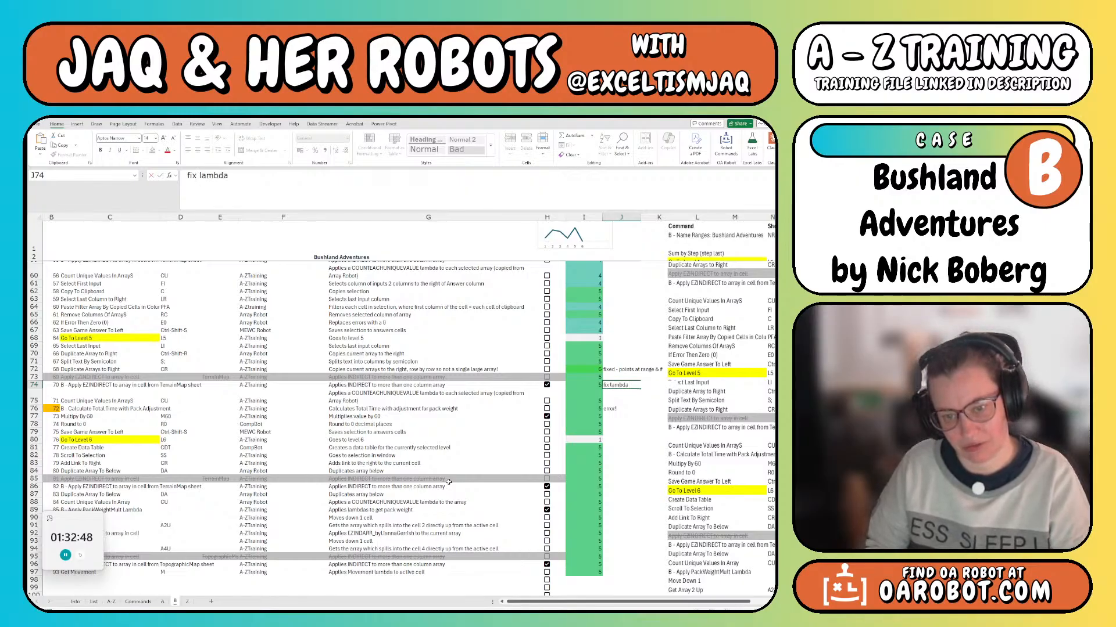
{"action": "type", "text": " for rows and cols"}
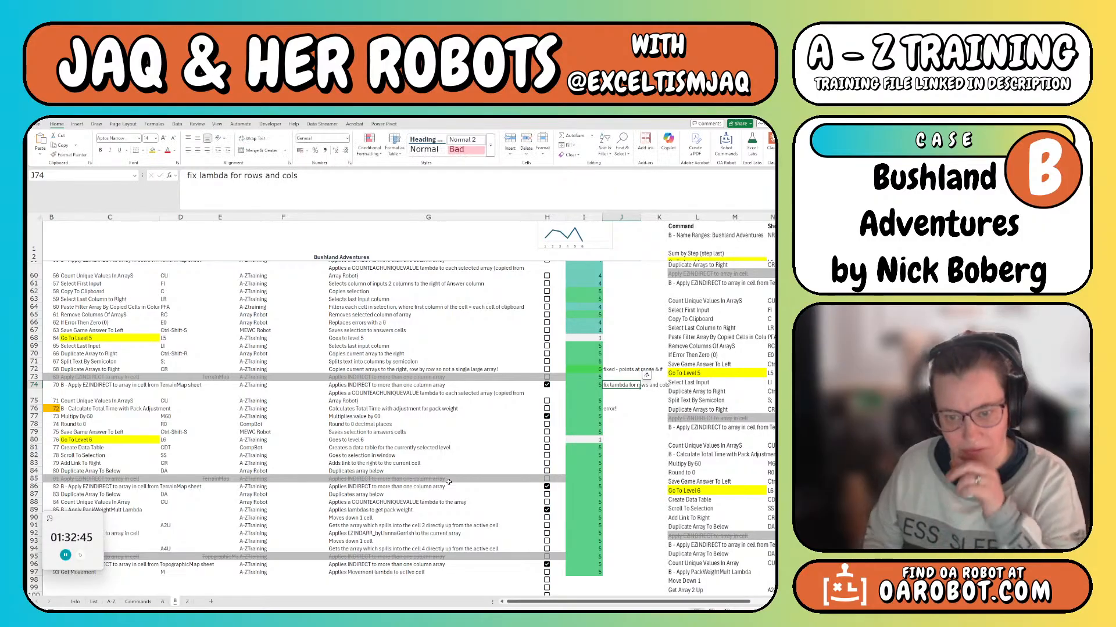
{"action": "key", "text": "ctrl+Return"}
{"action": "key", "text": "Left"}
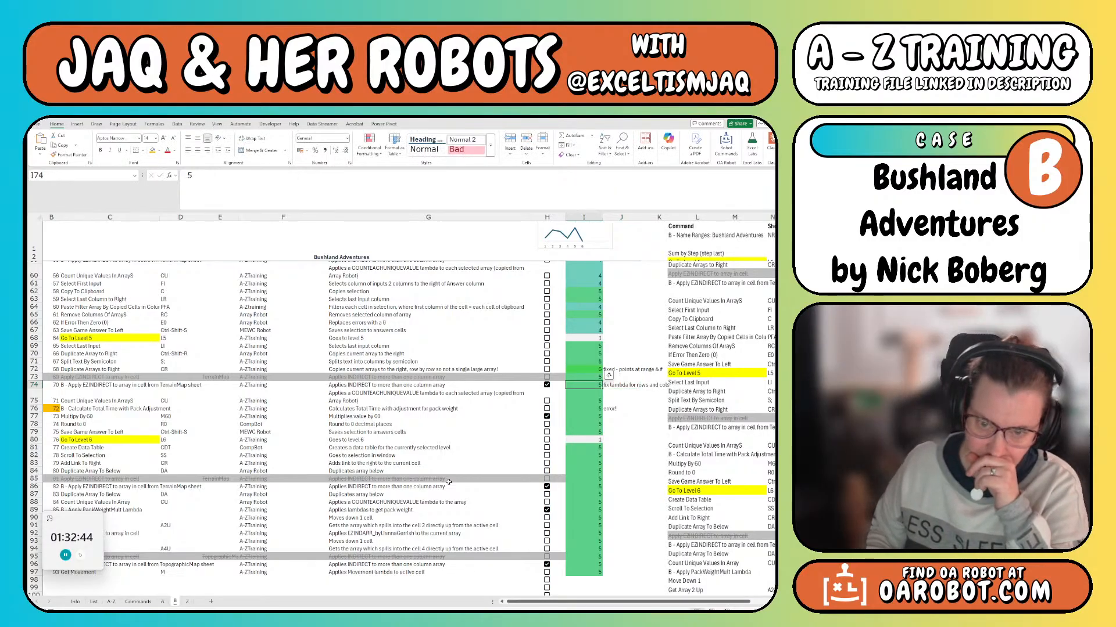
{"action": "type", "text": "6"}
{"action": "key", "text": "Right"}
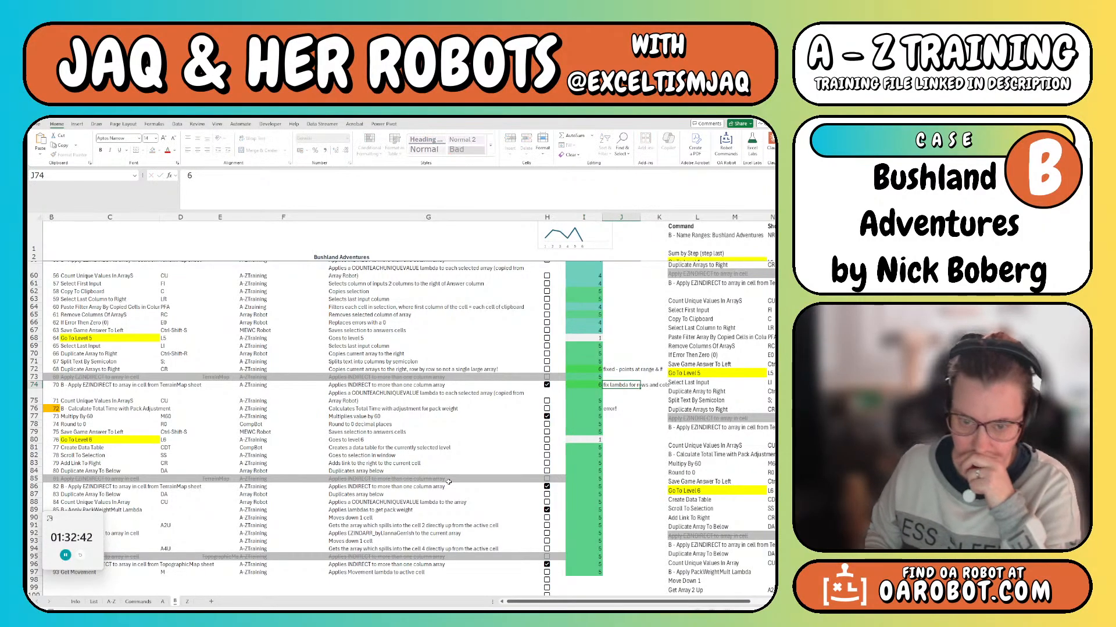
{"action": "key", "text": "ctrl+space"}
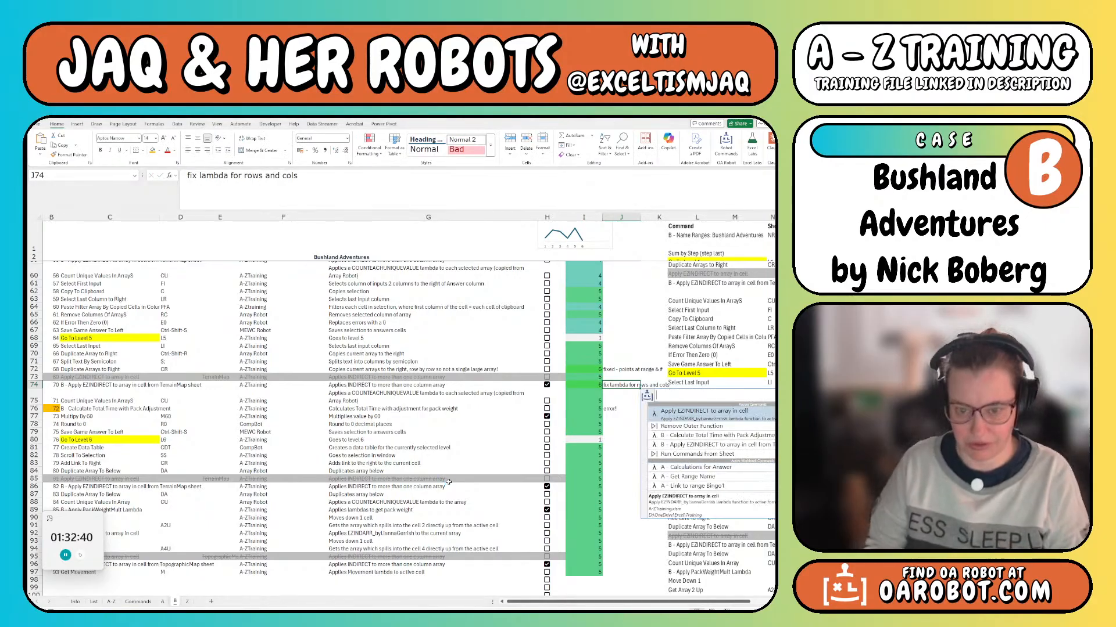
{"action": "key", "text": "Escape"}
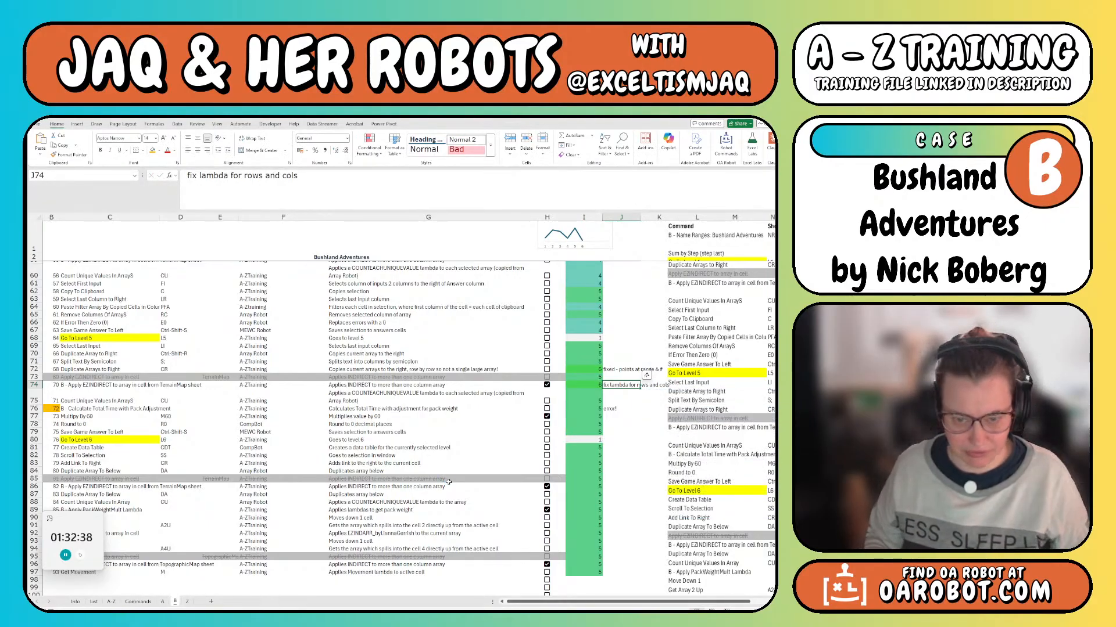
{"action": "scroll", "coordinate": [448, 482], "scroll_direction": "down", "scroll_amount": 10}
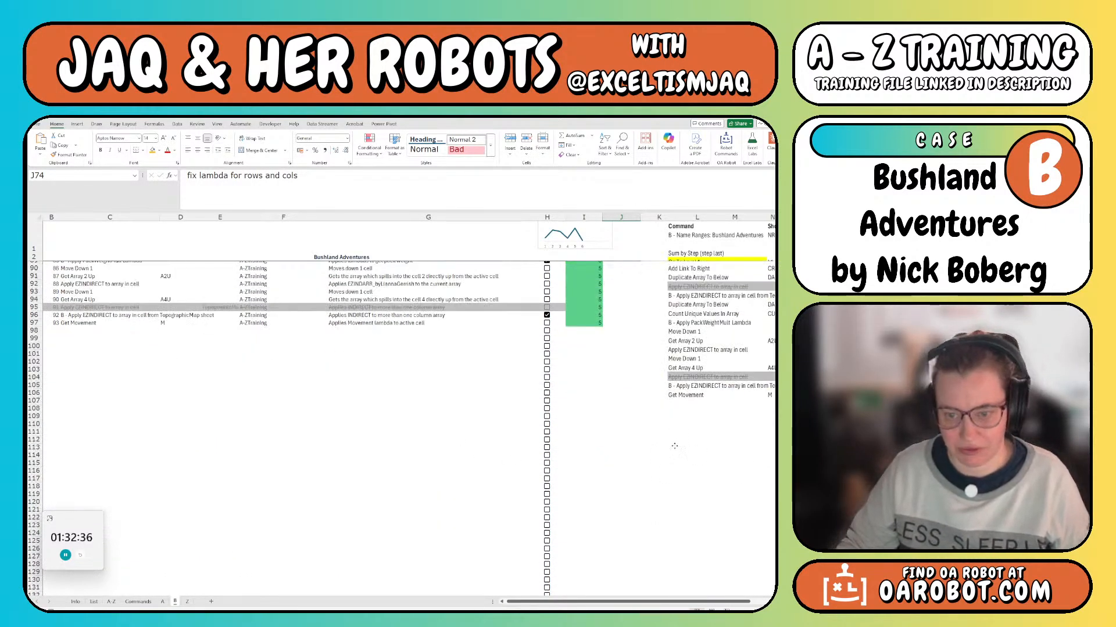
{"action": "left_click", "coordinate": [675, 447]}
{"action": "left_click", "coordinate": [638, 407]}
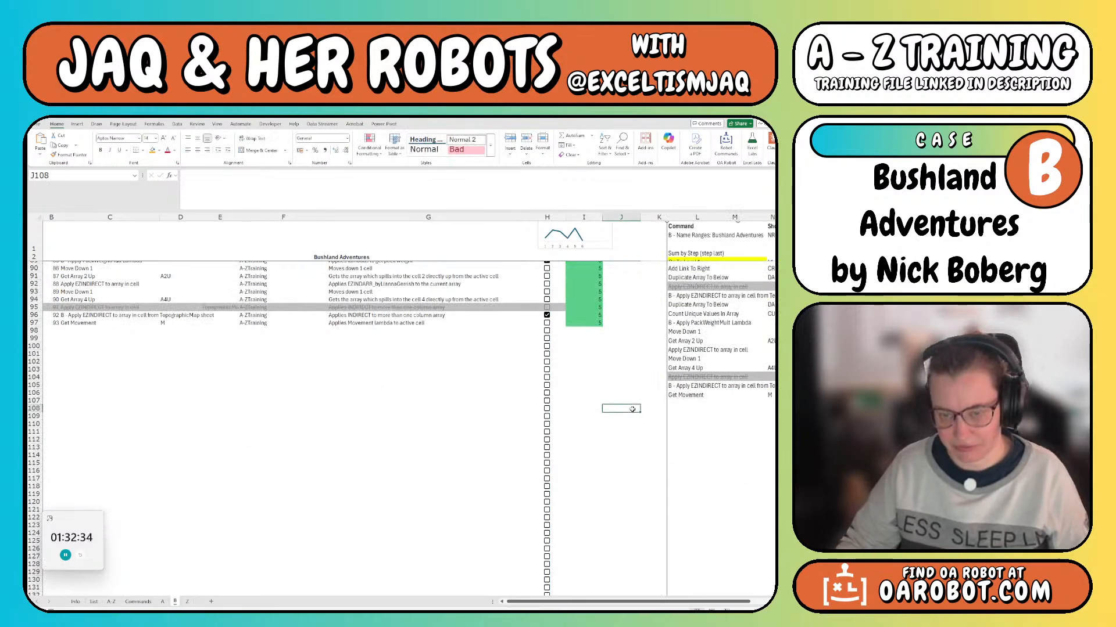
{"action": "type", "text": "="}
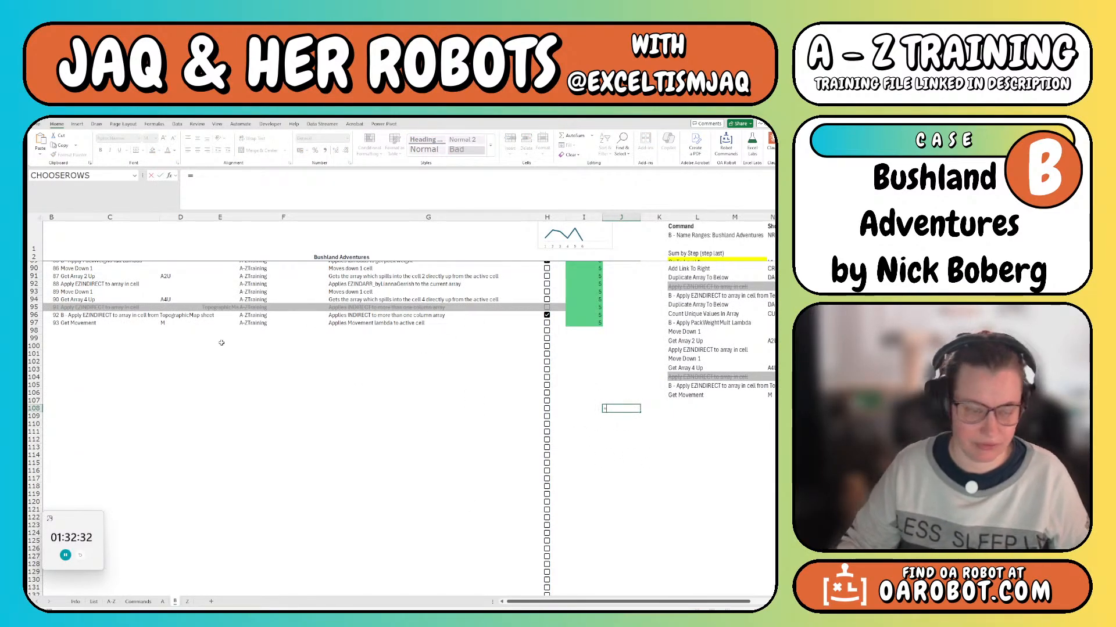
{"action": "scroll", "coordinate": [325, 383], "scroll_direction": "up", "scroll_amount": 20}
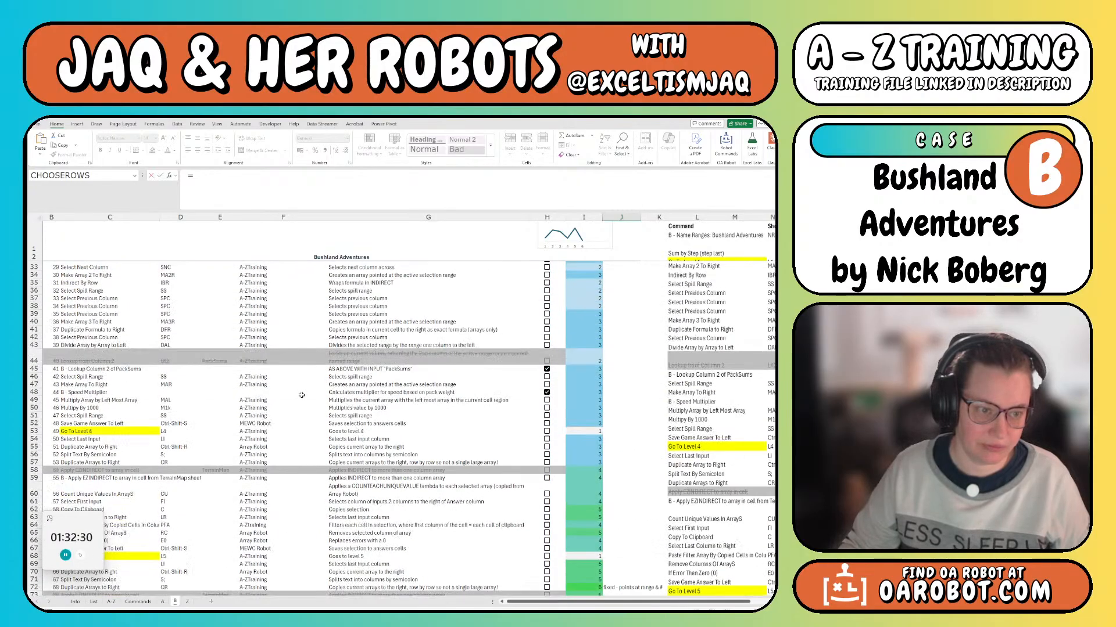
{"action": "scroll", "coordinate": [379, 555], "scroll_direction": "down", "scroll_amount": 20}
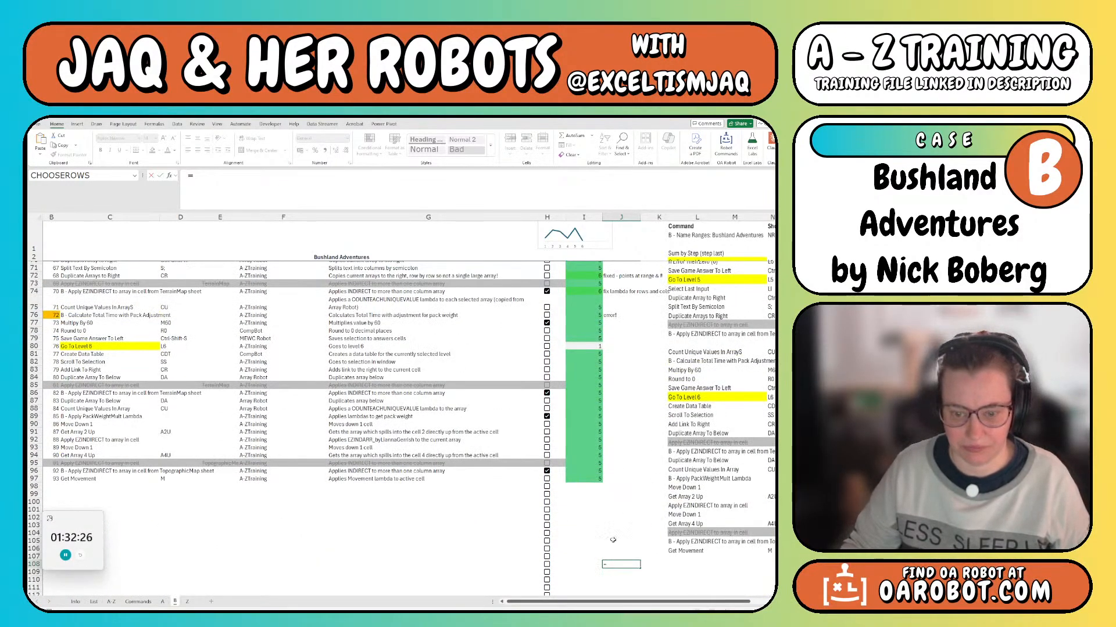
{"action": "type", "text": "ADDRESS("}
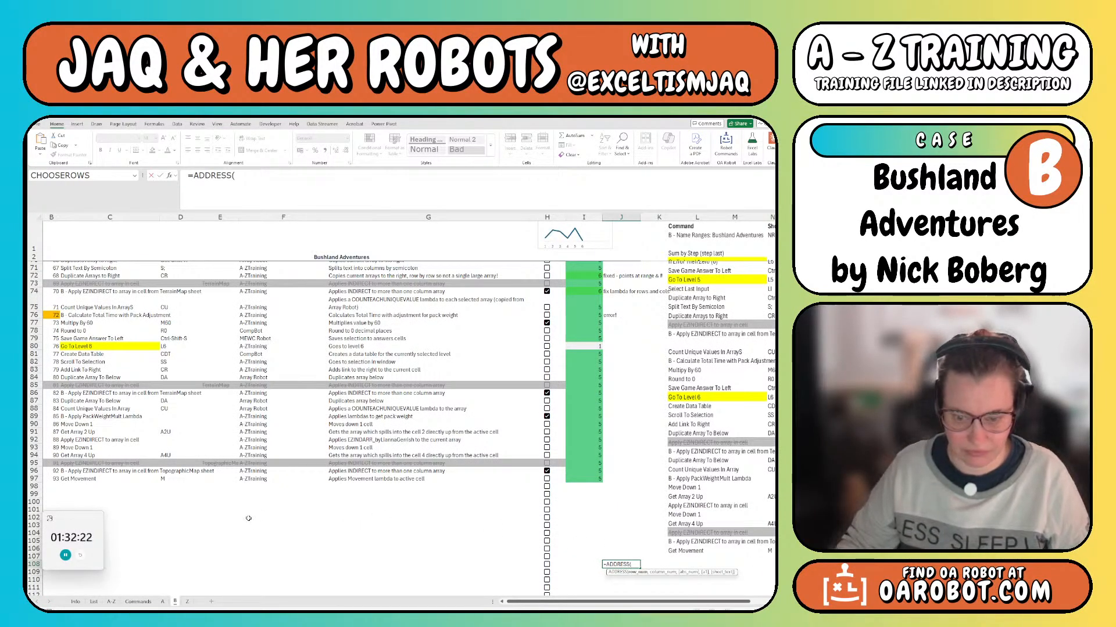
{"action": "key", "text": "BackSpace"}
{"action": "type", "text": "es"}
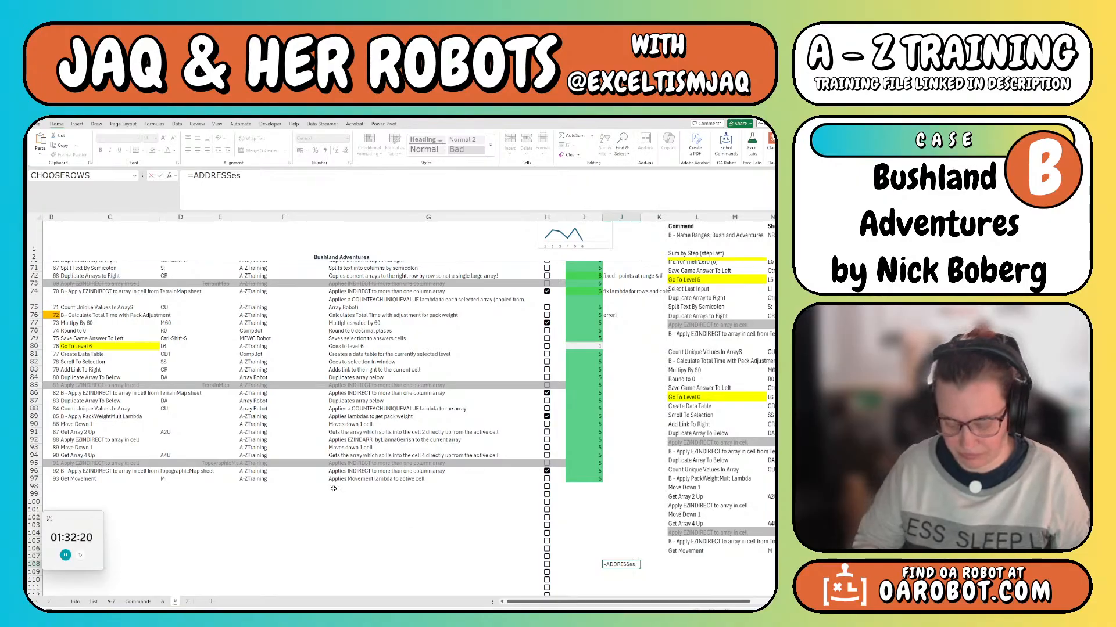
{"action": "left_click_drag", "start_coordinate": [283, 540], "coordinate": [283, 577]}
{"action": "key", "text": "ctrl+Return"}
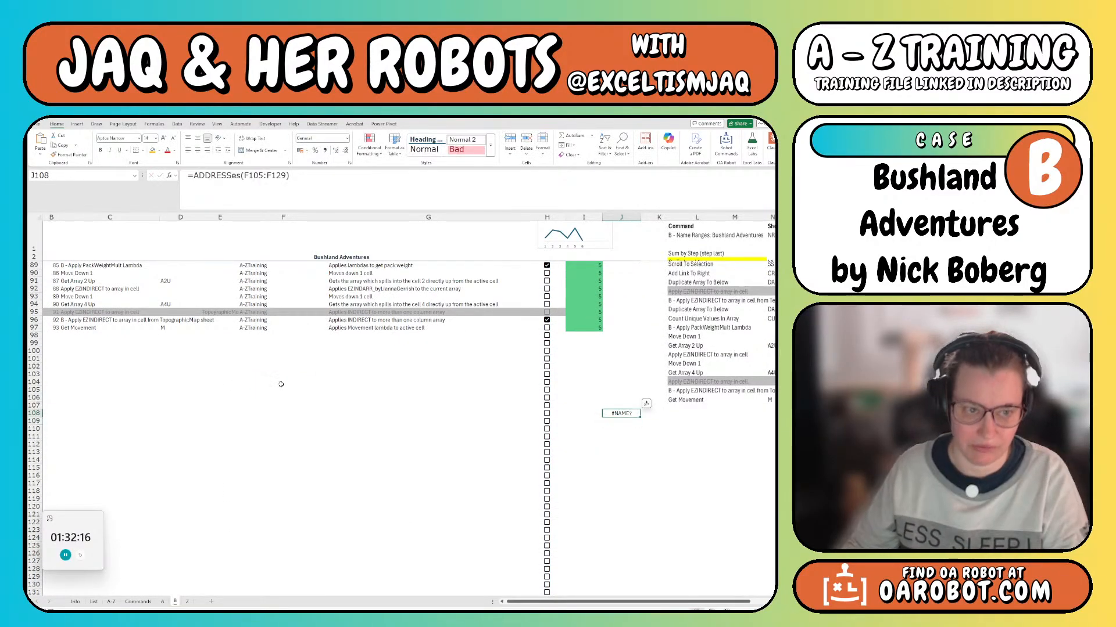
{"action": "key", "text": "Delete"}
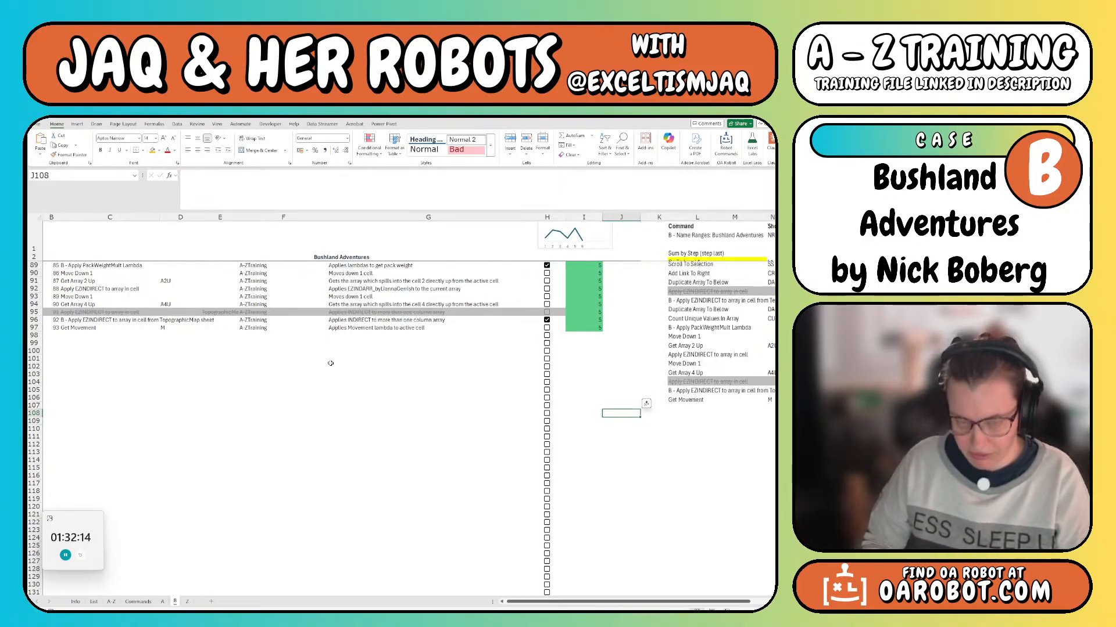
Enter =G102:G119 in J108 and run the robot command "Apply EZINDIRECT to array in cell" on it
{"action": "type", "text": "="}
{"action": "left_click_drag", "start_coordinate": [359, 368], "coordinate": [377, 503]}
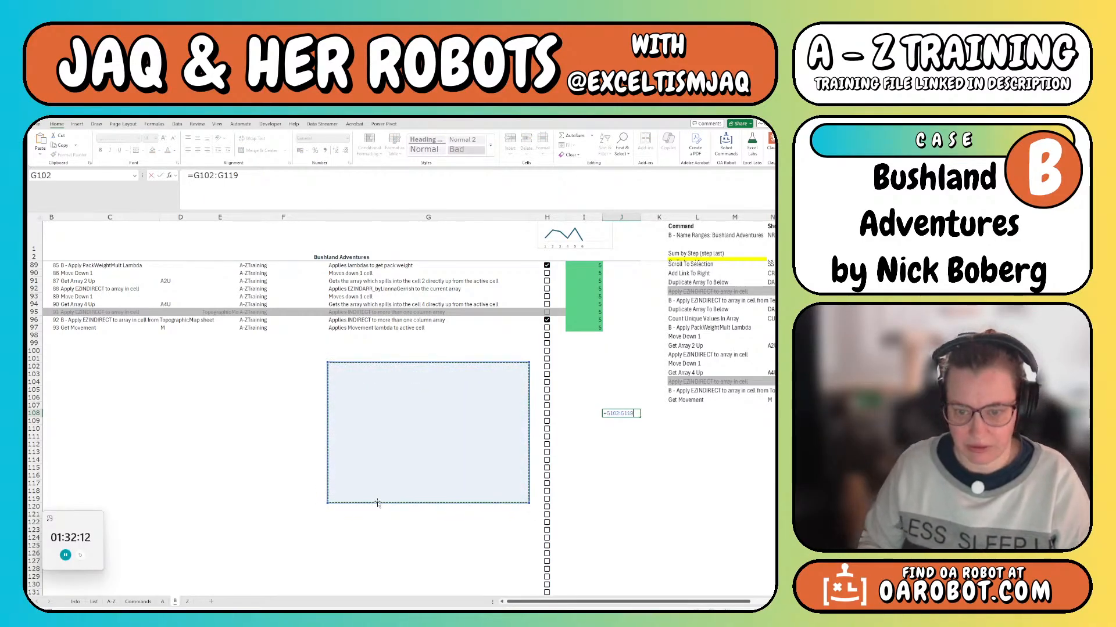
{"action": "key", "text": "ctrl+Return"}
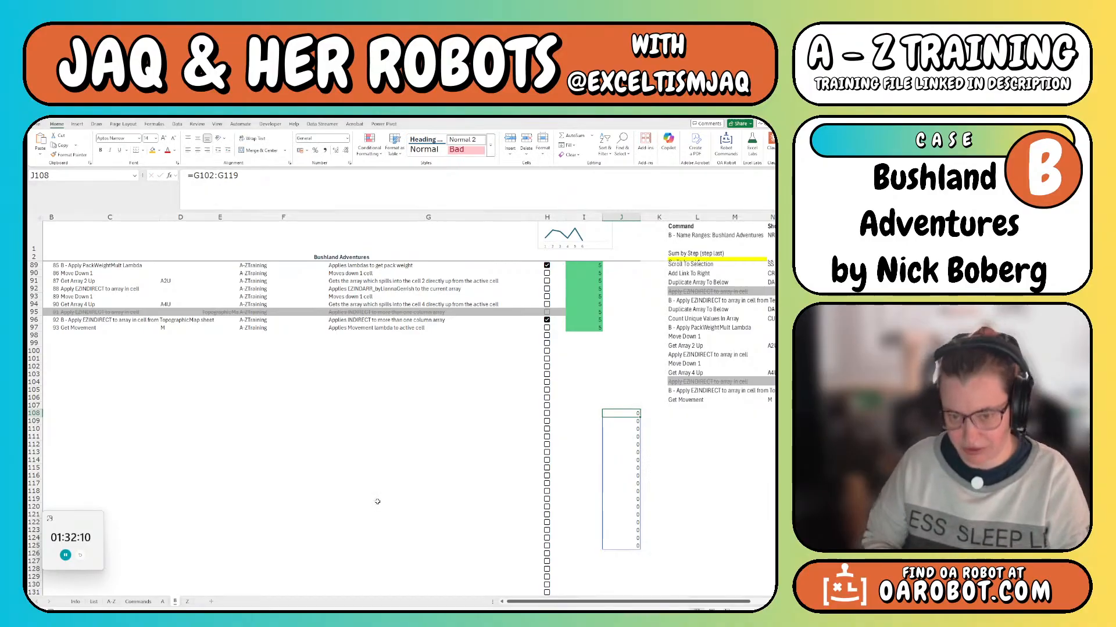
{"action": "key", "text": "ctrl+shift+space"}
{"action": "key", "text": "Down"}
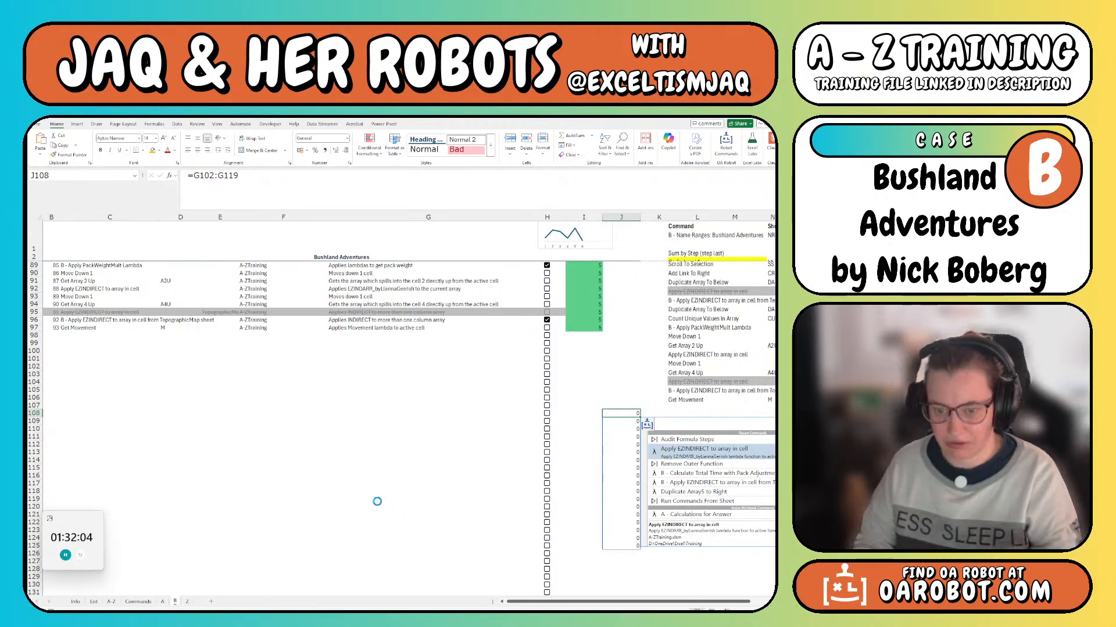
{"action": "key", "text": "Return"}
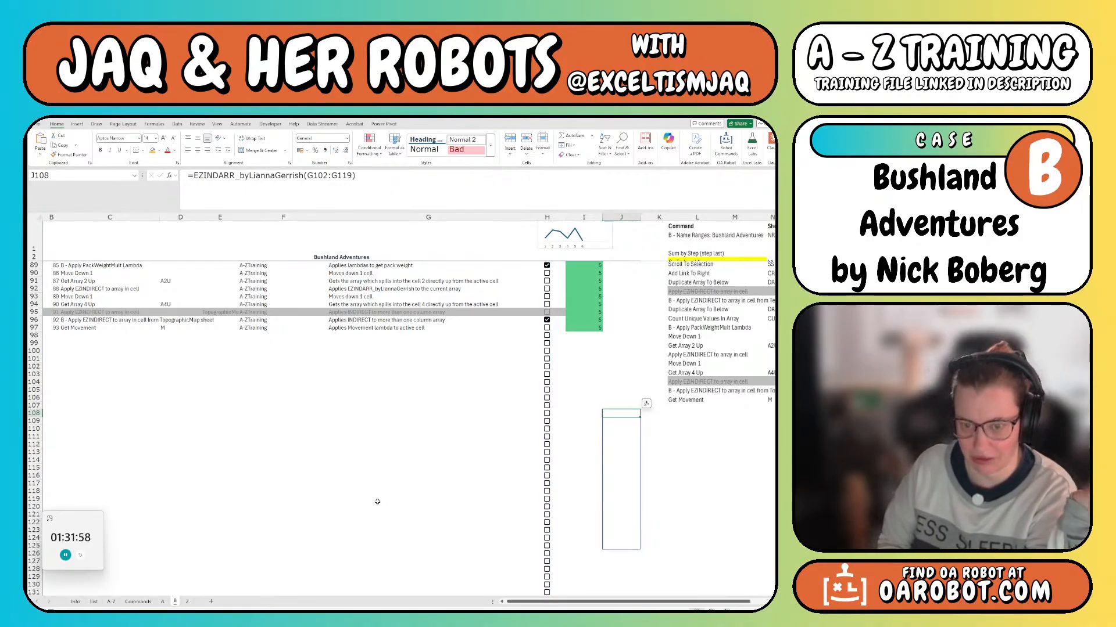
Run the Edit Lambda robot command on J108 to convert the EZINDIRECT function to its editable definition
{"action": "key", "text": "ctrl+space"}
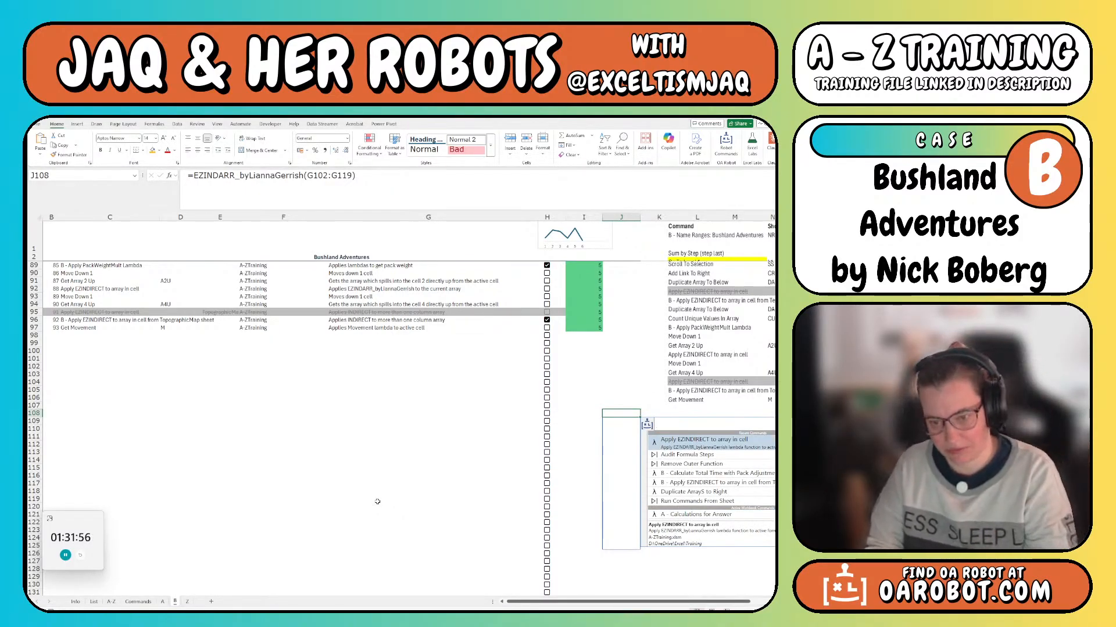
{"action": "type", "text": "ef"}
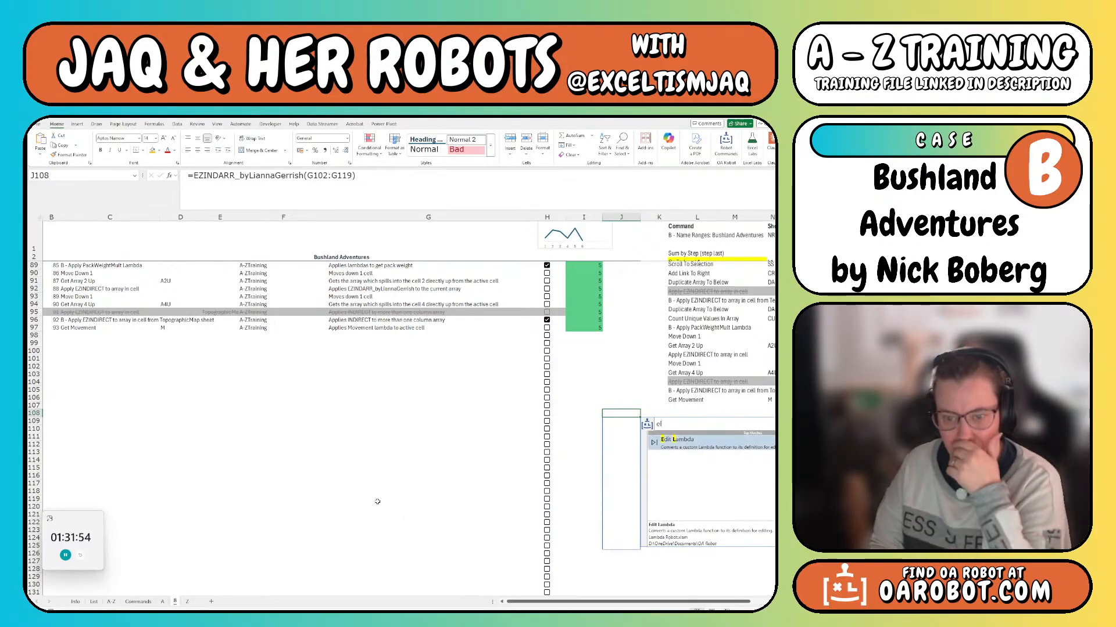
{"action": "key", "text": "Return"}
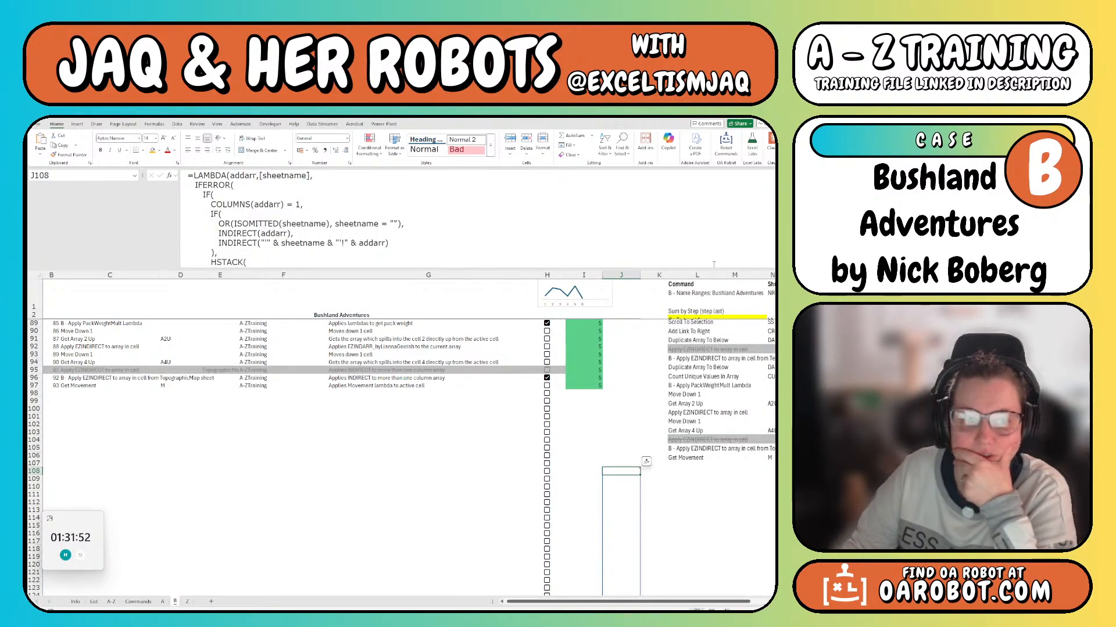
Open J108's lambda in a widened Excel Labs editor and review its COLUMNS test, INDIRECT branch and HSTACK branch
{"action": "left_click", "coordinate": [751, 144]}
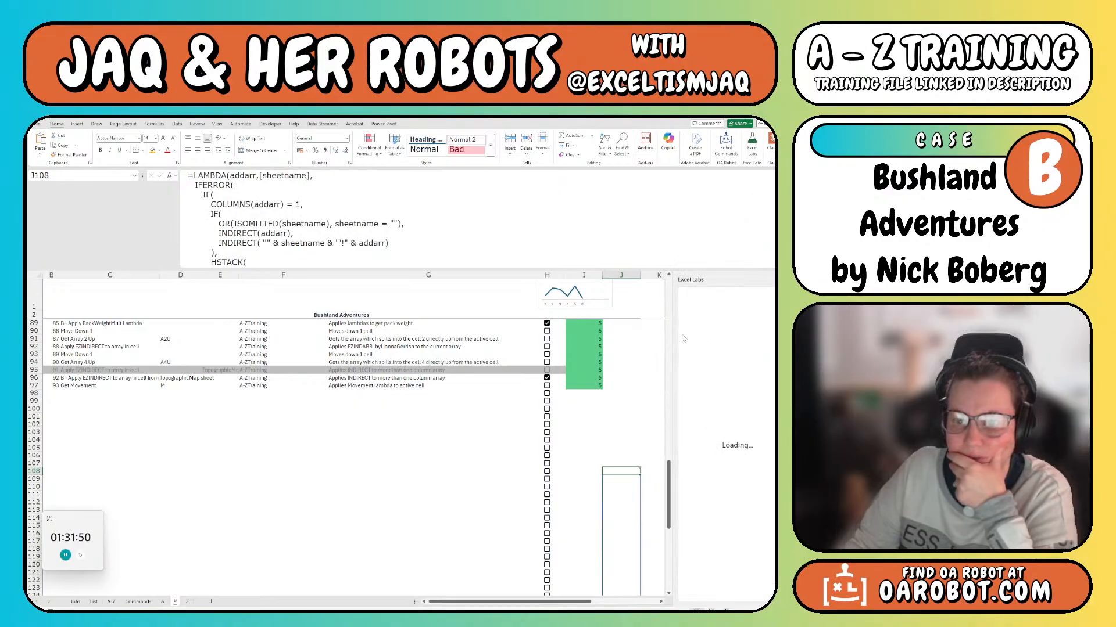
{"action": "left_click_drag", "start_coordinate": [674, 326], "coordinate": [601, 325]}
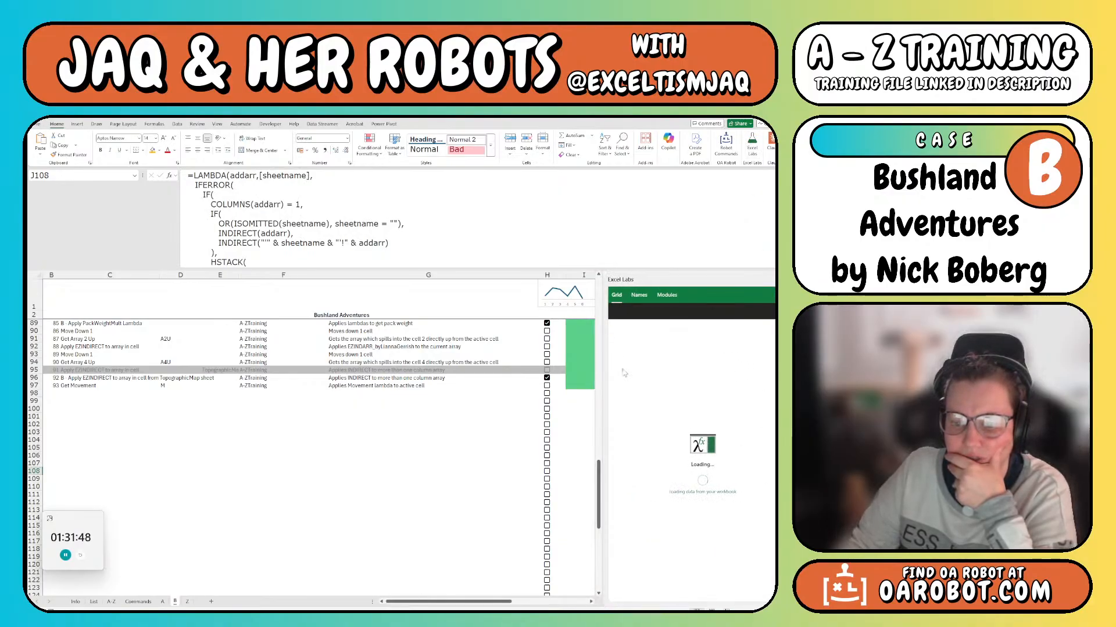
{"action": "left_click", "coordinate": [573, 602]}
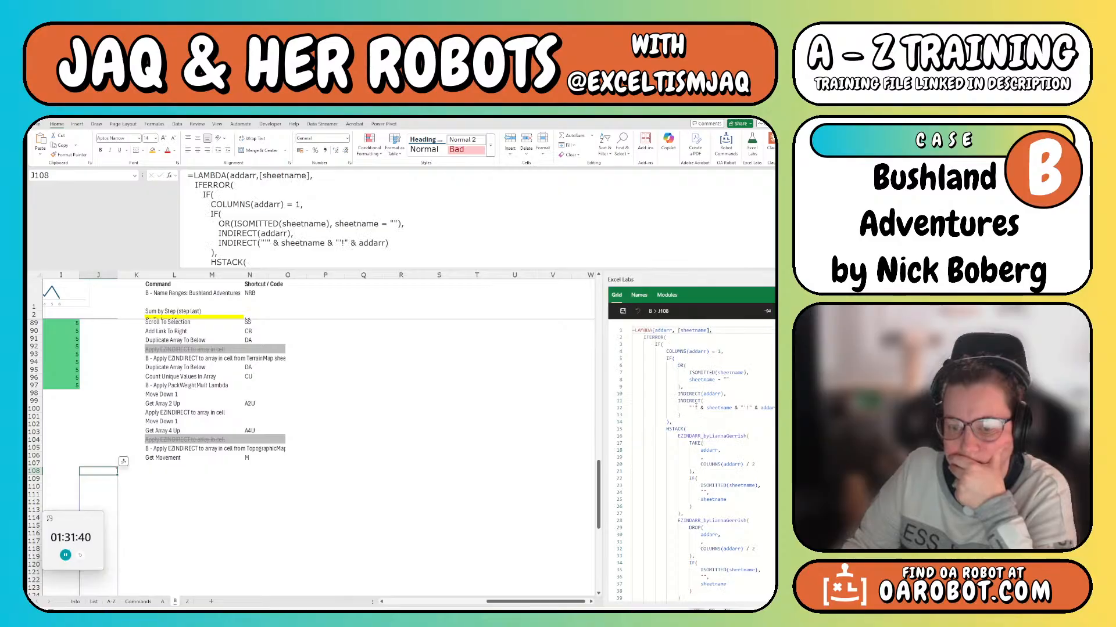
{"action": "left_click", "coordinate": [677, 351]}
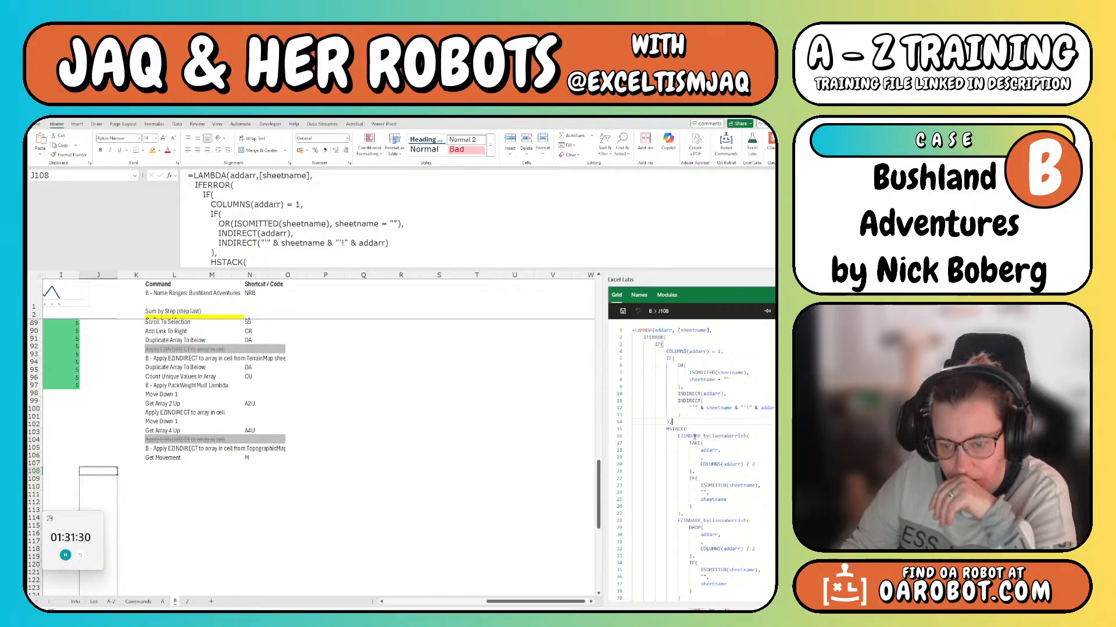
{"action": "scroll", "coordinate": [707, 445], "scroll_direction": "down", "scroll_amount": 2}
{"action": "scroll", "coordinate": [707, 445], "scroll_direction": "up", "scroll_amount": 1}
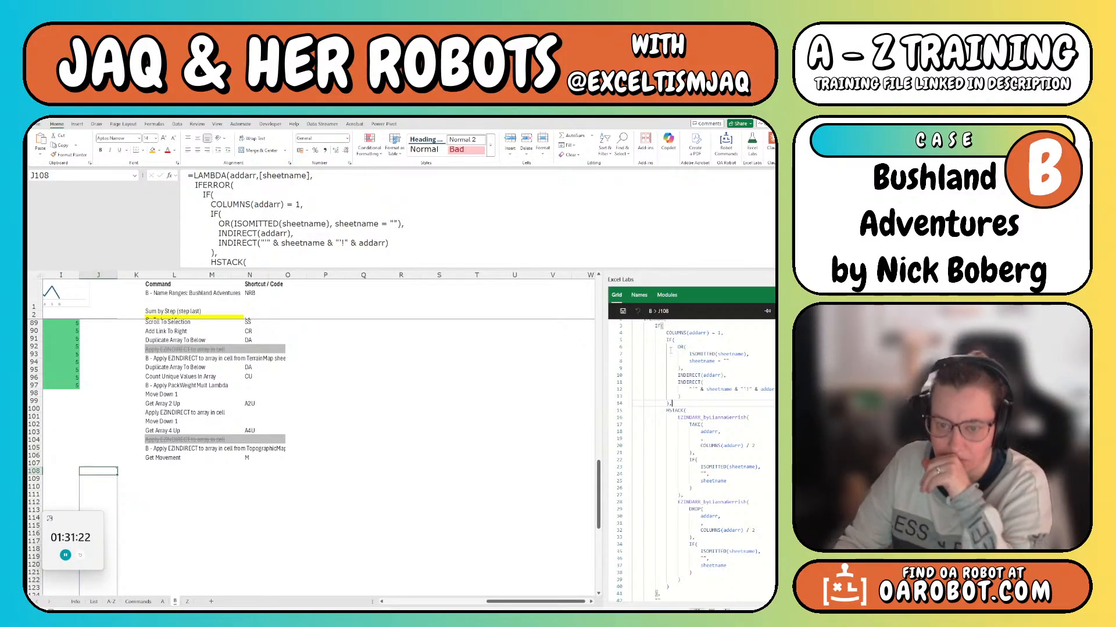
Insert a nested IF(rows(addarr) = 1, on a new line after the COLUMNS(addarr) = 1 test in the lambda
{"action": "left_click", "coordinate": [733, 333]}
{"action": "key", "text": "Return"}
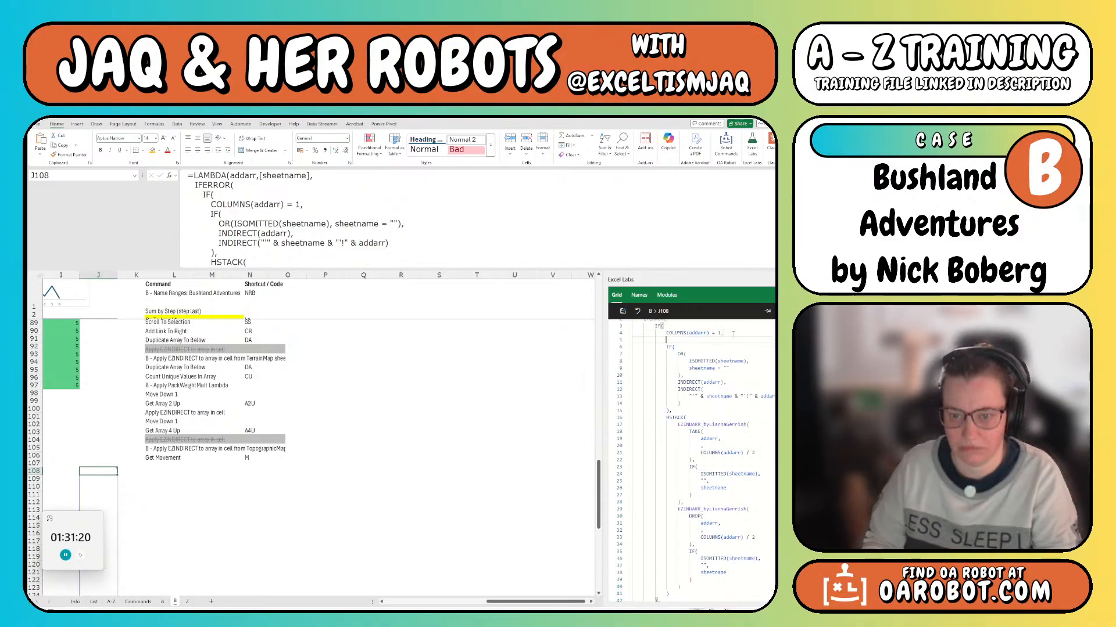
{"action": "type", "text": "IF("}
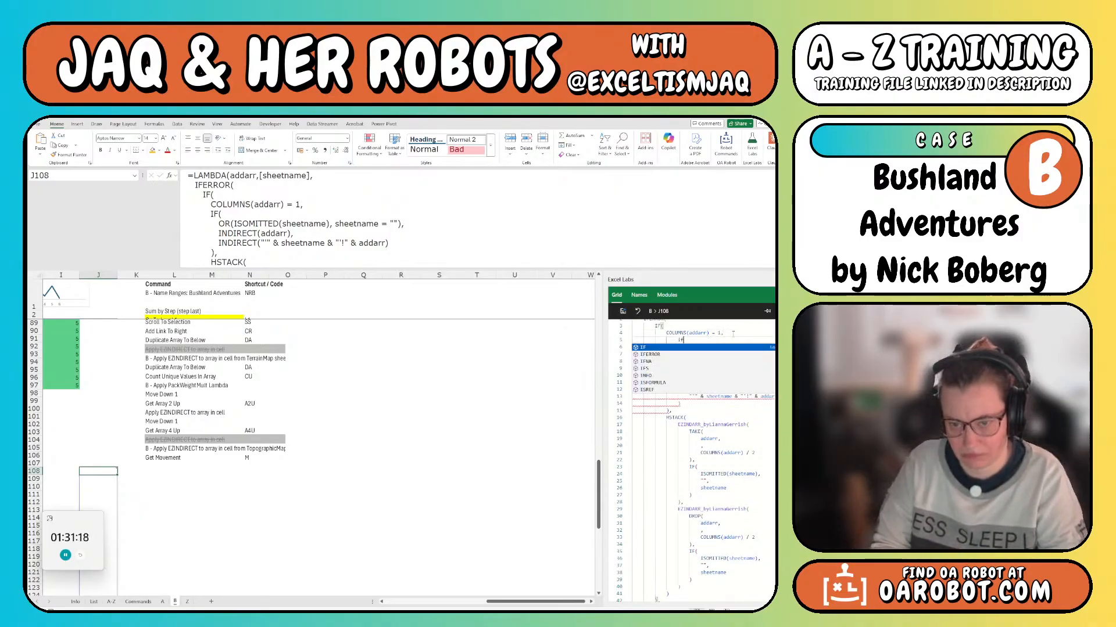
{"action": "type", "text": "rows("}
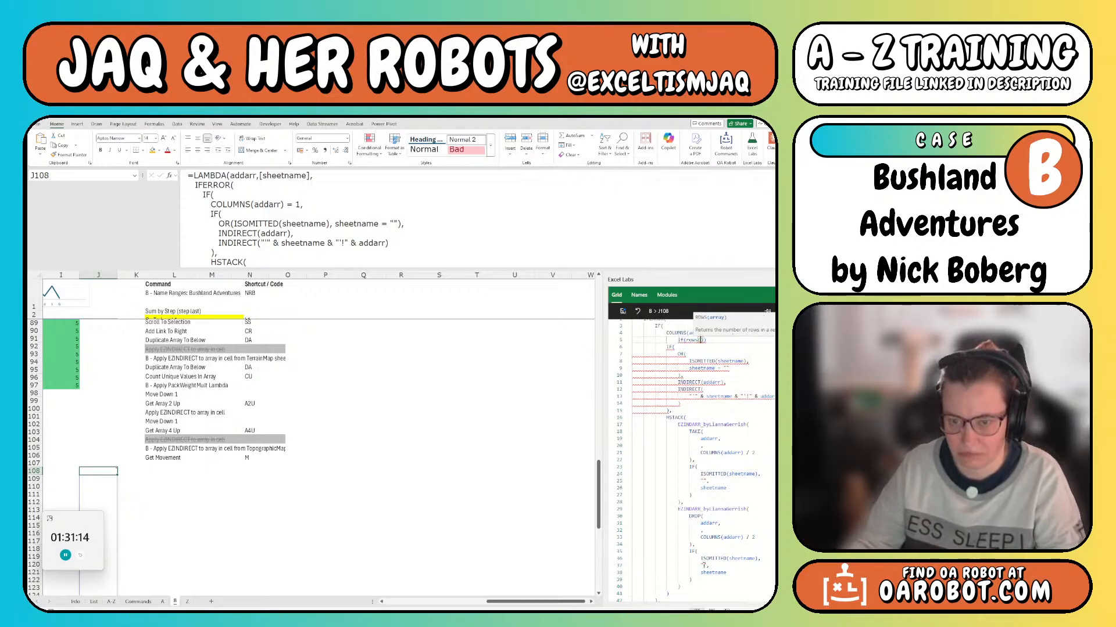
{"action": "type", "text": "arr"}
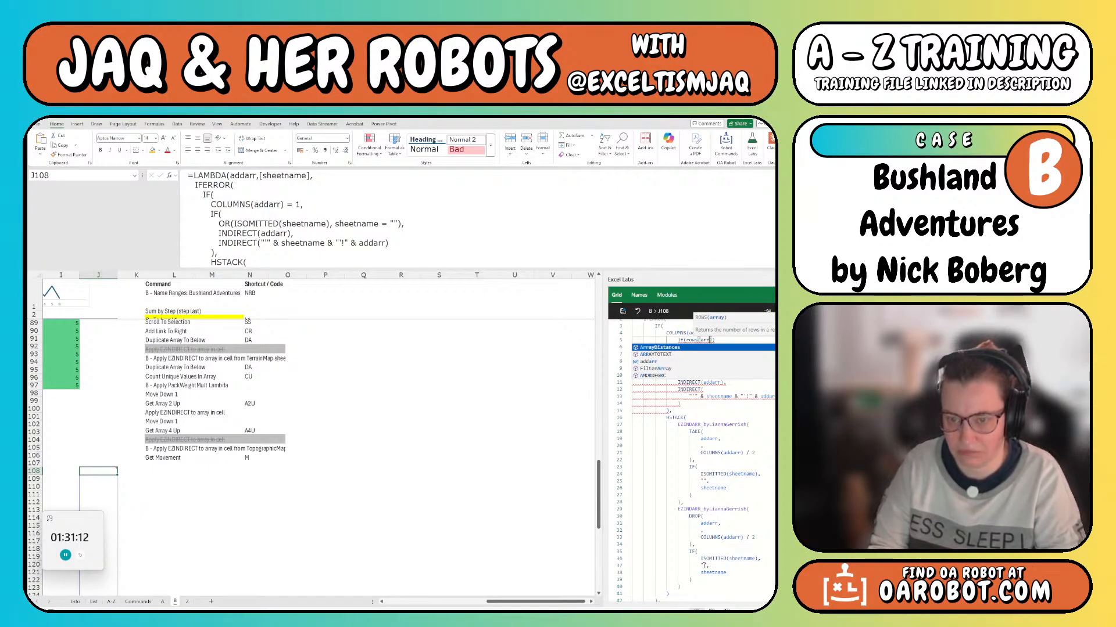
{"action": "key", "text": "BackSpace"}
{"action": "key", "text": "BackSpace"}
{"action": "key", "text": "BackSpace"}
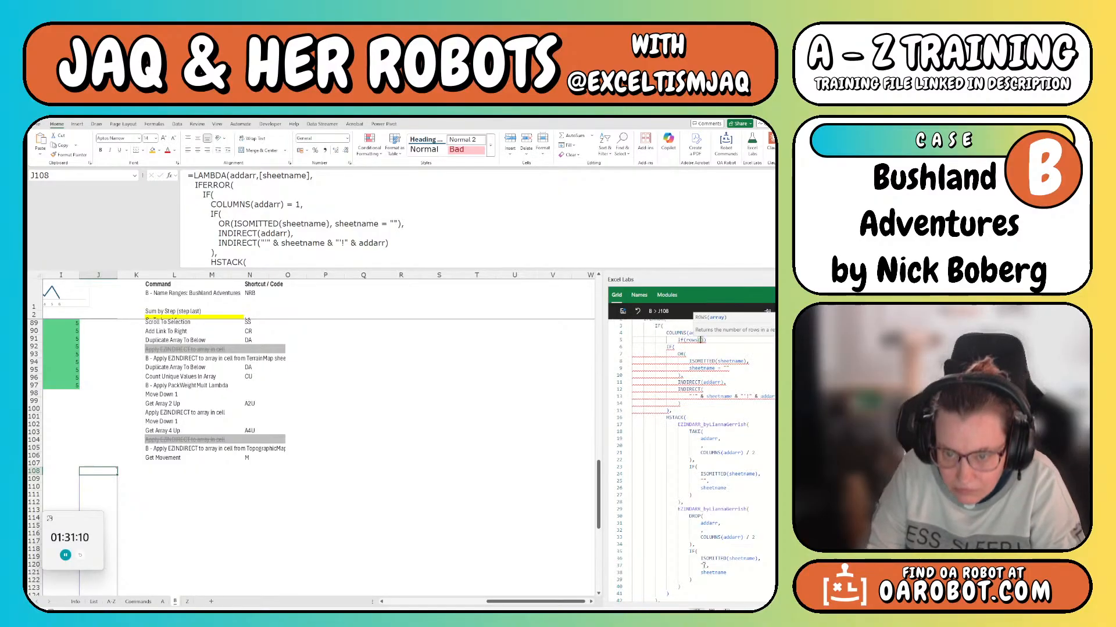
{"action": "type", "text": "addarr) ="}
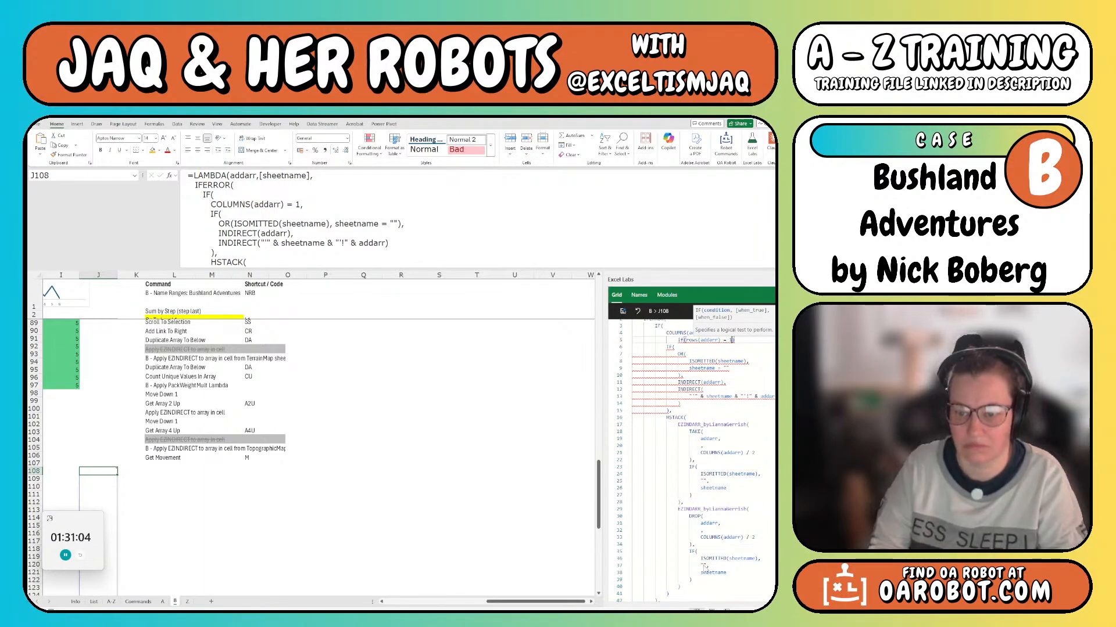
{"action": "type", "text": " 1,"}
{"action": "key", "text": "Return"}
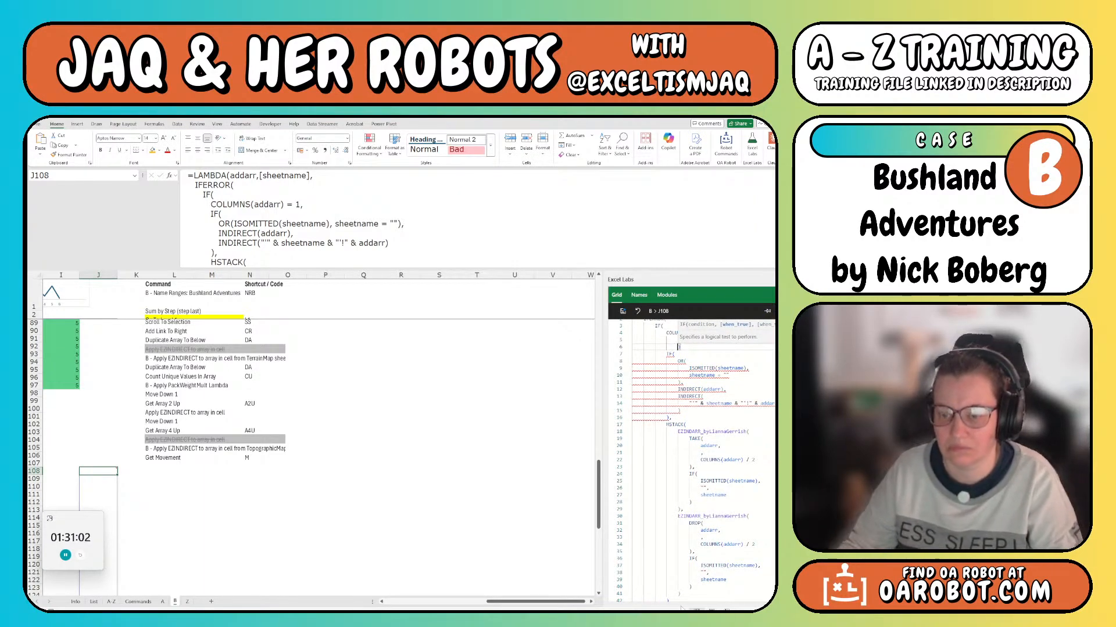
{"action": "scroll", "coordinate": [671, 498], "scroll_direction": "up", "scroll_amount": 1}
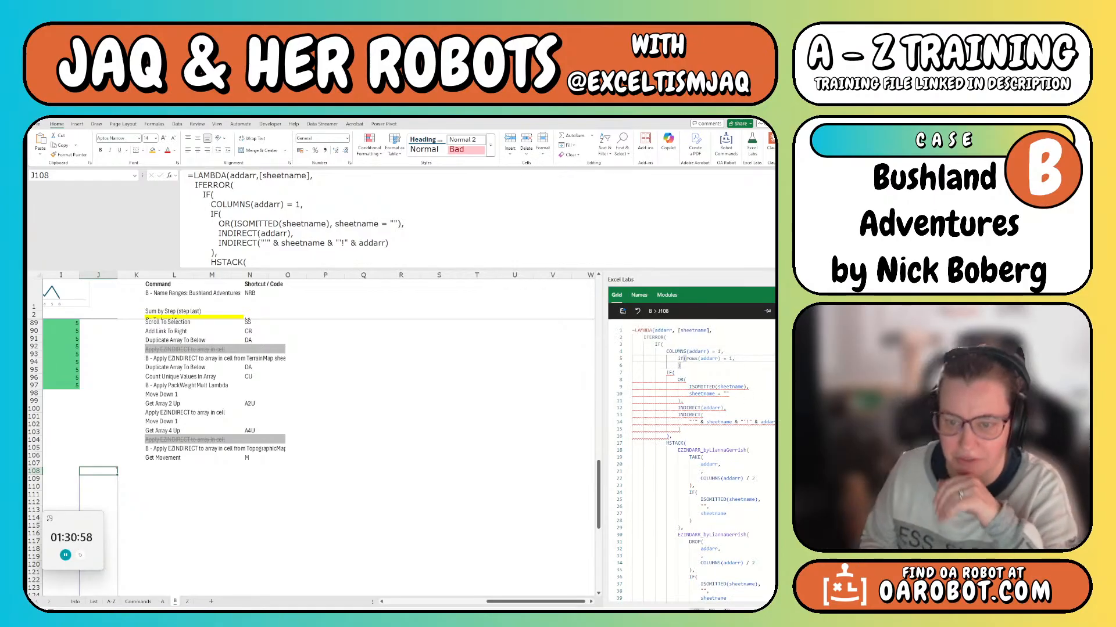
{"action": "key", "text": "Return"}
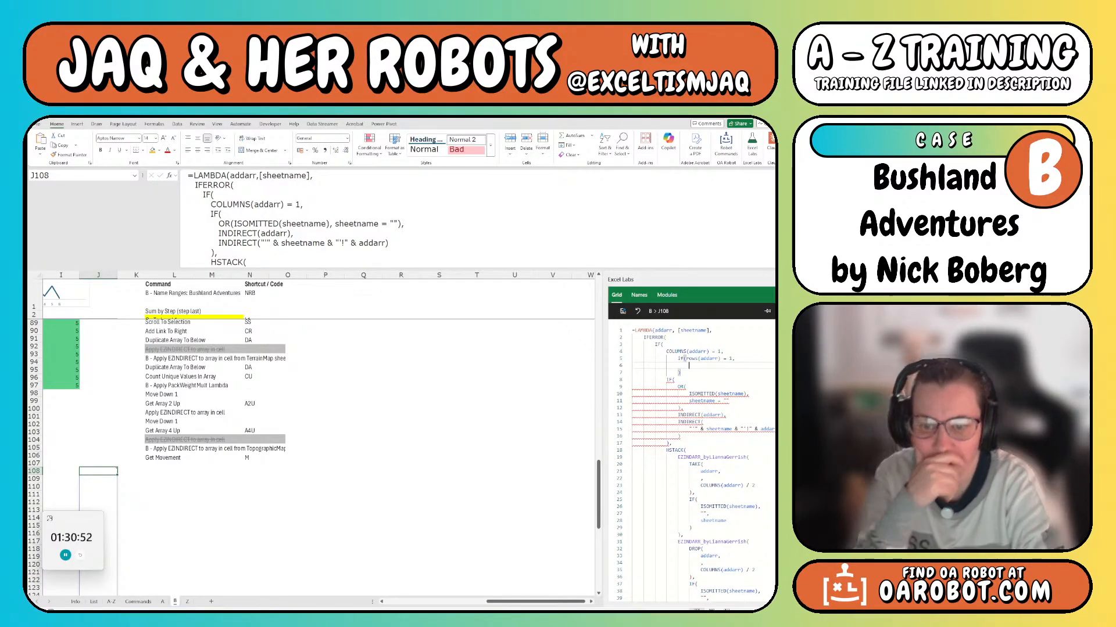
Copy the existing IF(OR(ISOMITTED(sheetname)… block into the nested rows IF and indent the copied lines two levels
{"action": "left_click", "coordinate": [667, 381]}
{"action": "left_click_drag", "start_coordinate": [667, 381], "coordinate": [723, 441]}
{"action": "key", "text": "ctrl+c"}
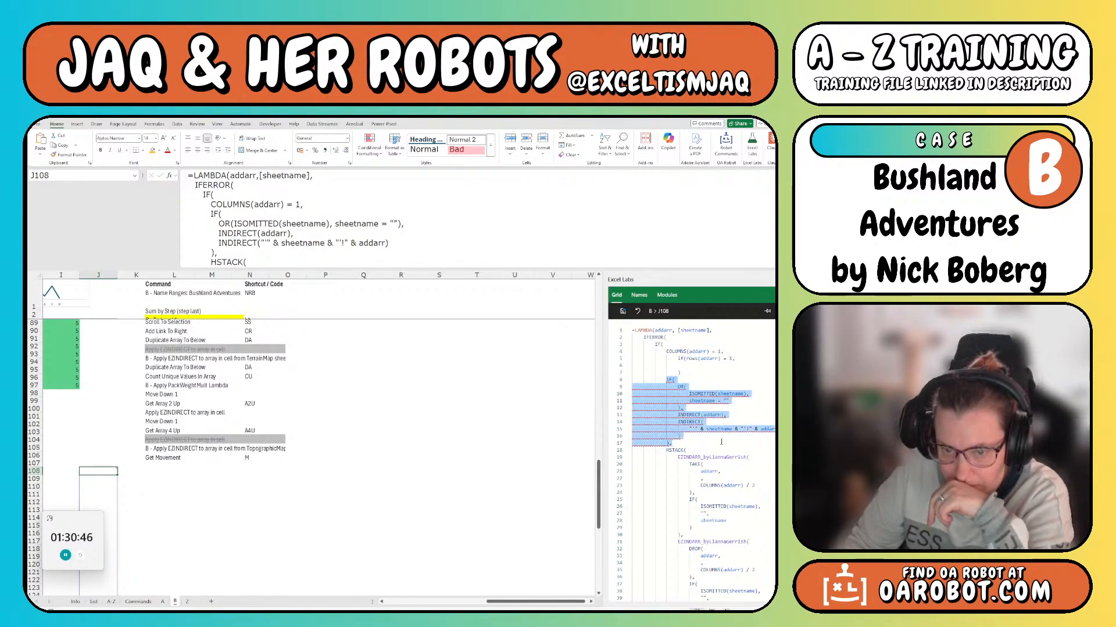
{"action": "left_click", "coordinate": [700, 367]}
{"action": "key", "text": "ctrl+v"}
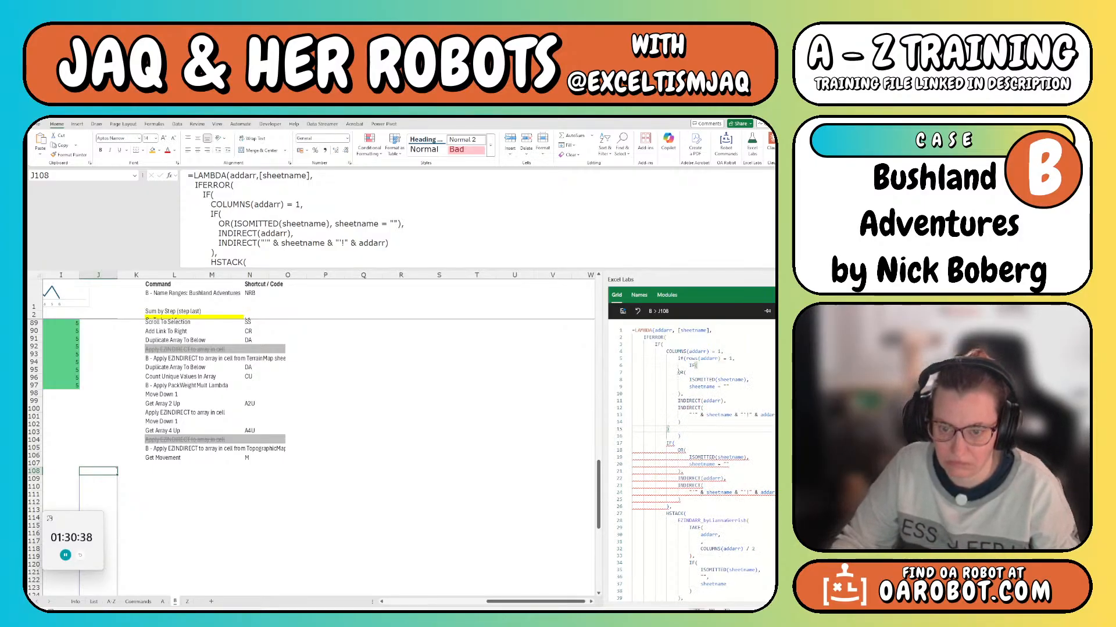
{"action": "left_click", "coordinate": [678, 372], "text": "shift"}
{"action": "key", "text": "Tab"}
{"action": "key", "text": "Tab"}
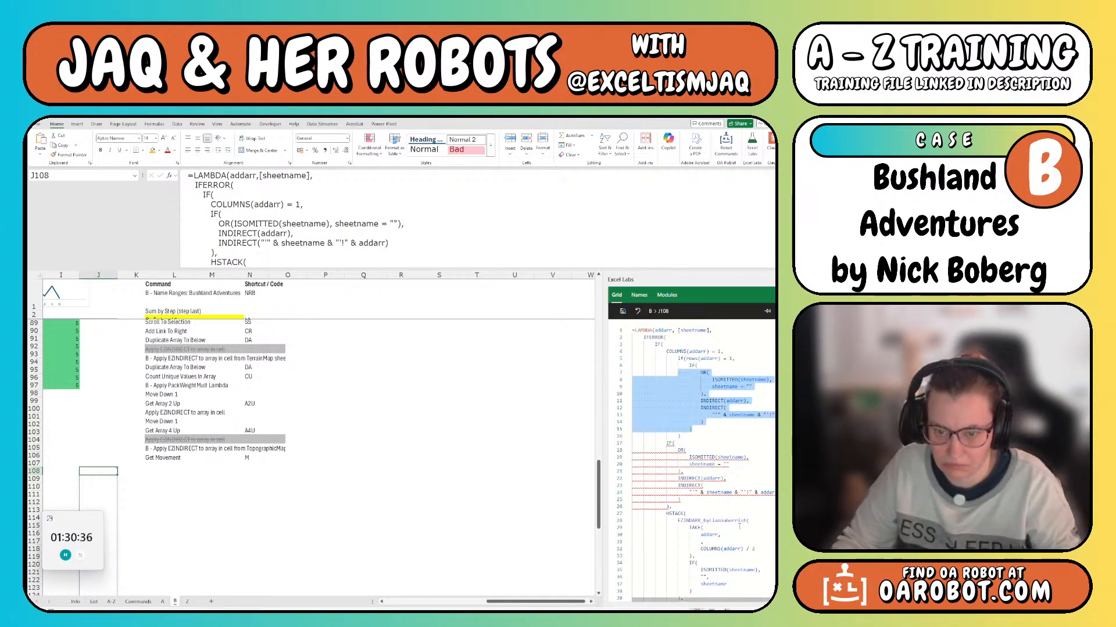
Add a comma after the copied block in the nested rows IF and delete the original IF(OR(ISOMITTED(sheetname)… block below it
{"action": "left_click", "coordinate": [684, 358]}
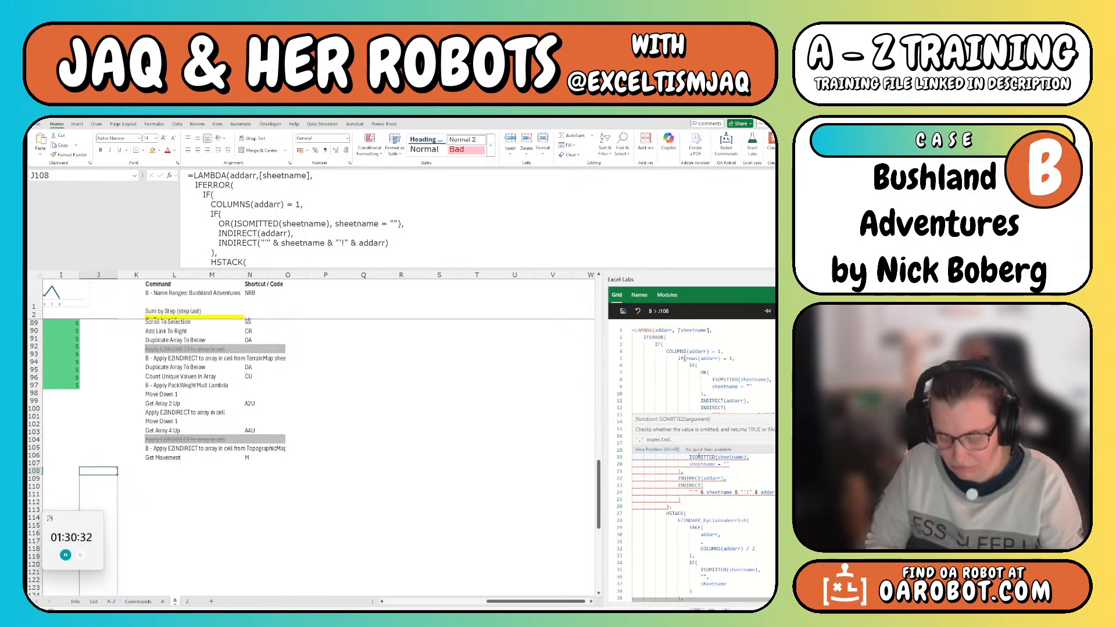
{"action": "type", "text": ","}
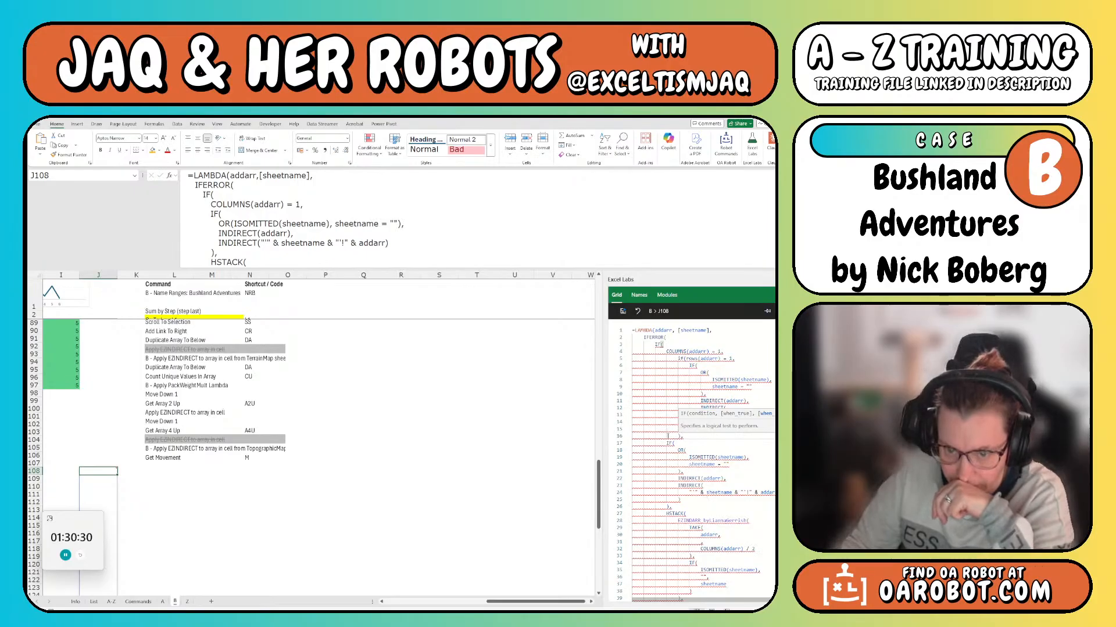
{"action": "left_click_drag", "start_coordinate": [666, 443], "coordinate": [673, 508]}
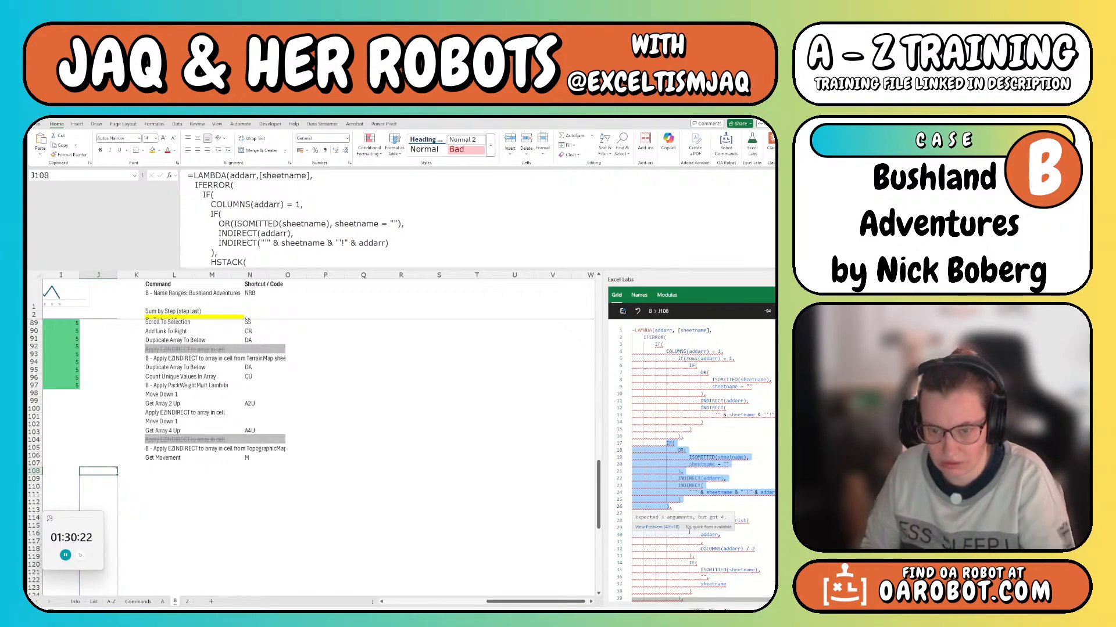
{"action": "key", "text": "shift+Up"}
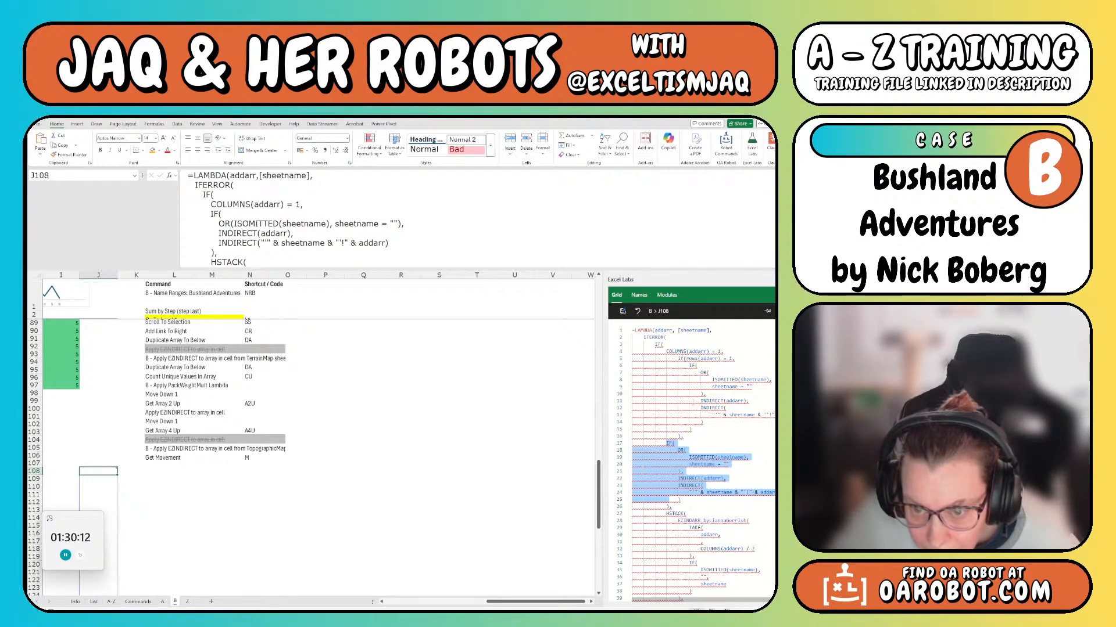
{"action": "left_click", "coordinate": [679, 436]}
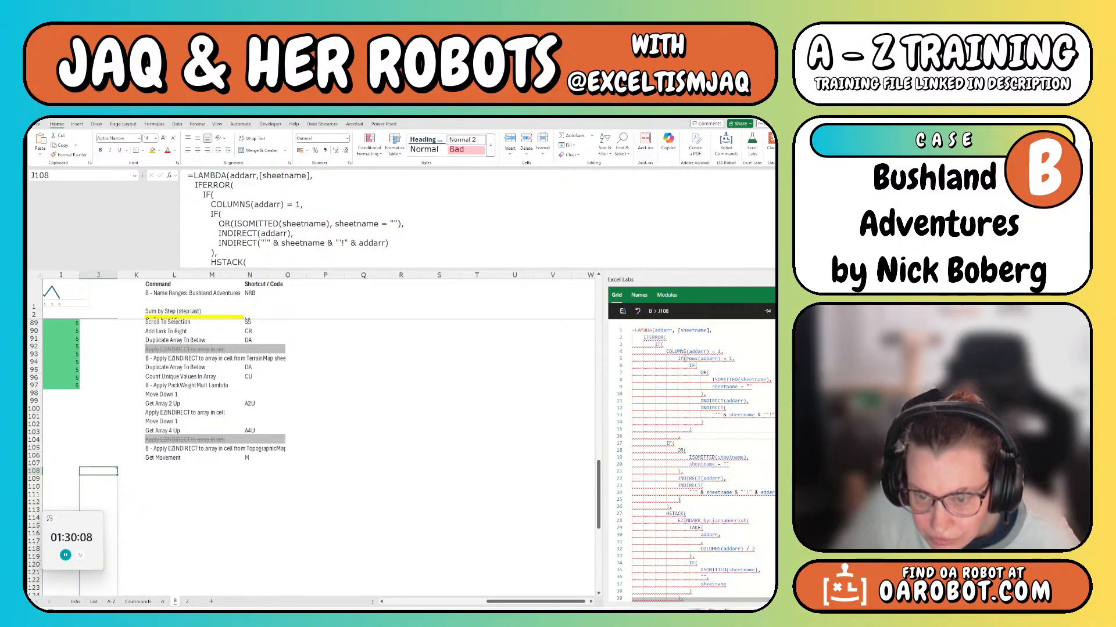
{"action": "left_click", "coordinate": [679, 500]}
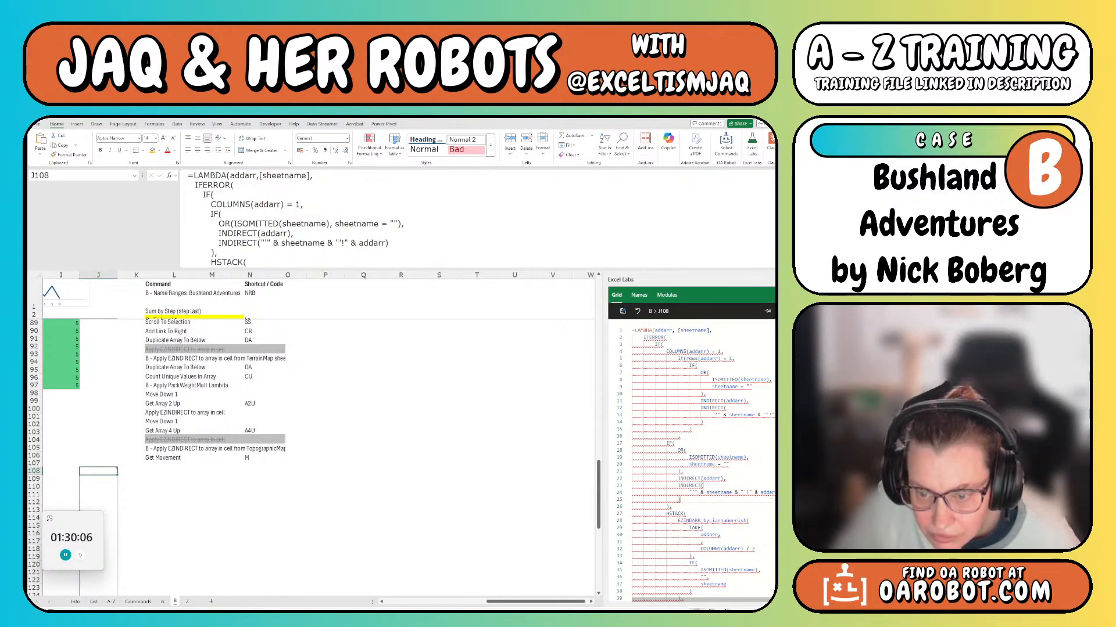
{"action": "left_click_drag", "start_coordinate": [678, 499], "coordinate": [629, 450]}
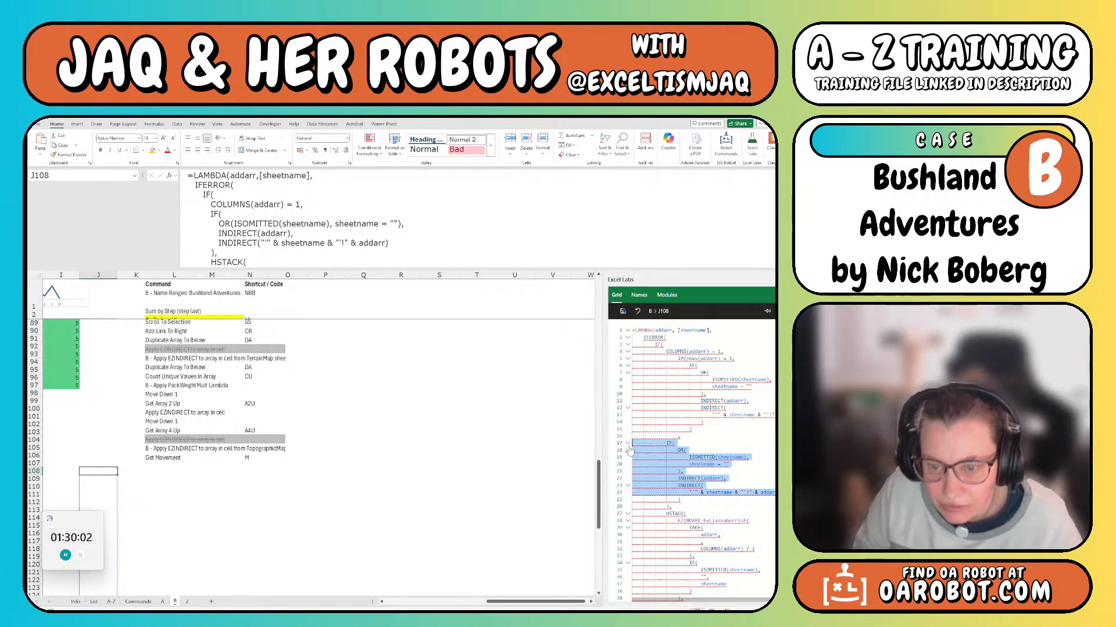
{"action": "key", "text": "Delete"}
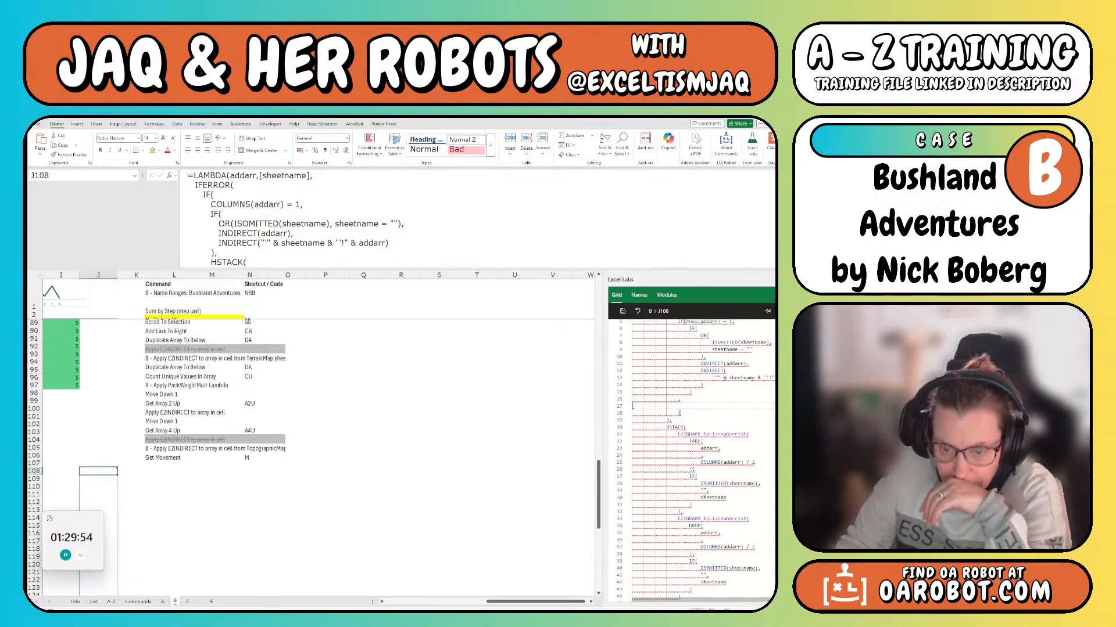
Copy the whole HSTACK block into the gap as the nested rows IF's remaining branch and indent it two levels
{"action": "scroll", "coordinate": [685, 372], "scroll_direction": "down", "scroll_amount": 3}
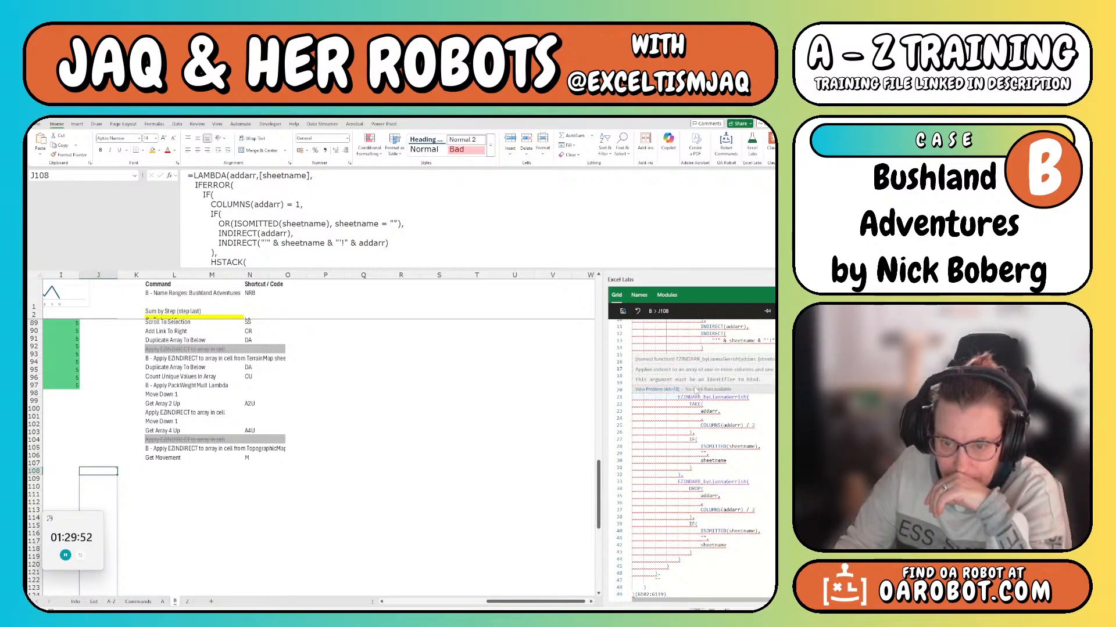
{"action": "left_click", "coordinate": [702, 390]}
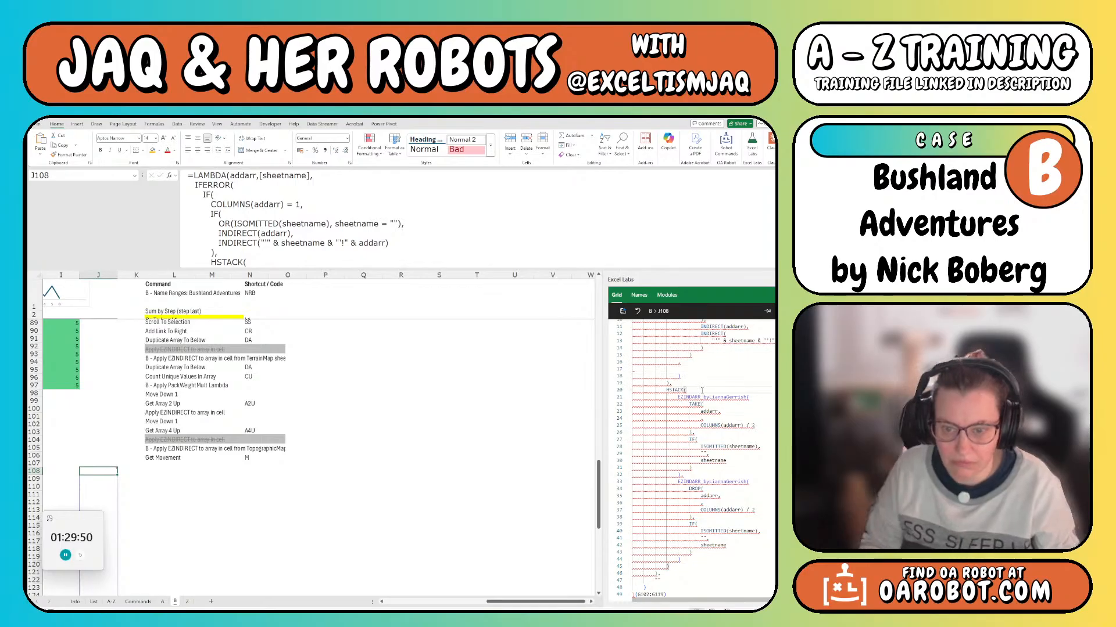
{"action": "key", "text": "Home"}
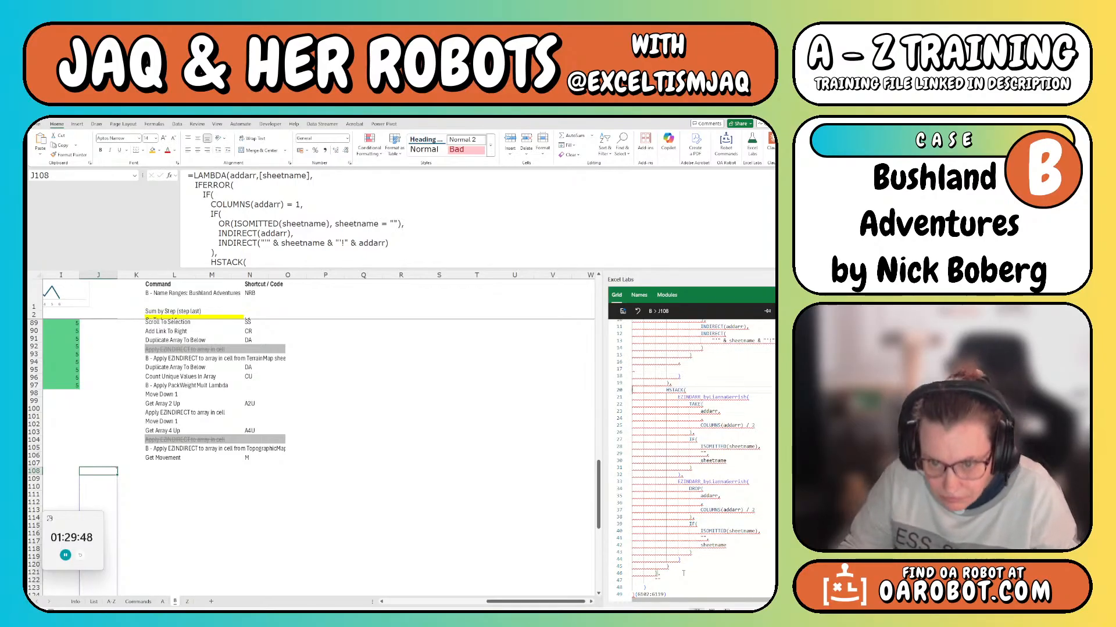
{"action": "left_click", "coordinate": [683, 569], "text": "shift"}
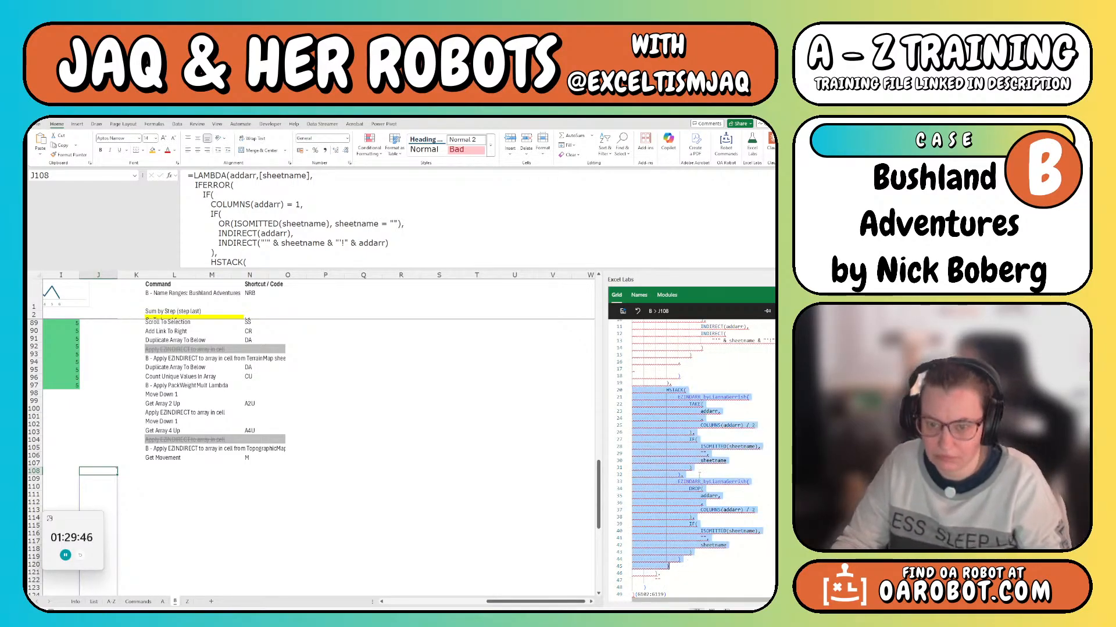
{"action": "left_click", "coordinate": [692, 368]}
{"action": "key", "text": "ctrl+v"}
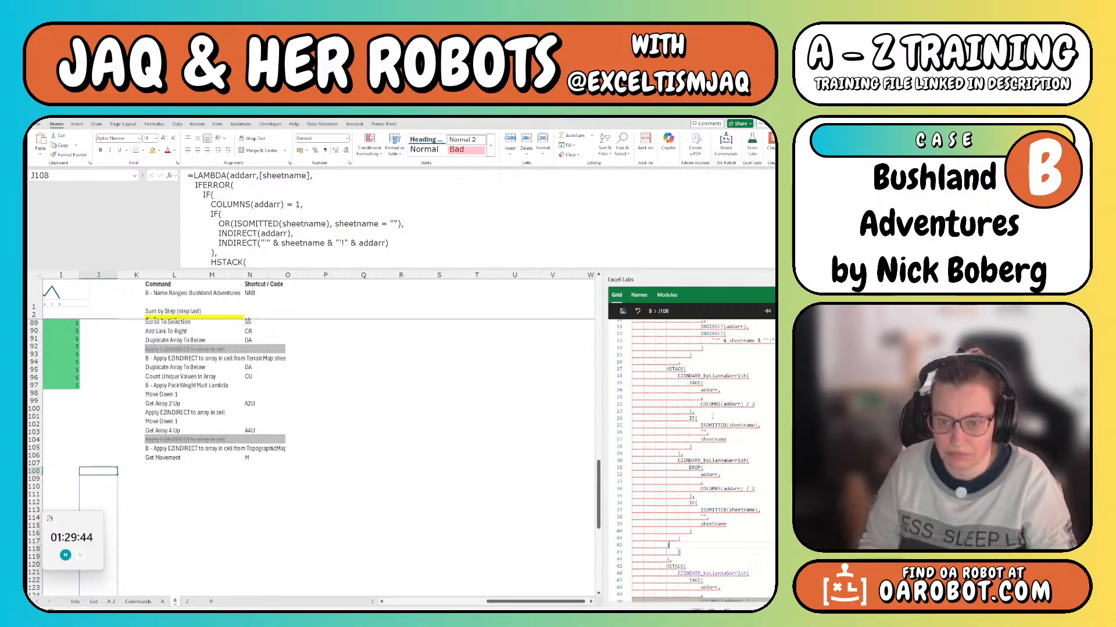
{"action": "left_click", "coordinate": [666, 369], "text": "shift"}
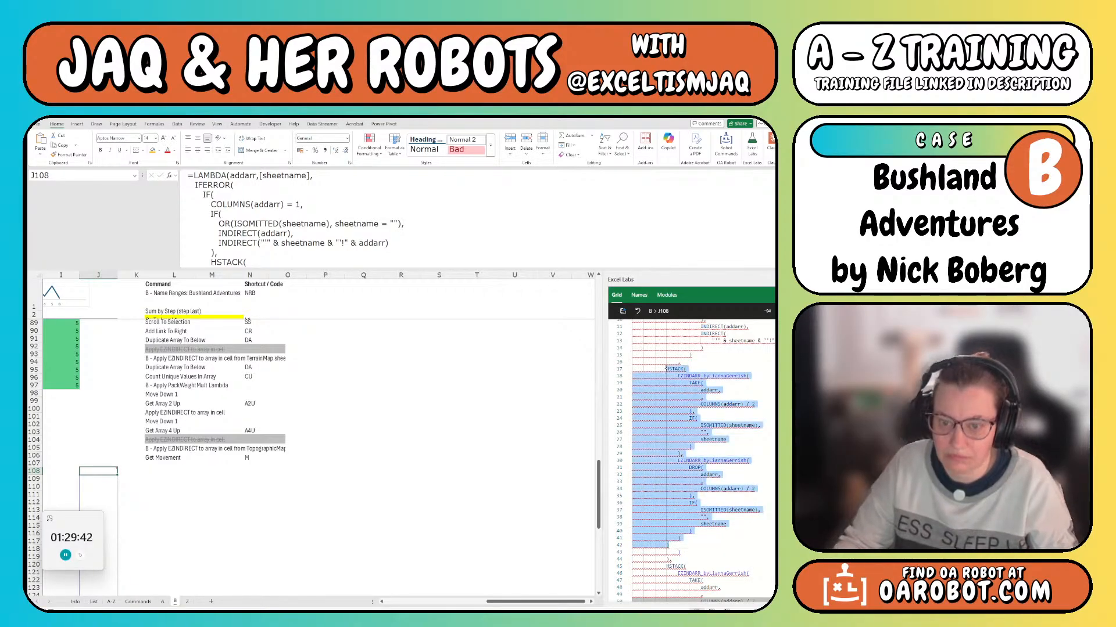
{"action": "key", "text": "Tab"}
{"action": "key", "text": "Tab"}
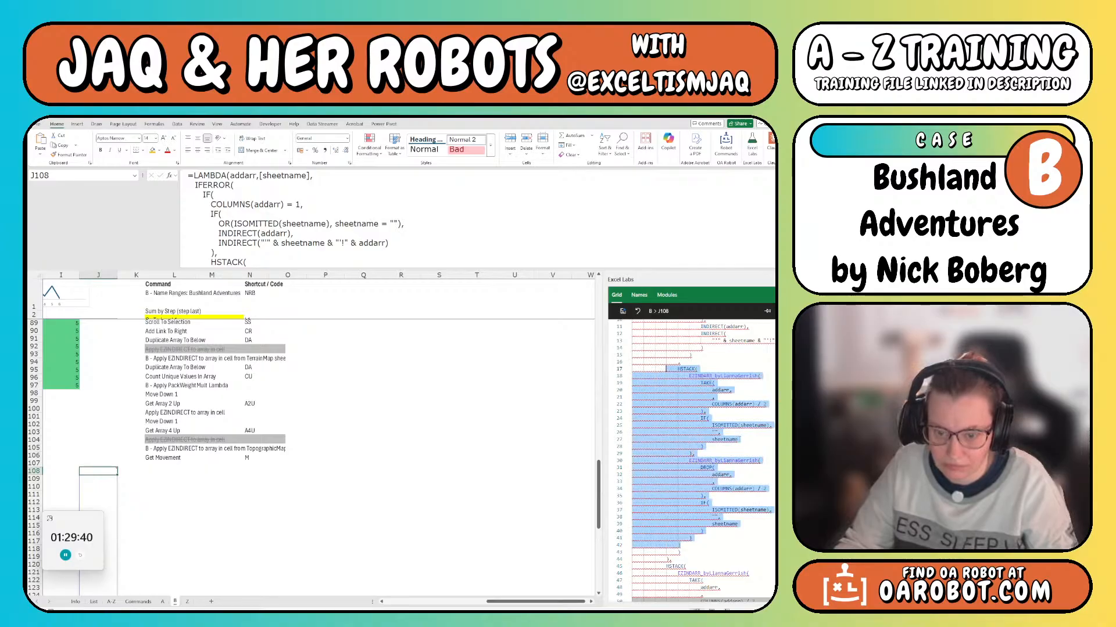
{"action": "left_click", "coordinate": [702, 392]}
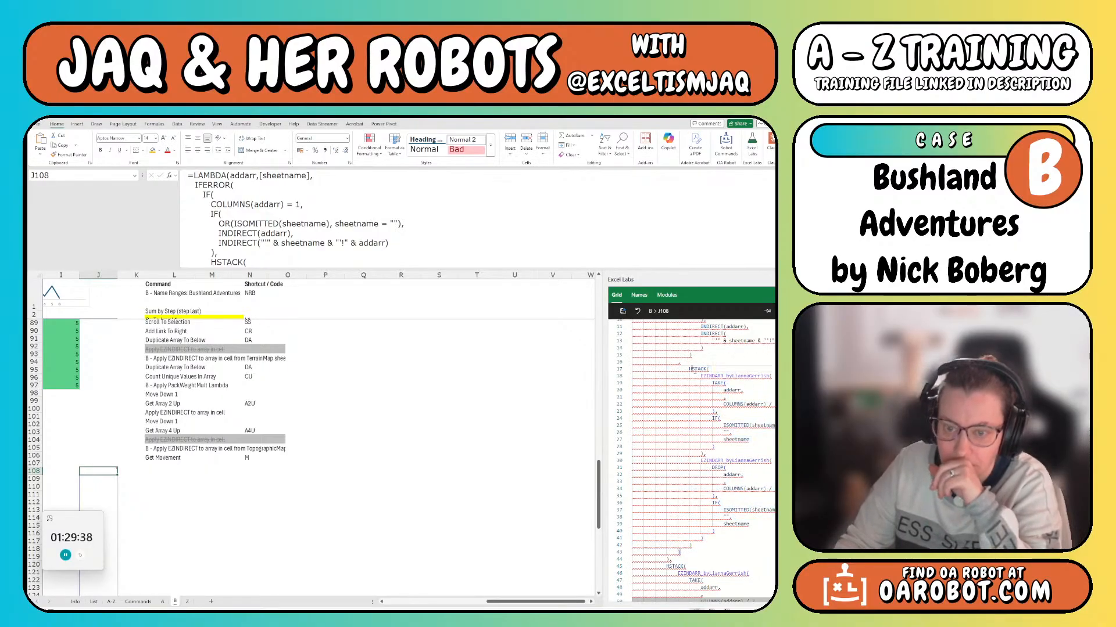
Change the copied HSTACK to VSTACK and replace COLUMNS with rows in its TAKE and DROP arguments
{"action": "key", "text": "BackSpace"}
{"action": "type", "text": "v"}
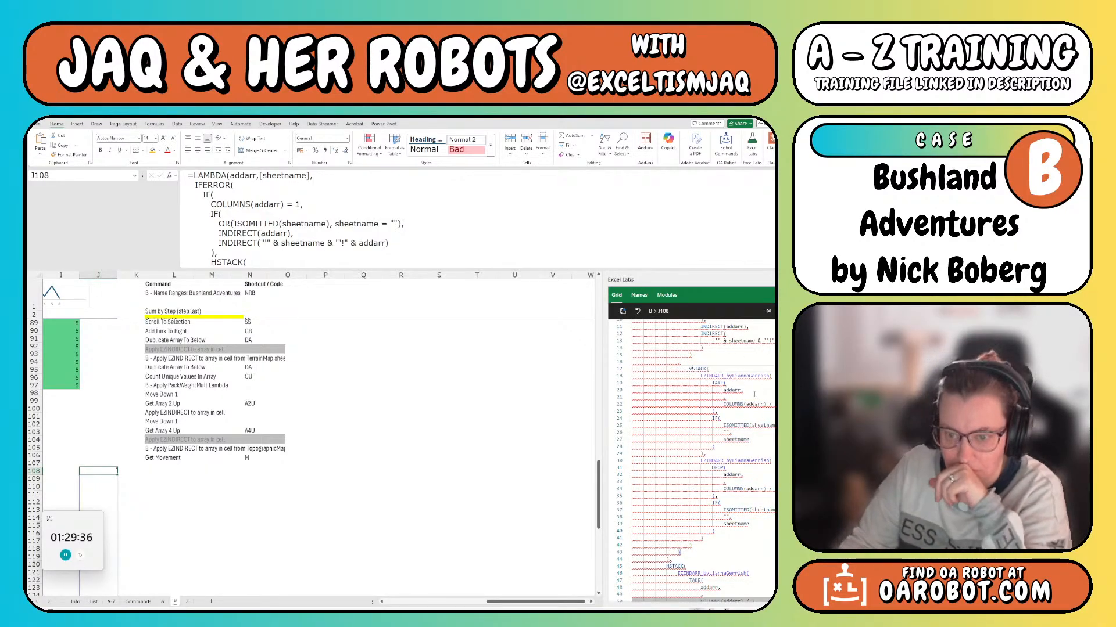
{"action": "double_click", "coordinate": [733, 404]}
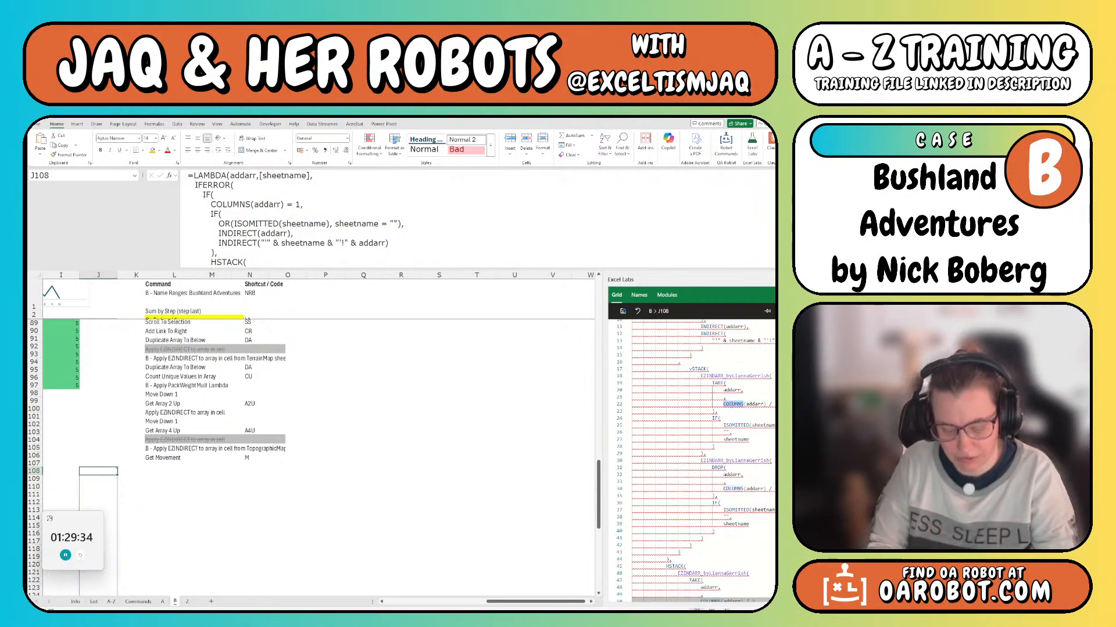
{"action": "type", "text": "rows"}
{"action": "left_click", "coordinate": [743, 448]}
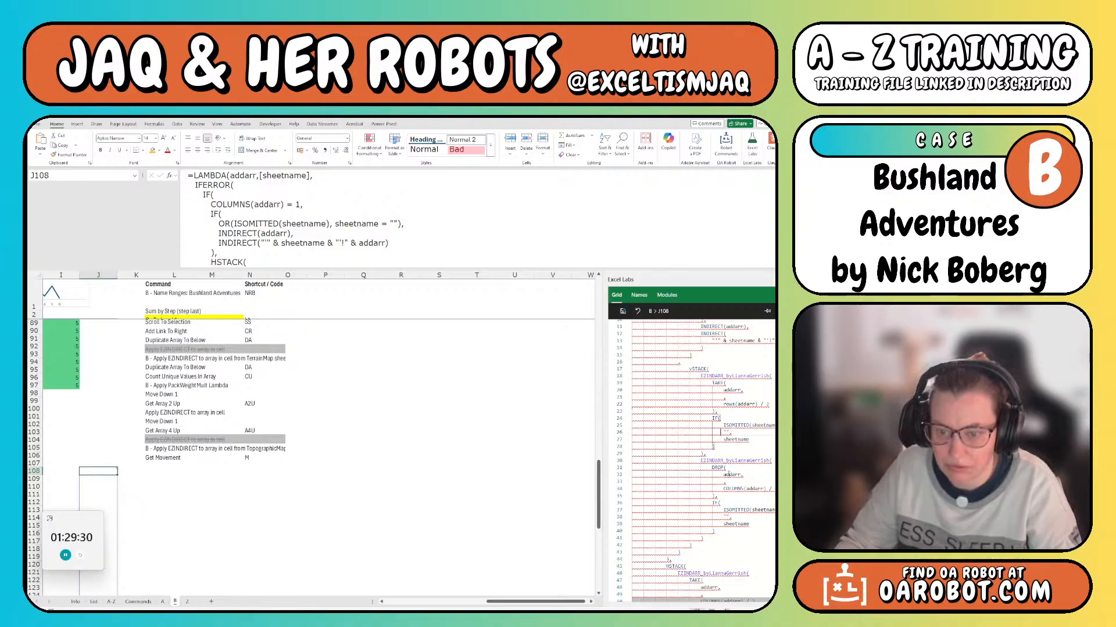
{"action": "double_click", "coordinate": [733, 488]}
{"action": "type", "text": "rows"}
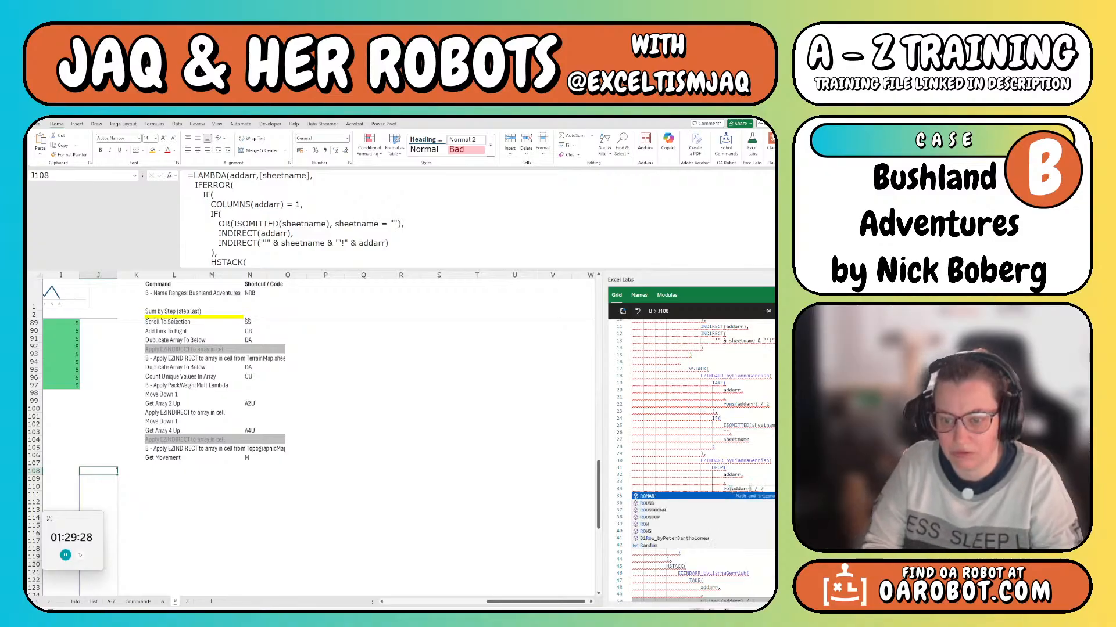
{"action": "left_click", "coordinate": [743, 455]}
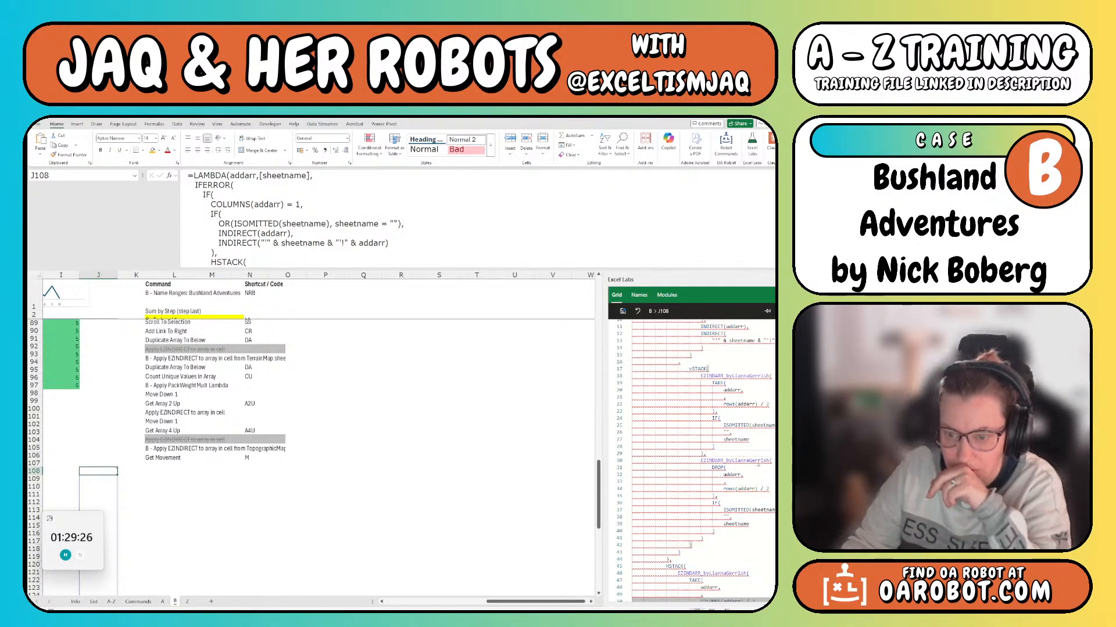
Try to save the edited lambda back to J108
{"action": "scroll", "coordinate": [731, 525], "scroll_direction": "down", "scroll_amount": 10}
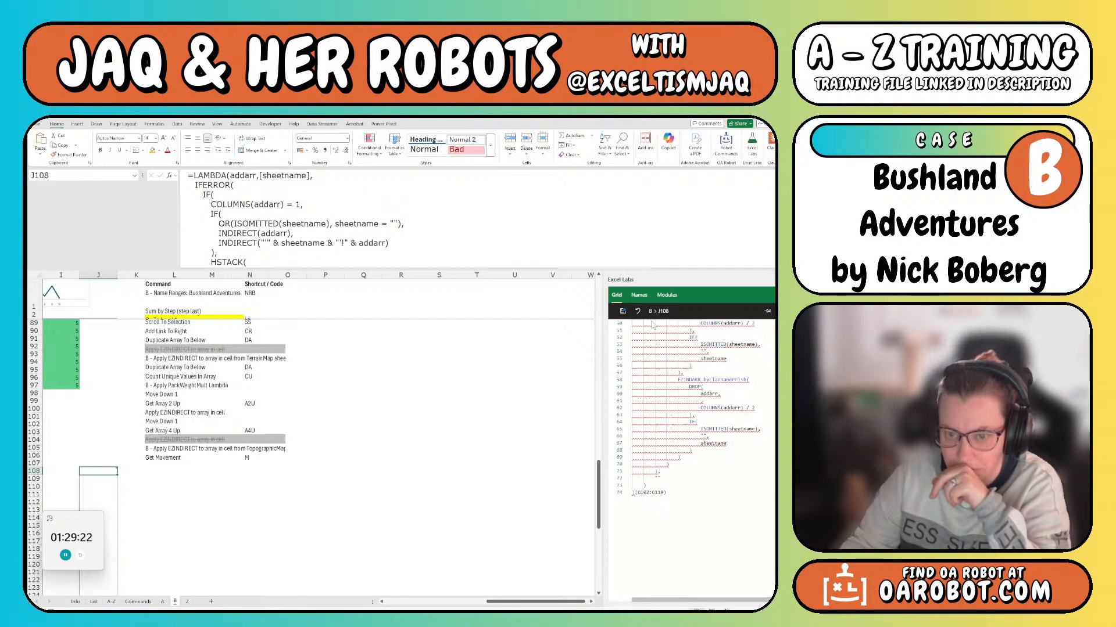
{"action": "left_click", "coordinate": [622, 311]}
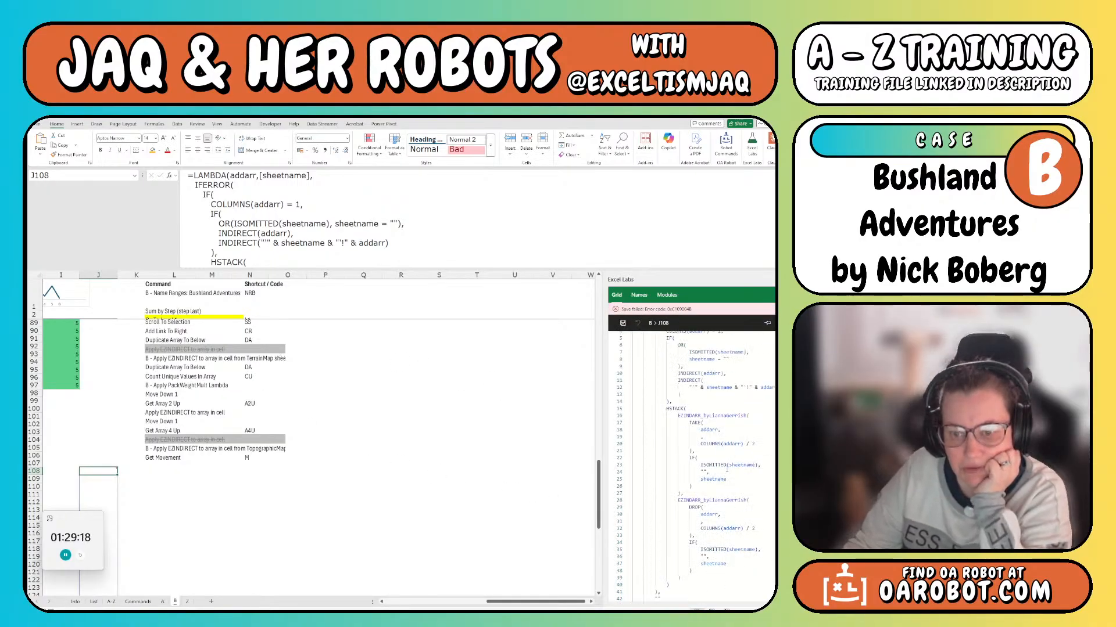
{"action": "left_click", "coordinate": [731, 482]}
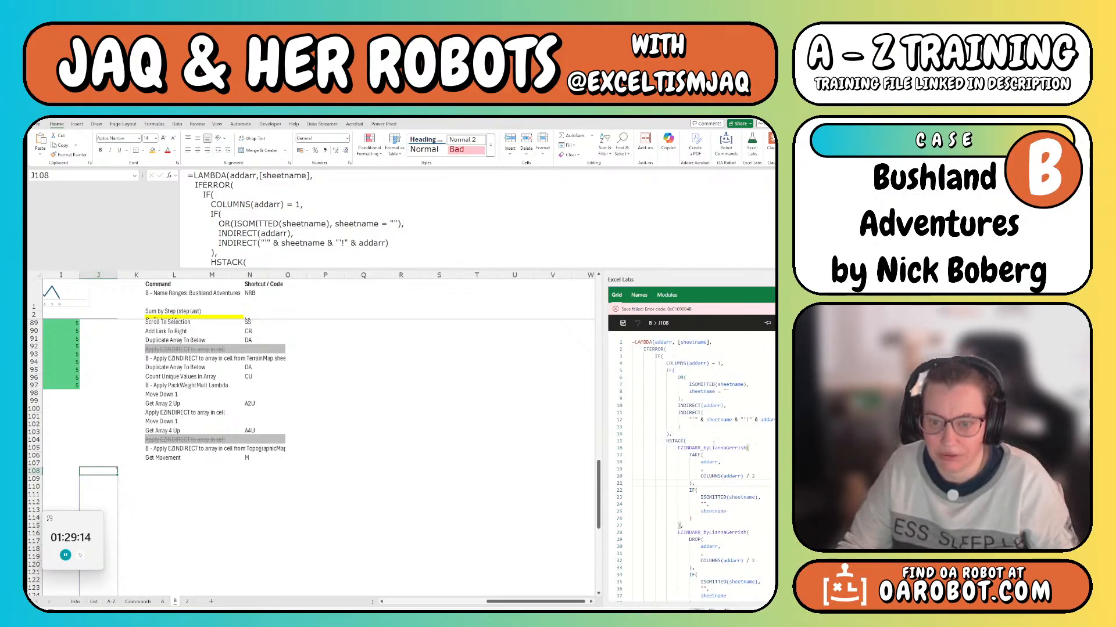
Open J108's formula for editing in the formula bar and enlarge the bar to show the whole lambda
{"action": "left_click", "coordinate": [413, 386]}
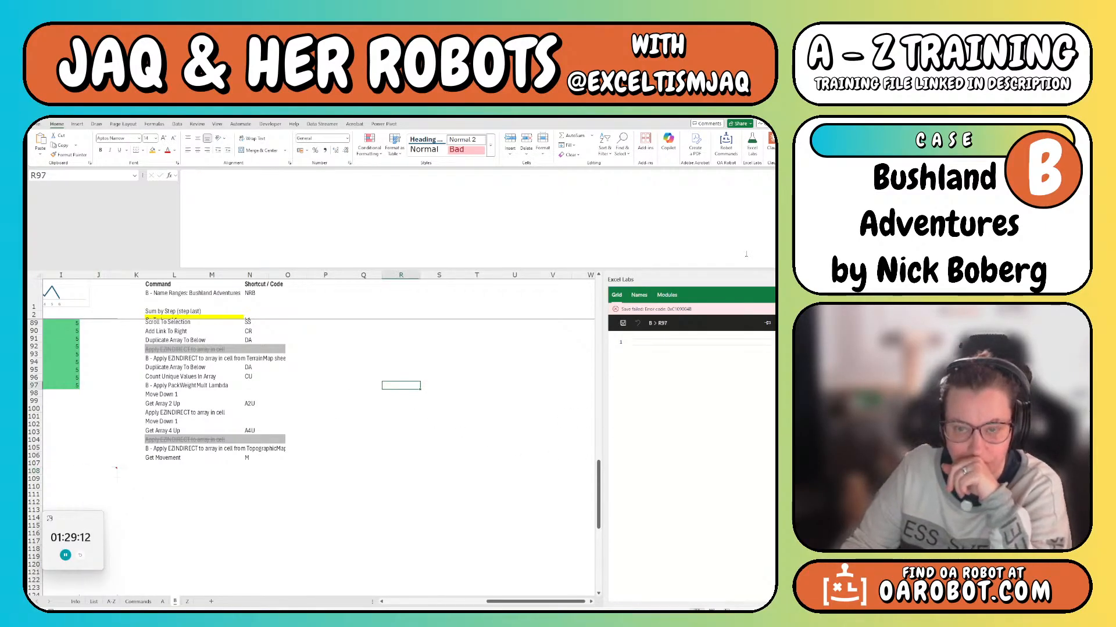
{"action": "scroll", "coordinate": [459, 461], "scroll_direction": "up", "scroll_amount": 20}
{"action": "scroll", "coordinate": [460, 459], "scroll_direction": "down", "scroll_amount": 20}
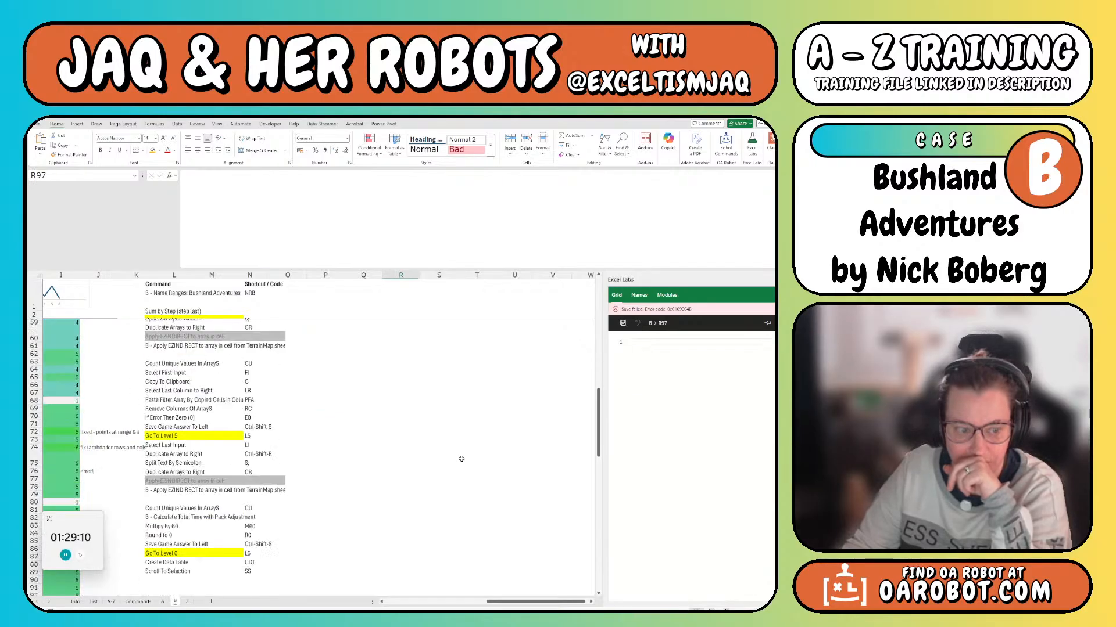
{"action": "left_click", "coordinate": [408, 602]}
{"action": "left_click_drag", "start_coordinate": [414, 603], "coordinate": [497, 603]}
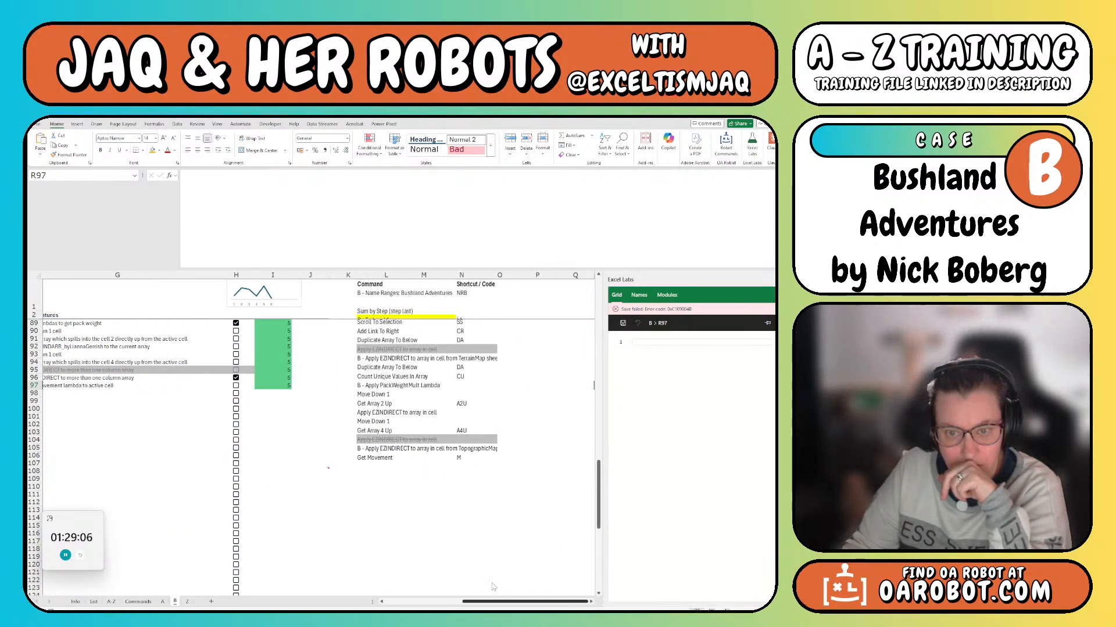
{"action": "scroll", "coordinate": [476, 517], "scroll_direction": "up", "scroll_amount": 6}
{"action": "scroll", "coordinate": [475, 517], "scroll_direction": "down", "scroll_amount": 12}
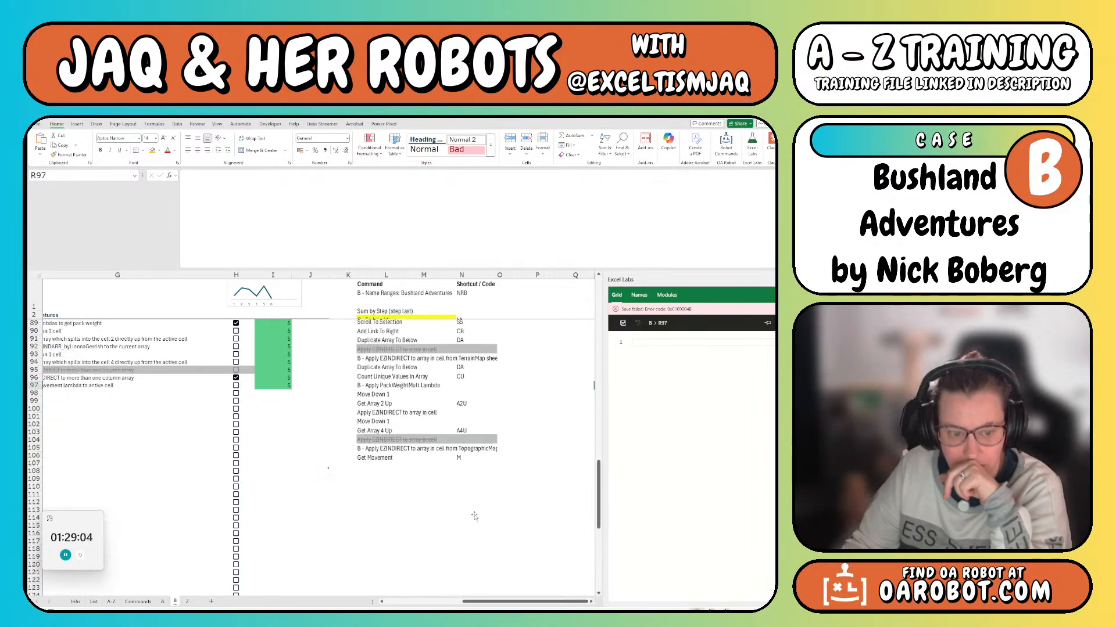
{"action": "left_click", "coordinate": [317, 346]}
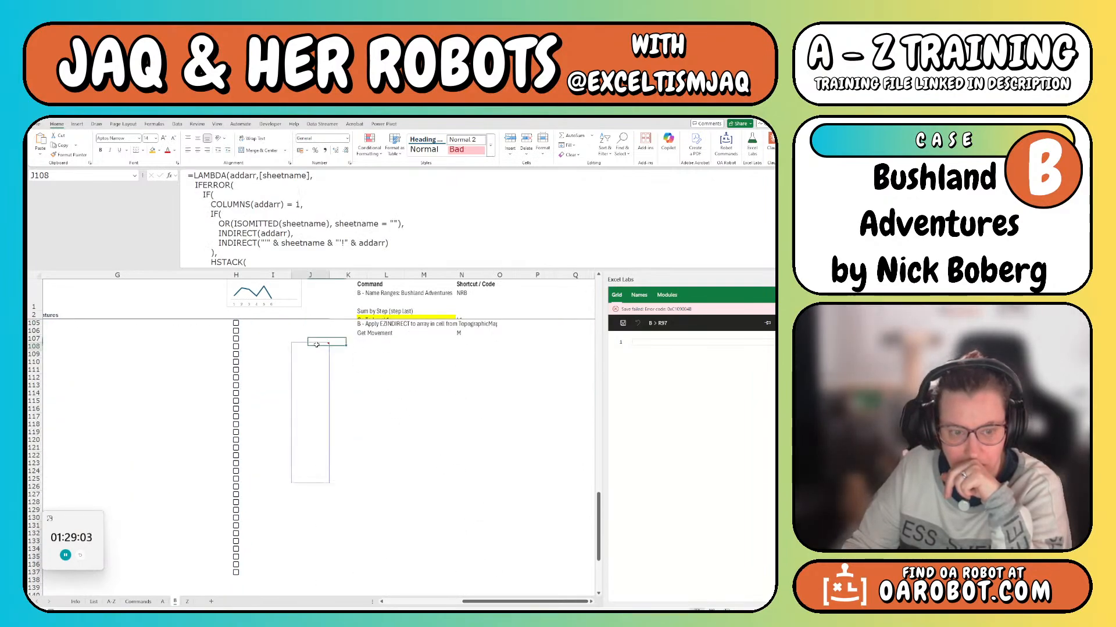
{"action": "left_click", "coordinate": [257, 209]}
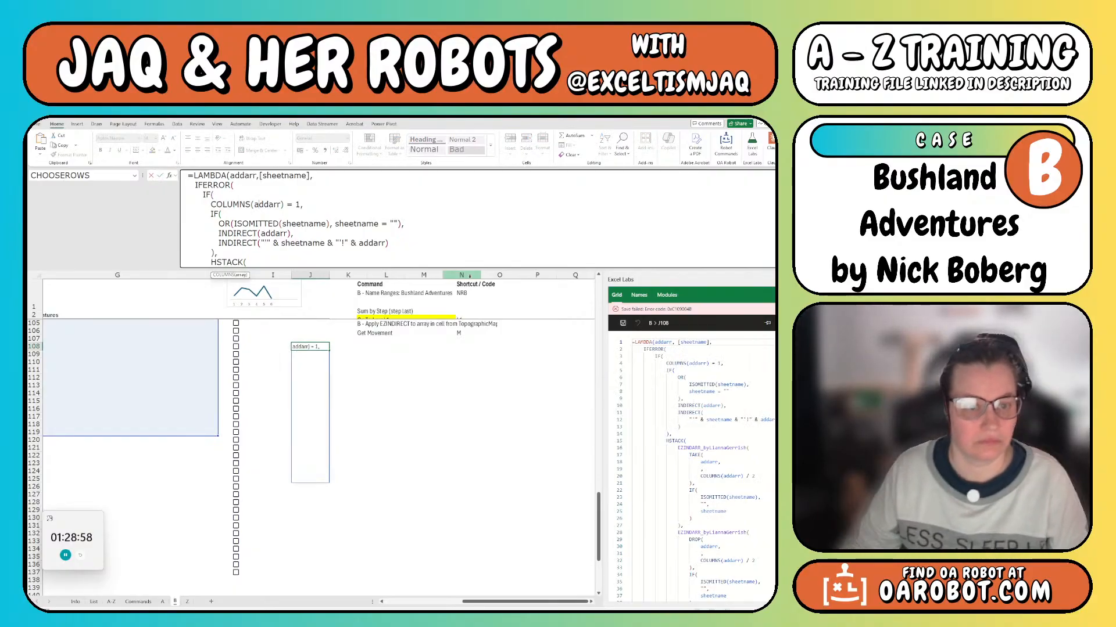
{"action": "left_click_drag", "start_coordinate": [521, 268], "coordinate": [515, 587]}
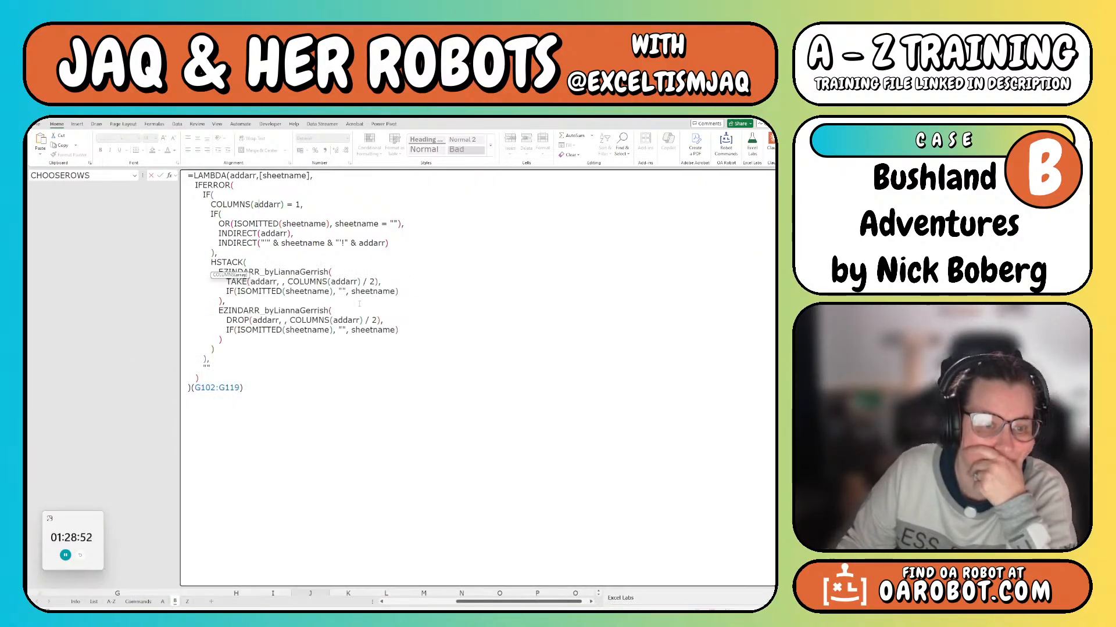
Copy the lambda text from the IF( after COLUMNS(addarr) = 1 through the closing parenthesis of HSTACK
{"action": "left_click", "coordinate": [200, 359]}
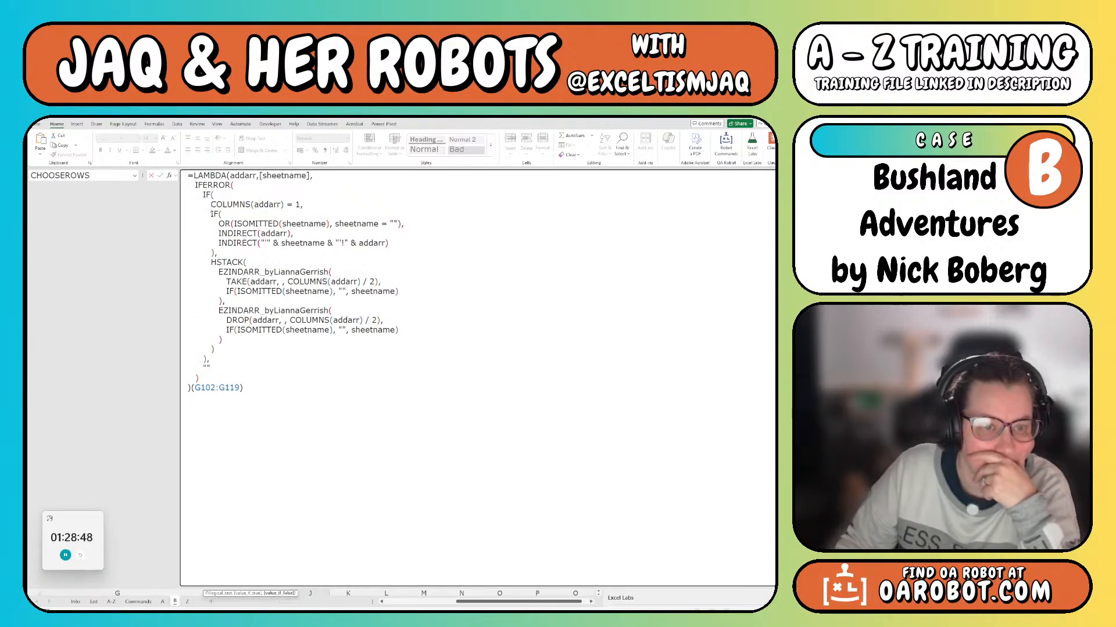
{"action": "left_click_drag", "start_coordinate": [211, 213], "coordinate": [271, 351]}
{"action": "key", "text": "ctrl+c"}
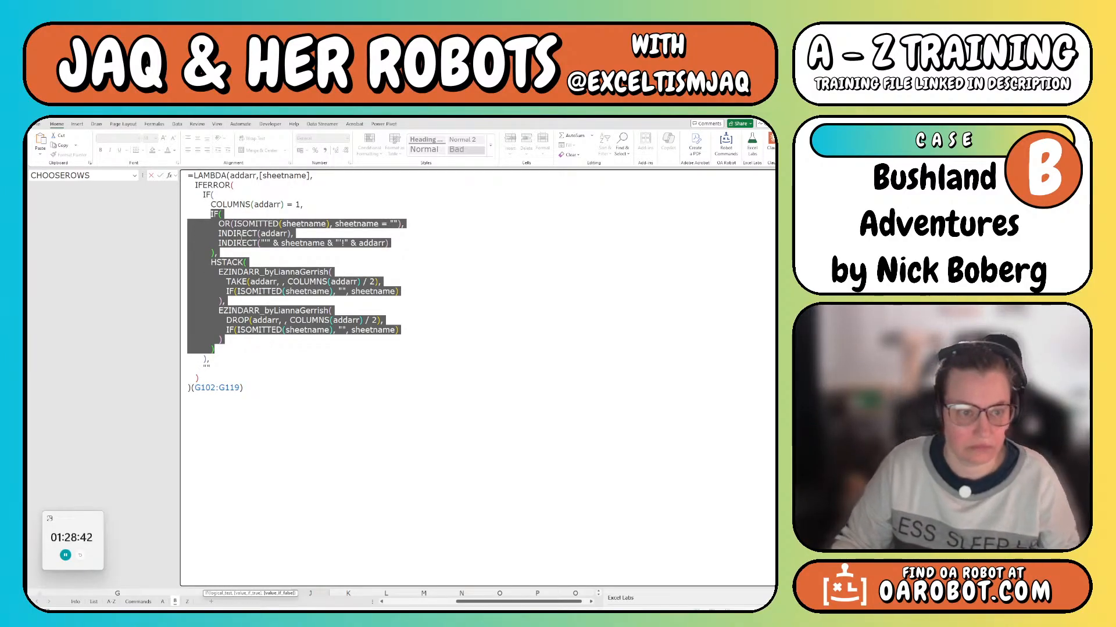
Replace the OR(ISOMITTED(sheetname), sheetname = "") condition in J108's inner IF with rows(addarr)=1
{"action": "left_click", "coordinate": [240, 234]}
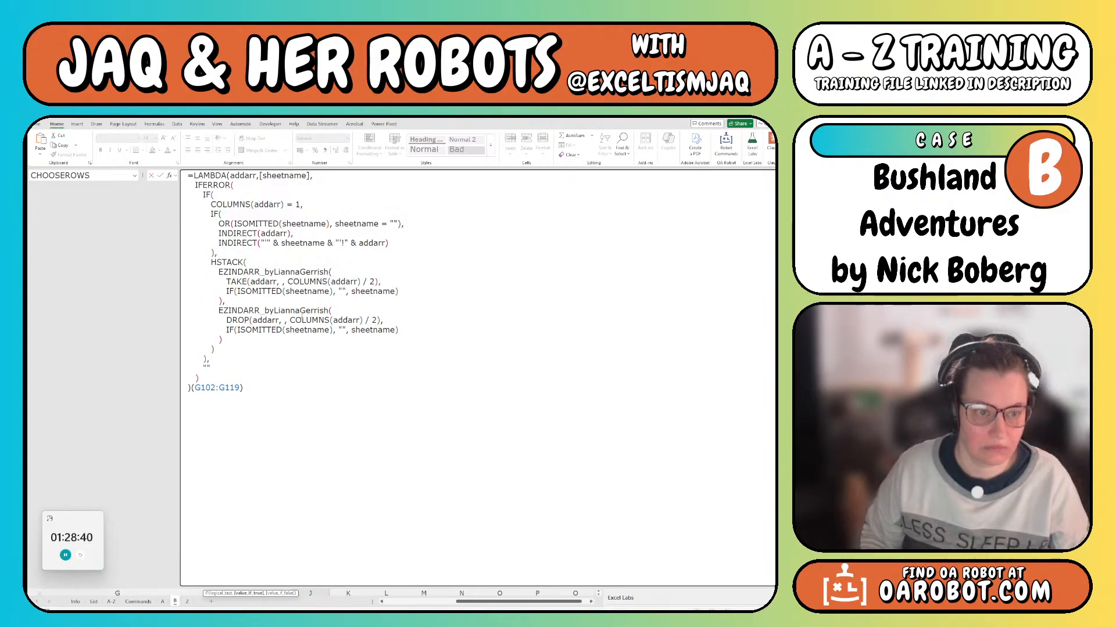
{"action": "key", "text": "Up"}
{"action": "key", "text": "Up"}
{"action": "key", "text": "Up"}
{"action": "key", "text": "shift+End"}
{"action": "key", "text": "shift+Left"}
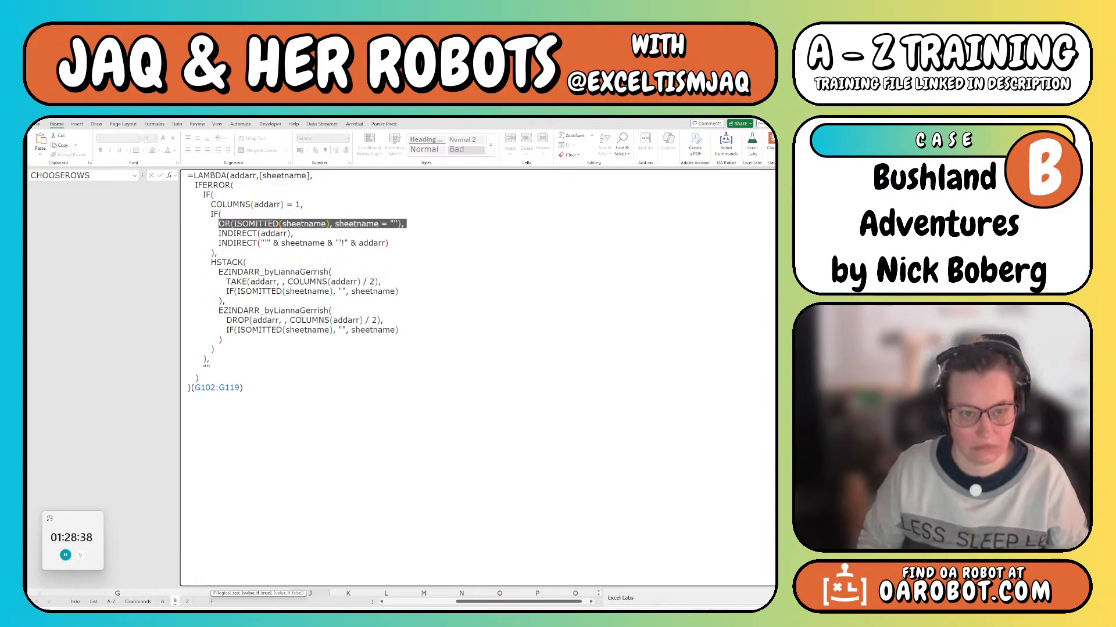
{"action": "type", "text": "rows(adda"}
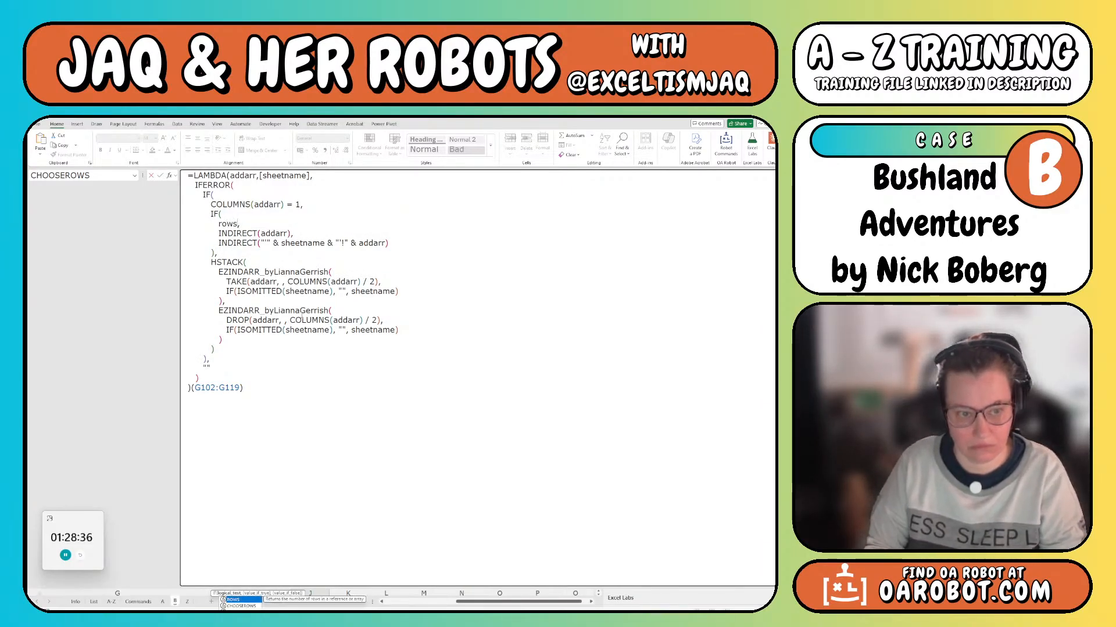
{"action": "type", "text": "rr"}
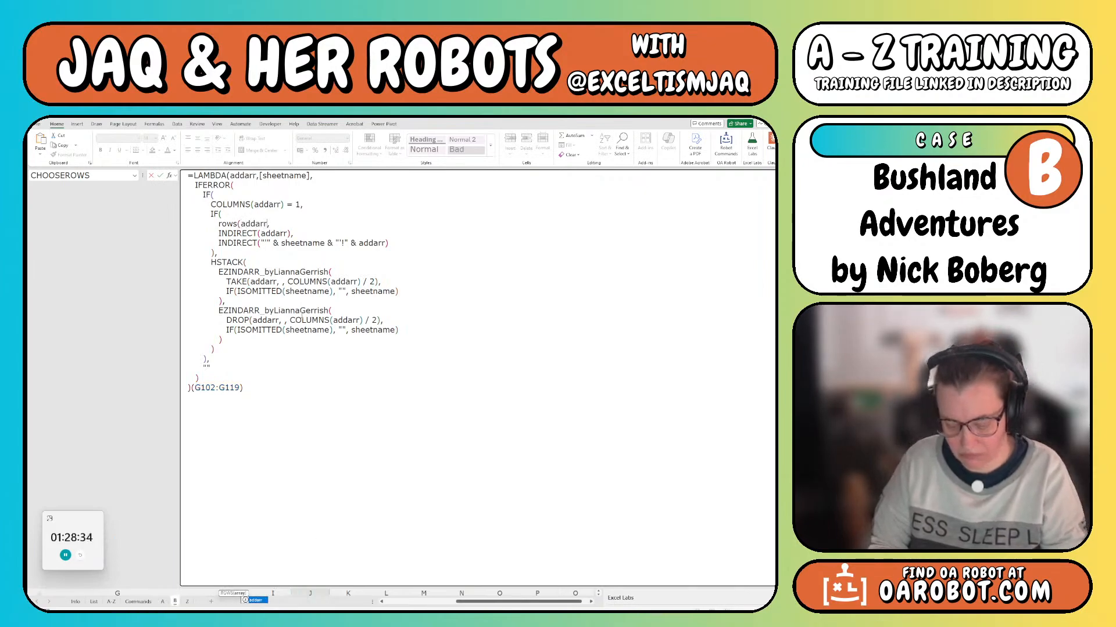
{"action": "type", "text": "),"}
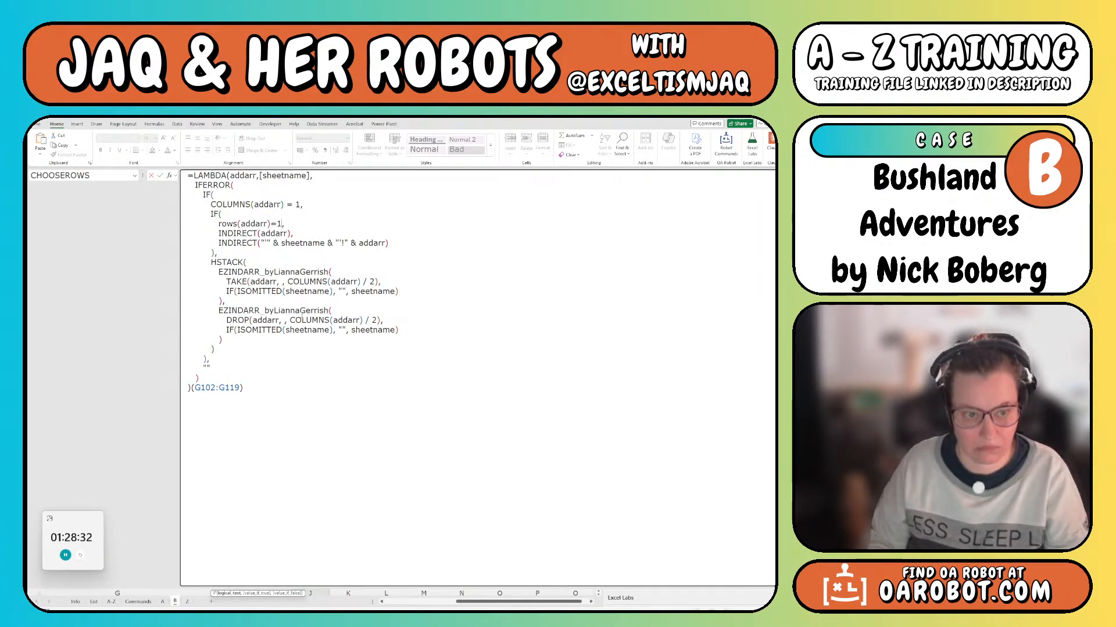
Delete the two INDIRECT lines under the ROWS(addarr)=1 test and commit J108's formula
{"action": "key", "text": "Down"}
{"action": "key", "text": "Home"}
{"action": "key", "text": "shift+Down"}
{"action": "key", "text": "shift+Down"}
{"action": "key", "text": "Delete"}
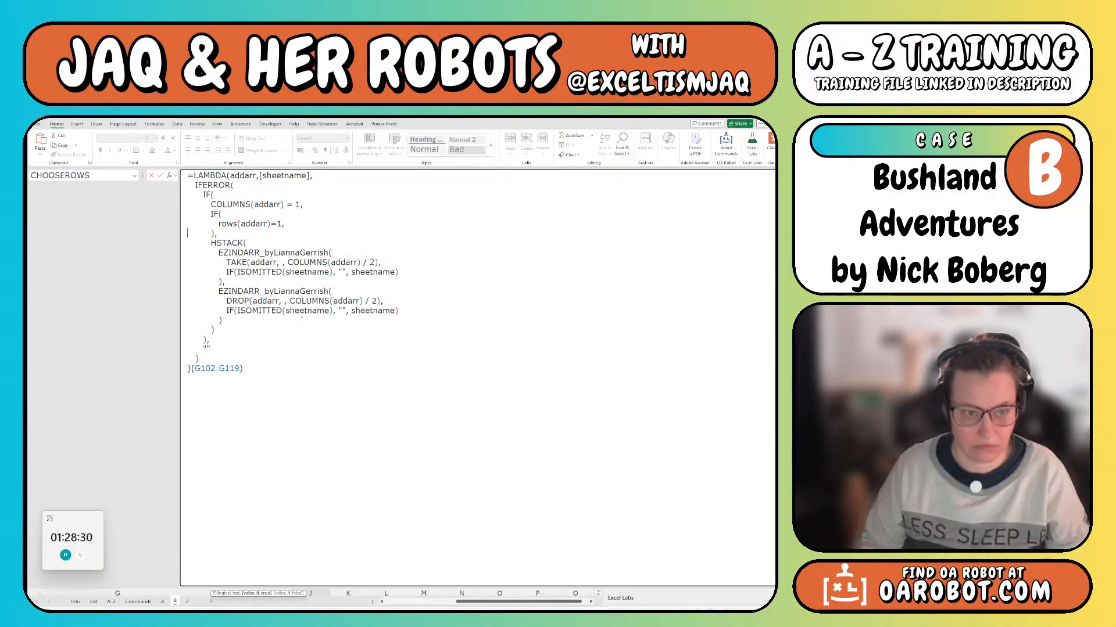
{"action": "key", "text": "ctrl+Return"}
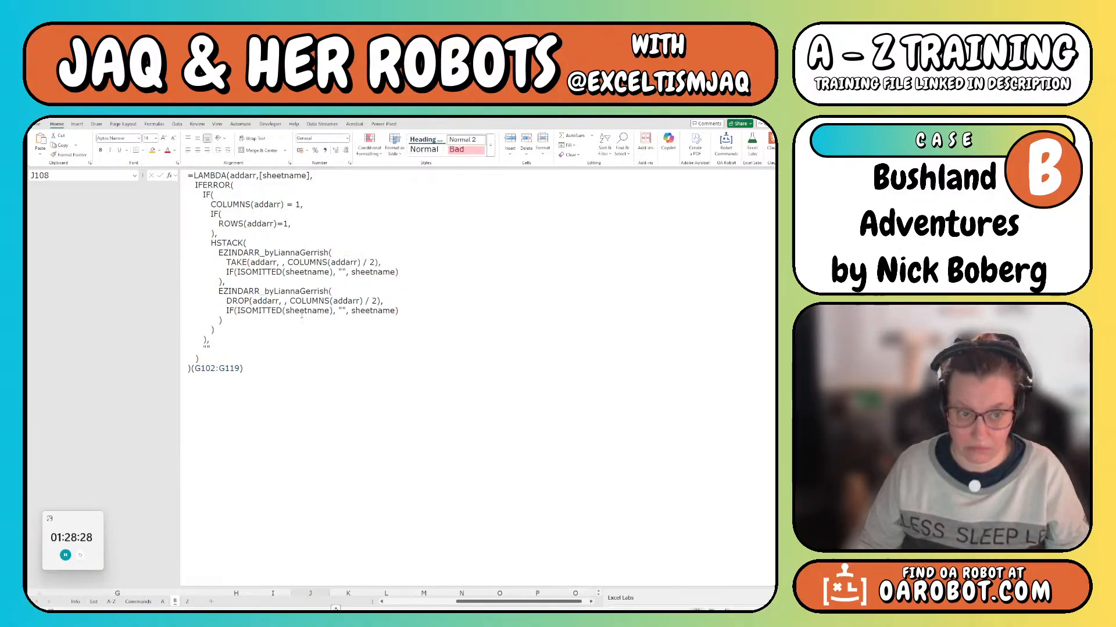
Paste the copied IF and HSTACK block on a new line below ROWS(addarr)=1 in J108's lambda
{"action": "left_click", "coordinate": [327, 224]}
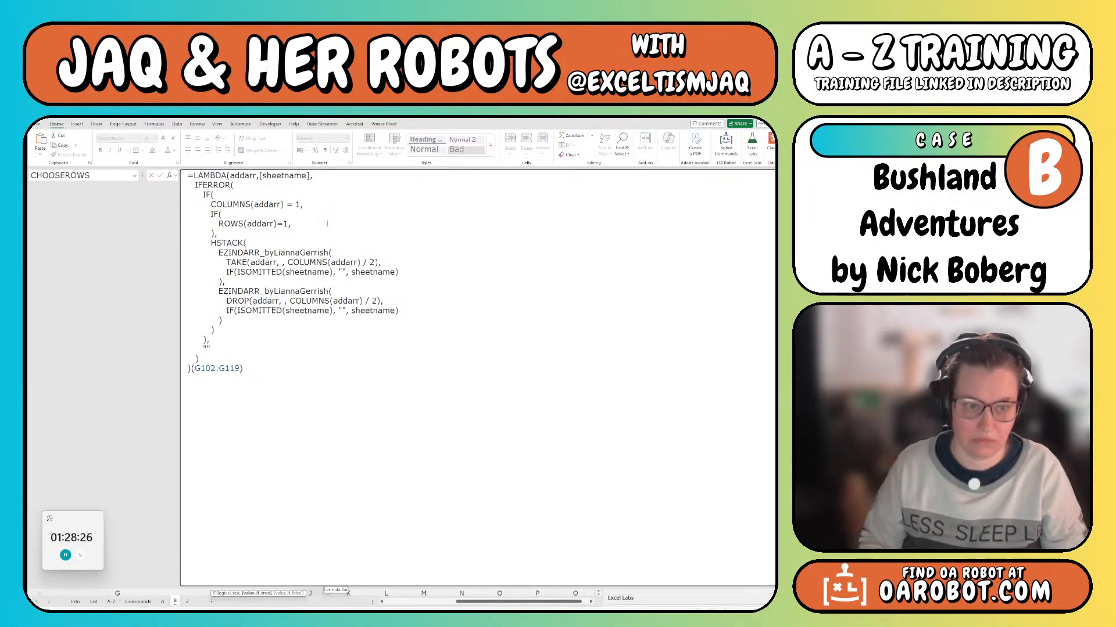
{"action": "key", "text": "alt+Return"}
{"action": "key", "text": "ctrl+v"}
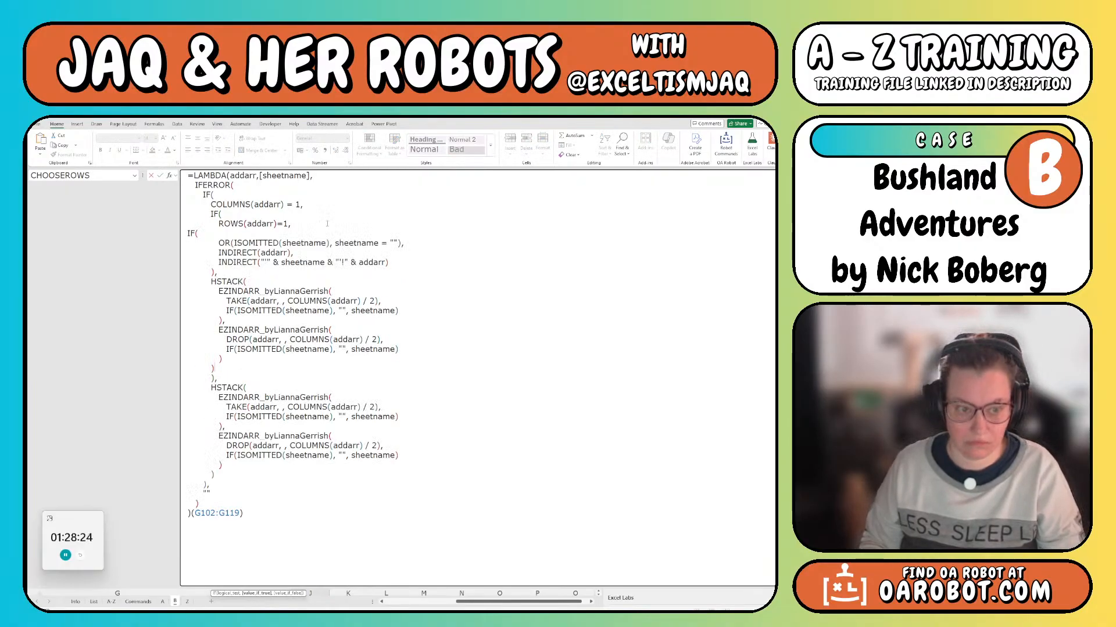
{"action": "key", "text": "shift+Up"}
{"action": "key", "text": "shift+Up"}
{"action": "key", "text": "shift+Up"}
{"action": "key", "text": "shift+Up"}
{"action": "key", "text": "shift+Up"}
{"action": "key", "text": "shift+Up"}
{"action": "key", "text": "shift+Up"}
{"action": "key", "text": "shift+Up"}
{"action": "key", "text": "shift+Up"}
{"action": "key", "text": "shift+Up"}
{"action": "key", "text": "shift+Up"}
{"action": "key", "text": "shift+Up"}
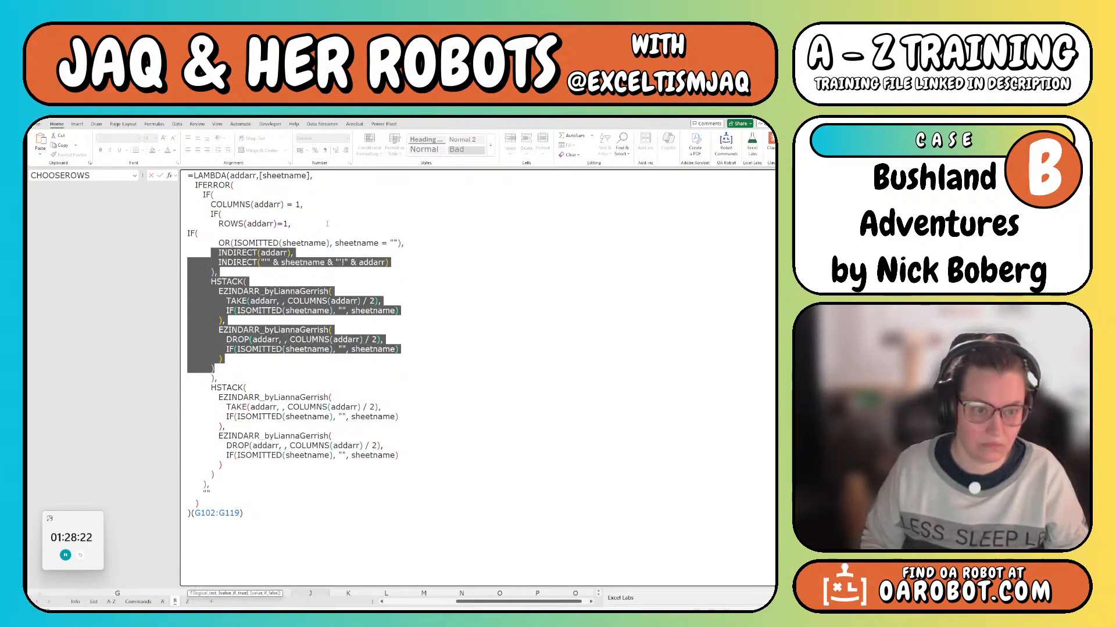
{"action": "key", "text": "Up"}
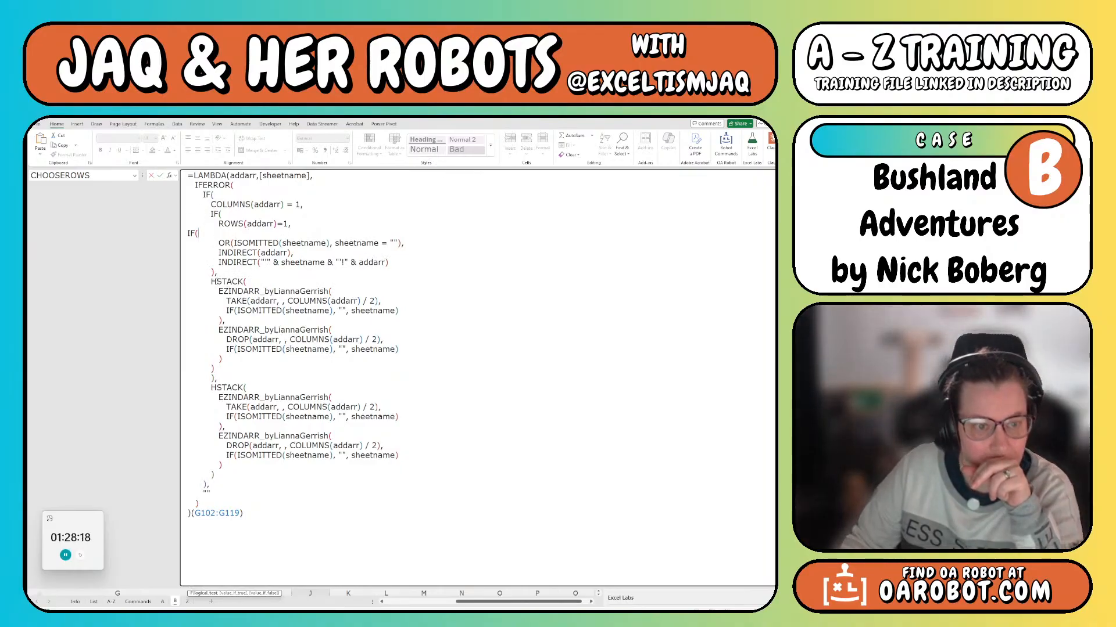
Change the pasted block's HSTACK to VSTACK, replace COLUMNS with rows in its TAKE and DROP arguments, and commit the formula
{"action": "left_click", "coordinate": [216, 283]}
{"action": "key", "text": "BackSpace"}
{"action": "type", "text": "v"}
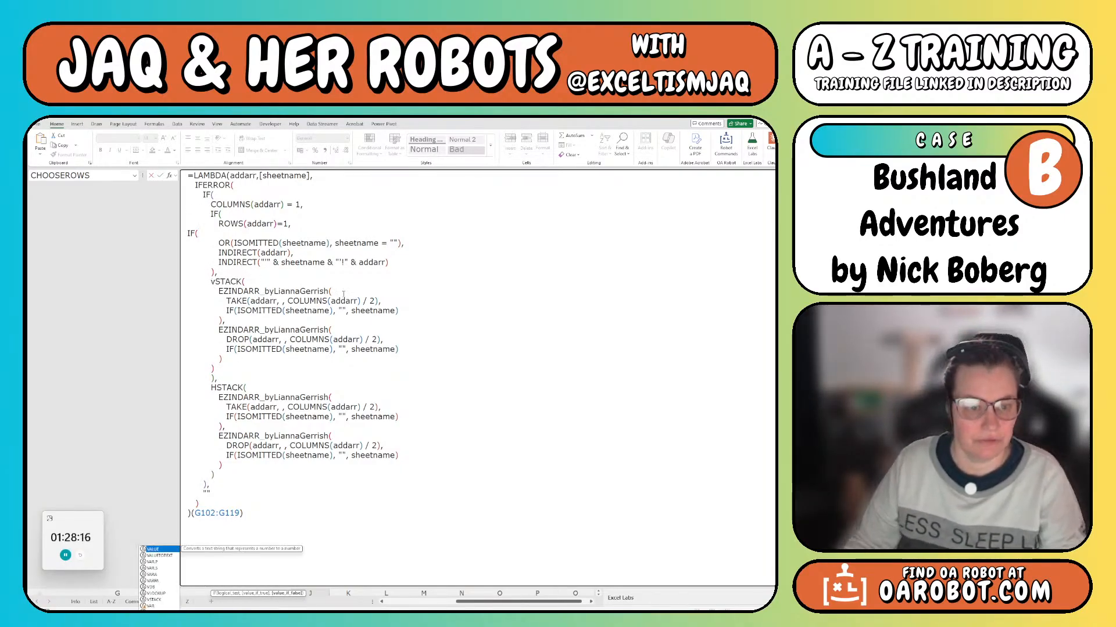
{"action": "double_click", "coordinate": [306, 301]}
{"action": "type", "text": "rows"}
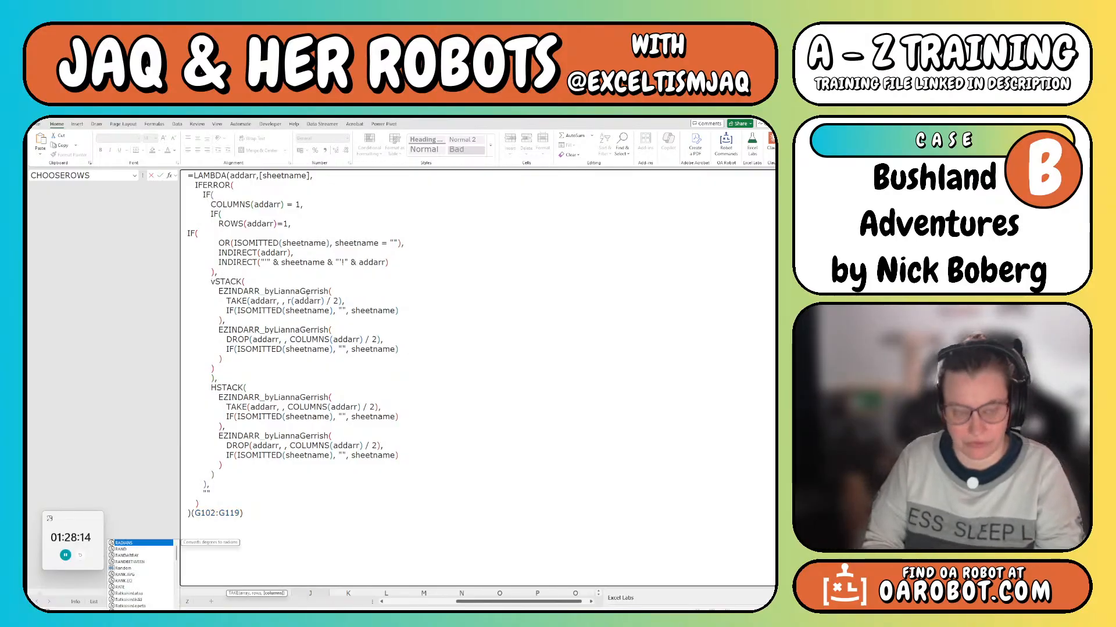
{"action": "double_click", "coordinate": [308, 339]}
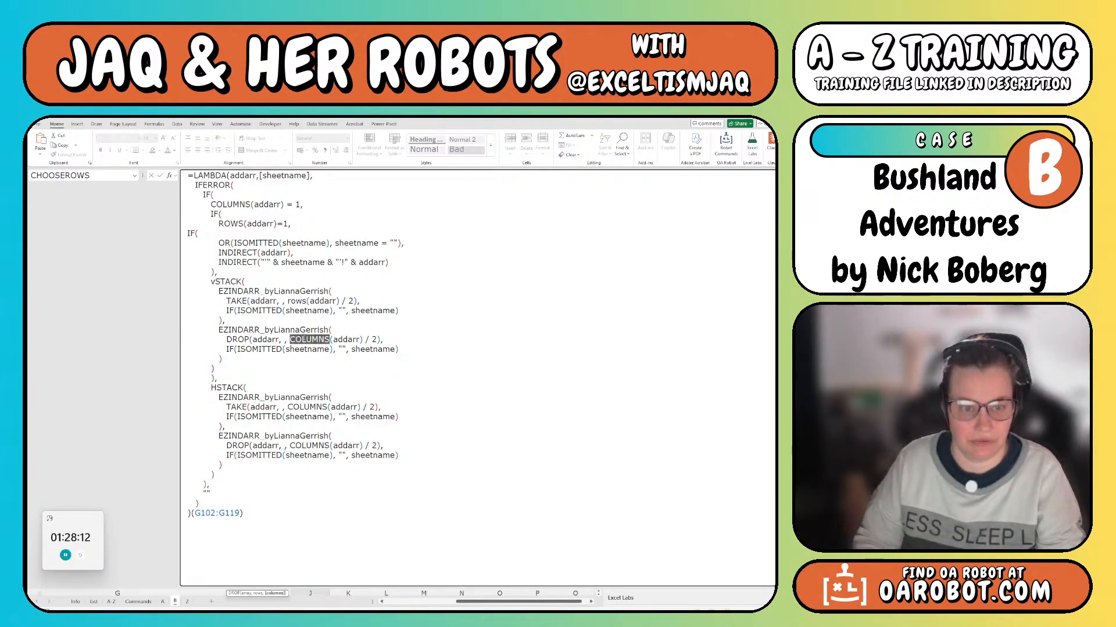
{"action": "type", "text": "rows"}
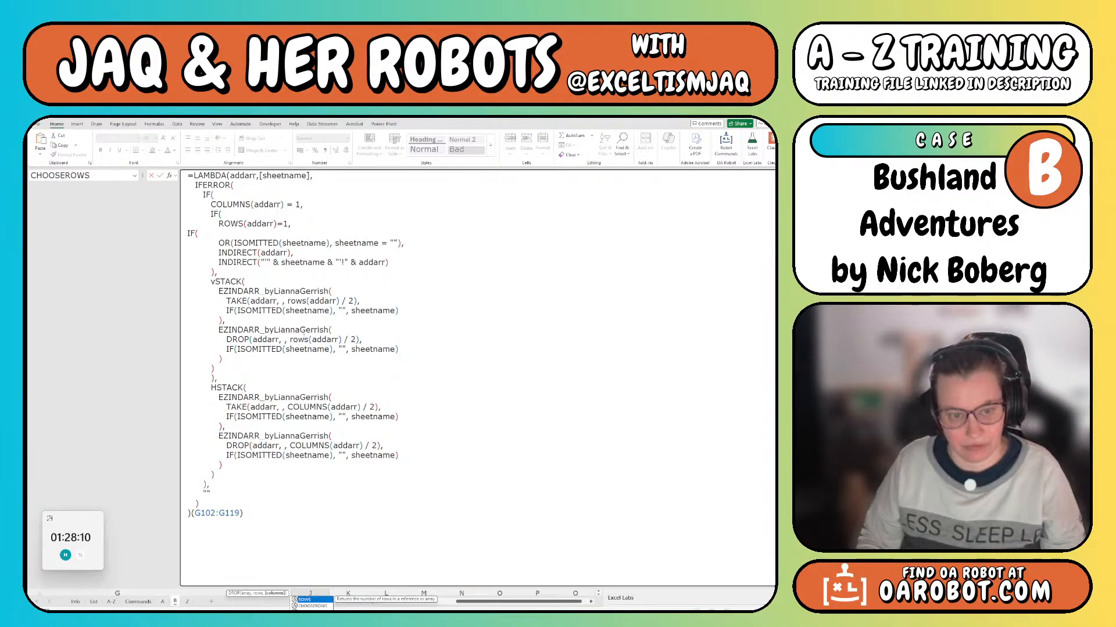
{"action": "key", "text": "Return"}
Run the robot commands found with "lam" and "sl" on J108 to save its lambda as EZINDARR_byLiannaGerrish
{"action": "key", "text": "ctrl+shift+r"}
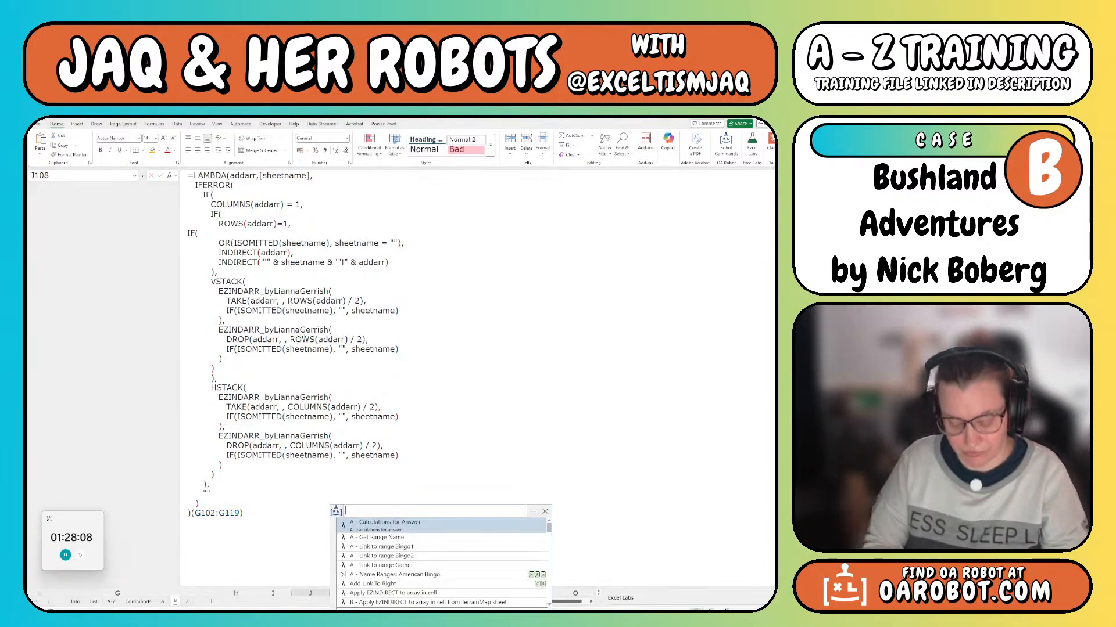
{"action": "type", "text": "lam"}
{"action": "key", "text": "Return"}
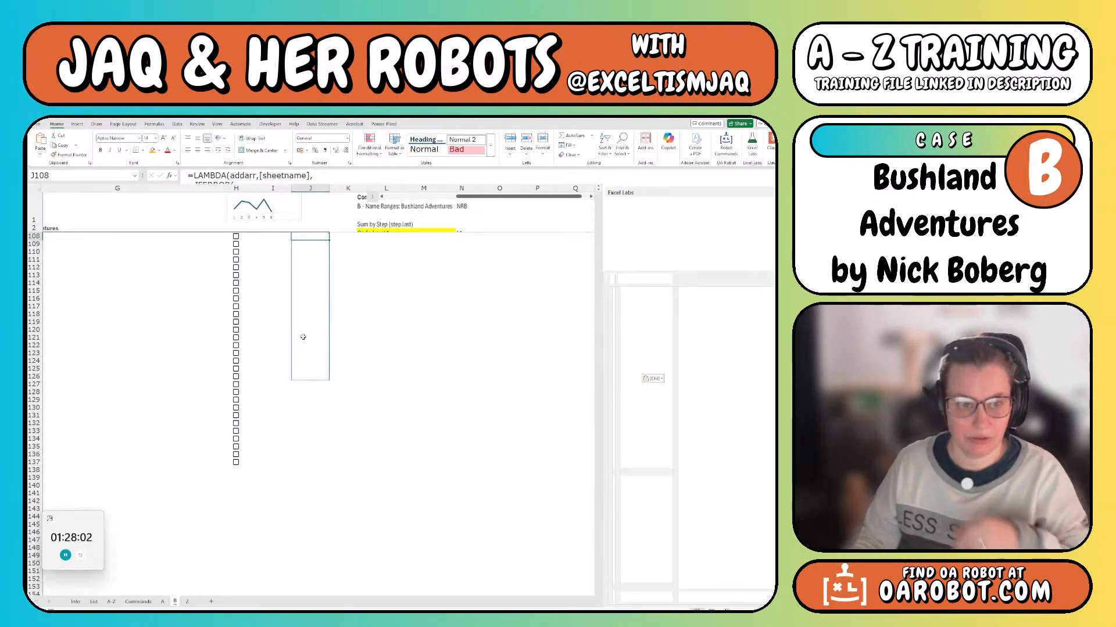
{"action": "key", "text": "ctrl+shift+r"}
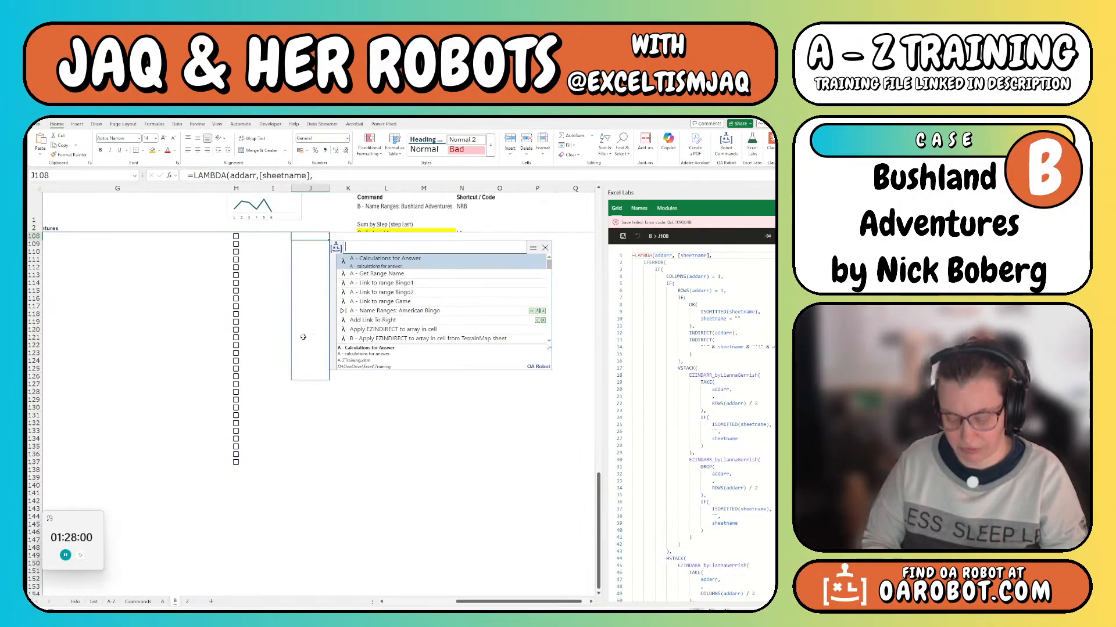
{"action": "type", "text": "sl"}
{"action": "key", "text": "Return"}
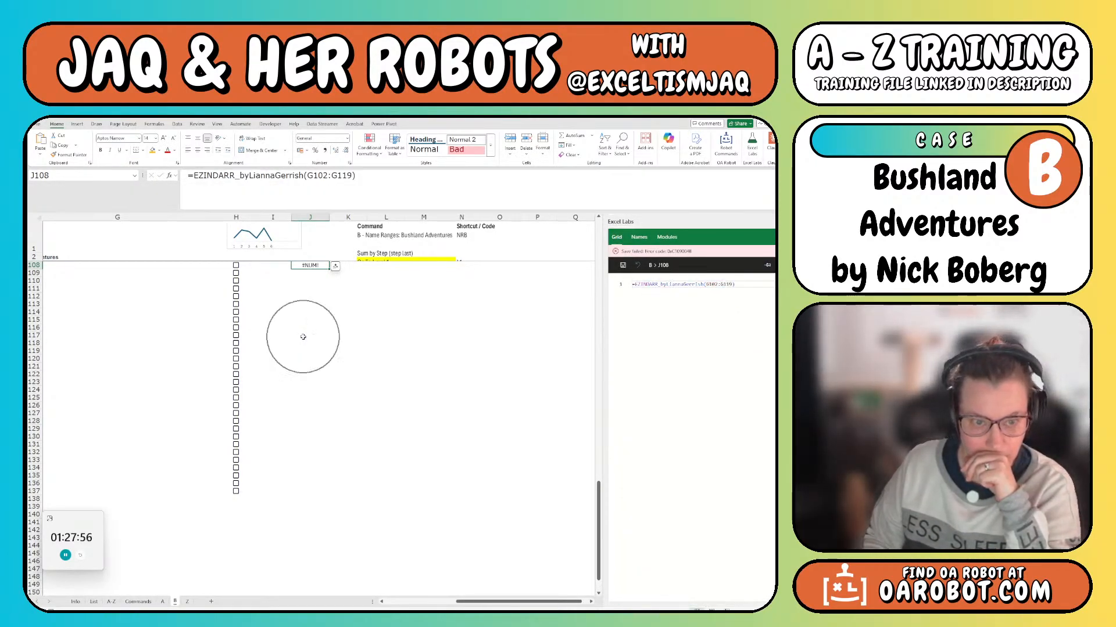
Clear the EZINDARR_byLiannaGerrish test formula from J108 and go back up to the command list
{"action": "key", "text": "Up"}
{"action": "key", "text": "Down"}
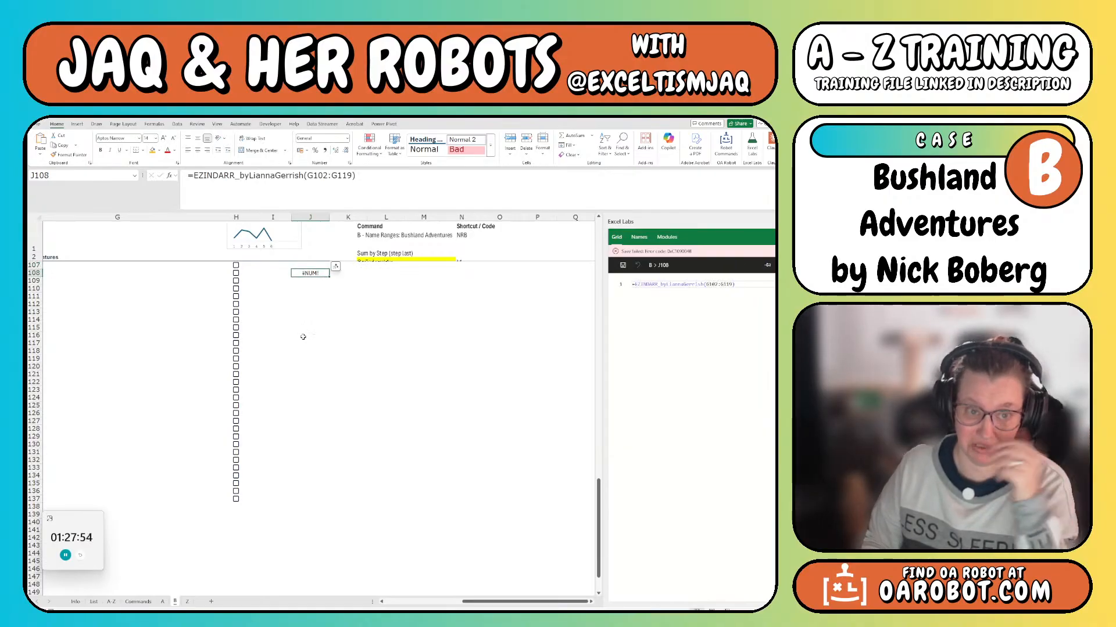
{"action": "key", "text": "Delete"}
{"action": "scroll", "coordinate": [474, 344], "scroll_direction": "up", "scroll_amount": 13}
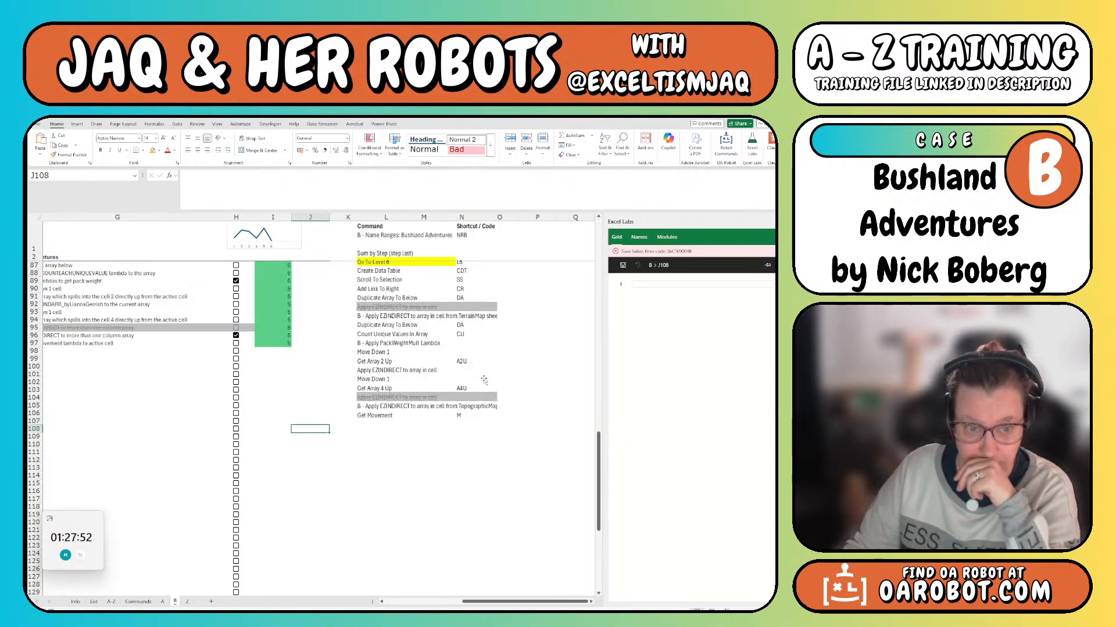
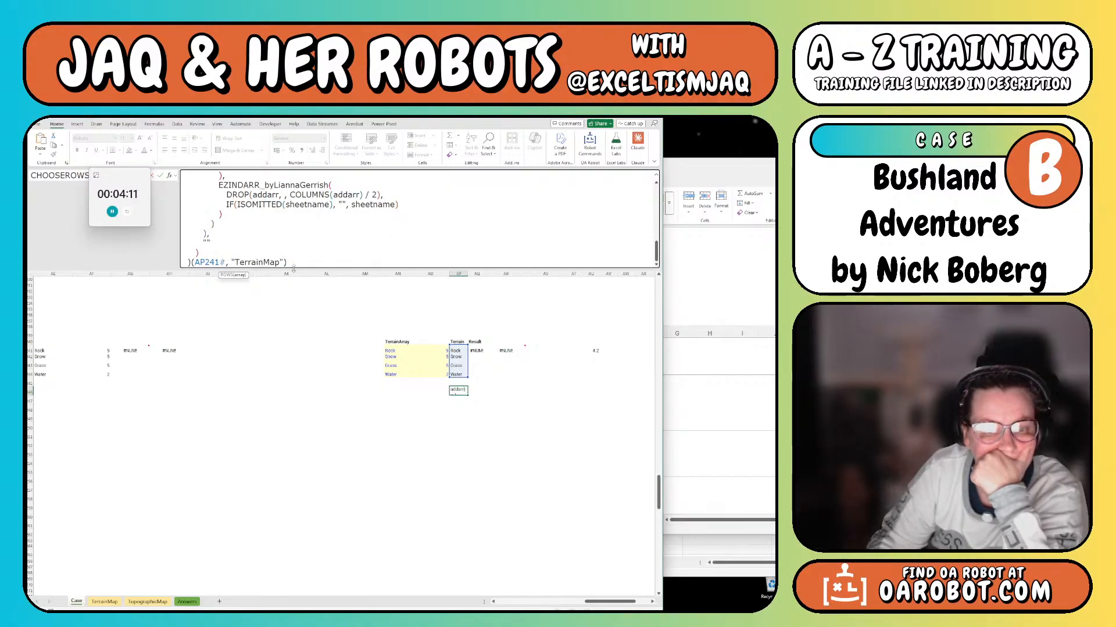
In AP246's lambda, delete the nested IF(, ROWS(addarr) = 1 and IF( lines that follow COLUMNS(addarr) = 1
{"action": "key", "text": "Escape"}
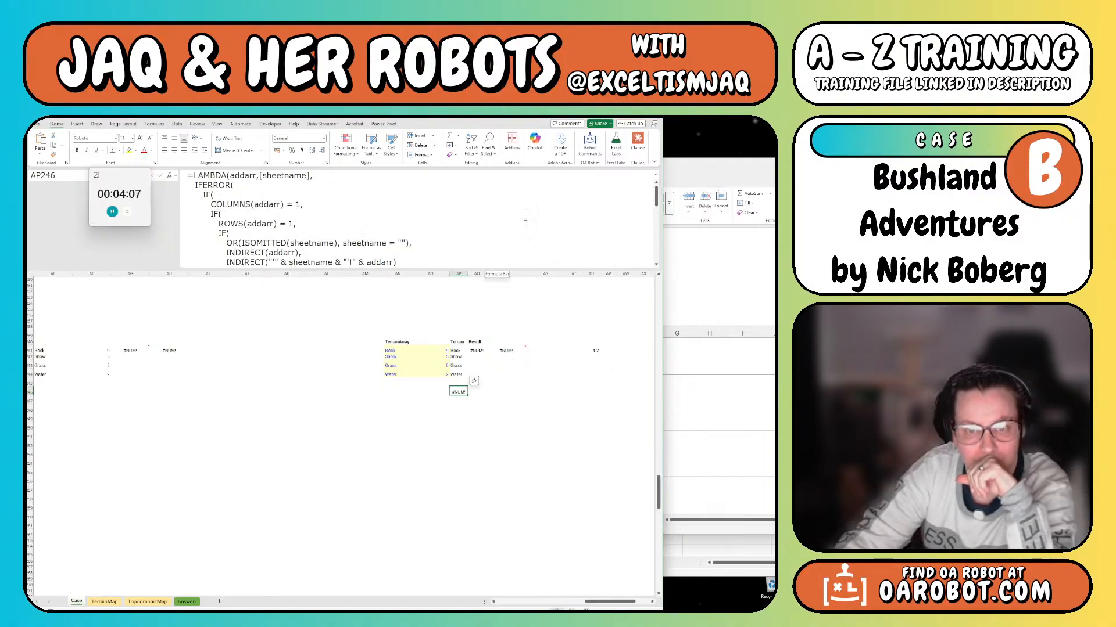
{"action": "left_click_drag", "start_coordinate": [546, 269], "coordinate": [578, 567]}
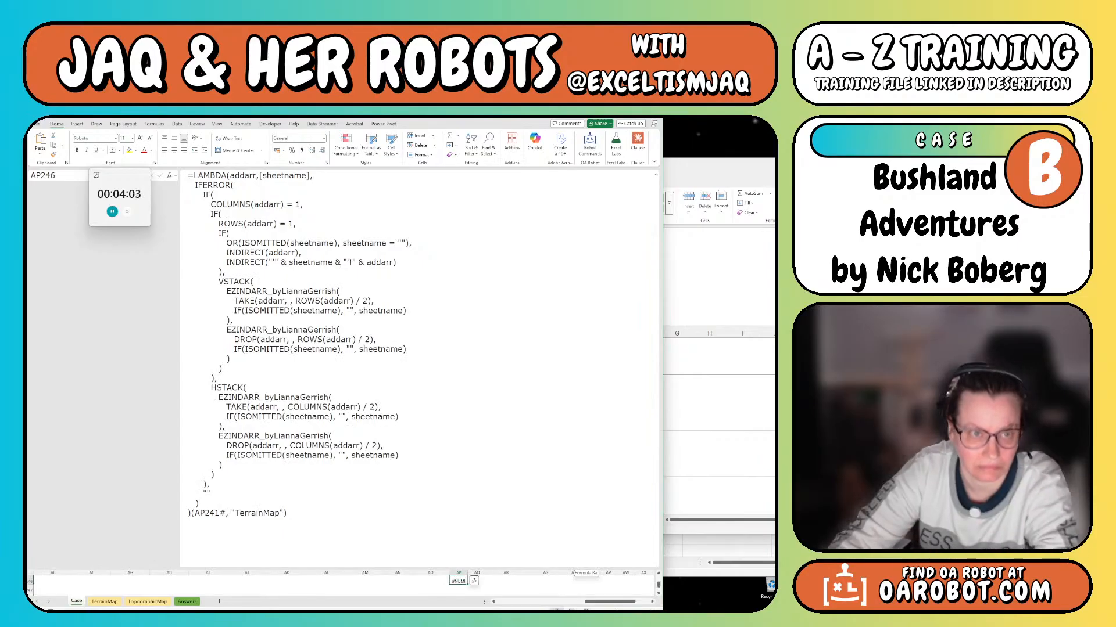
{"action": "left_click", "coordinate": [219, 225]}
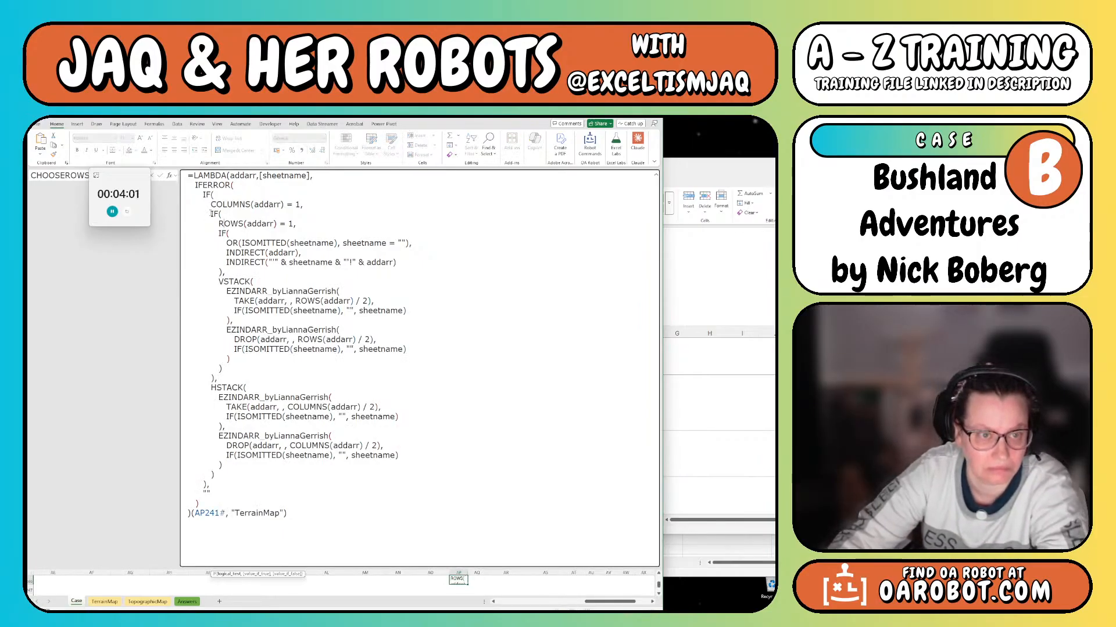
{"action": "left_click_drag", "start_coordinate": [211, 214], "coordinate": [255, 233]}
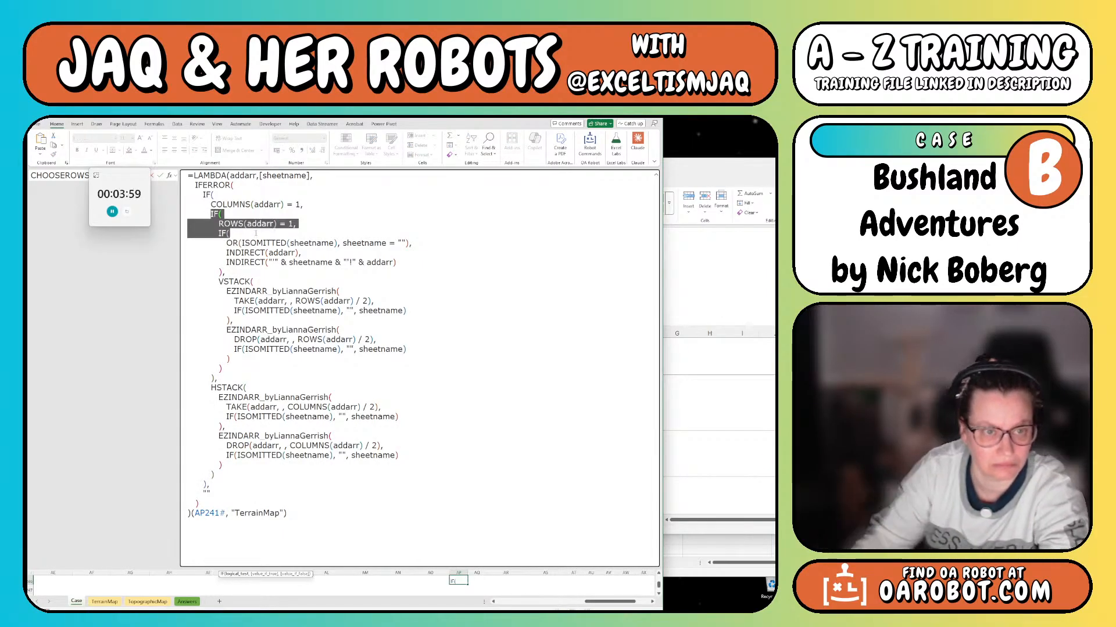
{"action": "key", "text": "BackSpace"}
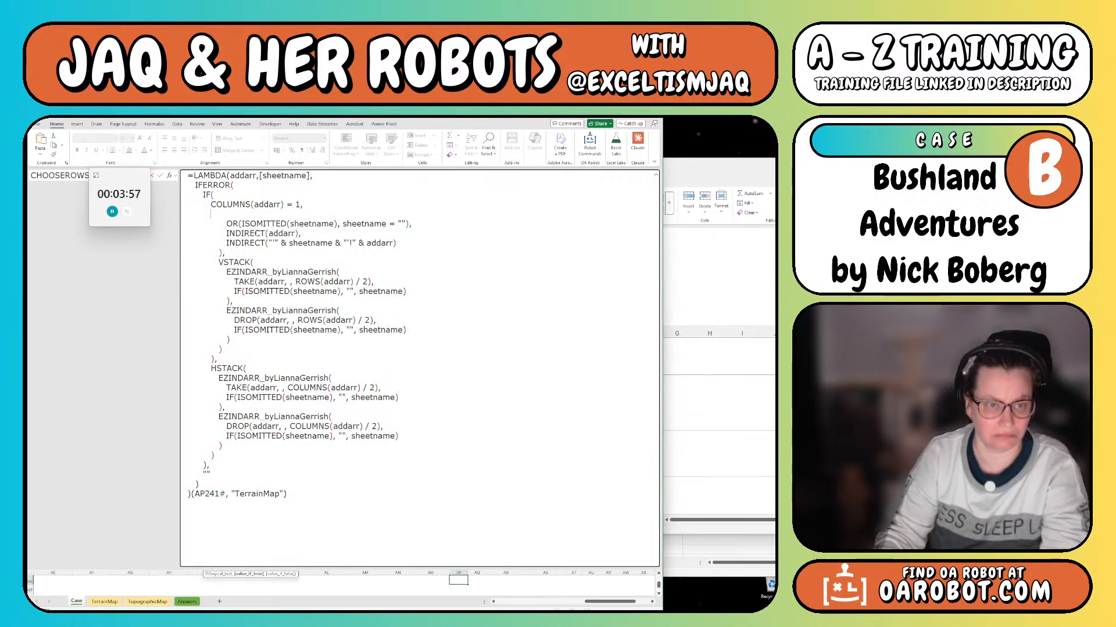
{"action": "key", "text": "shift+Down"}
{"action": "key", "text": "BackSpace"}
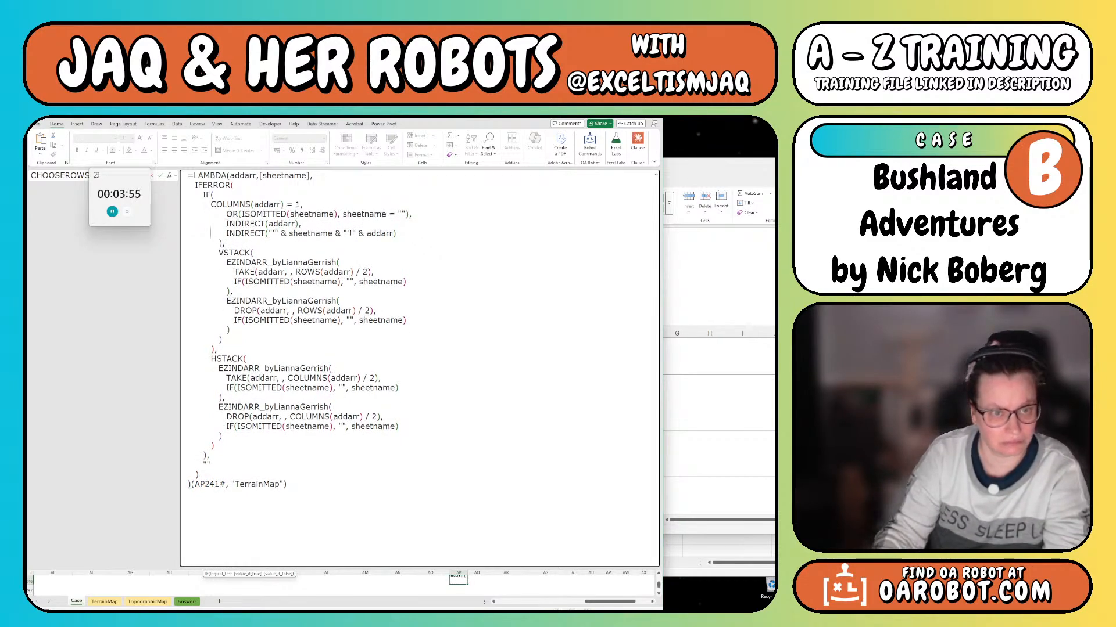
Delete the whole VSTACK block with its ROWS-based TAKE and DROP calls from AP246's lambda
{"action": "key", "text": "shift+Down"}
{"action": "key", "text": "shift+Down"}
{"action": "key", "text": "shift+Down"}
{"action": "key", "text": "shift+Down"}
{"action": "key", "text": "shift+Down"}
{"action": "key", "text": "shift+Down"}
{"action": "key", "text": "shift+Down"}
{"action": "key", "text": "shift+Down"}
{"action": "key", "text": "shift+Down"}
{"action": "key", "text": "shift+Down"}
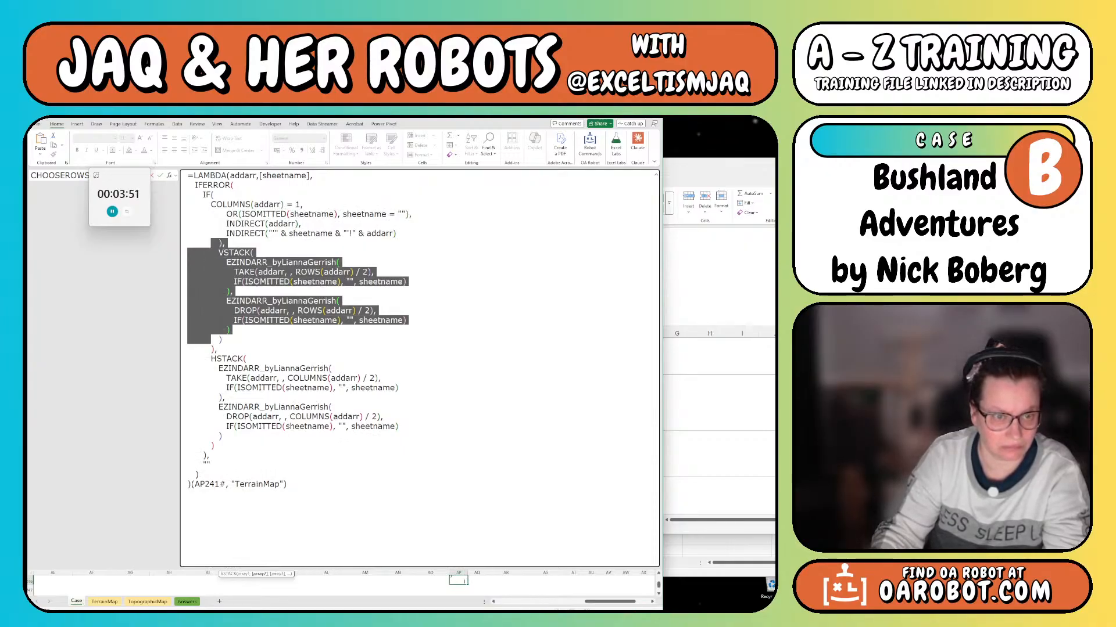
{"action": "key", "text": "shift+Down"}
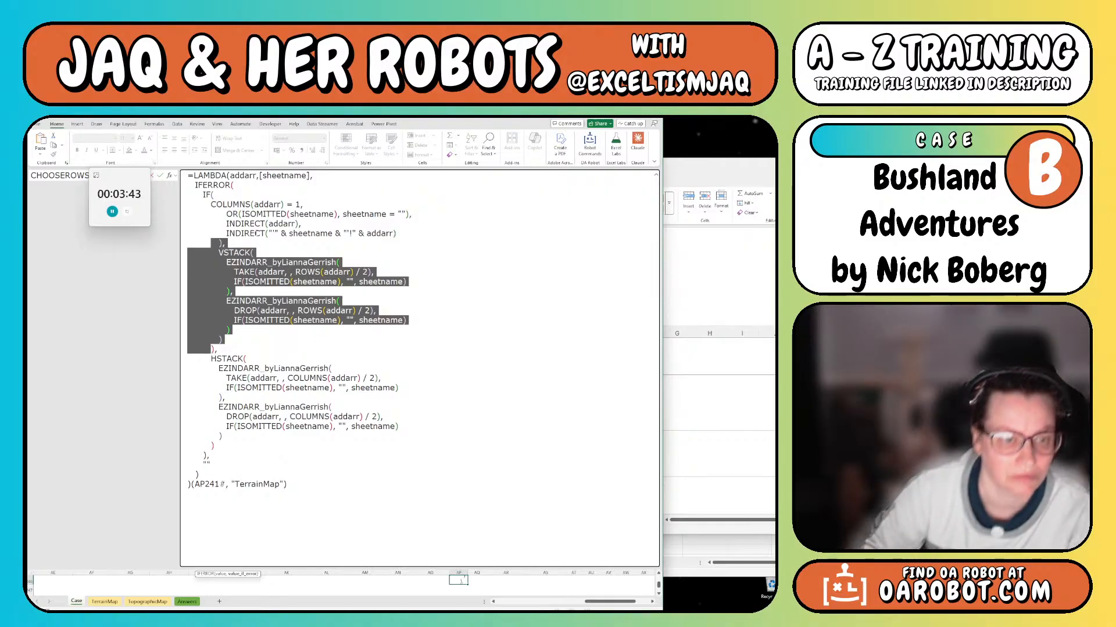
{"action": "key", "text": "Delete"}
Replace the "" fallback at the end of the lambda's IFERROR with an opening transpose( call
{"action": "key", "text": "Down"}
{"action": "key", "text": "Down"}
{"action": "key", "text": "Down"}
{"action": "key", "text": "Down"}
{"action": "key", "text": "Down"}
{"action": "key", "text": "Down"}
{"action": "key", "text": "Down"}
{"action": "key", "text": "Down"}
{"action": "key", "text": "Down"}
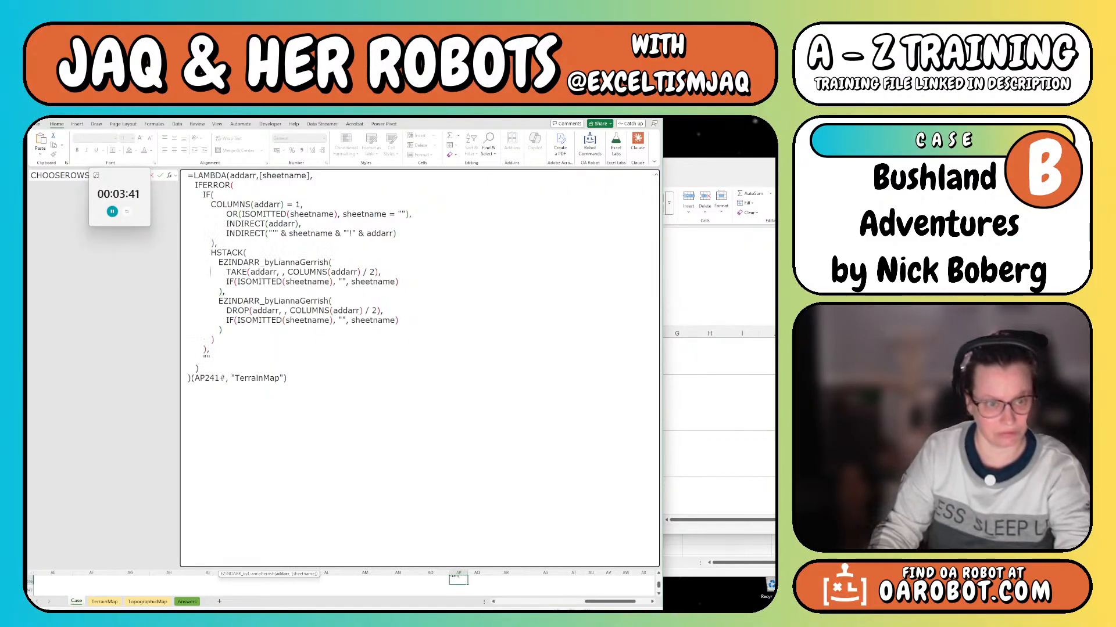
{"action": "key", "text": "Down"}
{"action": "key", "text": "Down"}
{"action": "key", "text": "Down"}
{"action": "key", "text": "Down"}
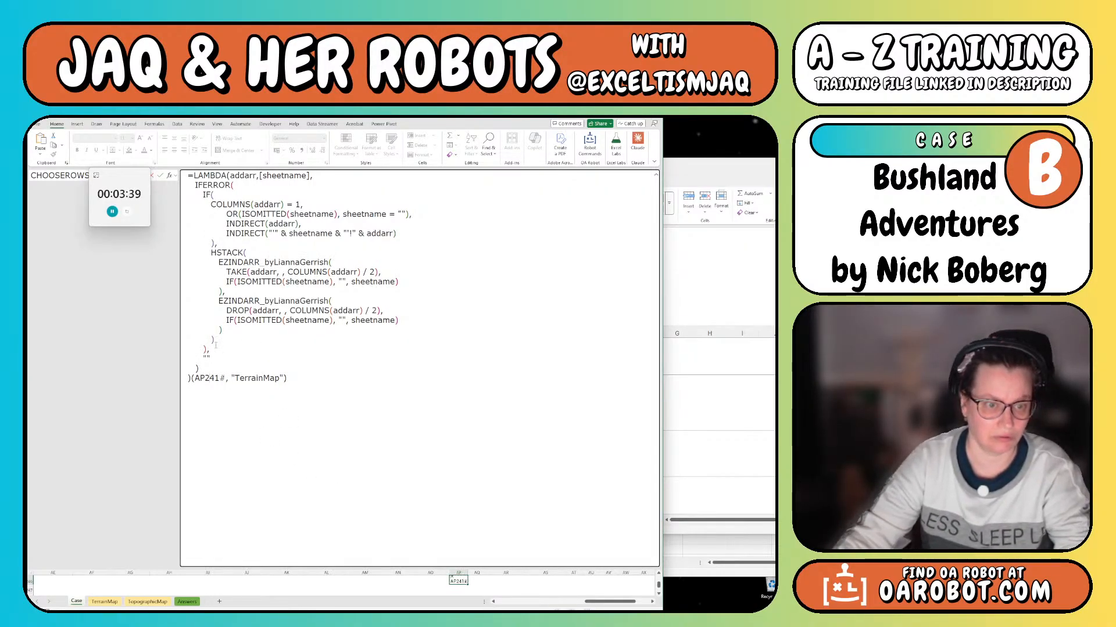
{"action": "left_click", "coordinate": [215, 357]}
{"action": "key", "text": "shift+Left"}
{"action": "key", "text": "shift+Left"}
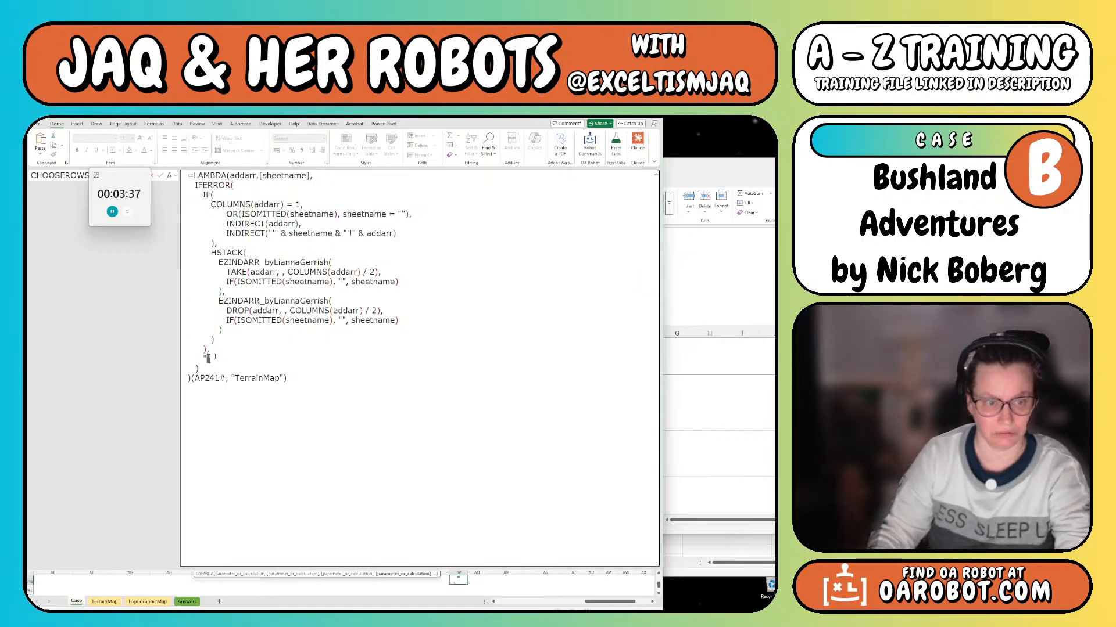
{"action": "type", "text": "transp"}
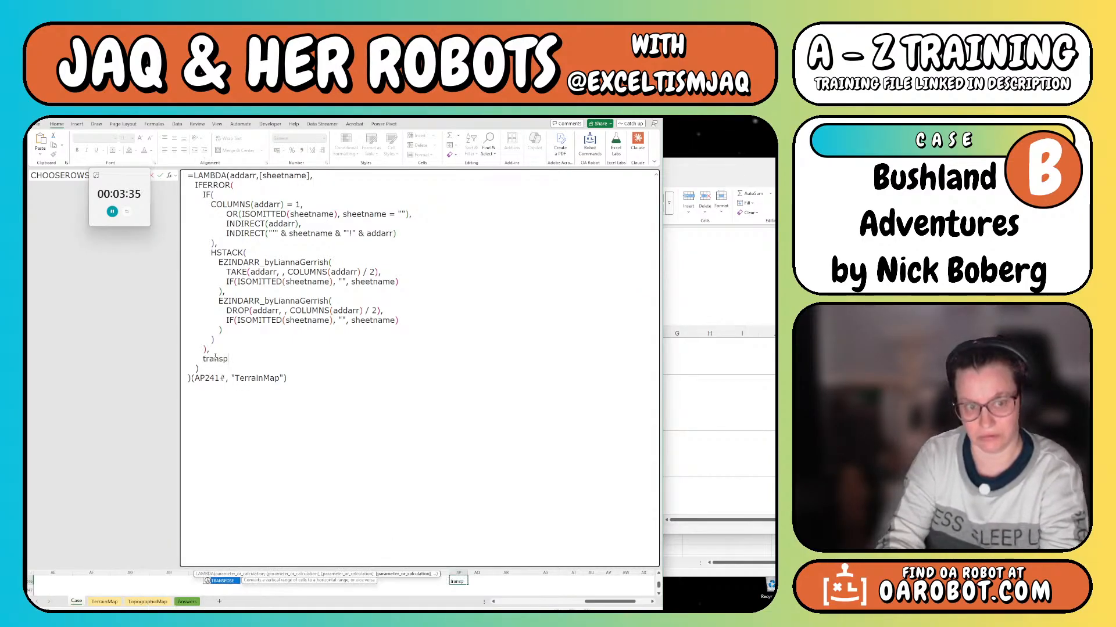
{"action": "type", "text": "ose("}
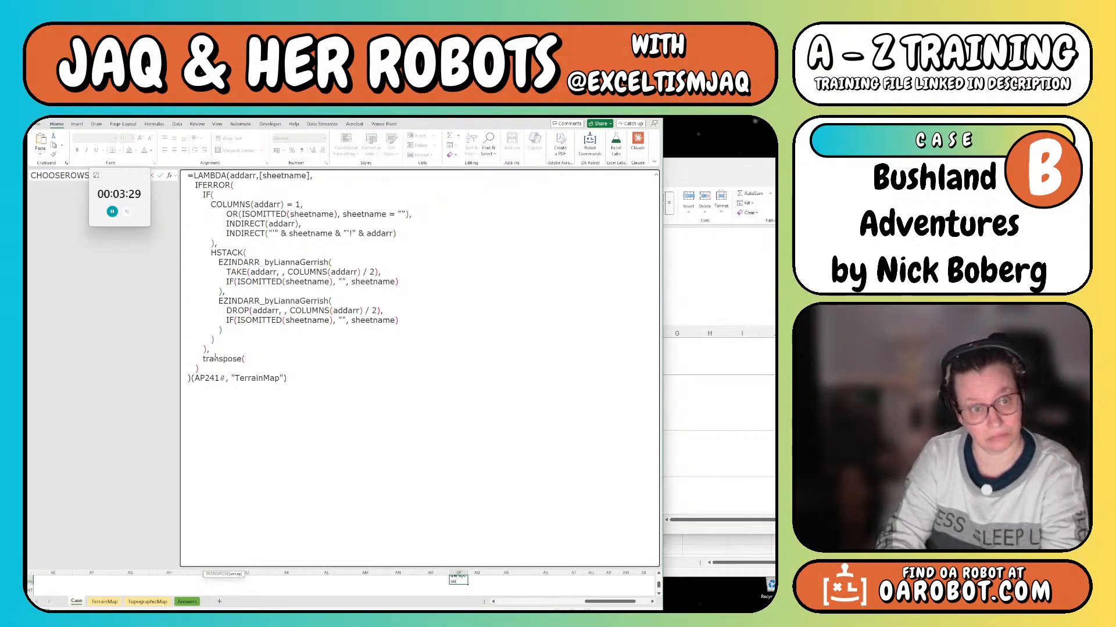
Inside transpose, start a recursive EZINDARR_byLiannaGerrish call with addarr as its first argument
{"action": "type", "text": "e"}
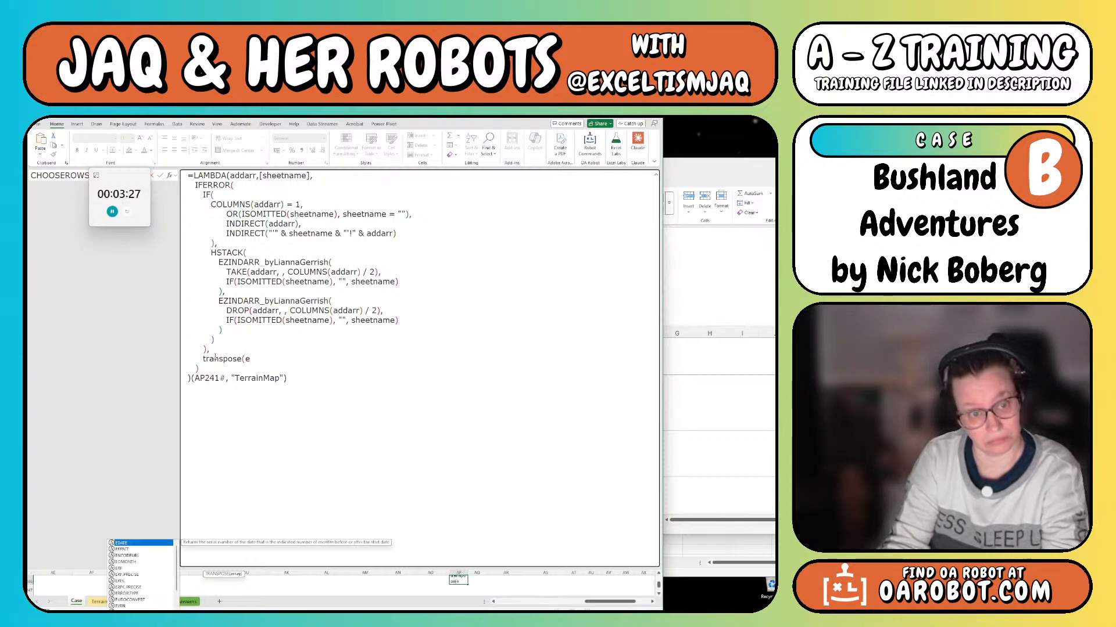
{"action": "key", "text": "BackSpace"}
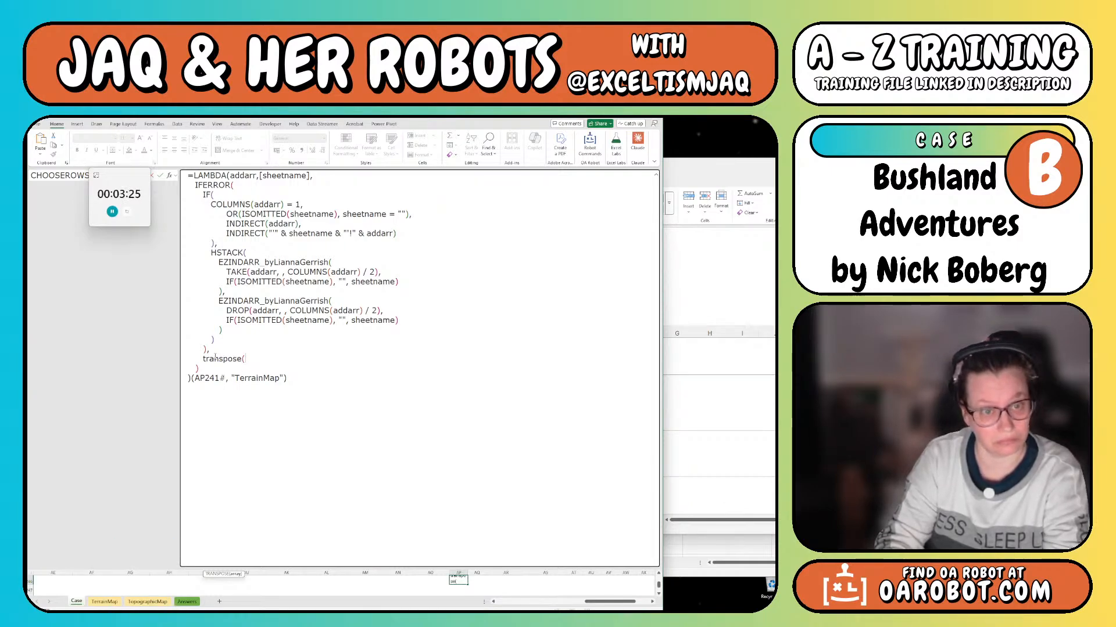
{"action": "type", "text": "ezin"}
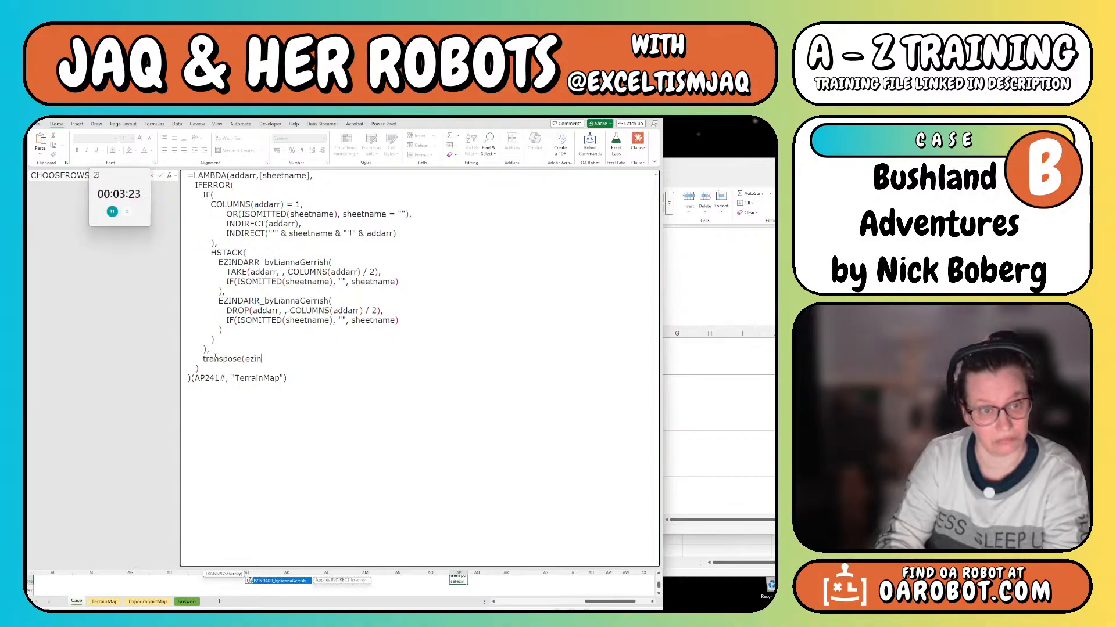
{"action": "type", "text": "darr"}
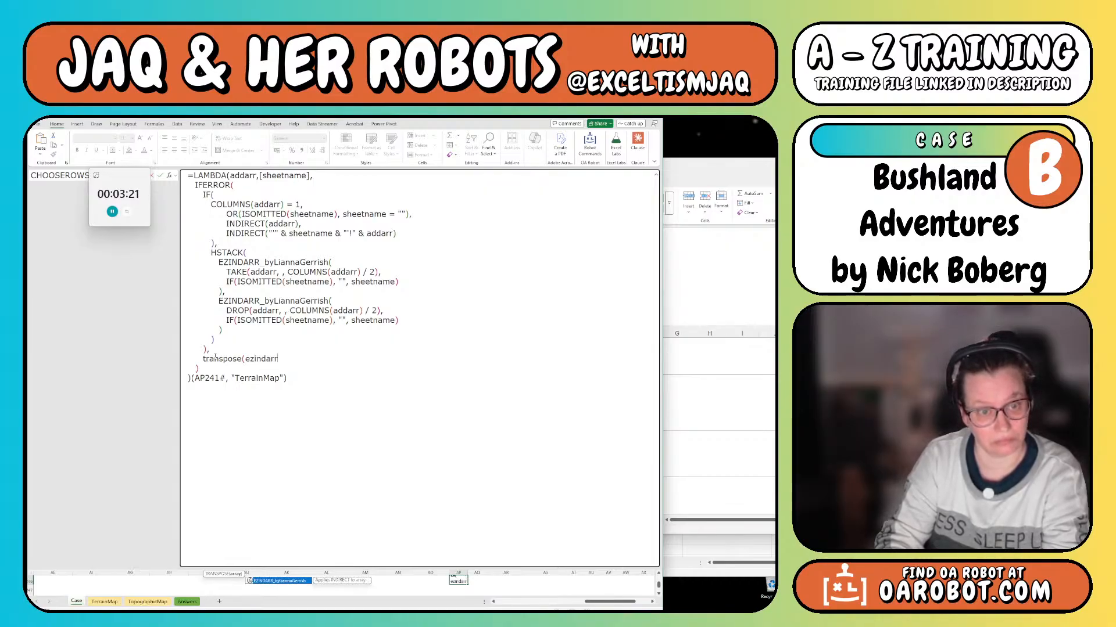
{"action": "key", "text": "Tab"}
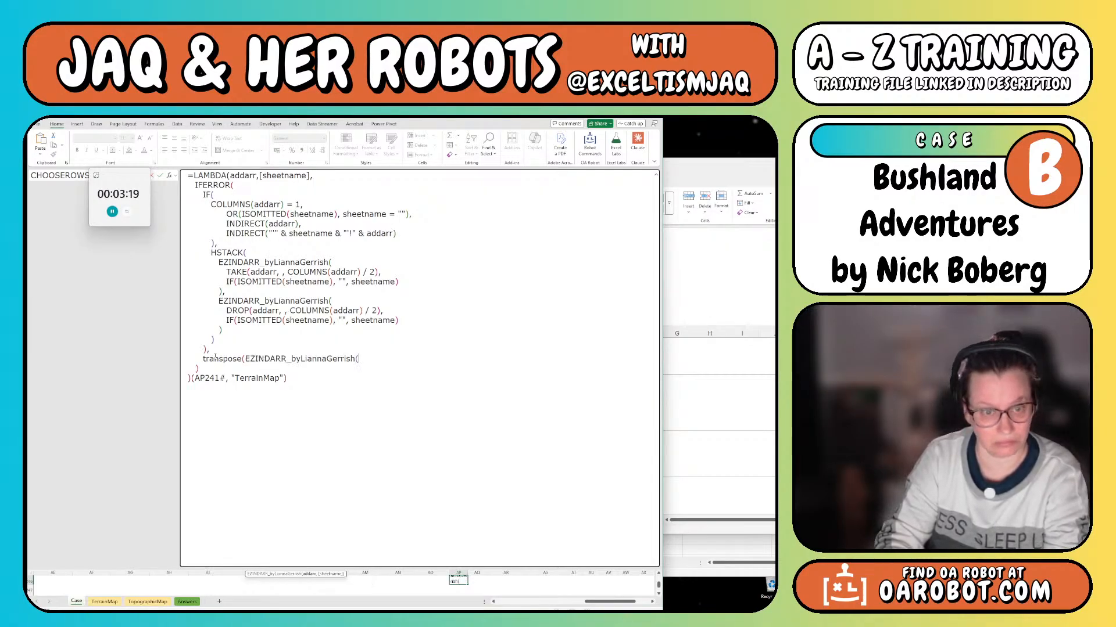
{"action": "type", "text": "add"}
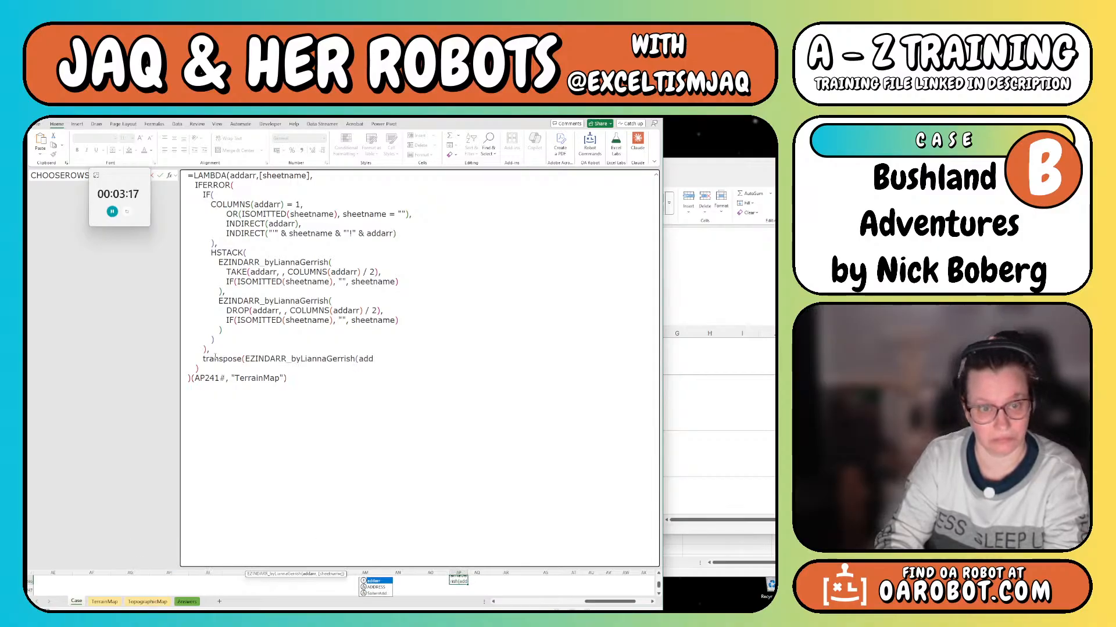
{"action": "type", "text": "arr,"}
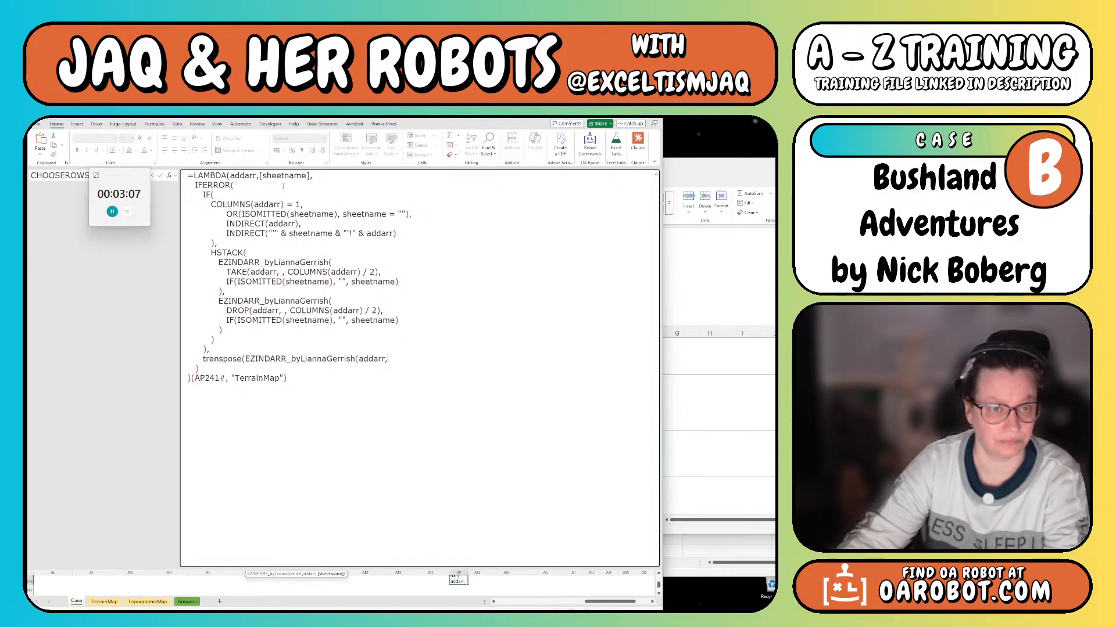
After [sheetname] in the lambda's first line, add usename defined as if(isomitted(sheetname),"",sheetname)
{"action": "left_click", "coordinate": [328, 178]}
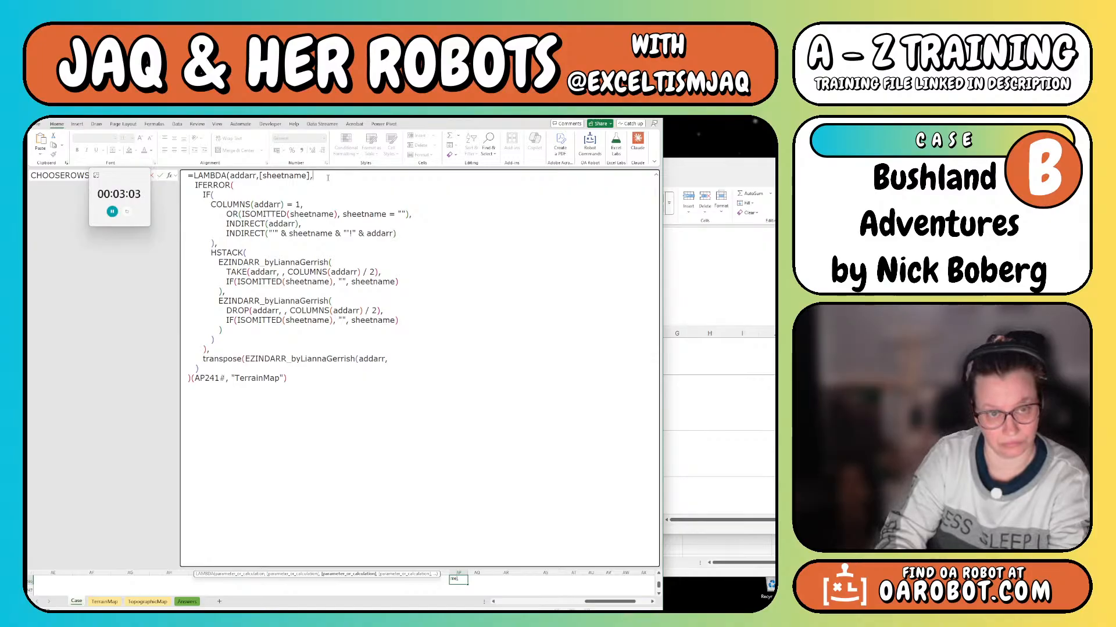
{"action": "type", "text": "usen"}
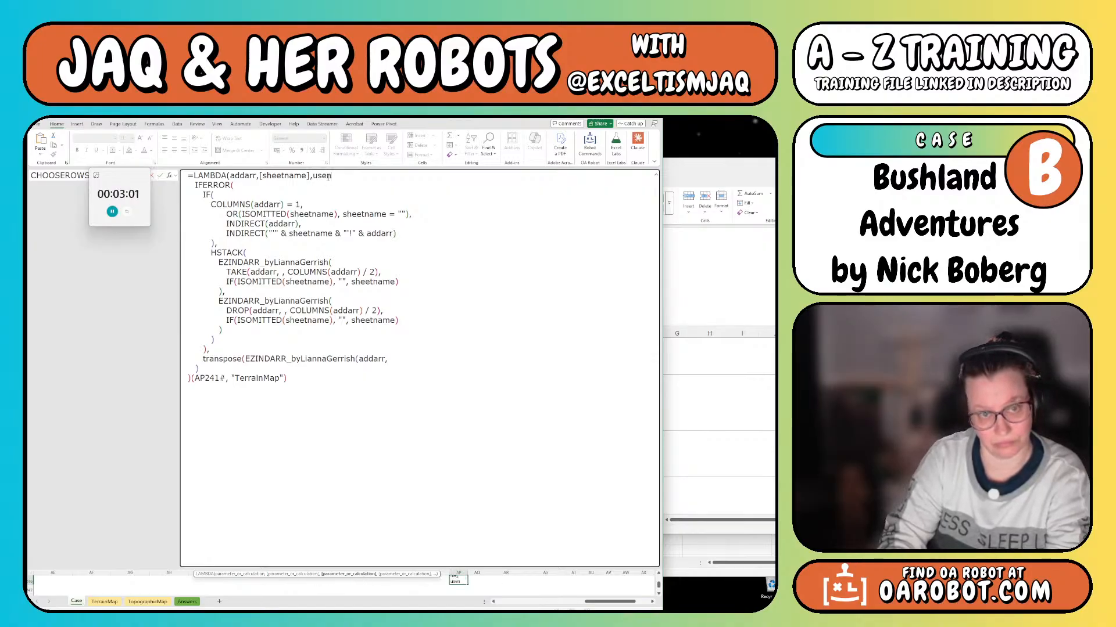
{"action": "type", "text": "ame,if"}
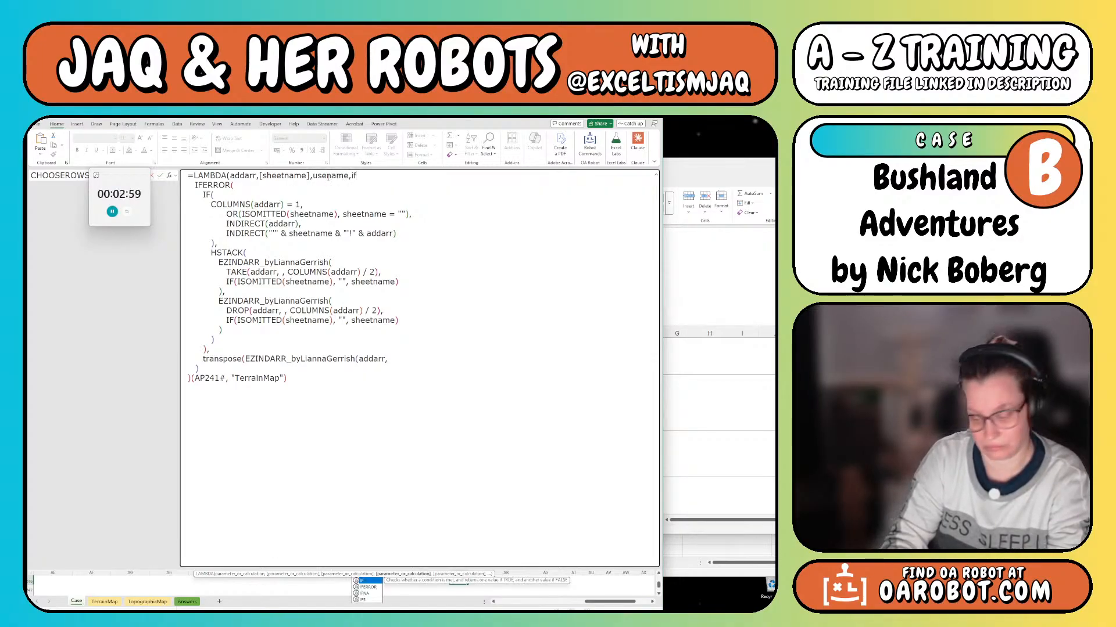
{"action": "type", "text": "(isom"}
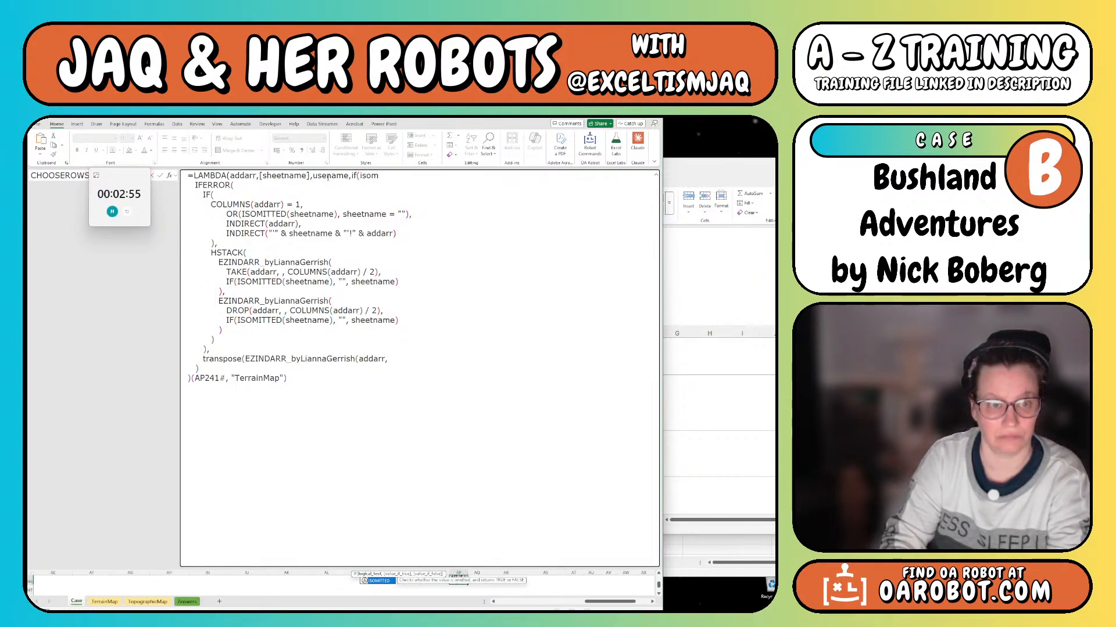
{"action": "type", "text": "itted"}
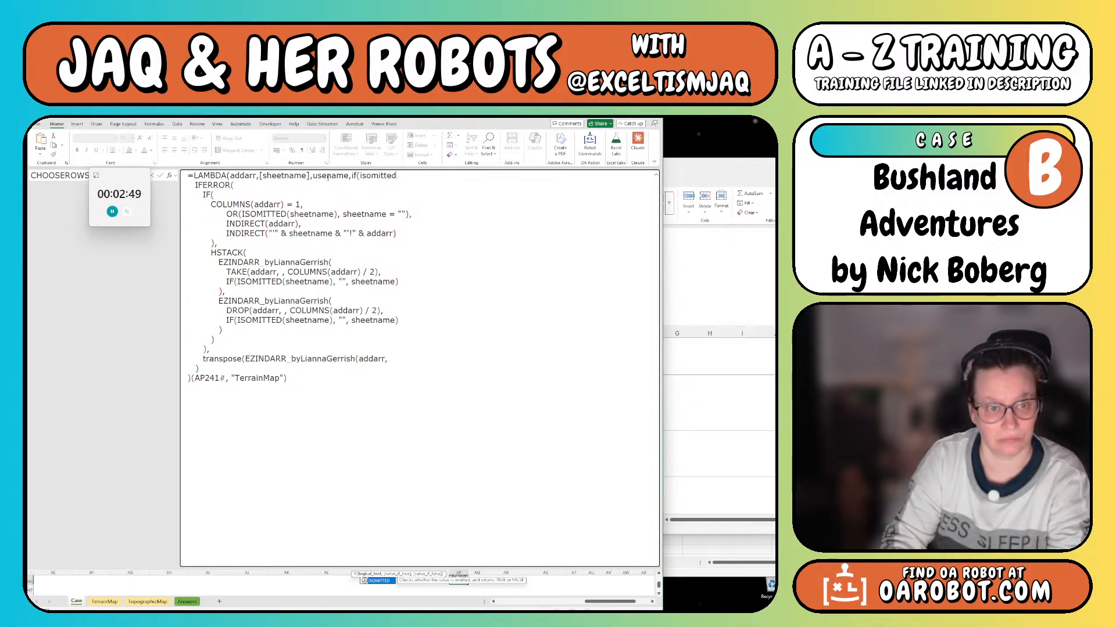
{"action": "type", "text": "(sh"}
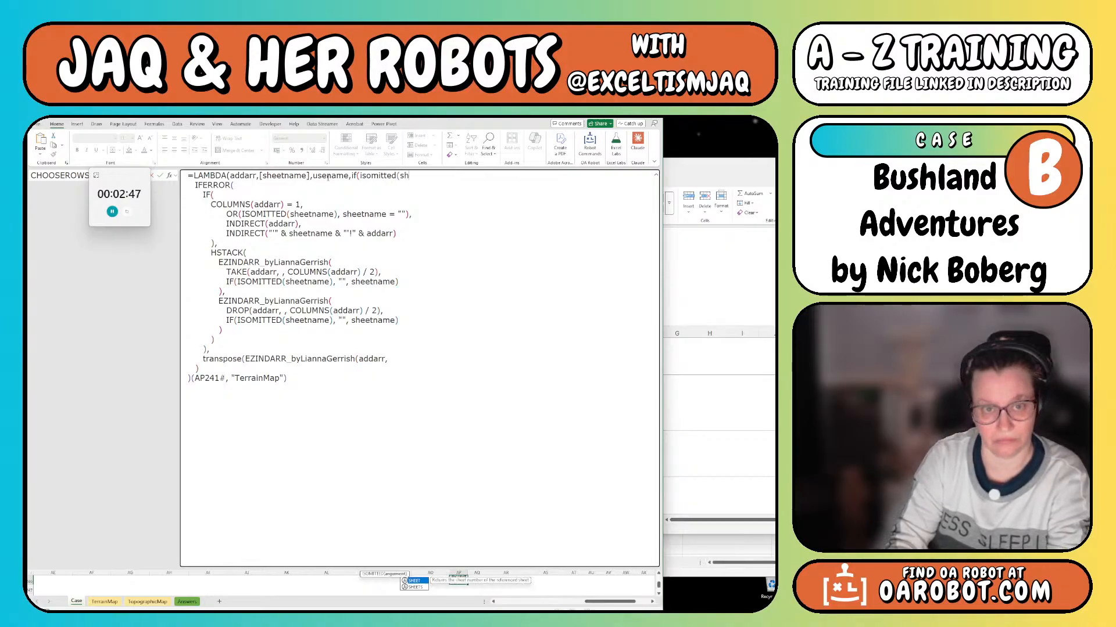
{"action": "type", "text": "eetname"}
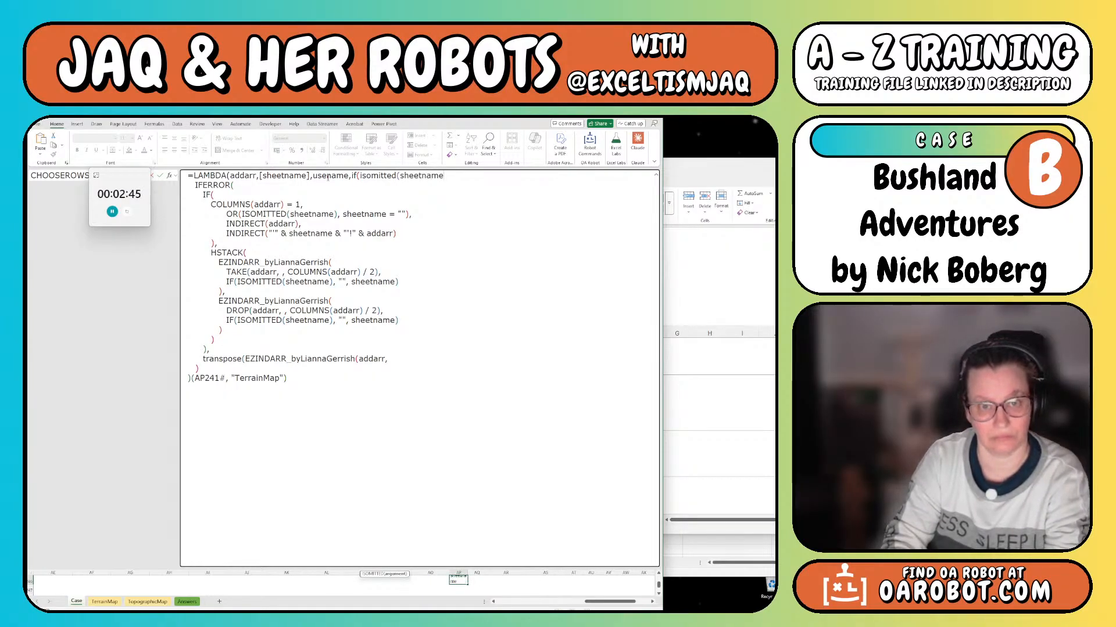
{"action": "type", "text": "),"}
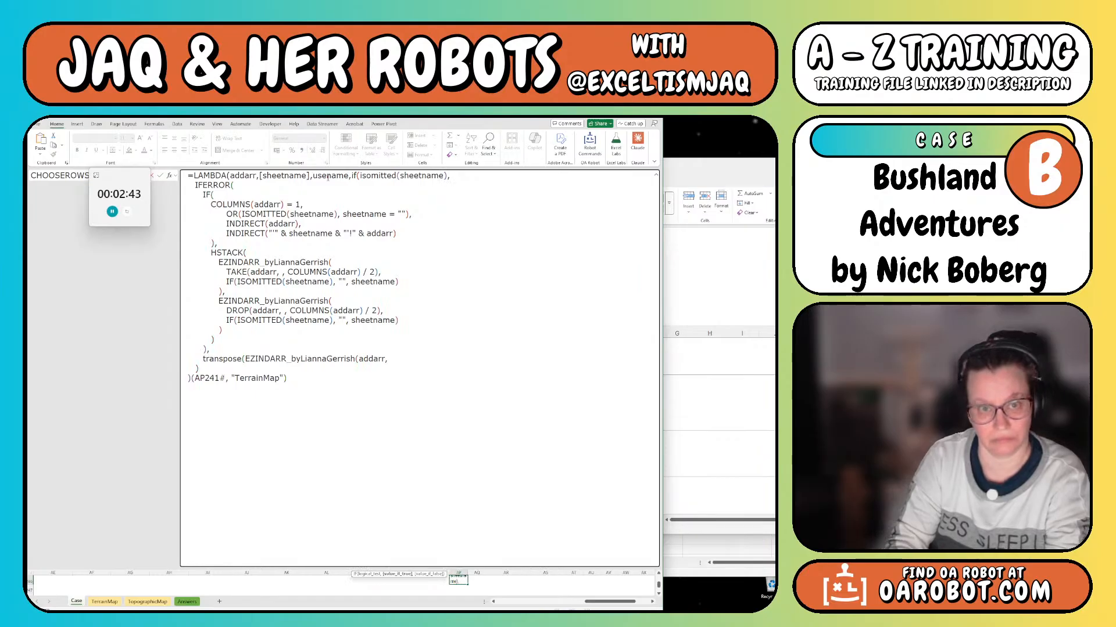
{"action": "type", "text": "\"\",she"}
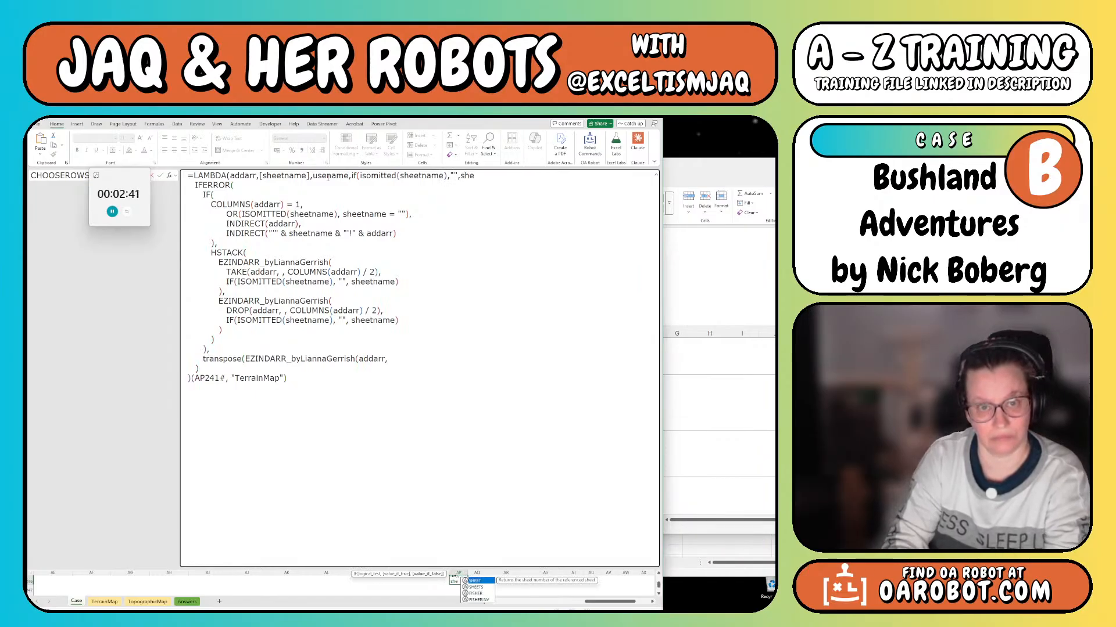
{"action": "type", "text": "etname)"}
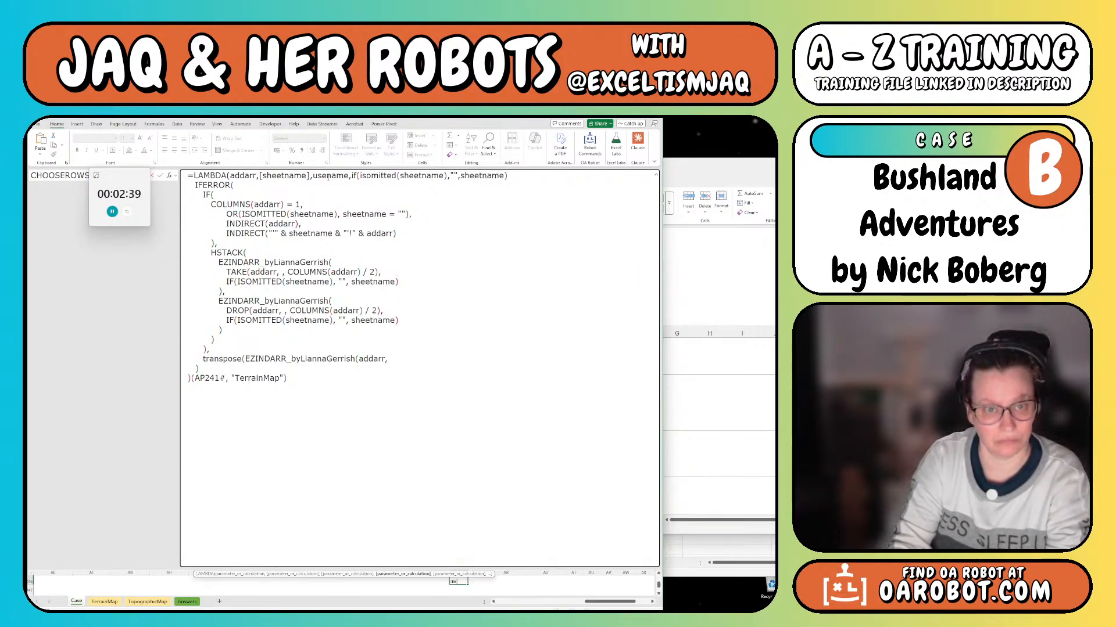
{"action": "type", "text": ","}
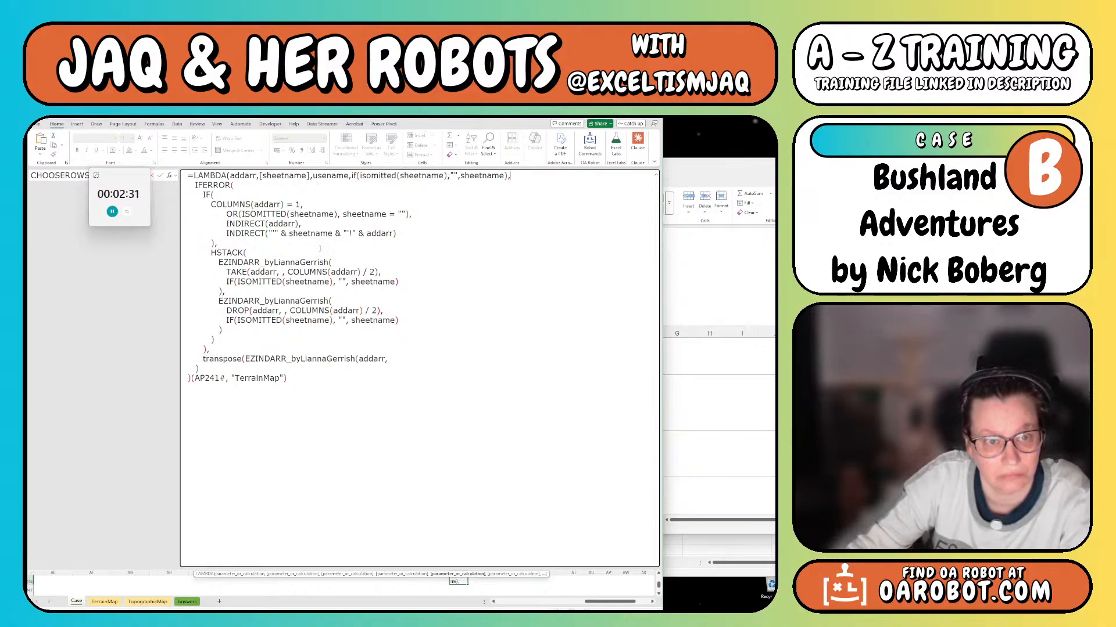
Replace the IF(ISOMITTED(sheetname), "", sheetname) argument with usename in both the TAKE and DROP calls of HSTACK
{"action": "left_click", "coordinate": [227, 280]}
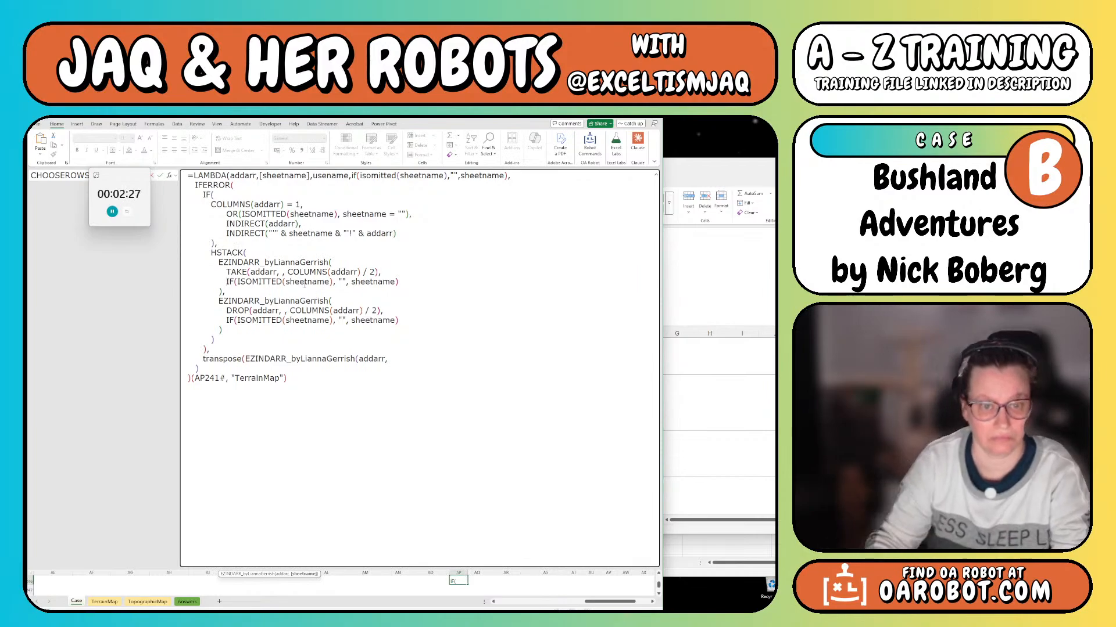
{"action": "key", "text": "shift+End"}
{"action": "type", "text": "usename"}
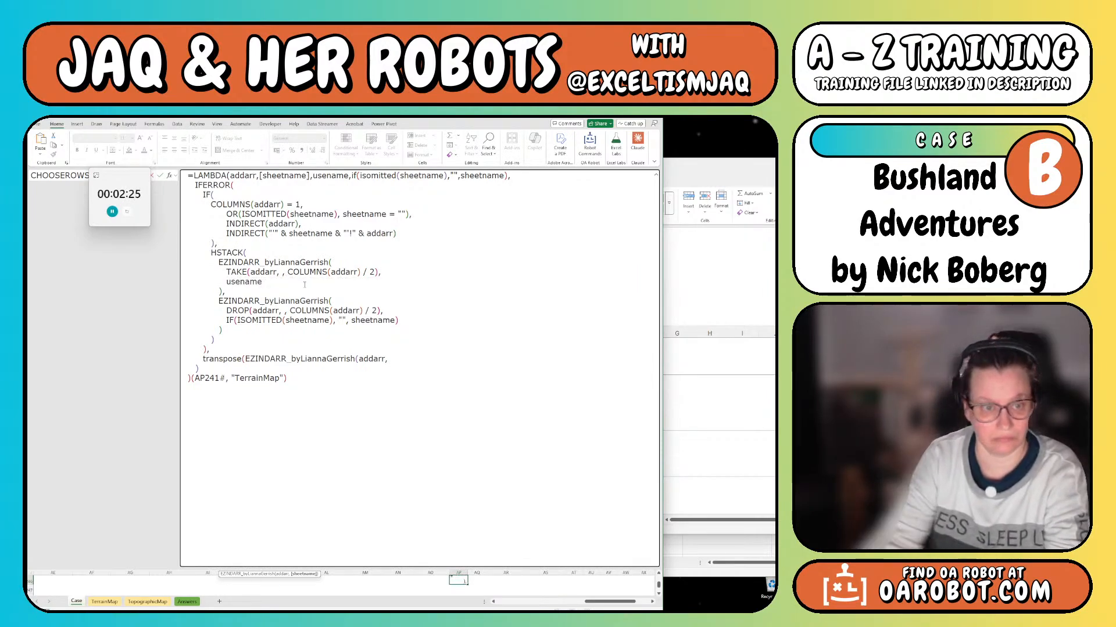
{"action": "key", "text": "shift+End"}
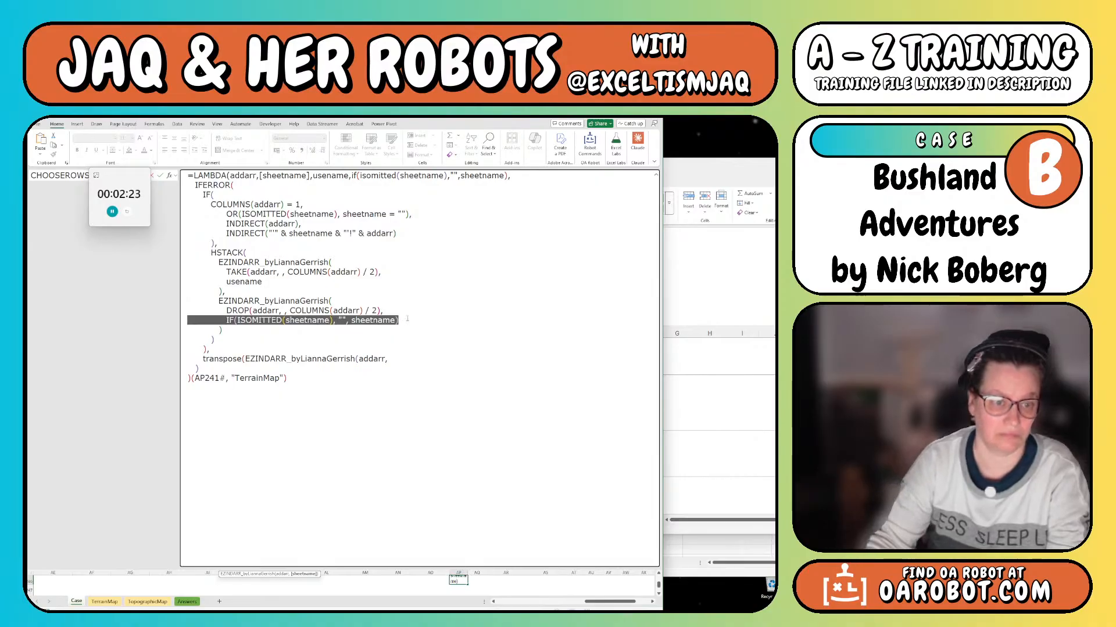
{"action": "type", "text": "usename"}
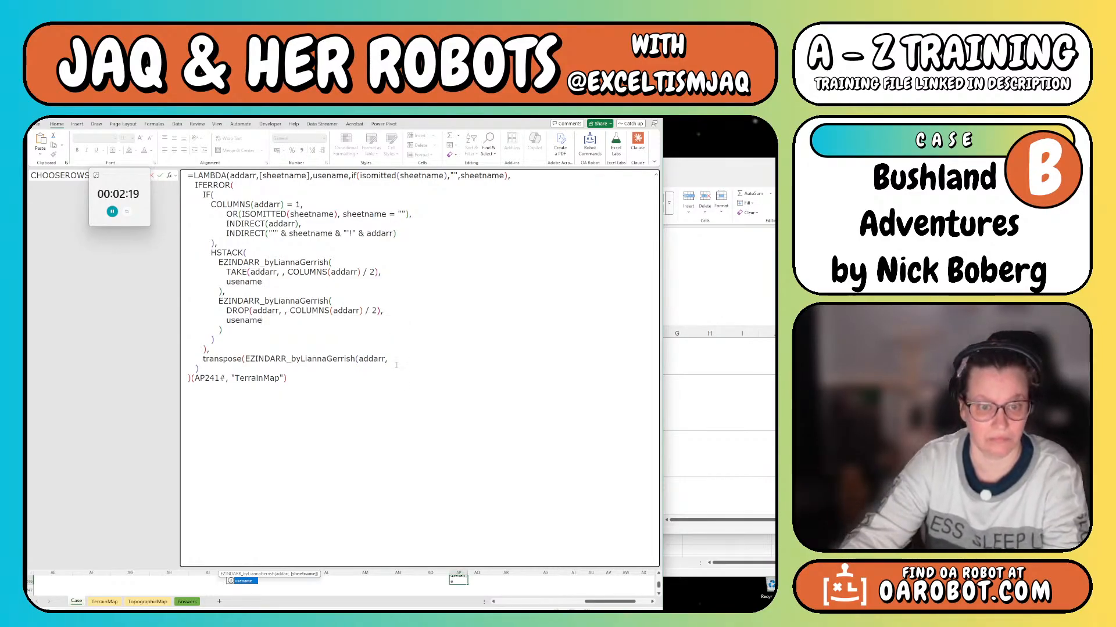
Complete the fallback call with usename as its second argument and close both the EZINDARR_byLiannaGerrish and transpose parentheses
{"action": "left_click", "coordinate": [404, 359]}
{"action": "type", "text": "u"}
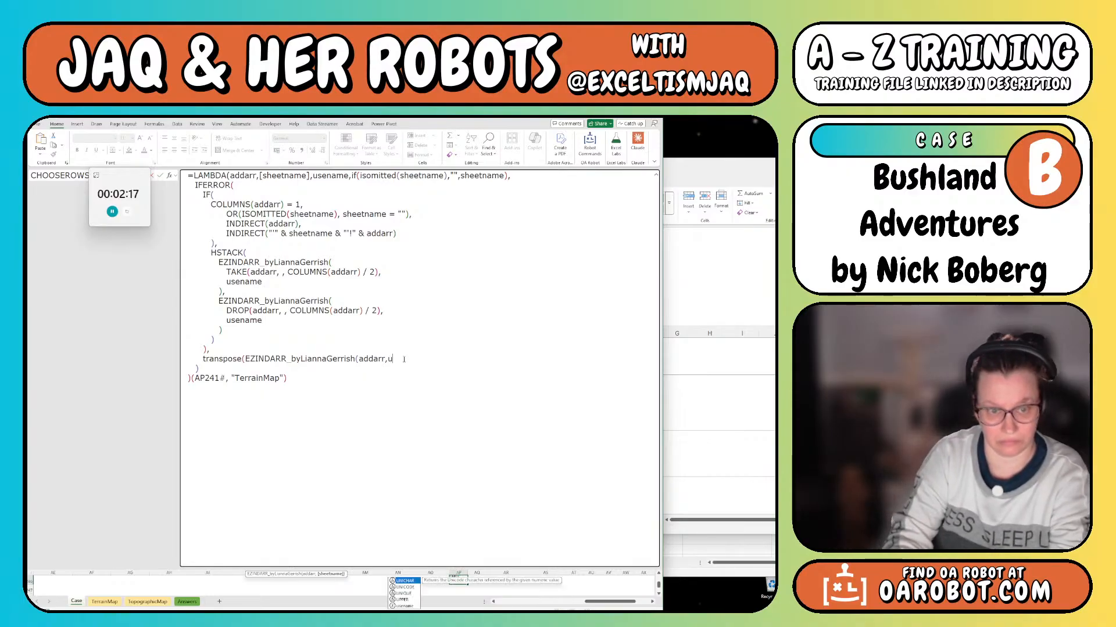
{"action": "type", "text": "sename)"}
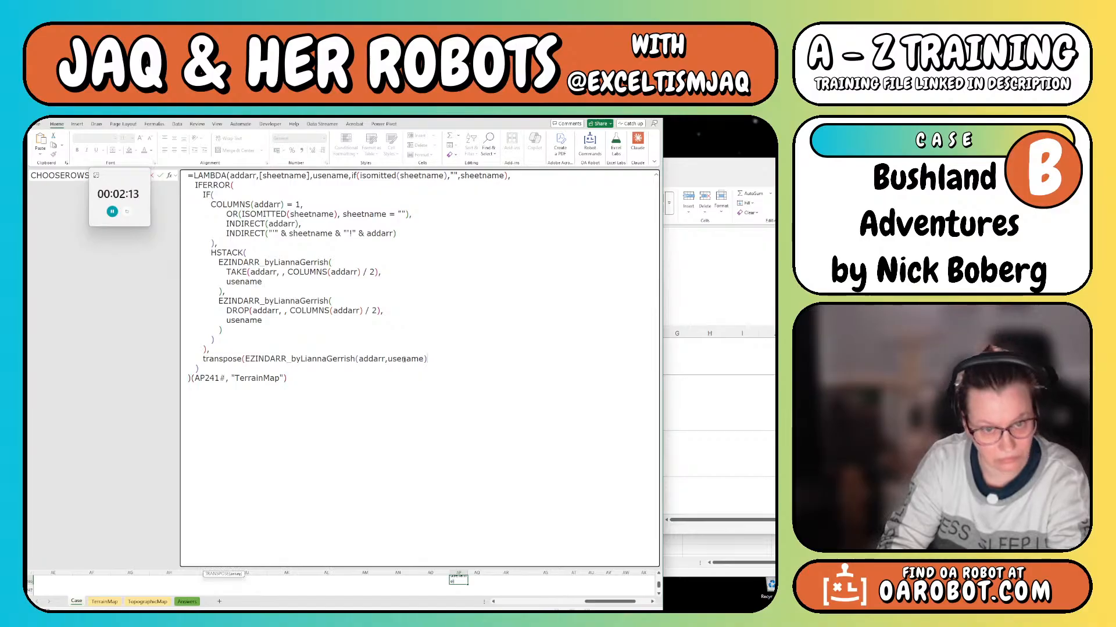
{"action": "type", "text": ")"}
Wrap addarr in its own transpose() inside the fallback call, then try to commit the lambda formula
{"action": "key", "text": "Left"}
{"action": "key", "text": "Left"}
{"action": "key", "text": "Left"}
{"action": "key", "text": "Left"}
{"action": "key", "text": "Left"}
{"action": "key", "text": "Left"}
{"action": "key", "text": "Left"}
{"action": "key", "text": "Left"}
{"action": "key", "text": "Left"}
{"action": "key", "text": "Left"}
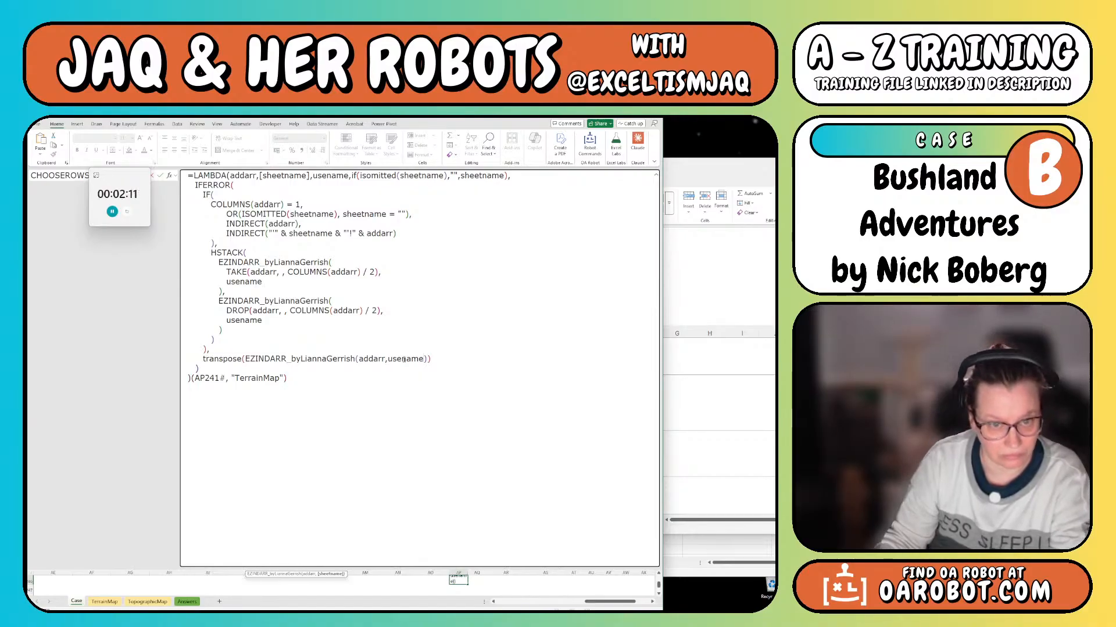
{"action": "type", "text": "transpose"}
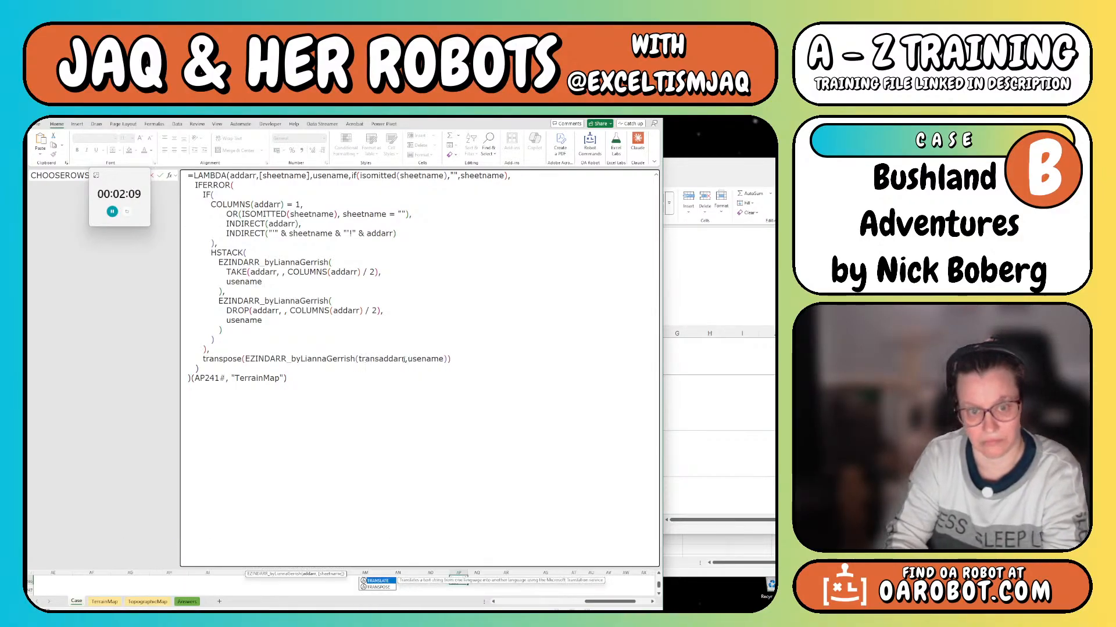
{"action": "type", "text": "("}
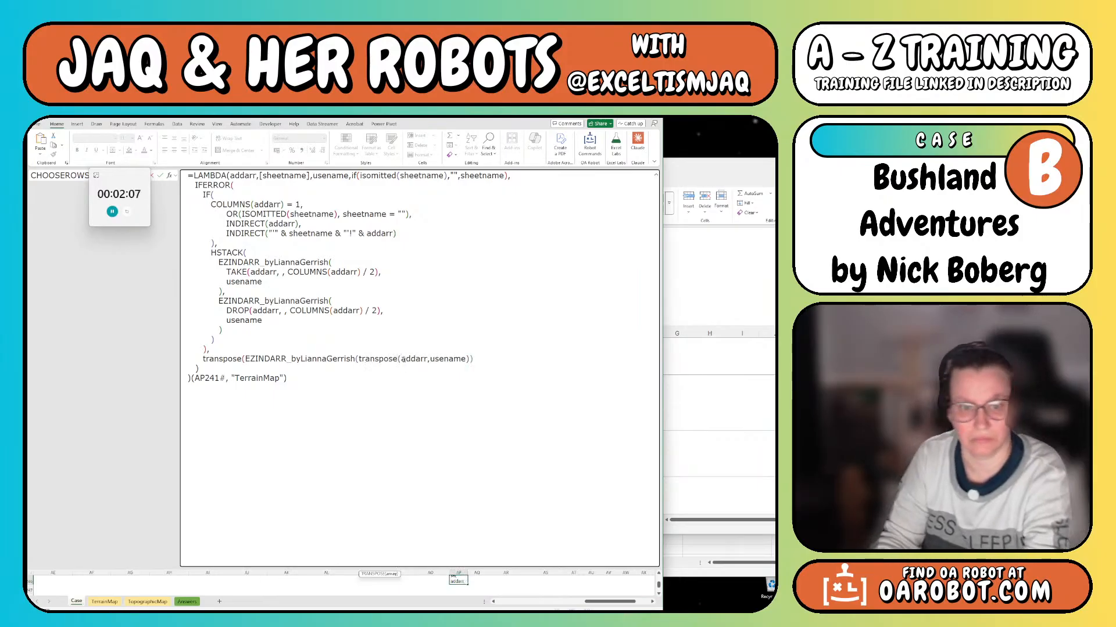
{"action": "type", "text": ")"}
{"action": "key", "text": "Return"}
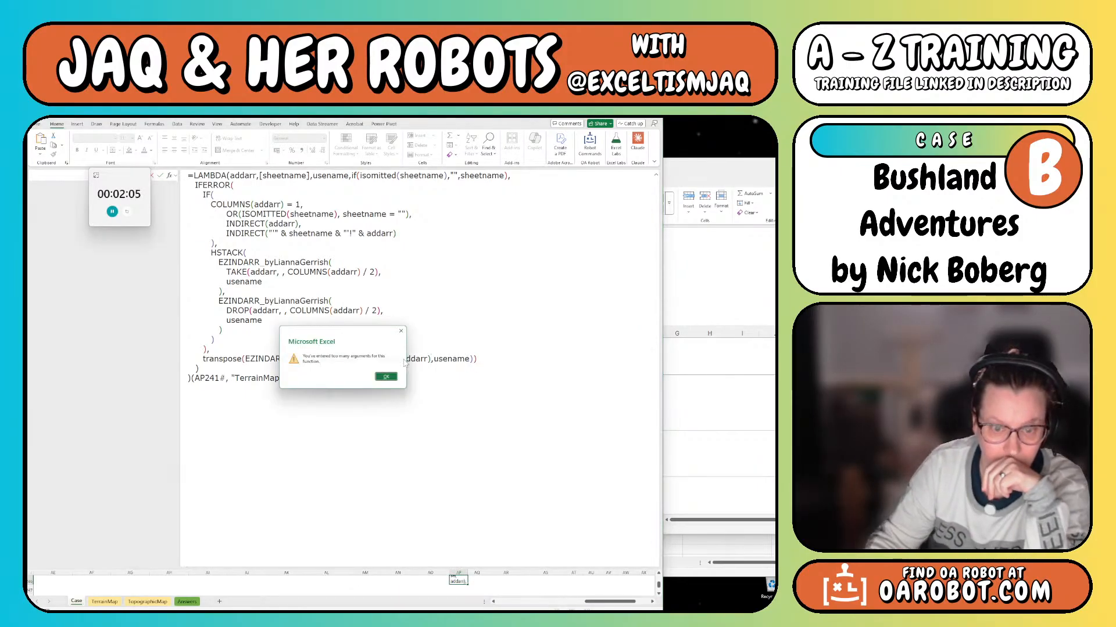
{"action": "key", "text": "Return"}
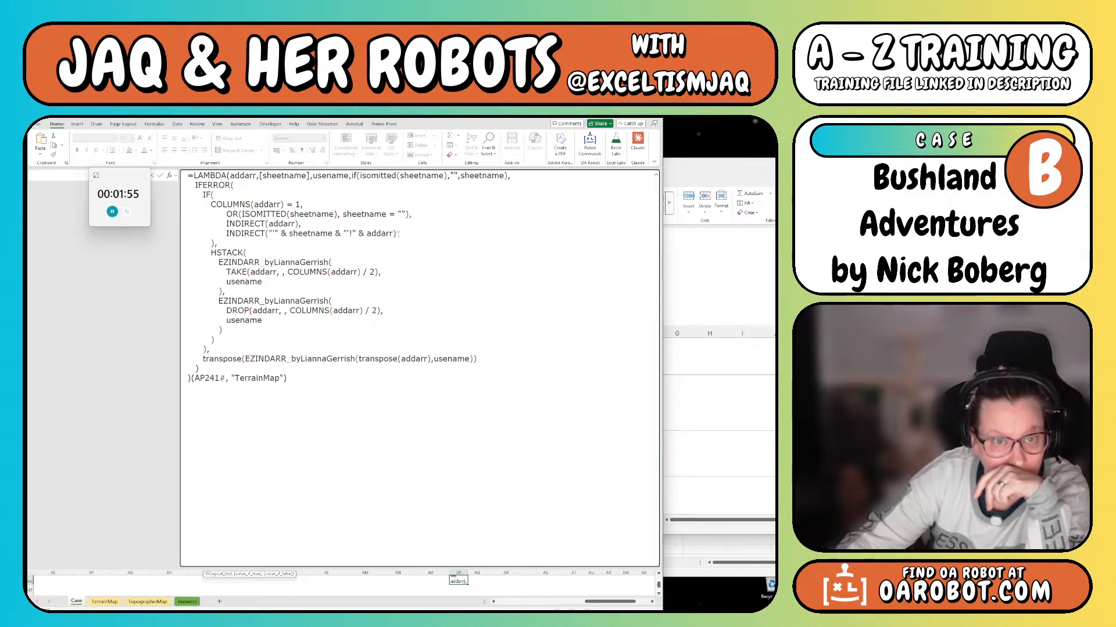
{"action": "left_click", "coordinate": [398, 235]}
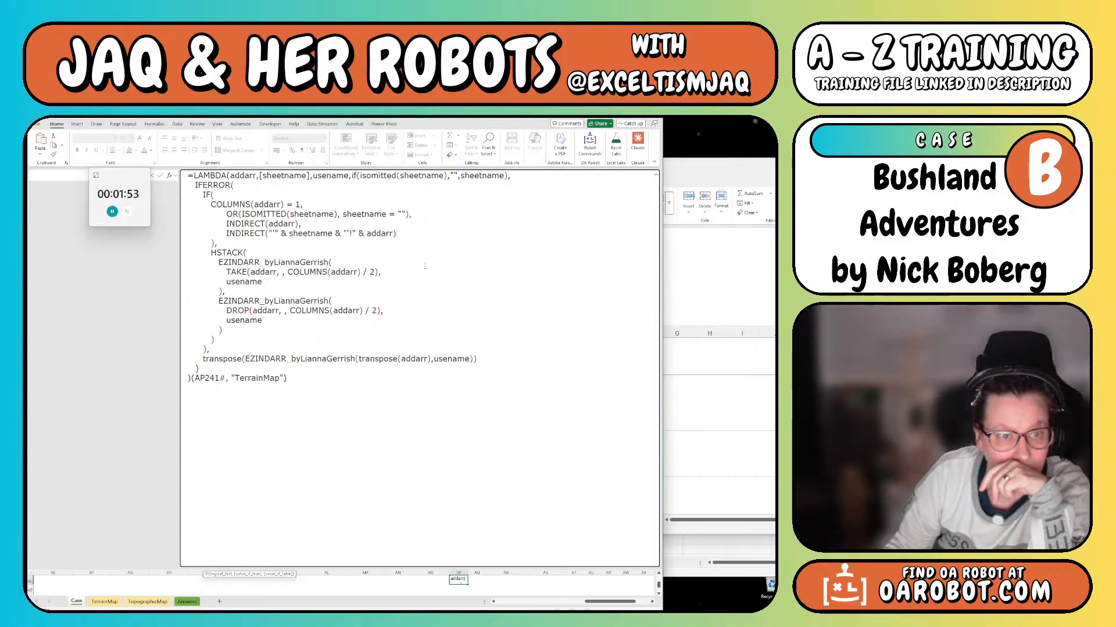
Try removing the closing parenthesis of HSTACK and committing the lambda formula
{"action": "key", "text": "Right"}
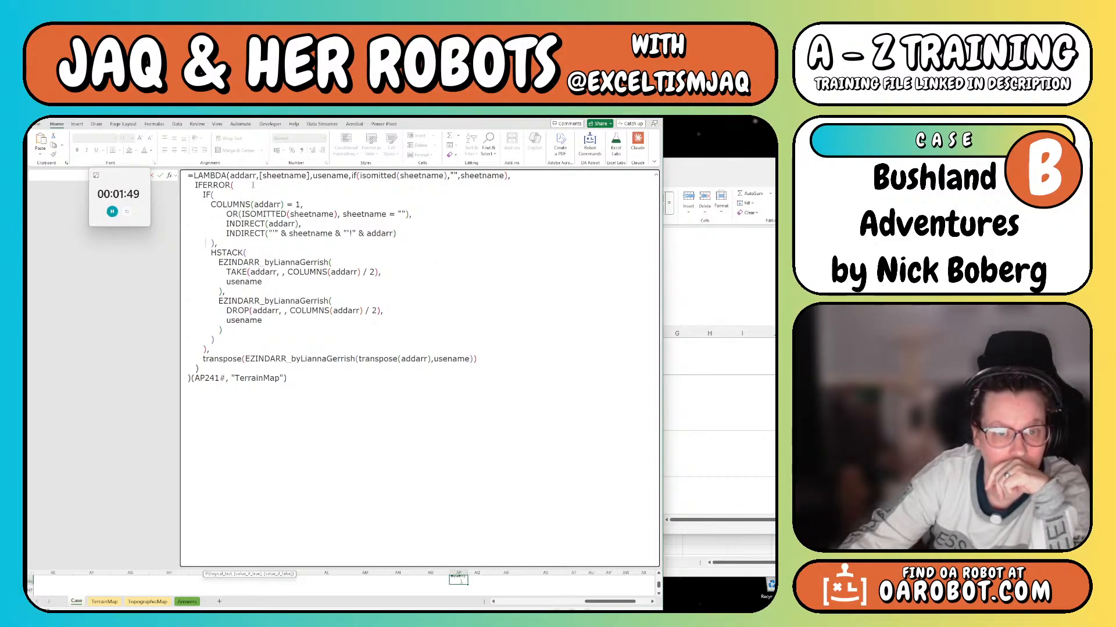
{"action": "key", "text": "Right"}
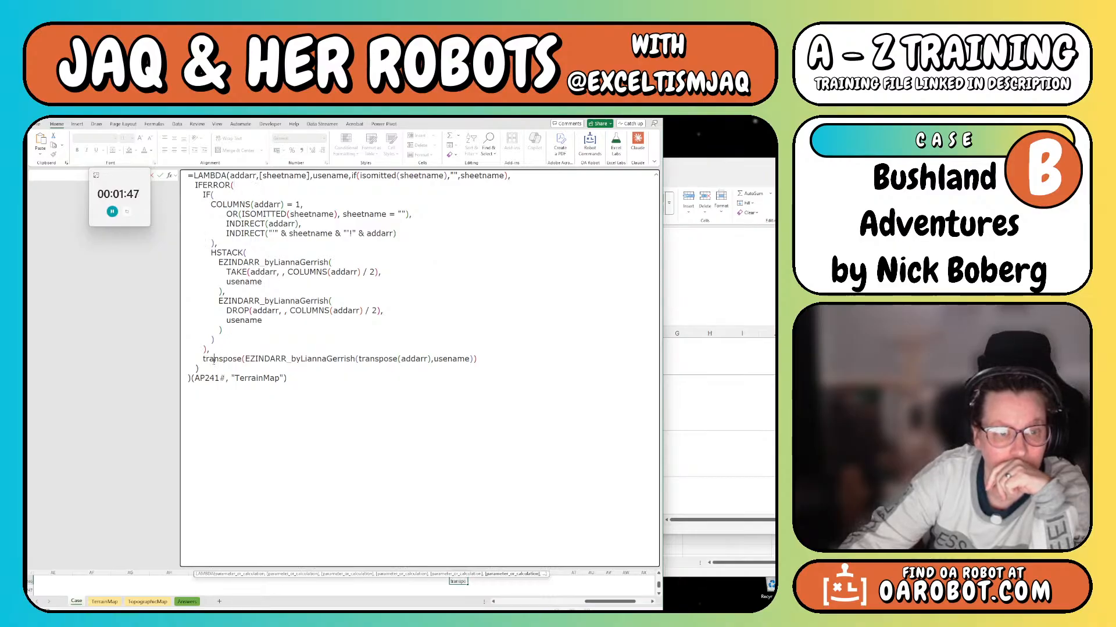
{"action": "key", "text": "Right"}
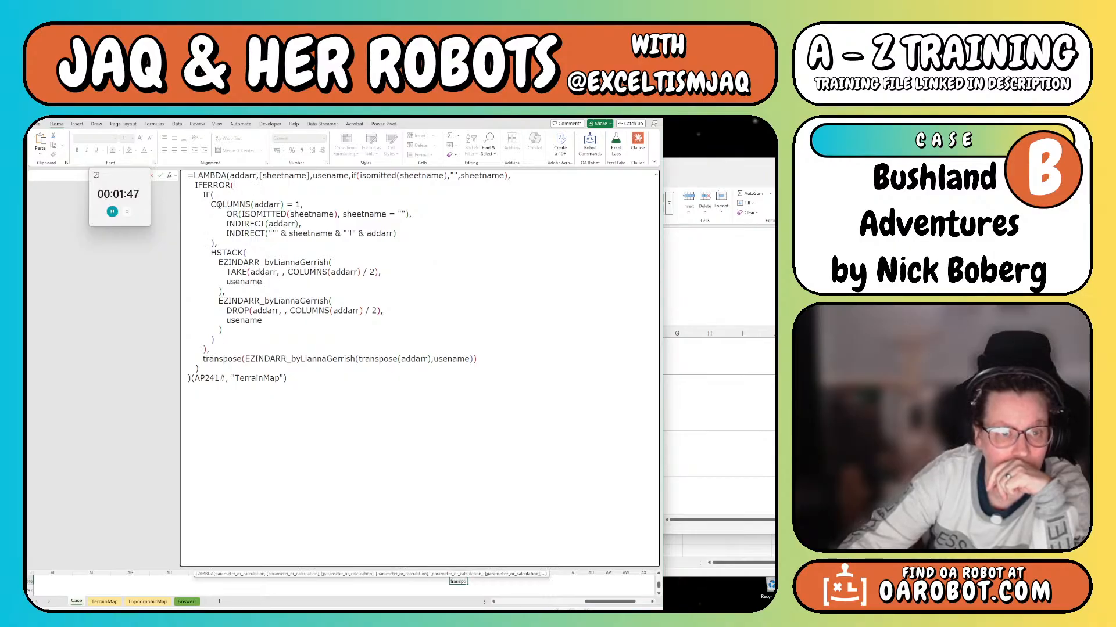
{"action": "left_click", "coordinate": [214, 340]}
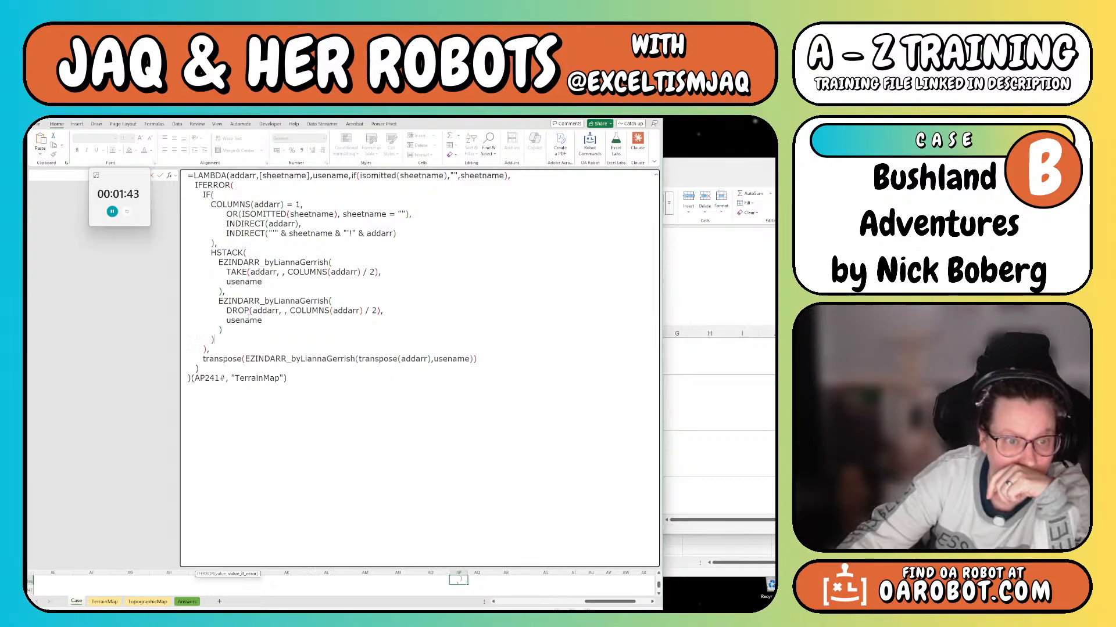
{"action": "left_click", "coordinate": [206, 348]}
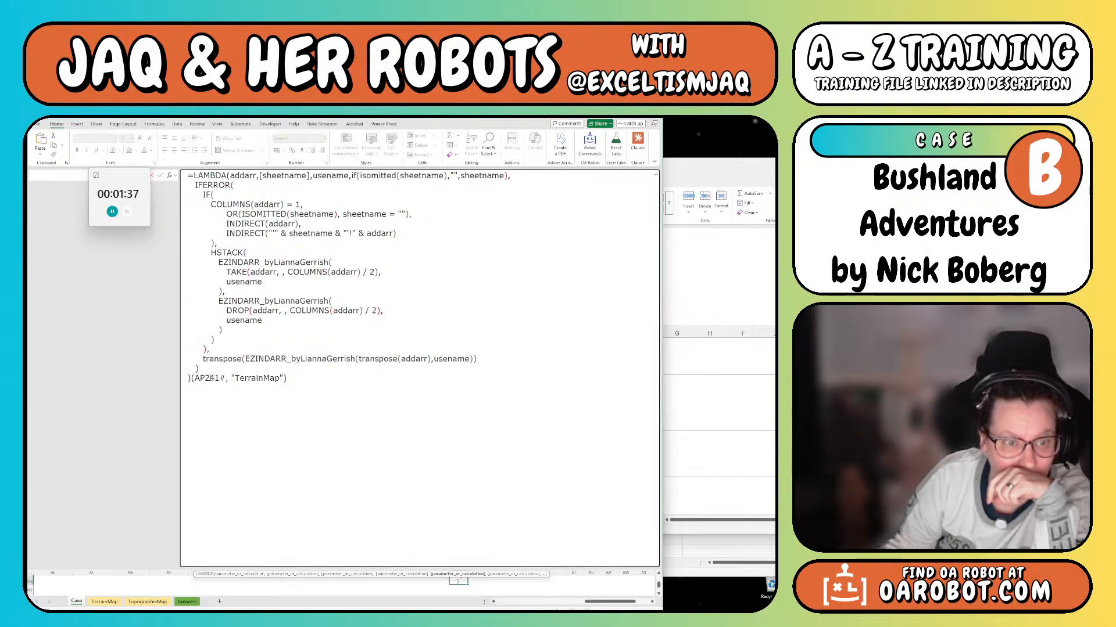
{"action": "left_click", "coordinate": [205, 339]}
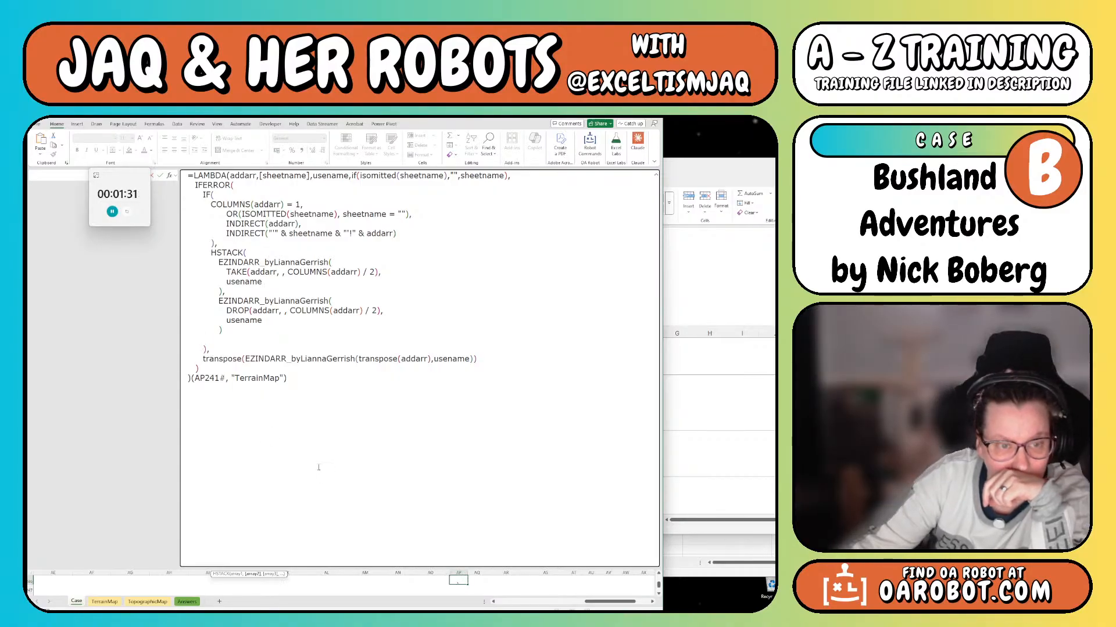
{"action": "key", "text": "Delete"}
{"action": "key", "text": "Return"}
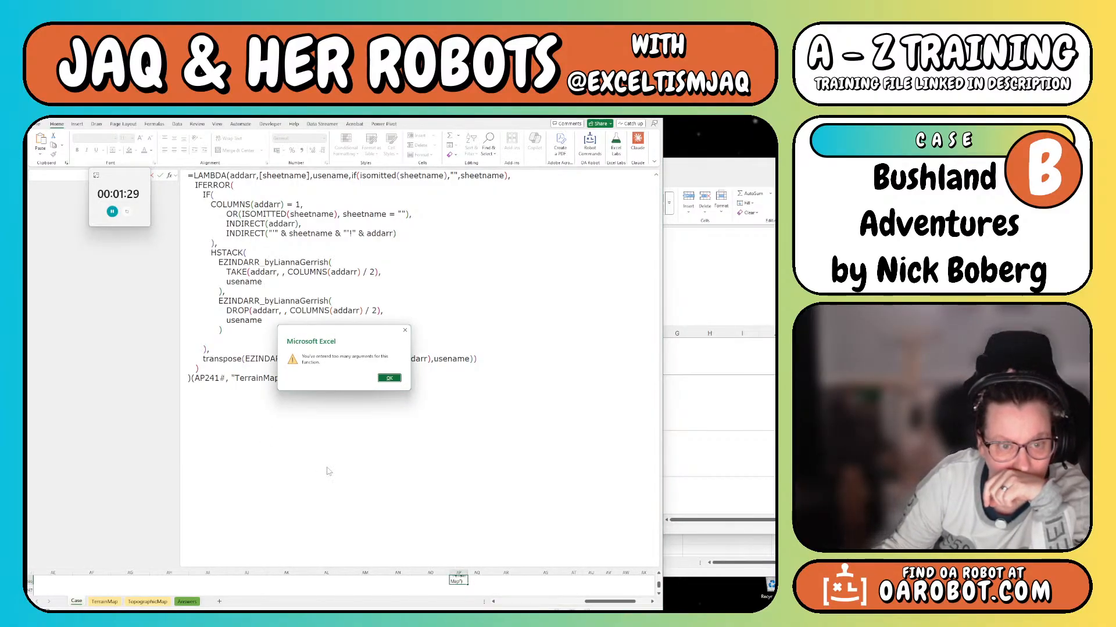
{"action": "key", "text": "Return"}
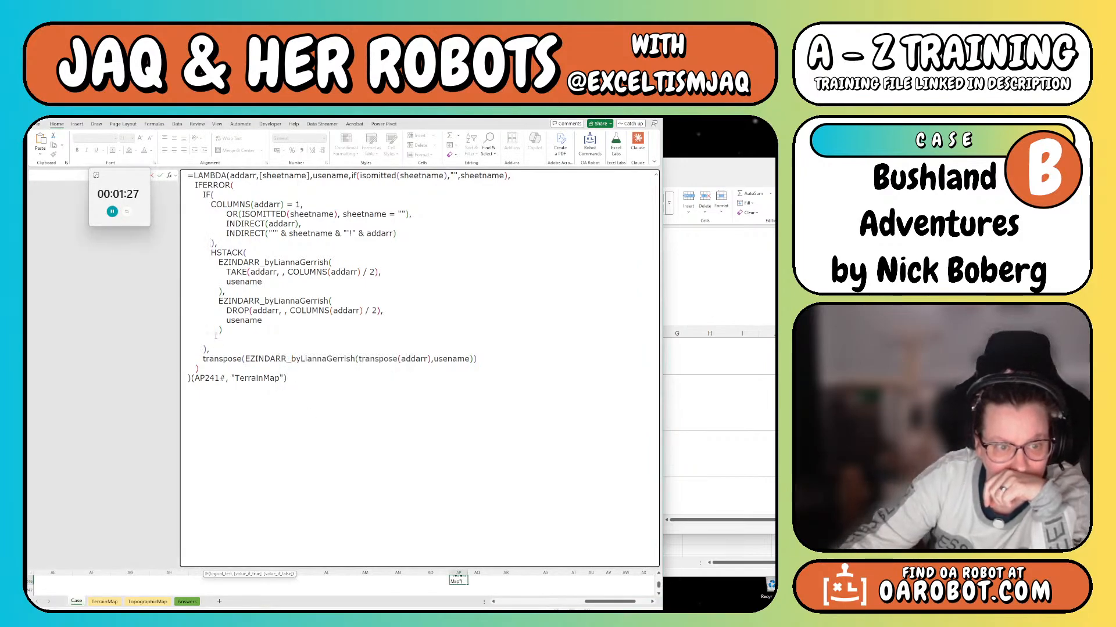
{"action": "left_click", "coordinate": [221, 348]}
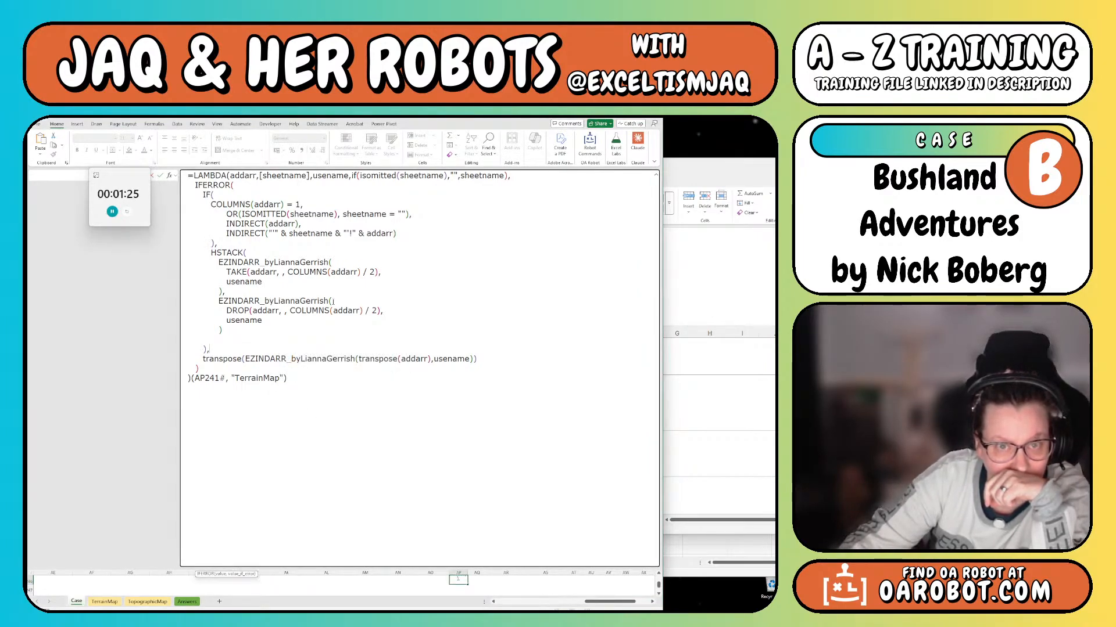
Wrap the usename definition in let(, add its closing parenthesis after IFERROR's, and try to commit the lambda formula
{"action": "left_click", "coordinate": [336, 175]}
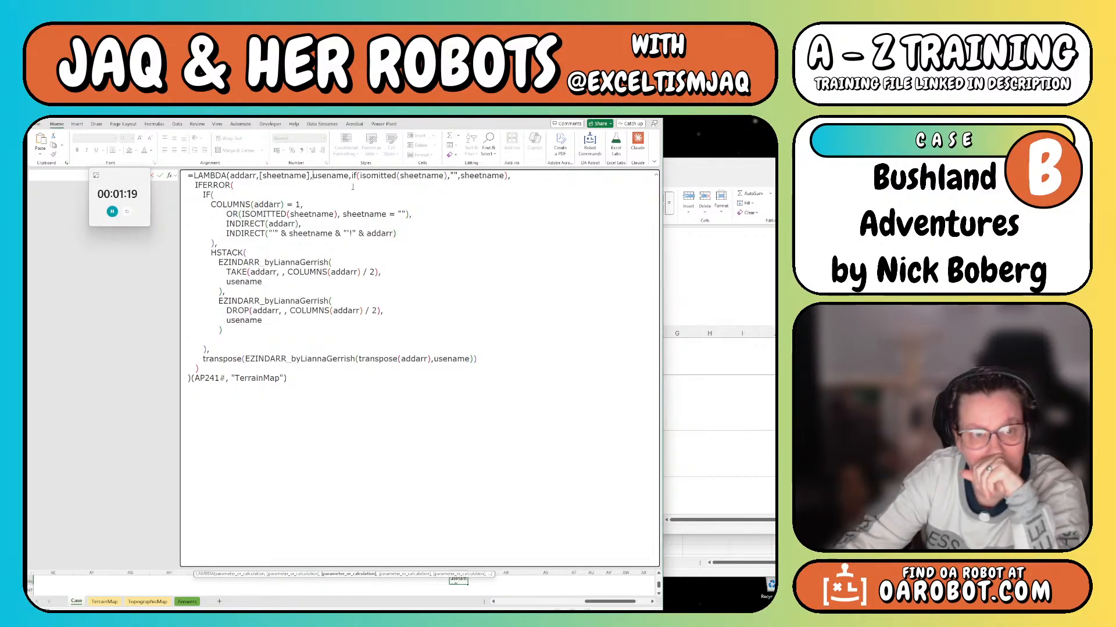
{"action": "type", "text": "(let"}
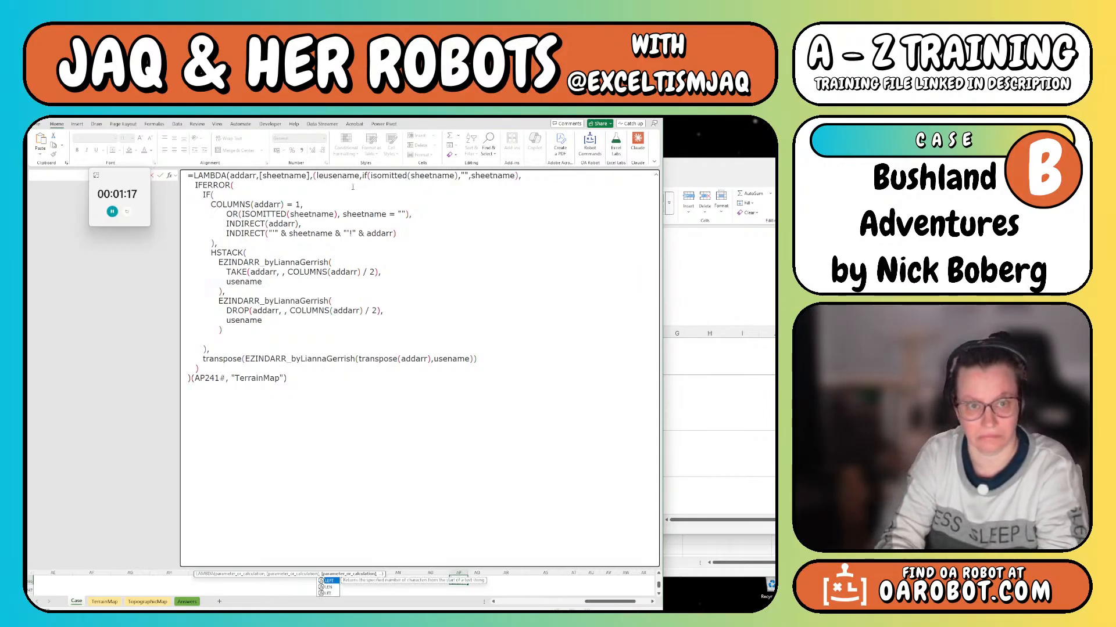
{"action": "key", "text": "BackSpace"}
{"action": "key", "text": "BackSpace"}
{"action": "key", "text": "BackSpace"}
{"action": "key", "text": "BackSpace"}
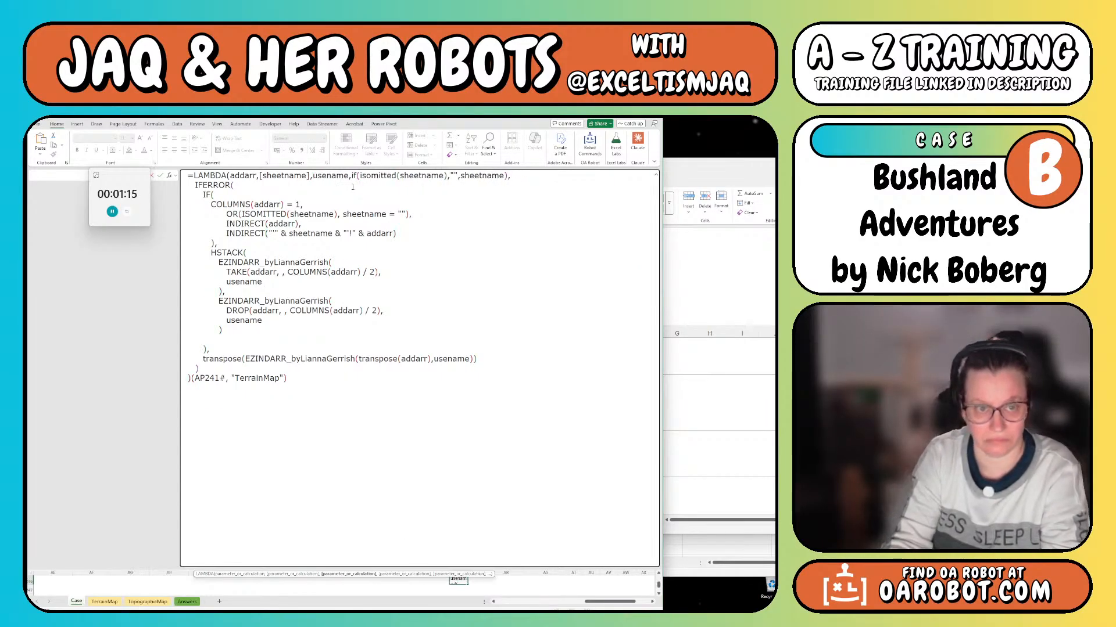
{"action": "type", "text": "let("}
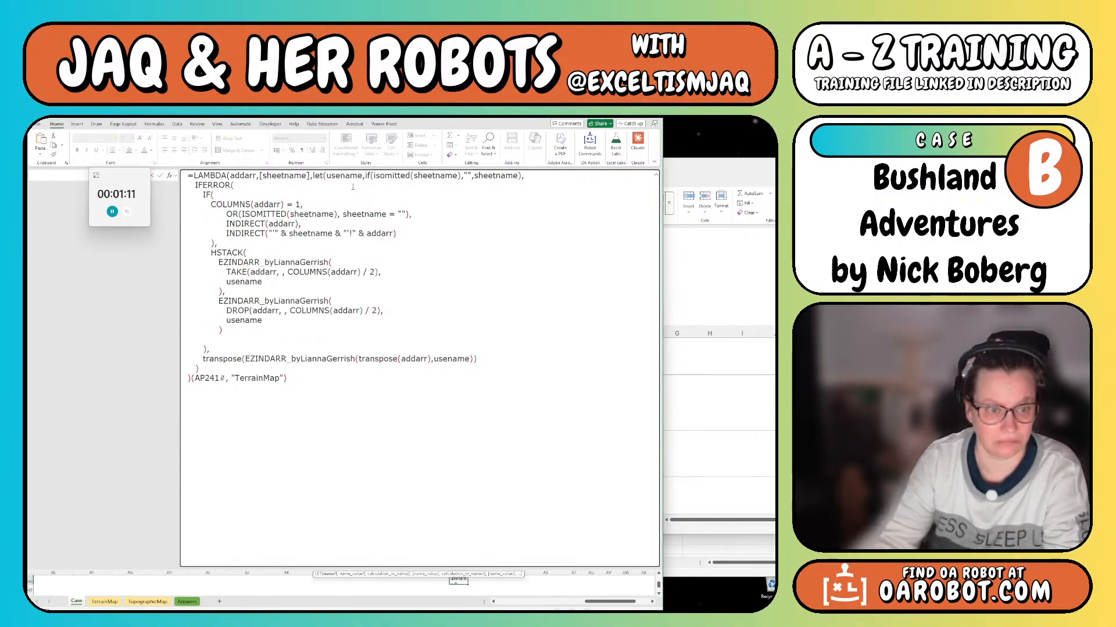
{"action": "left_click", "coordinate": [210, 368]}
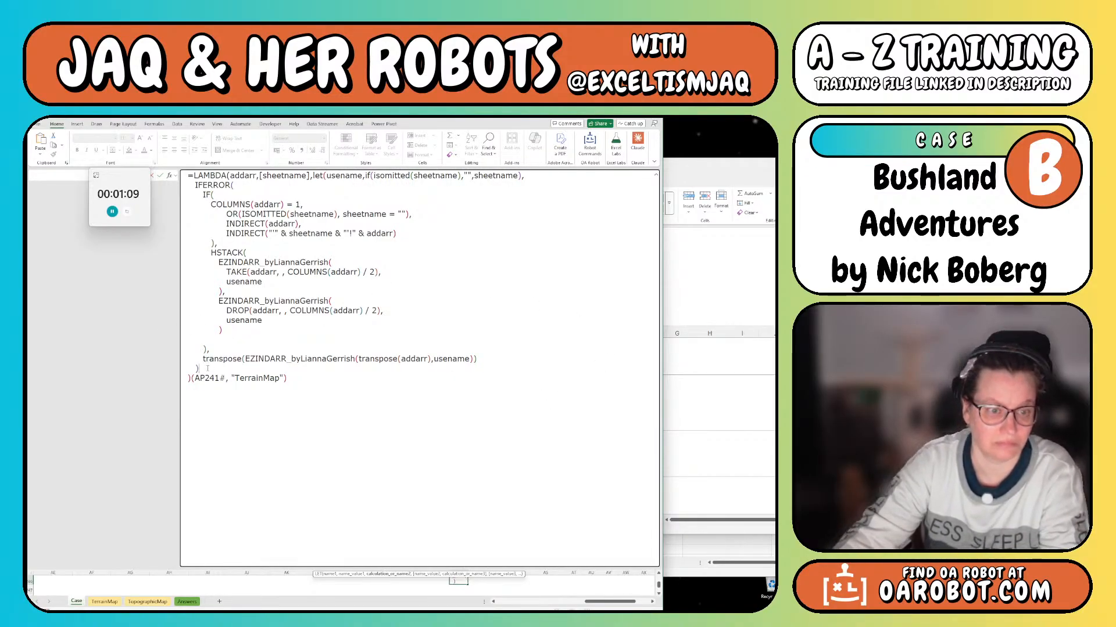
{"action": "type", "text": ")"}
{"action": "key", "text": "Return"}
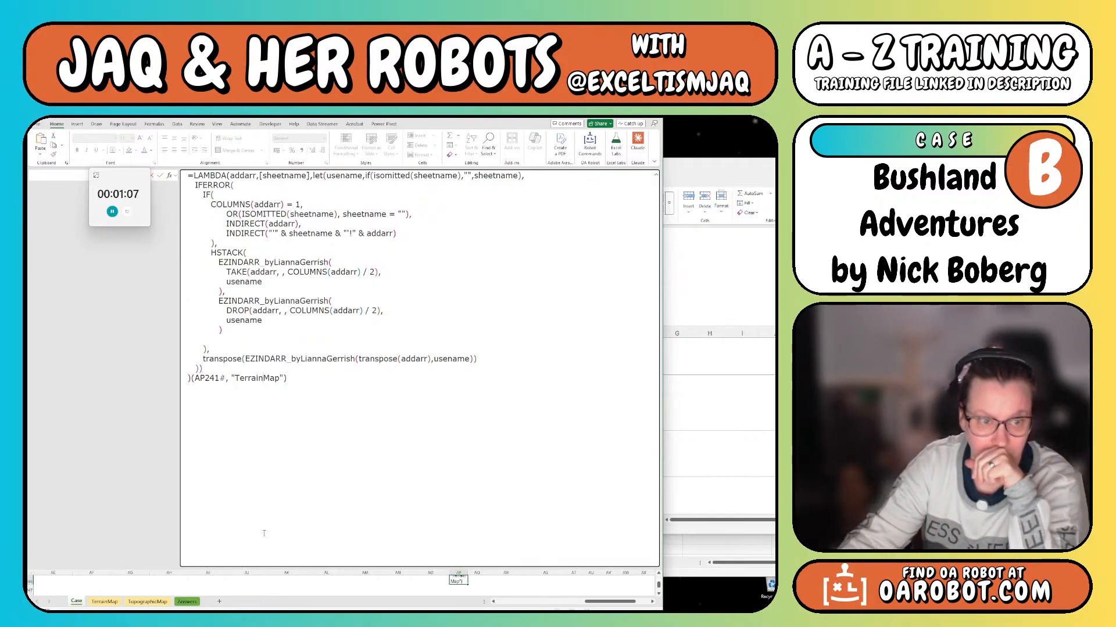
{"action": "left_click", "coordinate": [389, 379]}
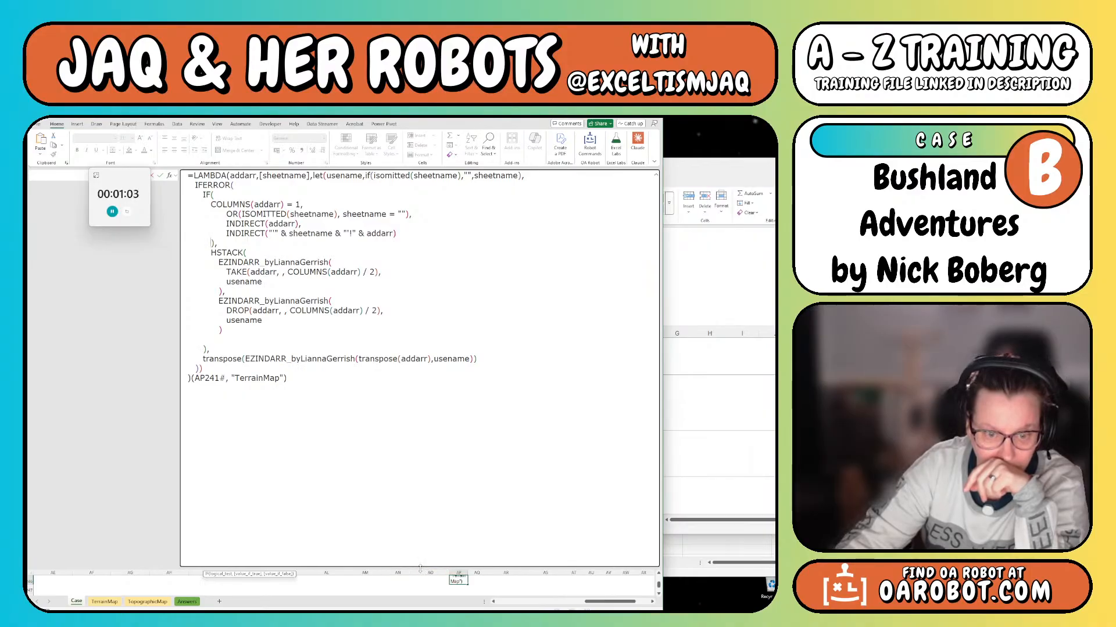
Shrink the expanded formula area so more of the grid shows, and discard the uncommitted lambda edits
{"action": "left_click_drag", "start_coordinate": [412, 569], "coordinate": [433, 395]}
{"action": "left_click_drag", "start_coordinate": [446, 324], "coordinate": [453, 424]}
{"action": "key", "text": "Escape"}
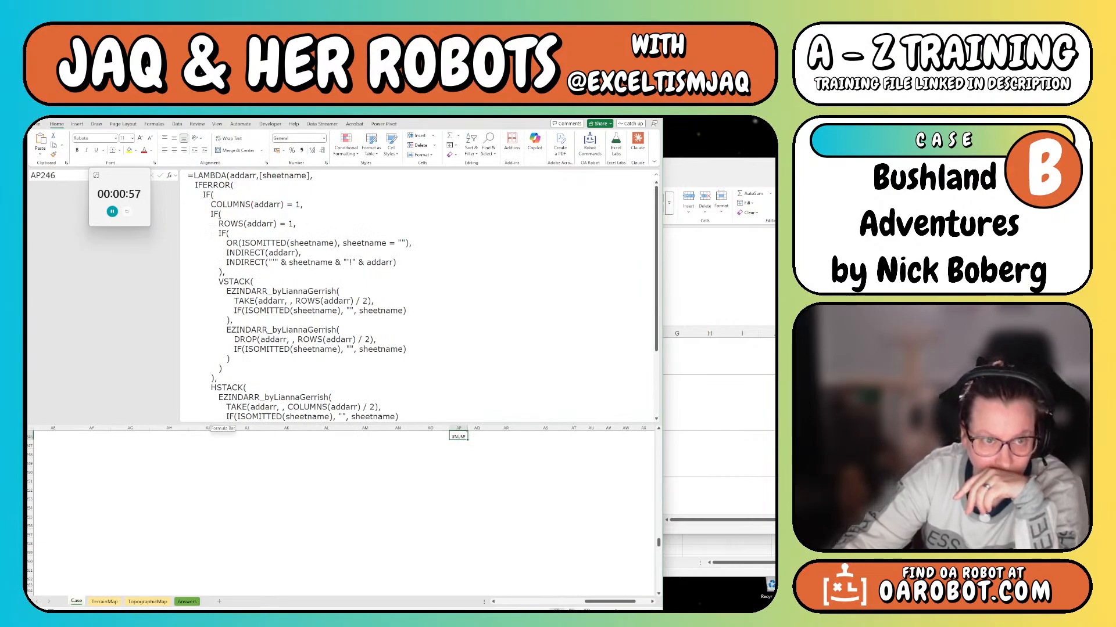
Delete the IF( ROWS(addarr) = 1, wrapper below COLUMNS(addarr) = 1 in the lambda of AP246
{"action": "left_click", "coordinate": [401, 321]}
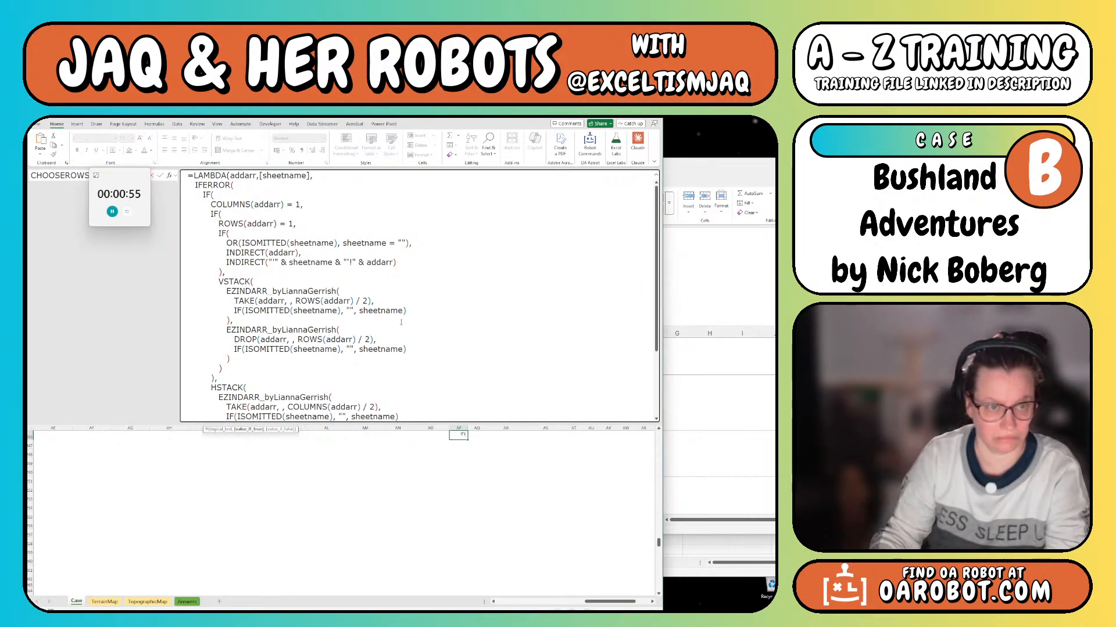
{"action": "key", "text": "shift+End"}
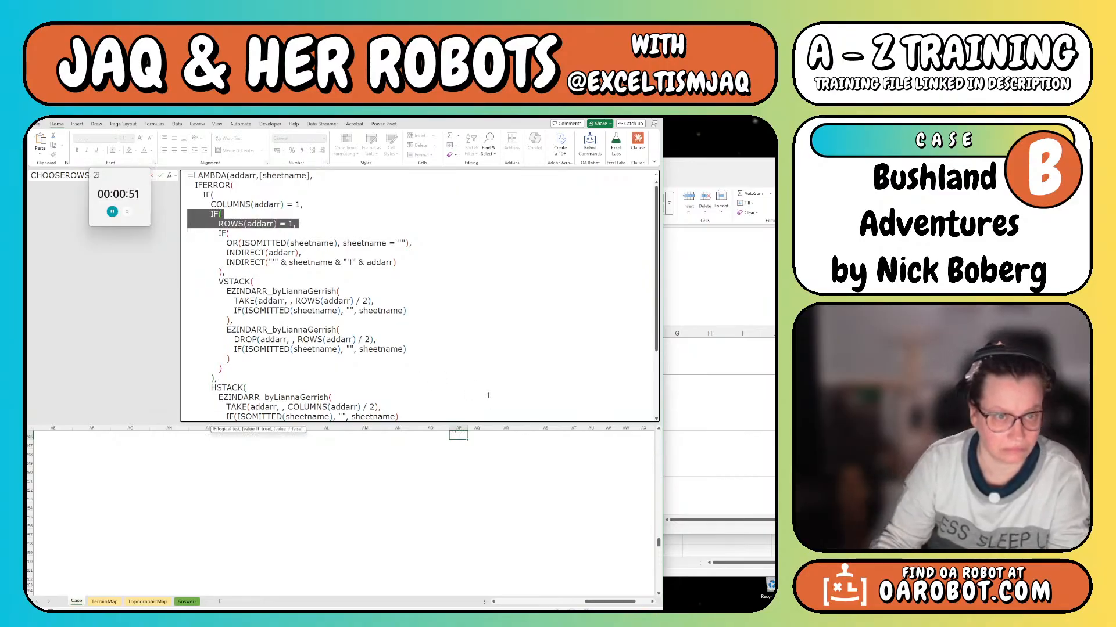
{"action": "key", "text": "Delete"}
{"action": "key", "text": "Down"}
{"action": "key", "text": "Down"}
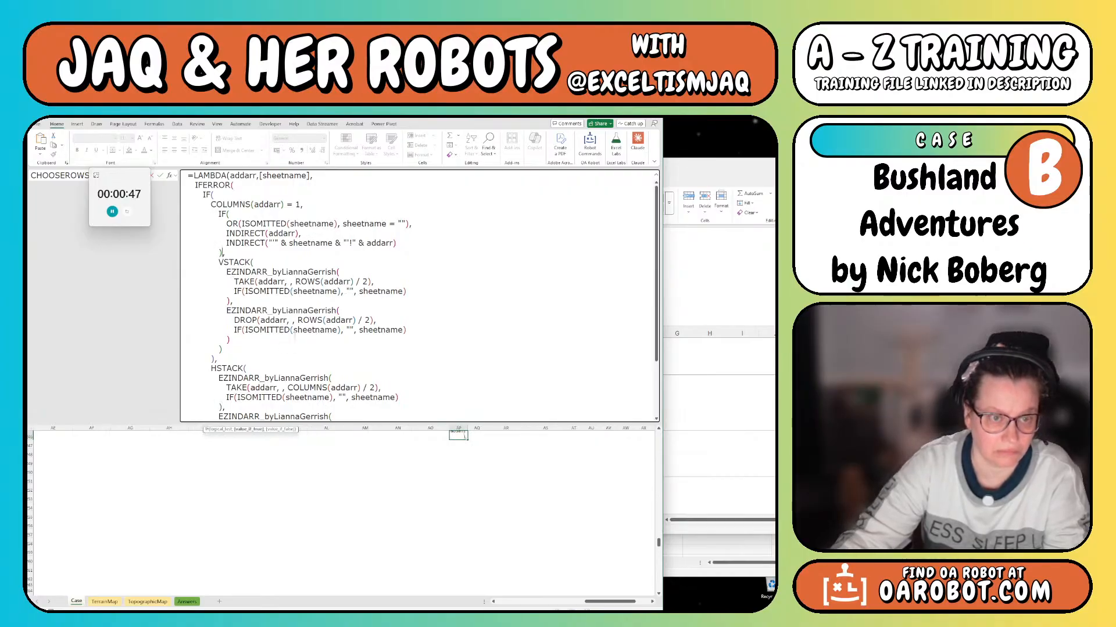
Delete the whole VSTACK block with the wrapper IF's closing parenthesis, then commit the simplified lambda in AP246
{"action": "key", "text": "shift+Down"}
{"action": "key", "text": "shift+Down"}
{"action": "key", "text": "shift+Down"}
{"action": "key", "text": "shift+Down"}
{"action": "key", "text": "shift+Down"}
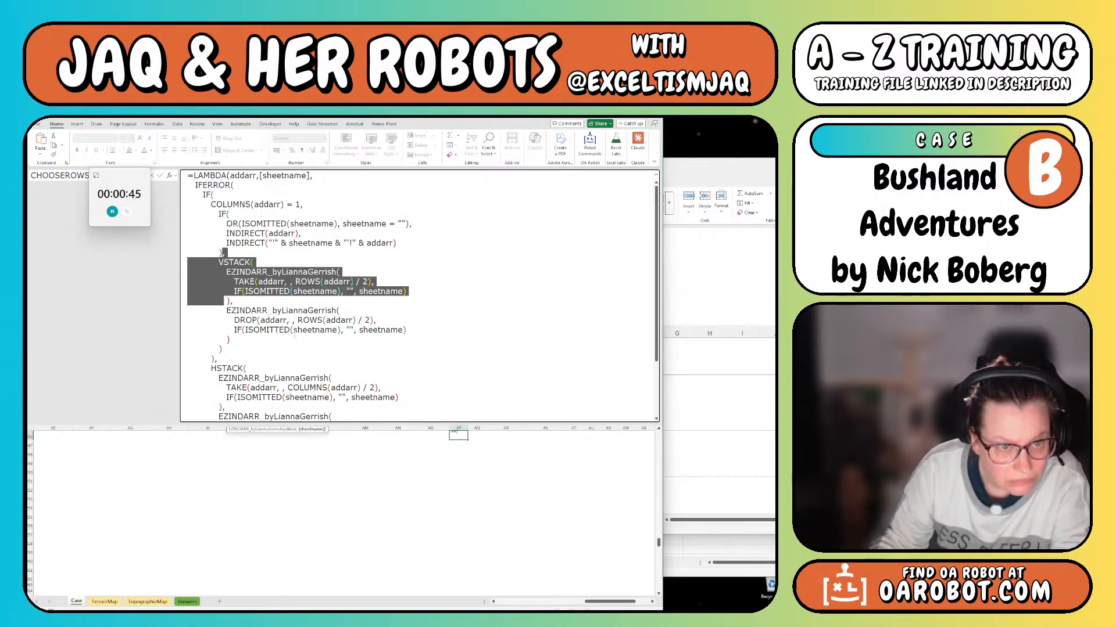
{"action": "key", "text": "shift+Down"}
{"action": "key", "text": "shift+Down"}
{"action": "key", "text": "shift+Down"}
{"action": "key", "text": "shift+Down"}
{"action": "key", "text": "shift+Down"}
{"action": "key", "text": "shift+Down"}
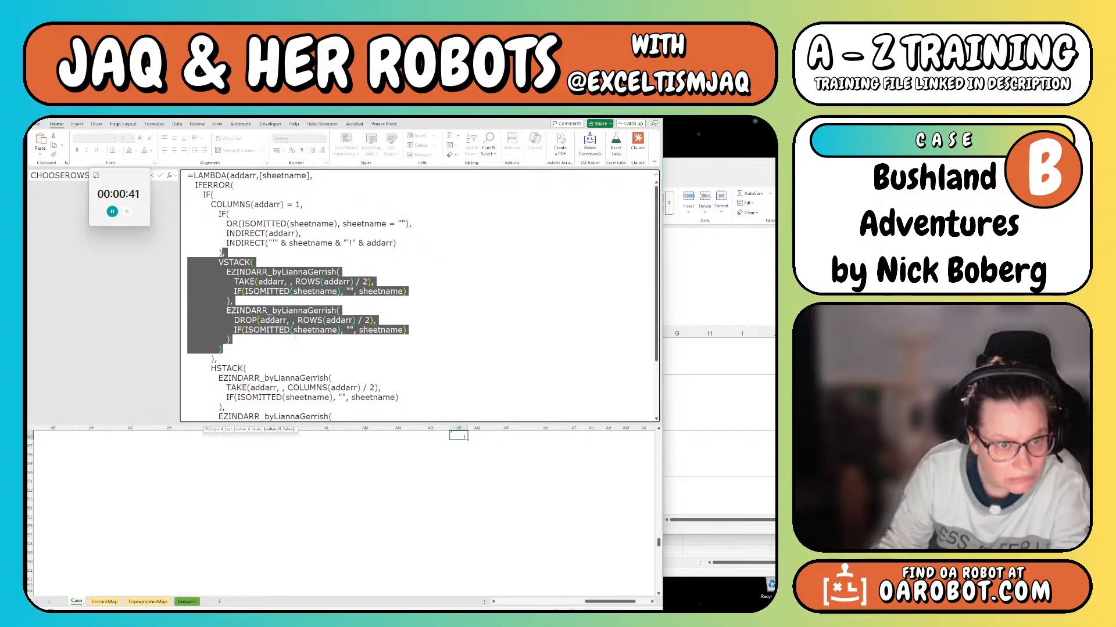
{"action": "key", "text": "shift+Down"}
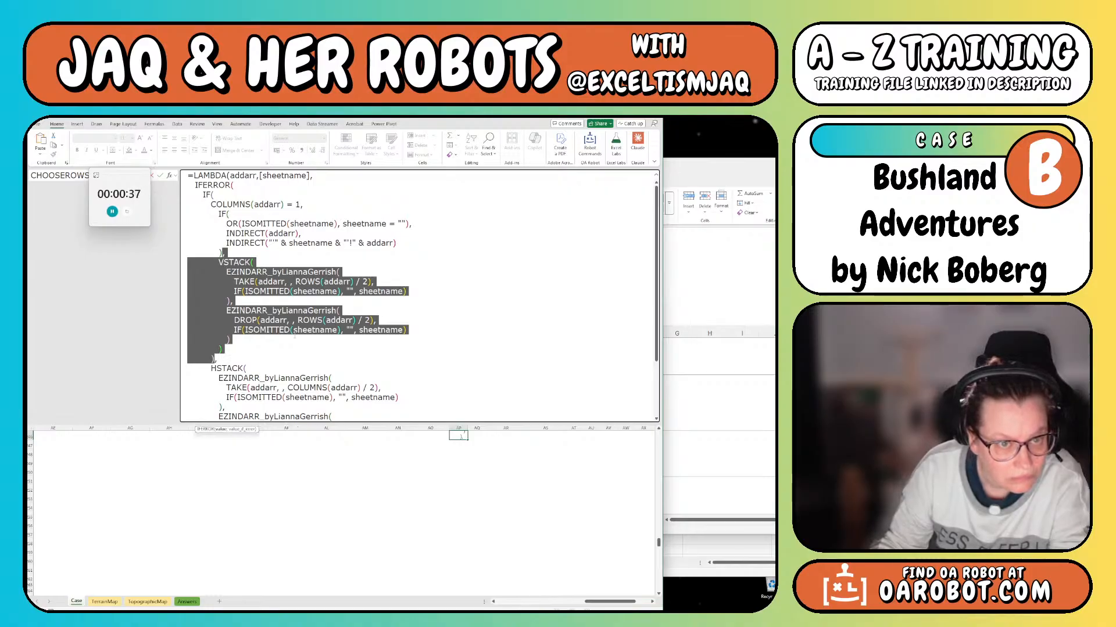
{"action": "key", "text": "Delete"}
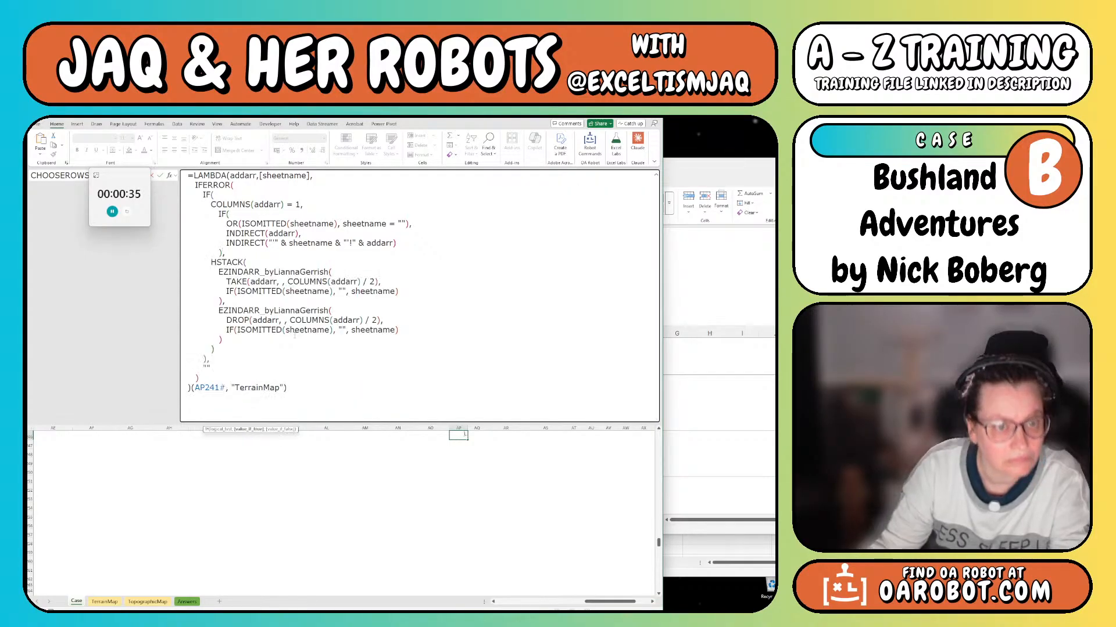
{"action": "key", "text": "ctrl+Return"}
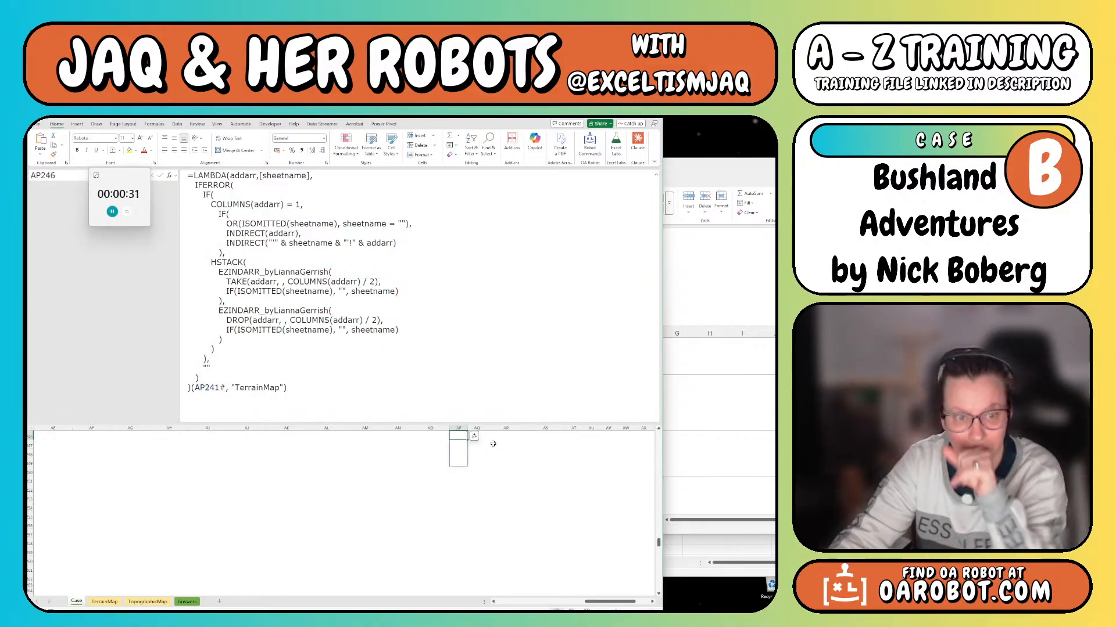
Clear the "" fallback of IFERROR and open let(usename, after [sheetname] in the lambda's first line
{"action": "left_click", "coordinate": [214, 367]}
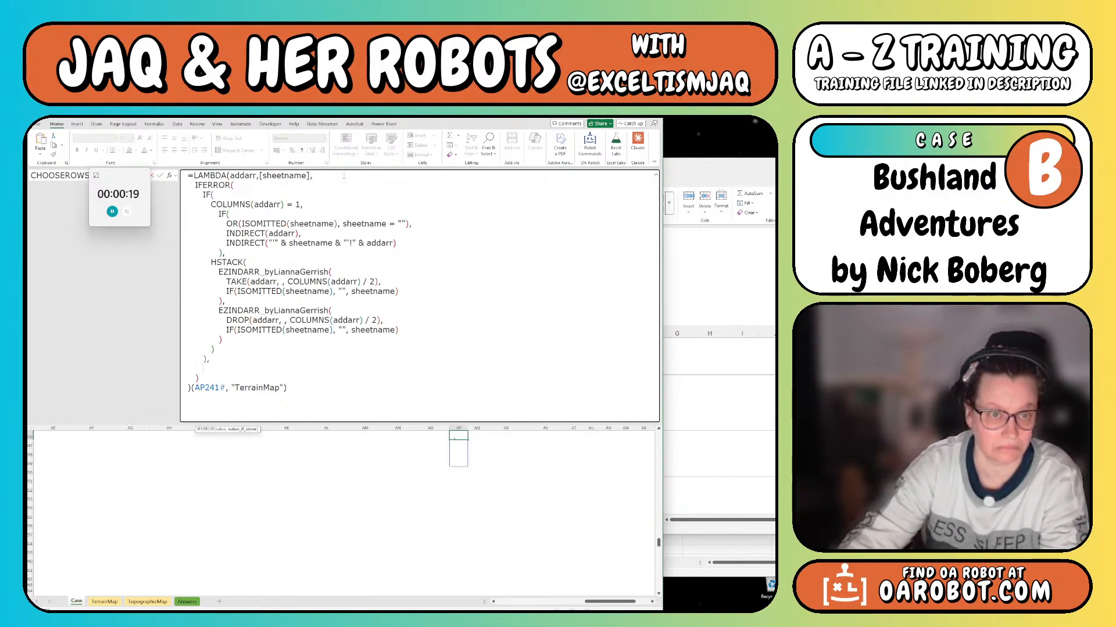
{"action": "left_click", "coordinate": [343, 176]}
{"action": "type", "text": "let"}
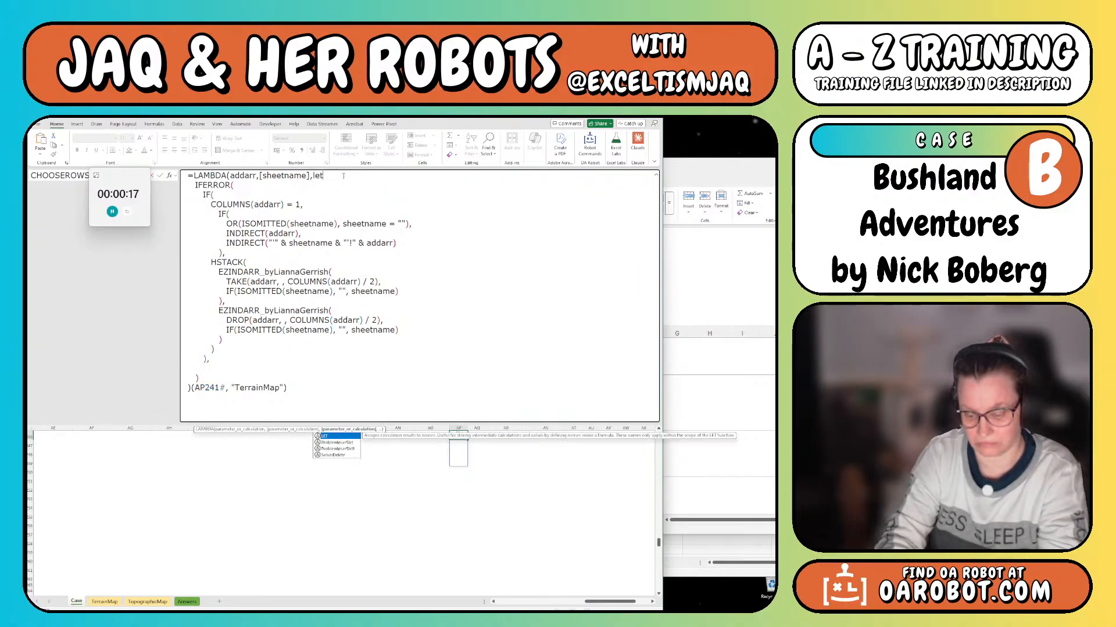
{"action": "type", "text": "(usernam"}
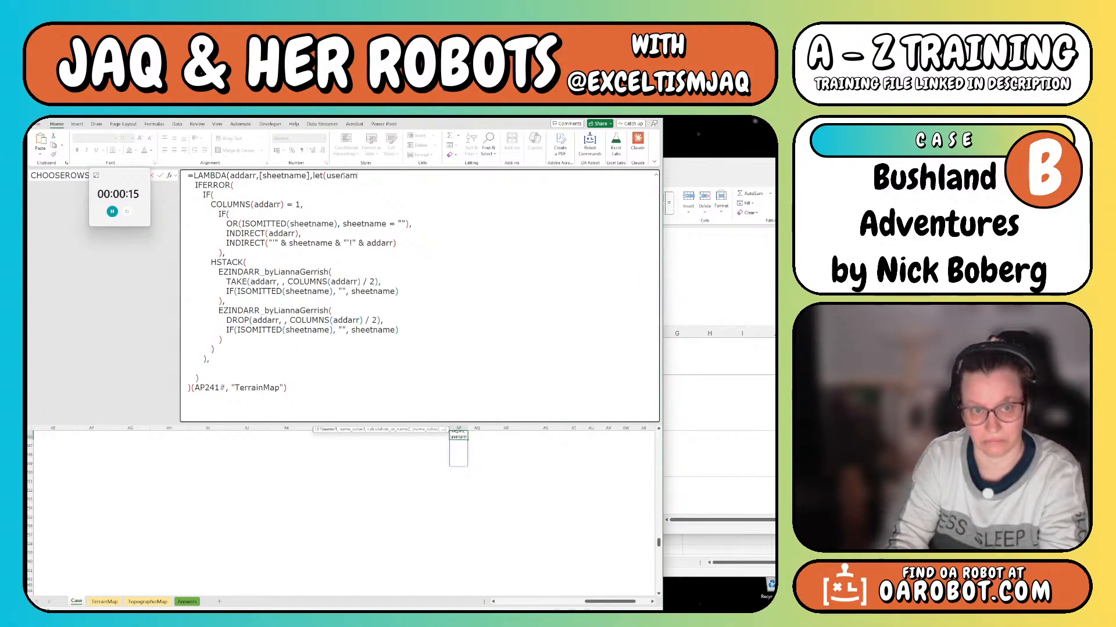
{"action": "type", "text": "e,"}
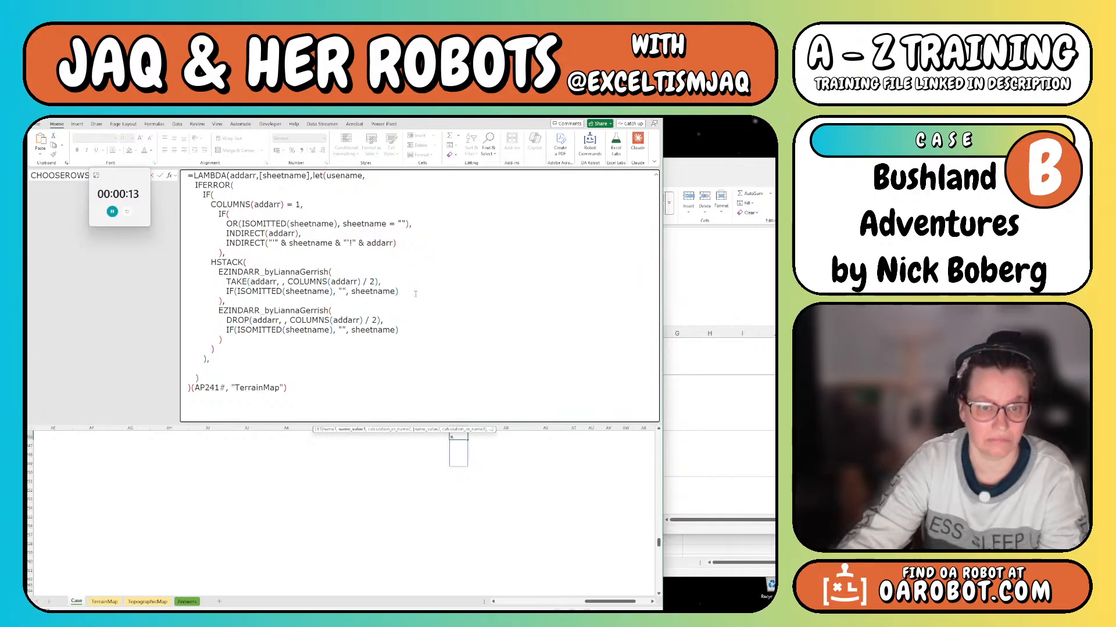
Copy IF(ISOMITTED(sheetname), "", sheetname) from the TAKE call in as usename's value, add a comma, and try to commit the formula
{"action": "left_click", "coordinate": [415, 294]}
{"action": "key", "text": "shift+Home"}
{"action": "key", "text": "ctrl+shift+Right"}
{"action": "key", "text": "ctrl+shift+Right"}
{"action": "key", "text": "ctrl+shift+Left"}
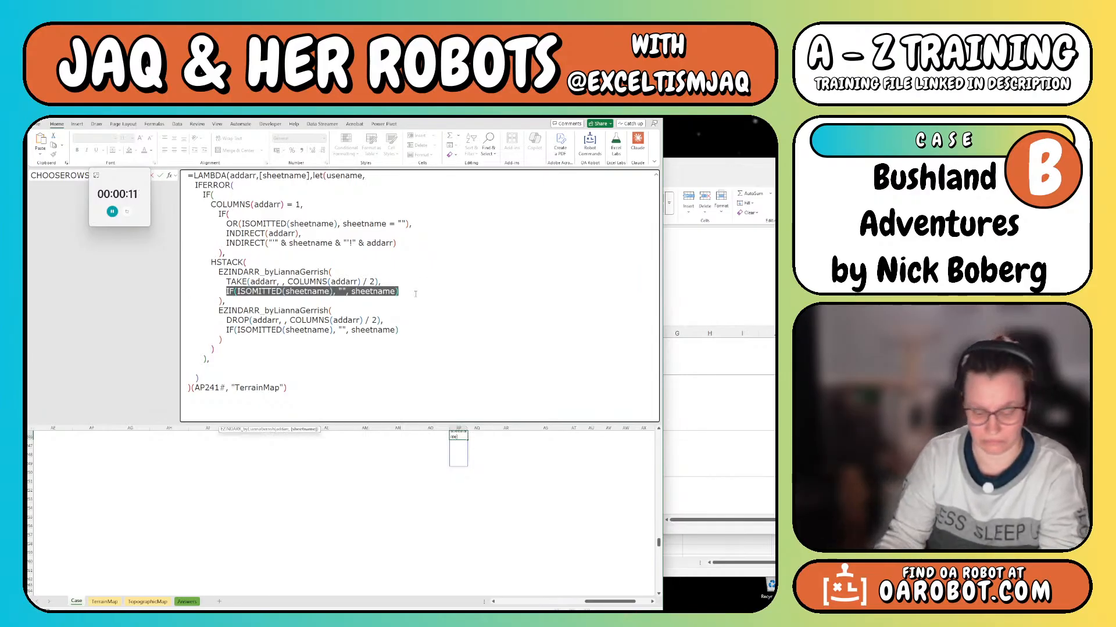
{"action": "key", "text": "ctrl+c"}
{"action": "left_click", "coordinate": [384, 175]}
{"action": "key", "text": "ctrl+v"}
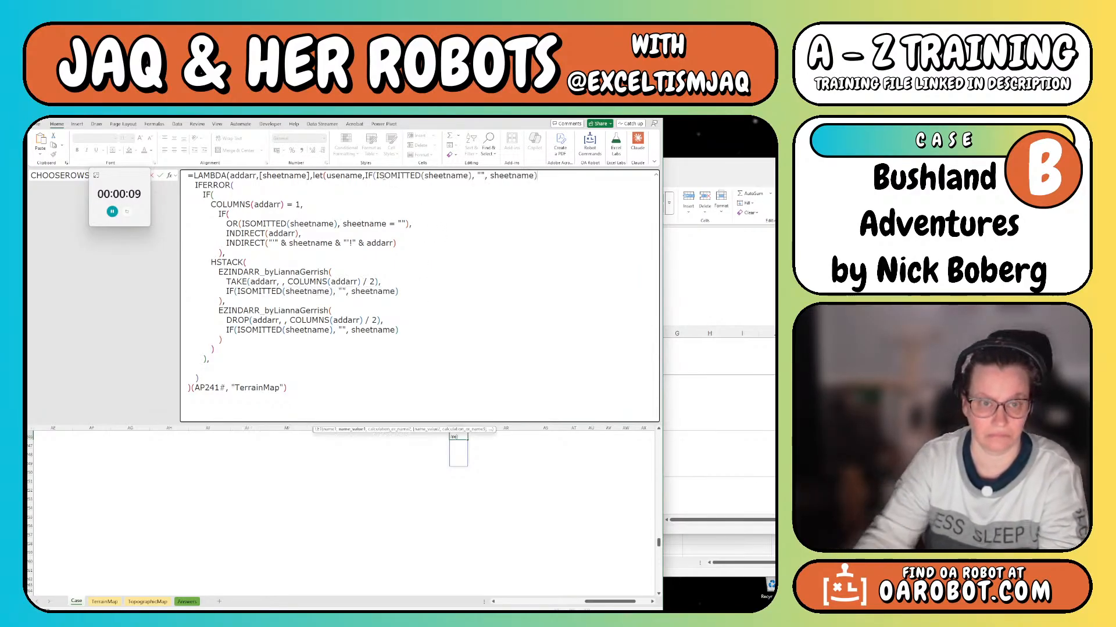
{"action": "type", "text": ","}
{"action": "key", "text": "Return"}
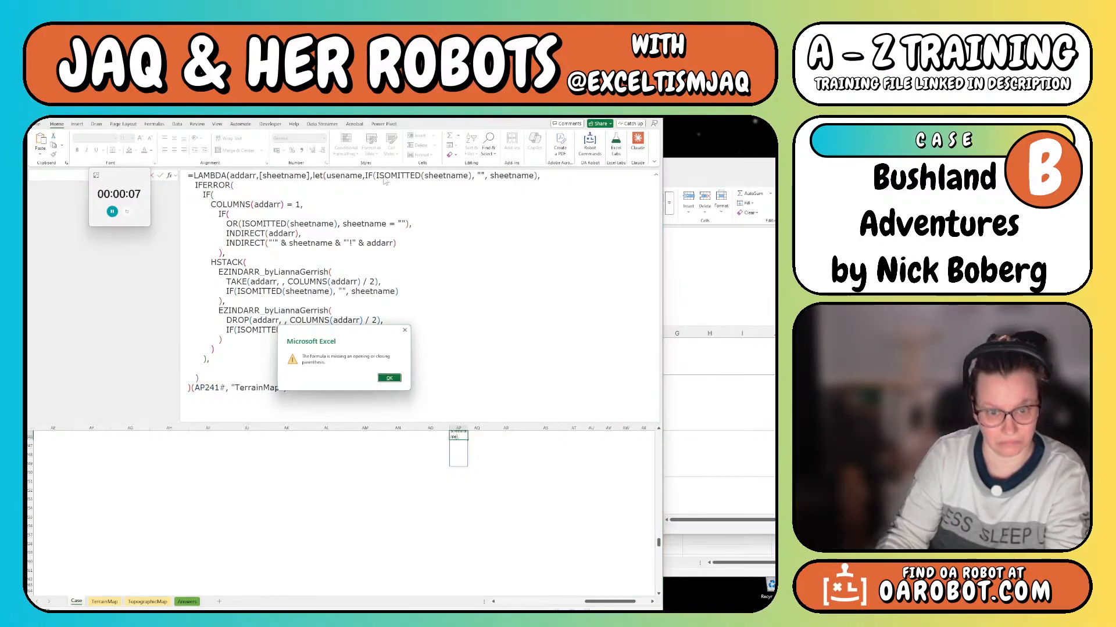
{"action": "key", "text": "Return"}
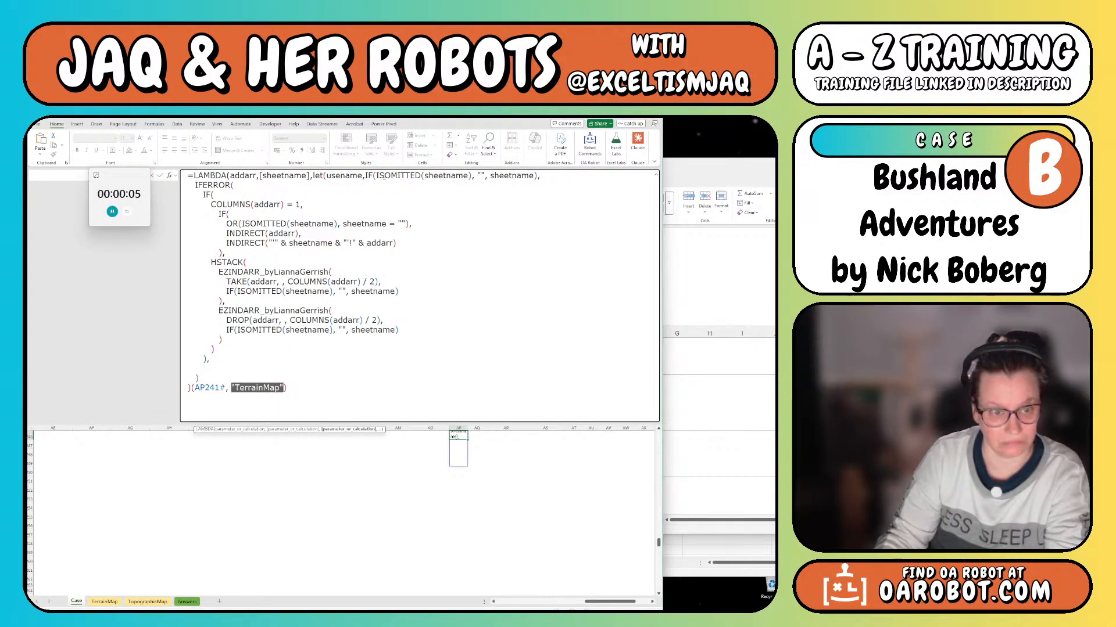
Add the LET closing parenthesis on the blank line below IFERROR's comma, commit the formula, and close the timer
{"action": "key", "text": "Up"}
{"action": "key", "text": "Up"}
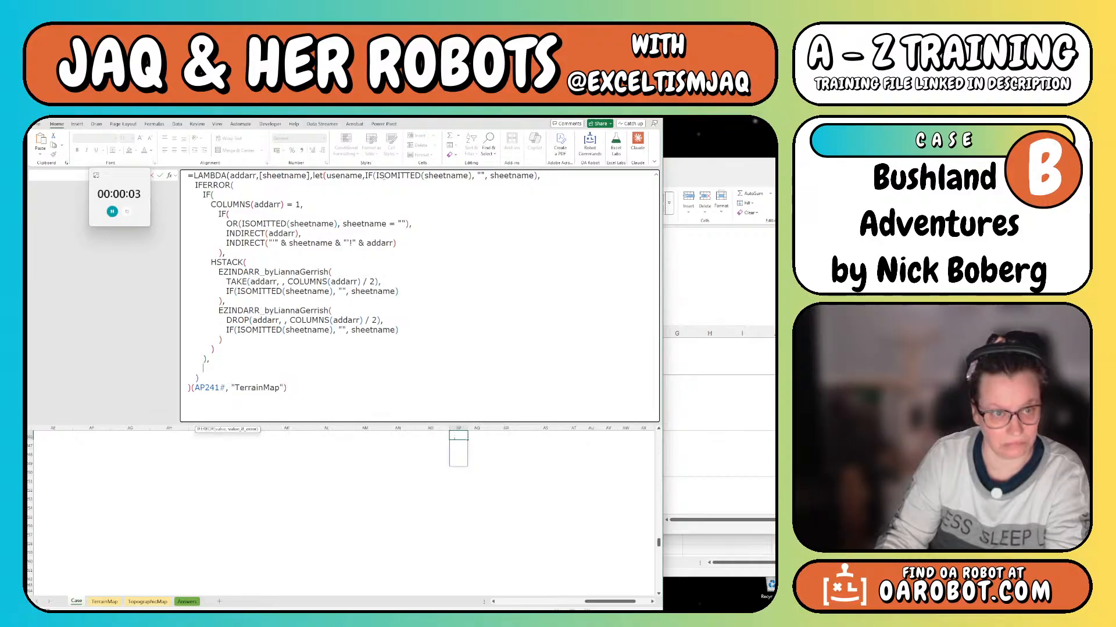
{"action": "type", "text": ")"}
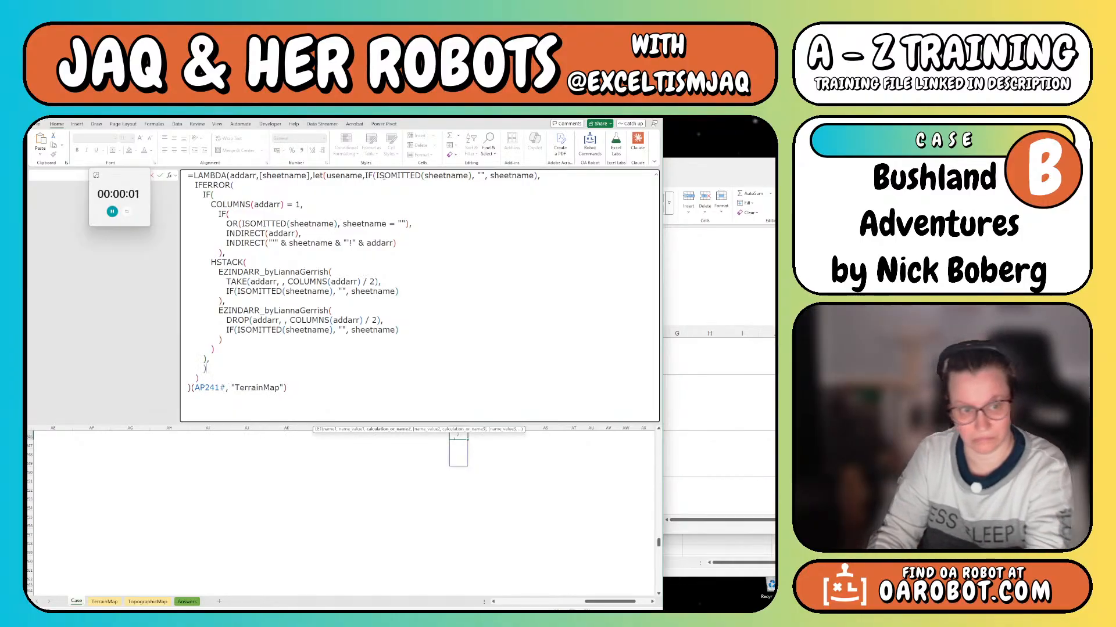
{"action": "key", "text": "Return"}
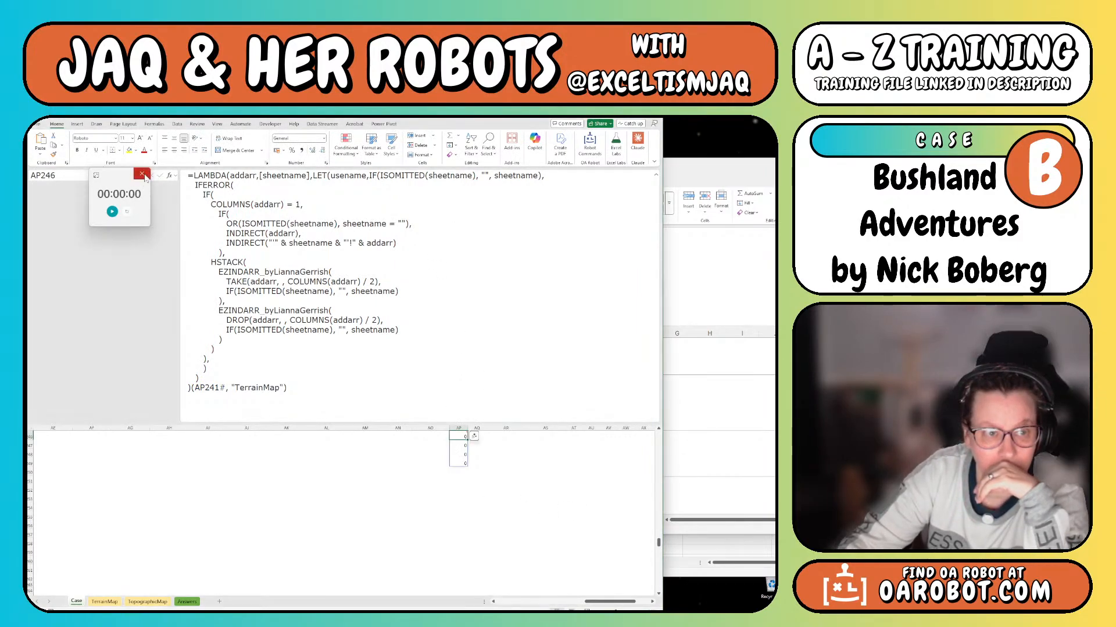
{"action": "left_click", "coordinate": [142, 175]}
{"action": "left_click", "coordinate": [462, 437]}
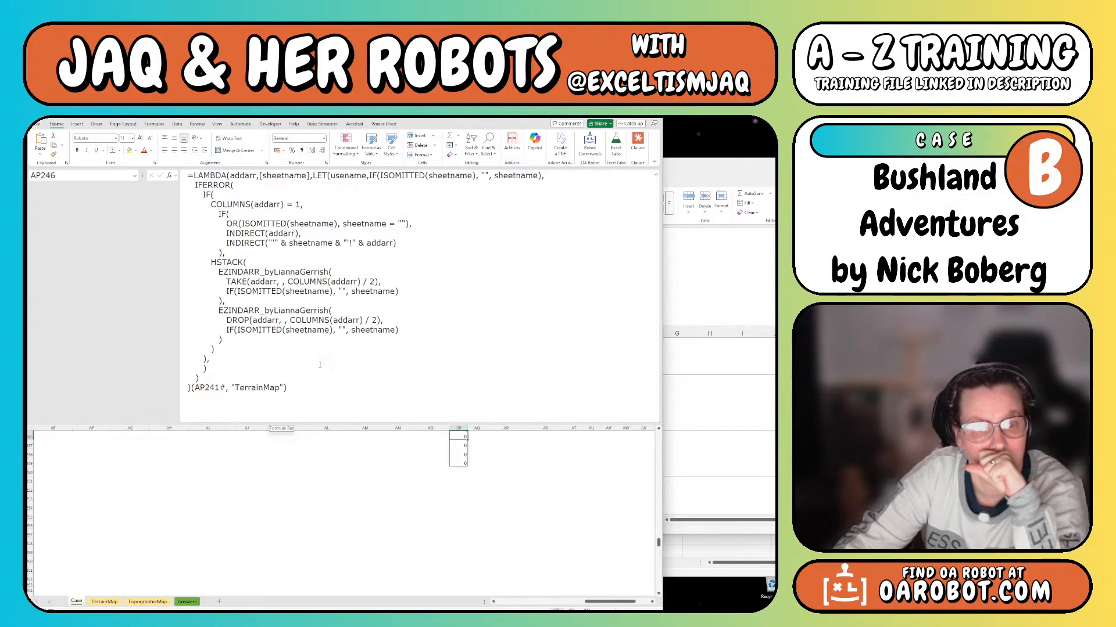
Replace IF(ISOMITTED(sheetname), "", sheetname) in the lambda's TAKE call with usename
{"action": "left_click", "coordinate": [314, 176]}
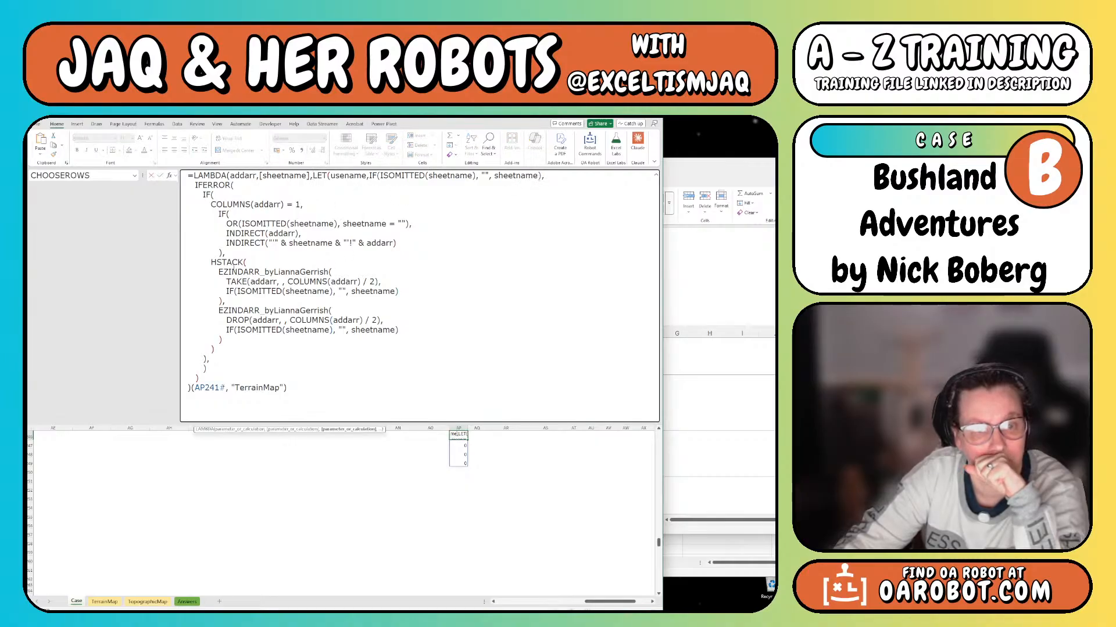
{"action": "left_click", "coordinate": [398, 292]}
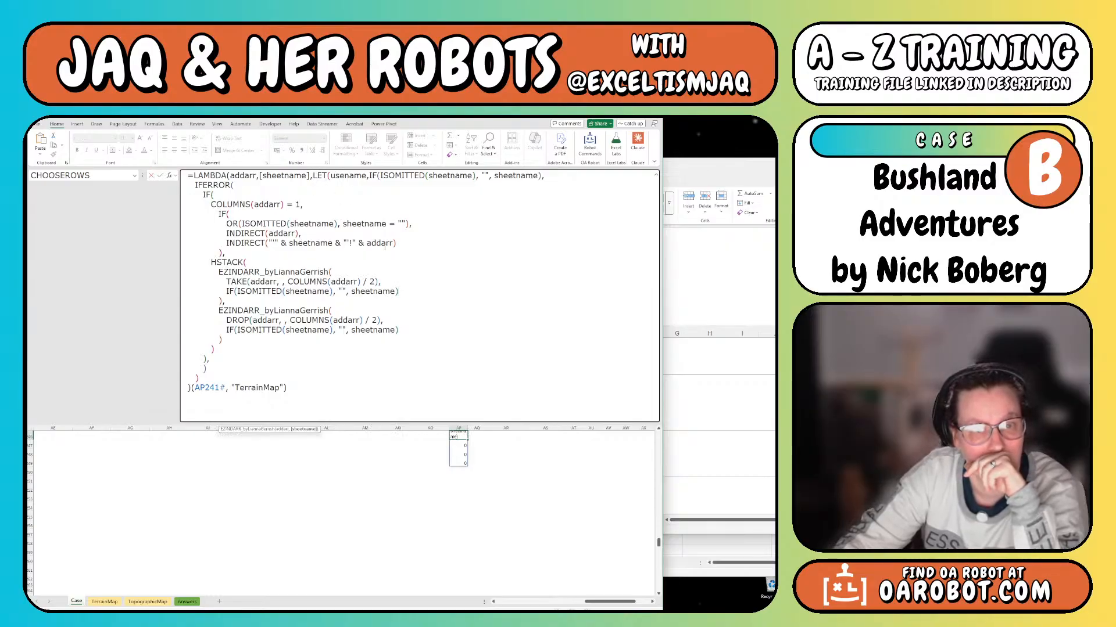
{"action": "key", "text": "shift+Home"}
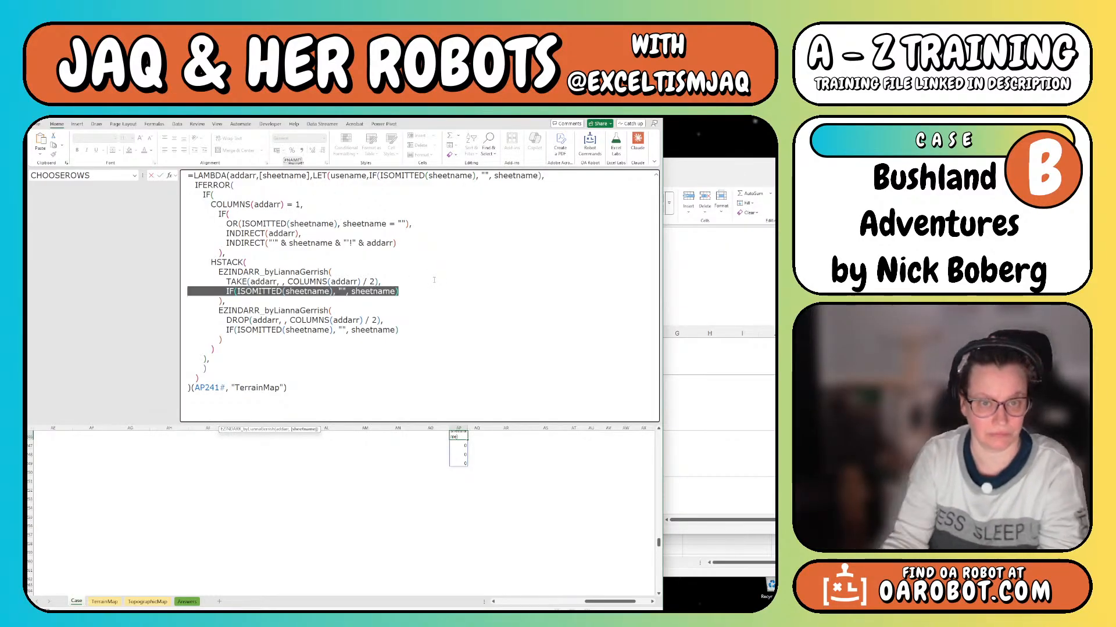
{"action": "type", "text": "use"}
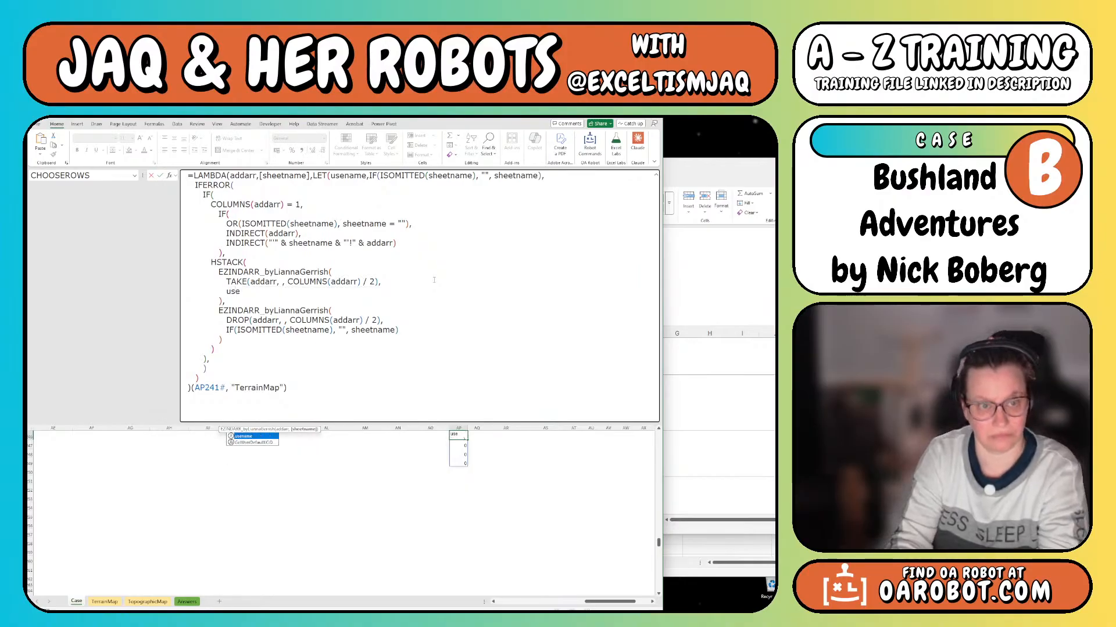
{"action": "key", "text": "Tab"}
{"action": "key", "text": "Right"}
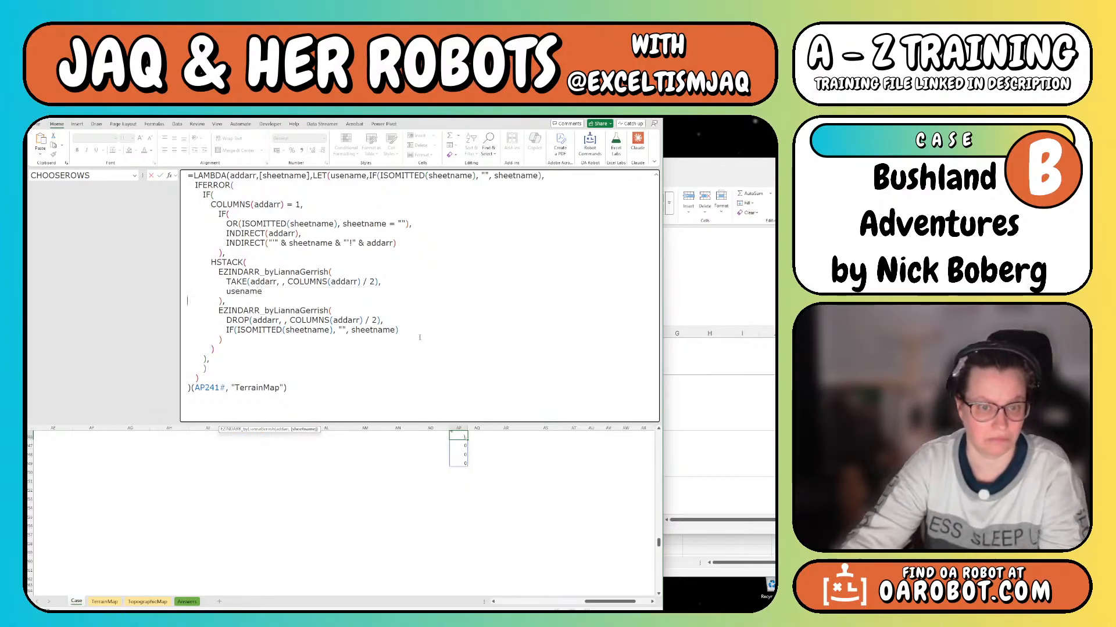
Replace IF(ISOMITTED(sheetname), "", sheetname) in the DROP call with usename and commit the lambda in AP246
{"action": "key", "text": "shift+Home"}
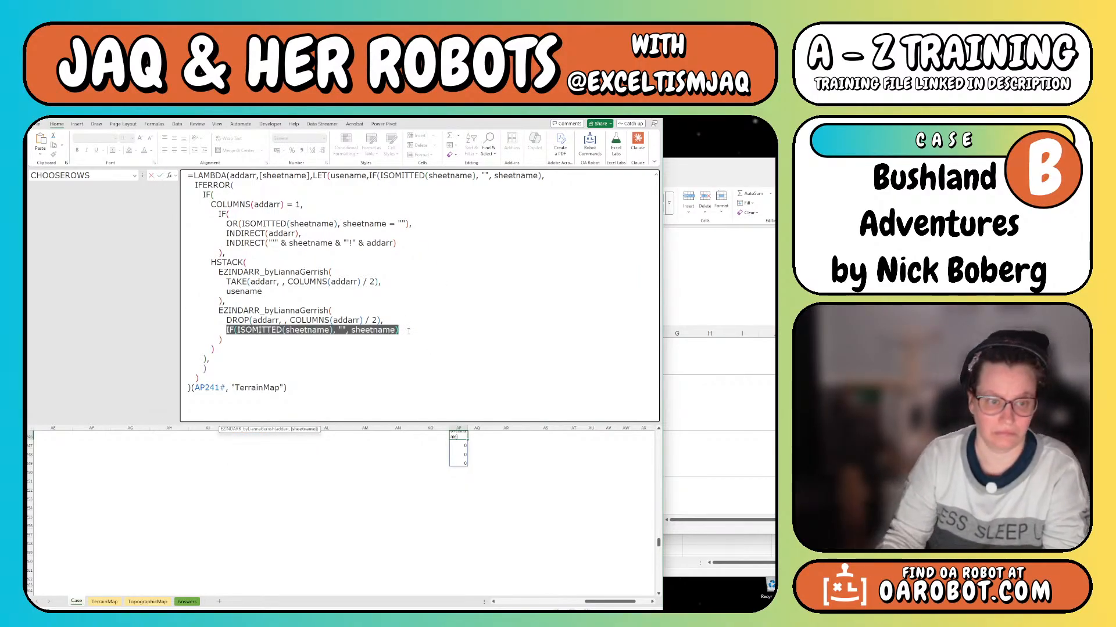
{"action": "type", "text": "us"}
{"action": "key", "text": "Tab"}
{"action": "key", "text": "Return"}
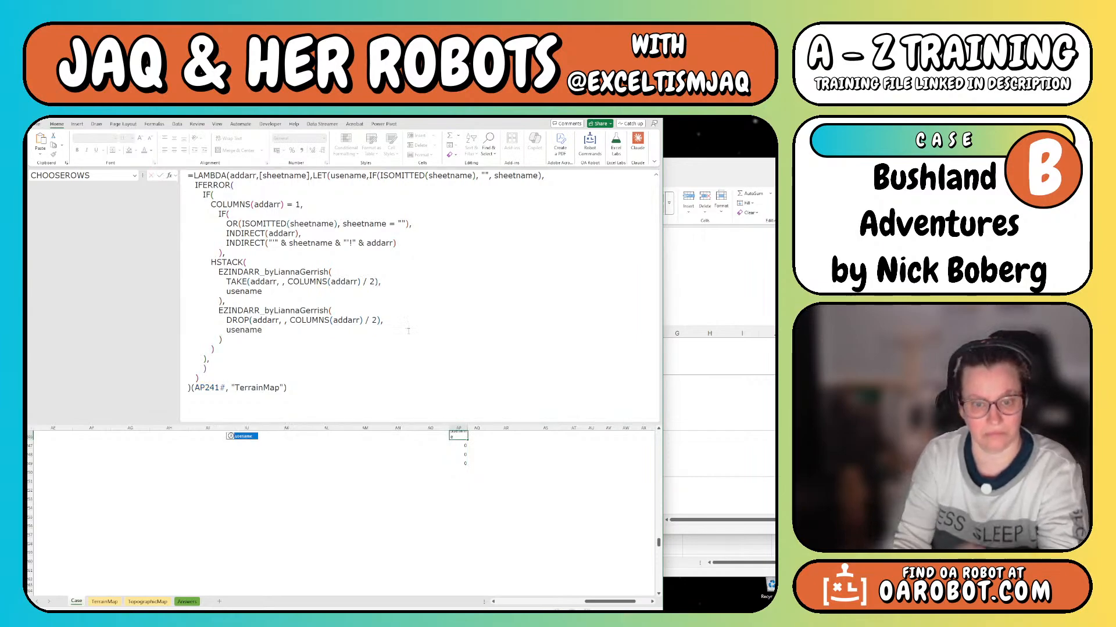
{"action": "key", "text": "Up"}
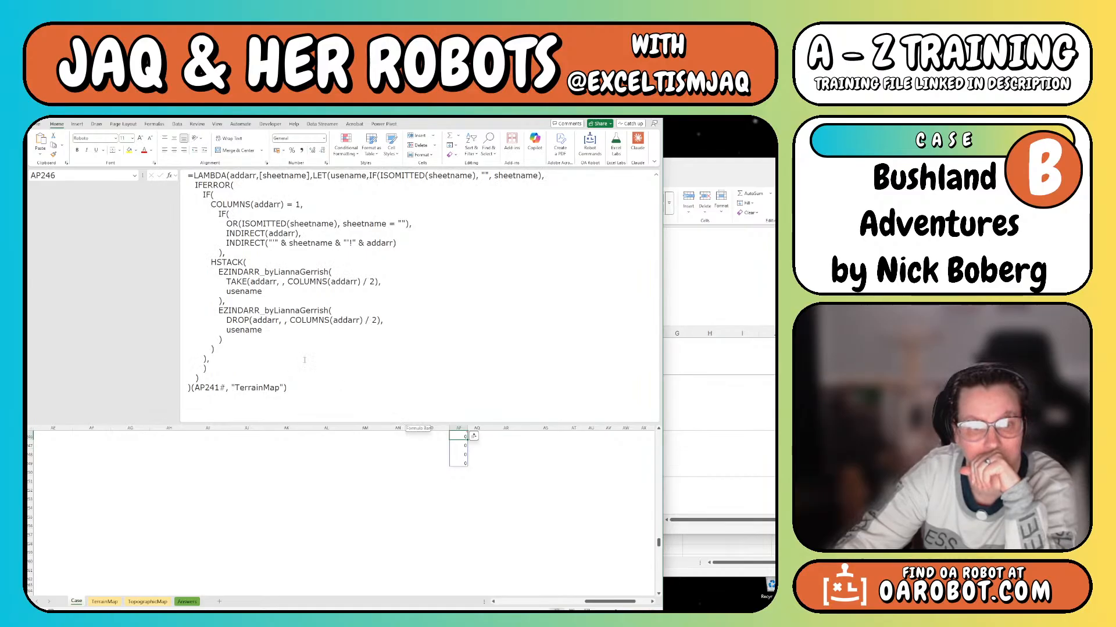
Declare a second LET name, out, at the end of the first line so it holds the IFERROR result
{"action": "left_click", "coordinate": [450, 176]}
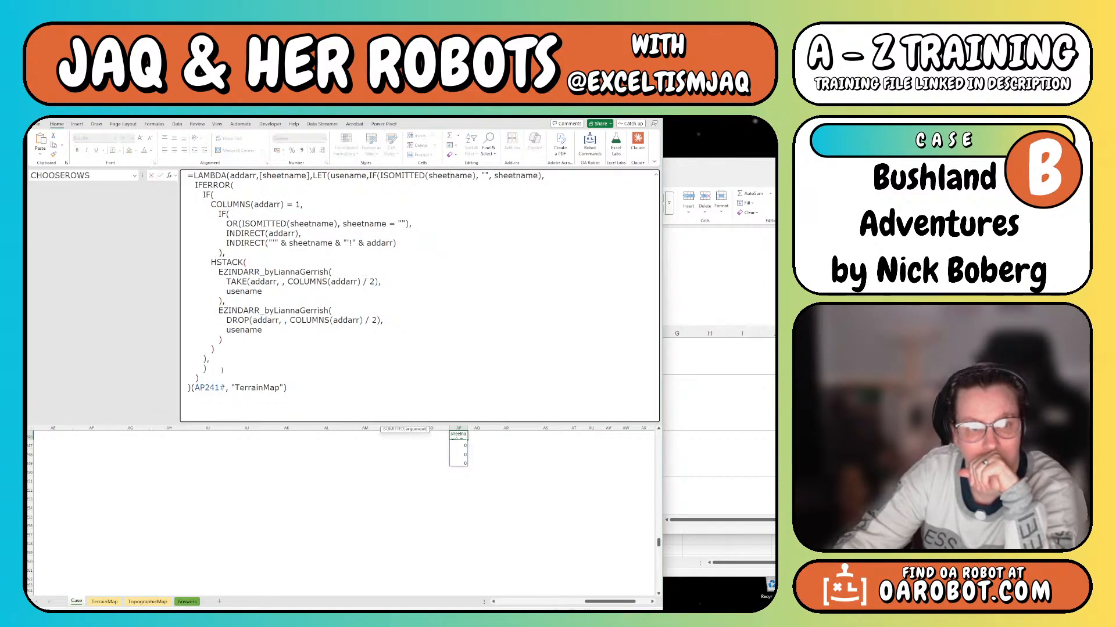
{"action": "left_click", "coordinate": [205, 375]}
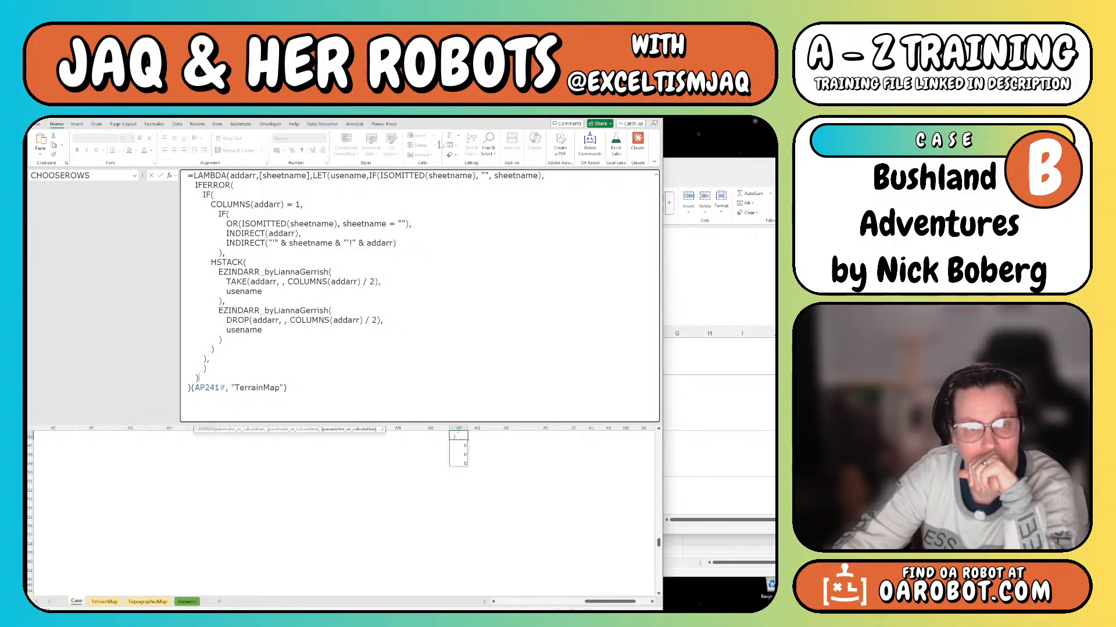
{"action": "left_click", "coordinate": [551, 175]}
{"action": "type", "text": "o"}
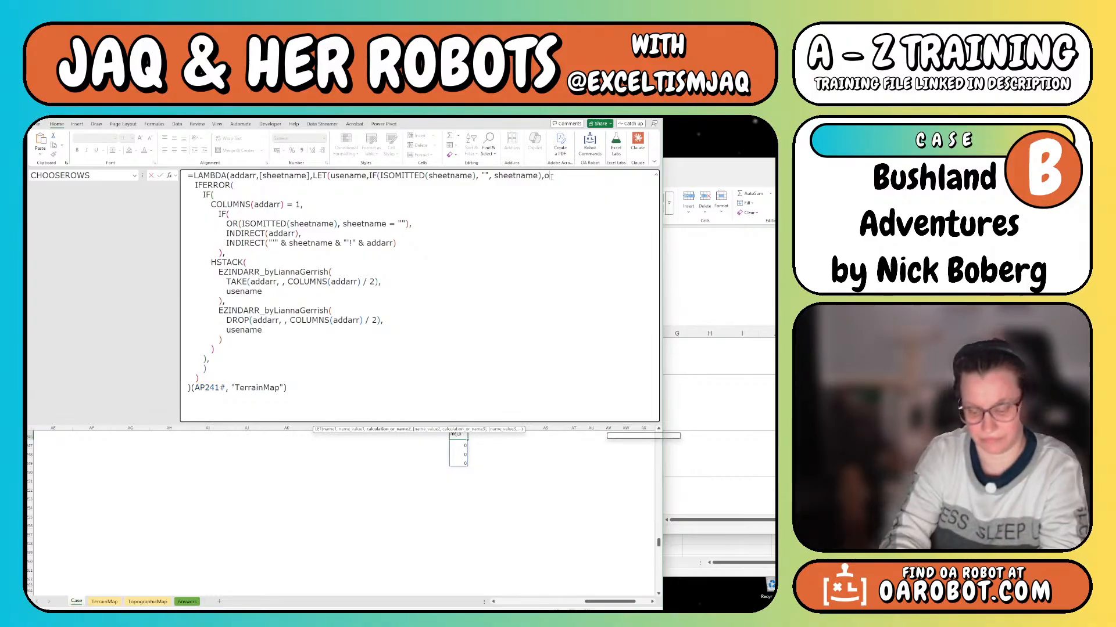
{"action": "type", "text": "ut,"}
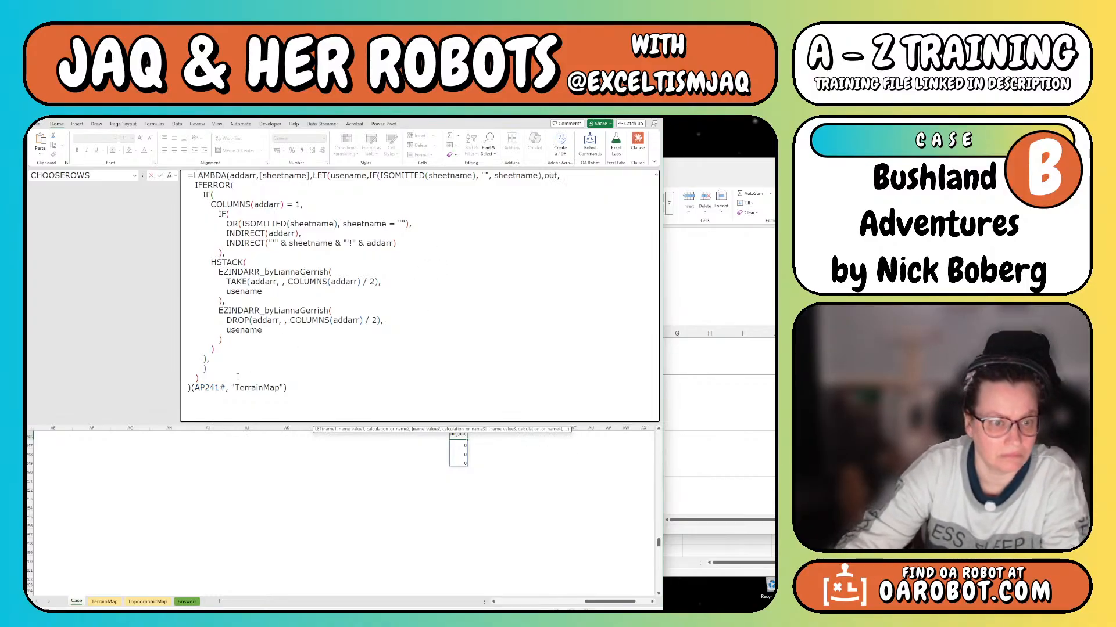
Return out from the LET by adding ,out) after IFERROR's closing parenthesis, and try to commit the formula
{"action": "key", "text": "Left"}
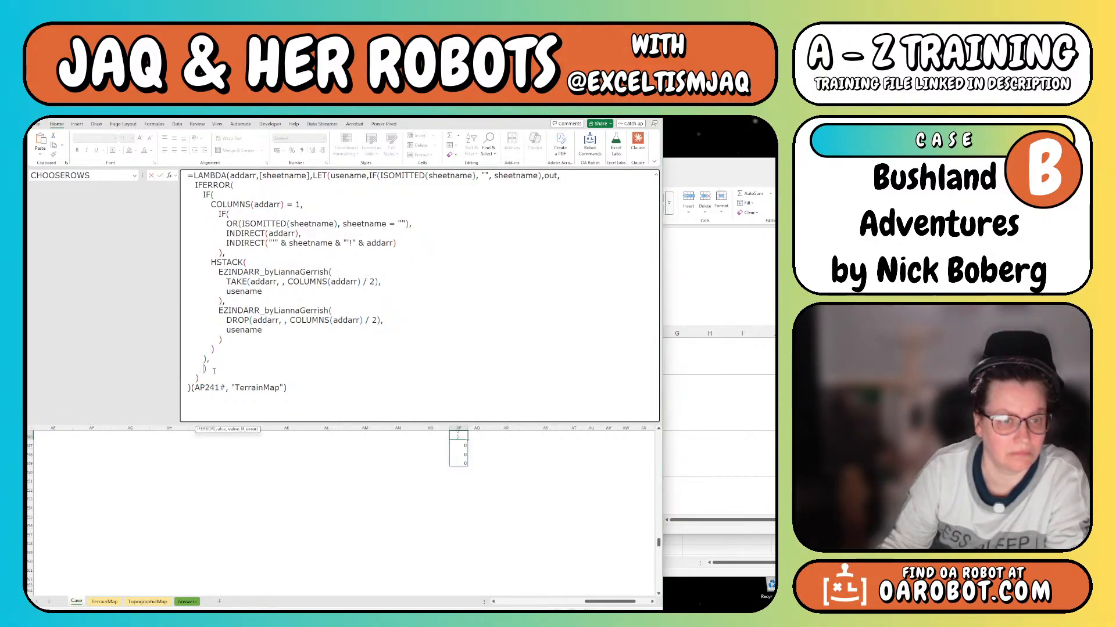
{"action": "key", "text": "Right"}
{"action": "key", "text": "Left"}
{"action": "key", "text": "Right"}
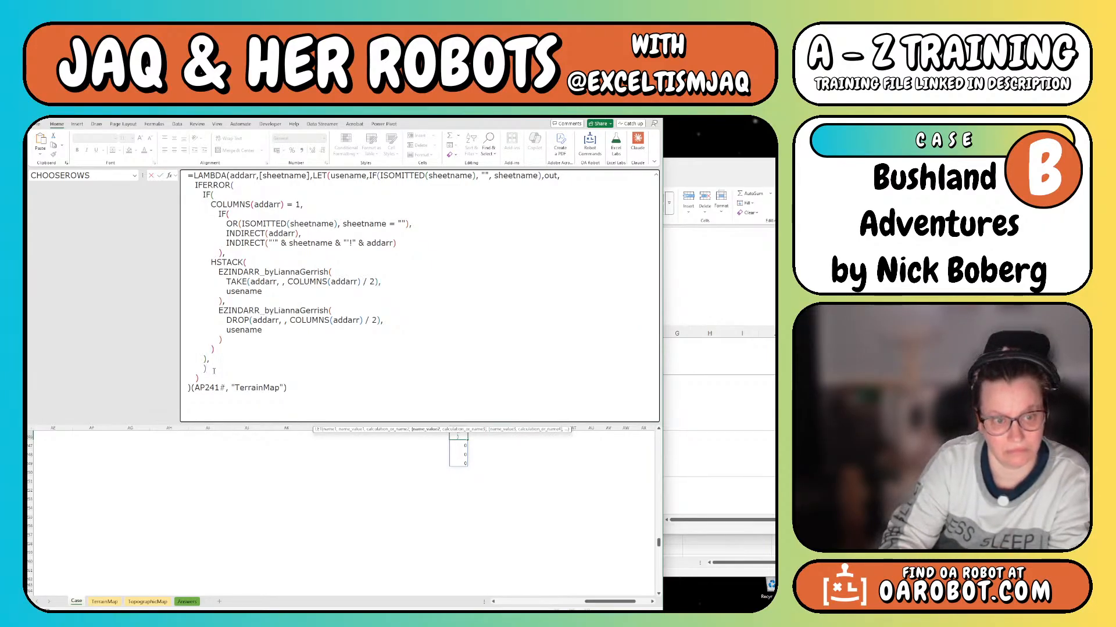
{"action": "type", "text": ",ou"}
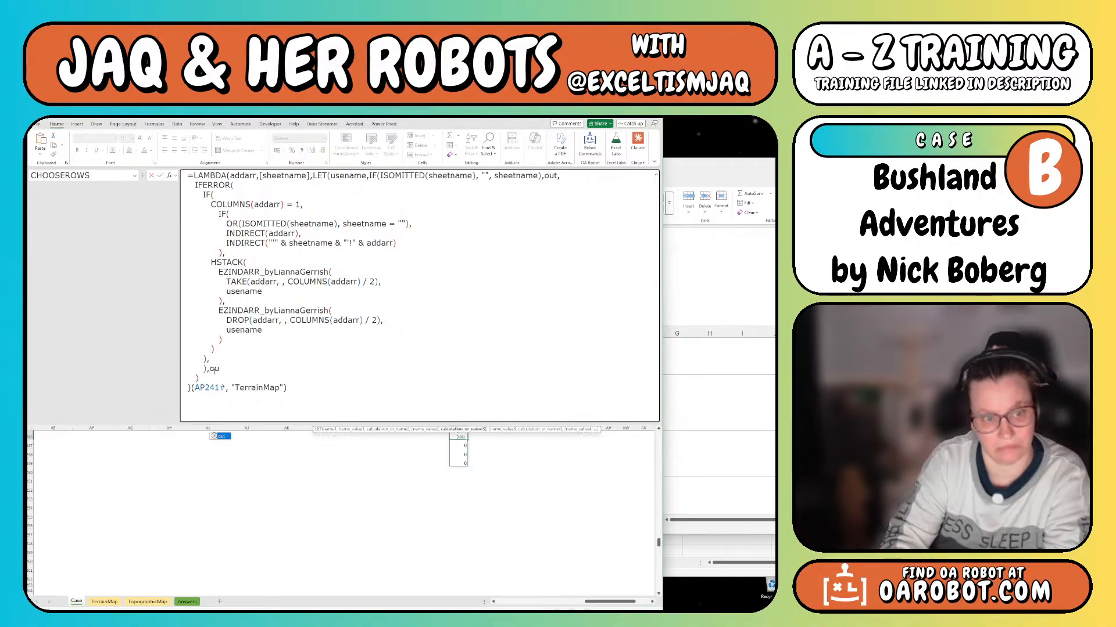
{"action": "type", "text": "t)"}
{"action": "key", "text": "Return"}
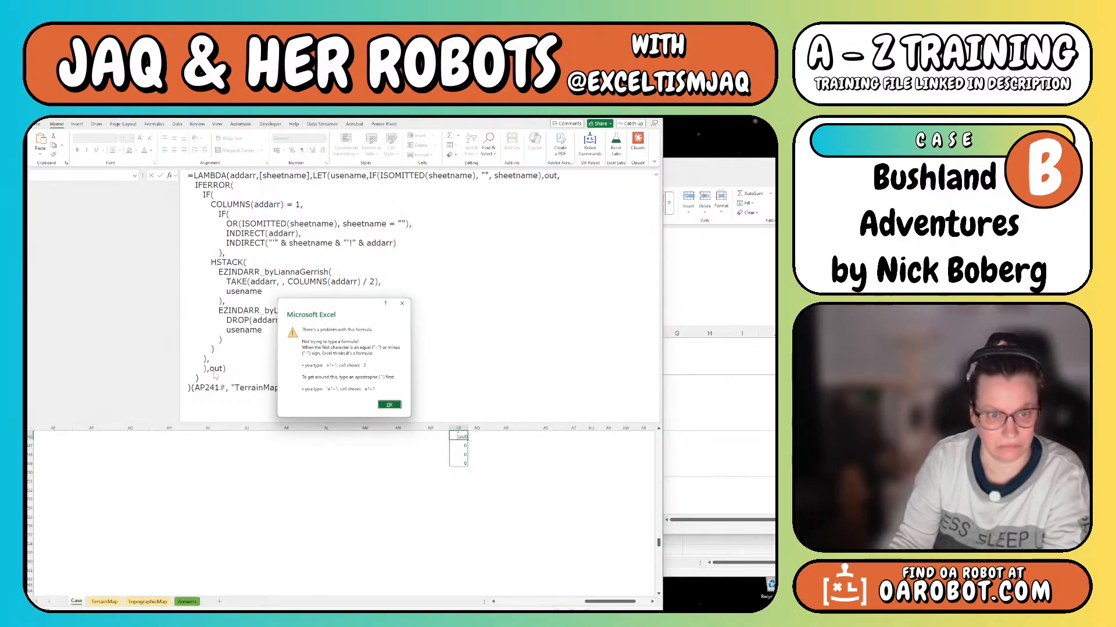
{"action": "key", "text": "Return"}
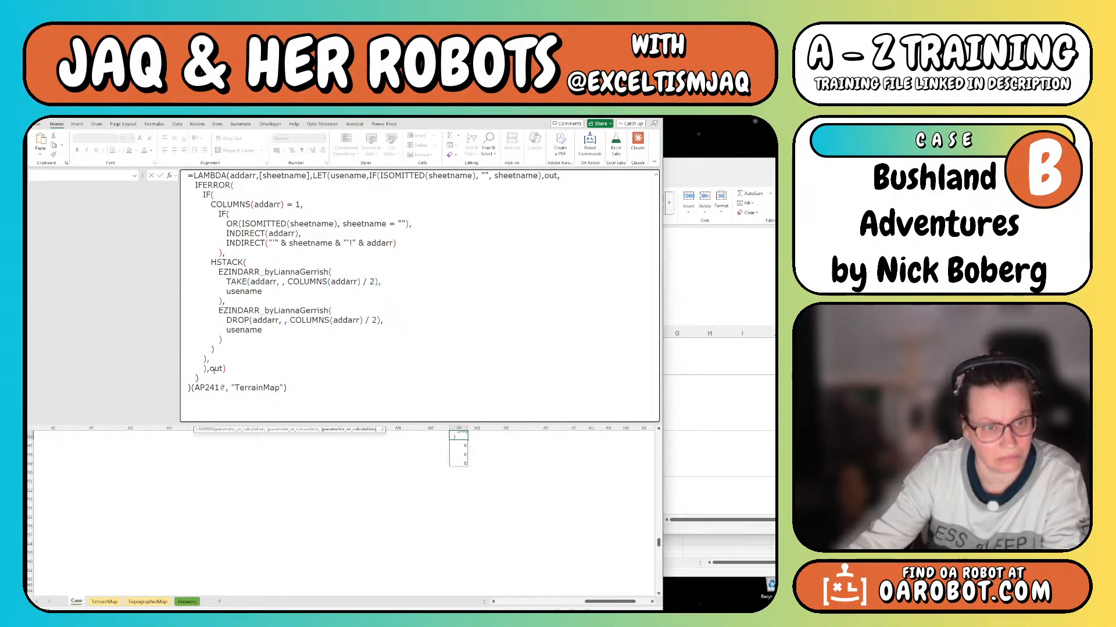
Delete the surplus closing parenthesis on the line below out) and commit the formula in AP246
{"action": "left_click", "coordinate": [226, 370]}
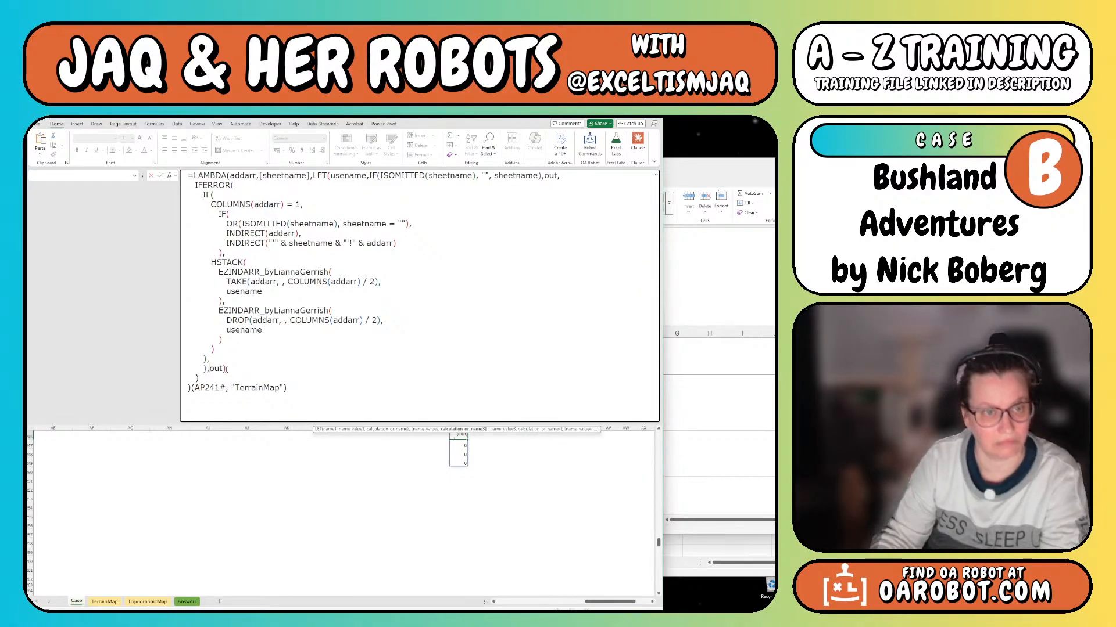
{"action": "key", "text": "Return"}
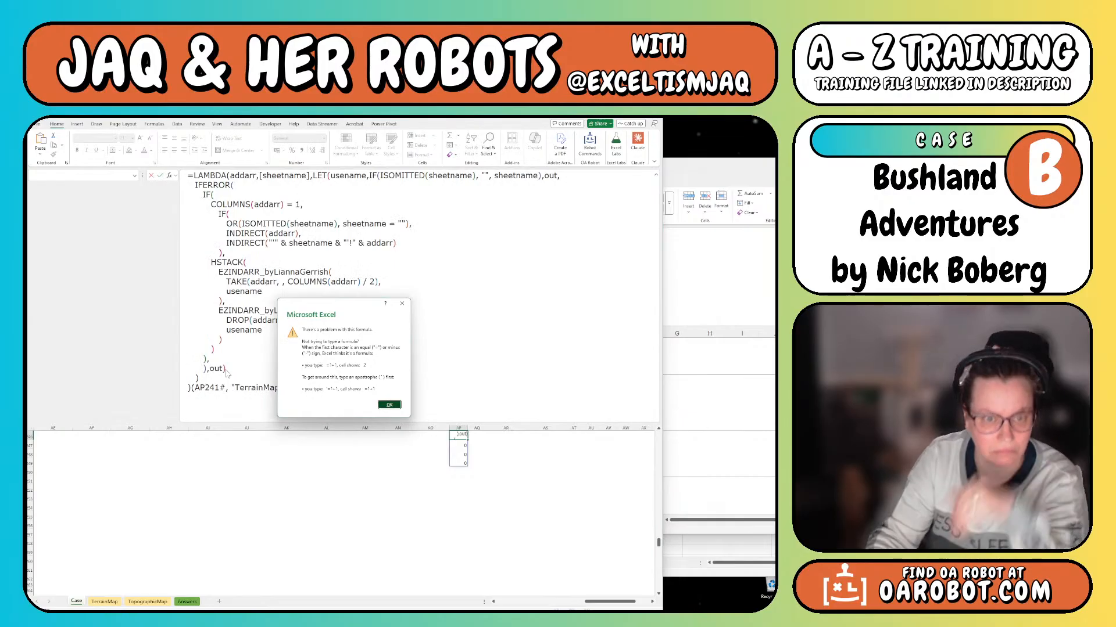
{"action": "key", "text": "Return"}
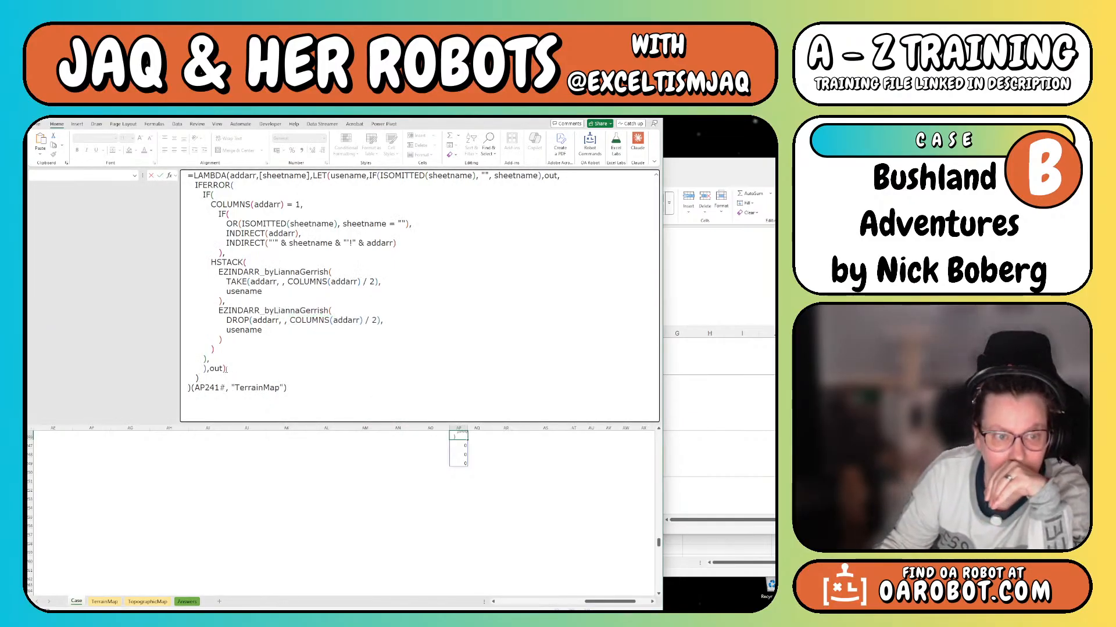
{"action": "key", "text": "BackSpace"}
{"action": "key", "text": "Return"}
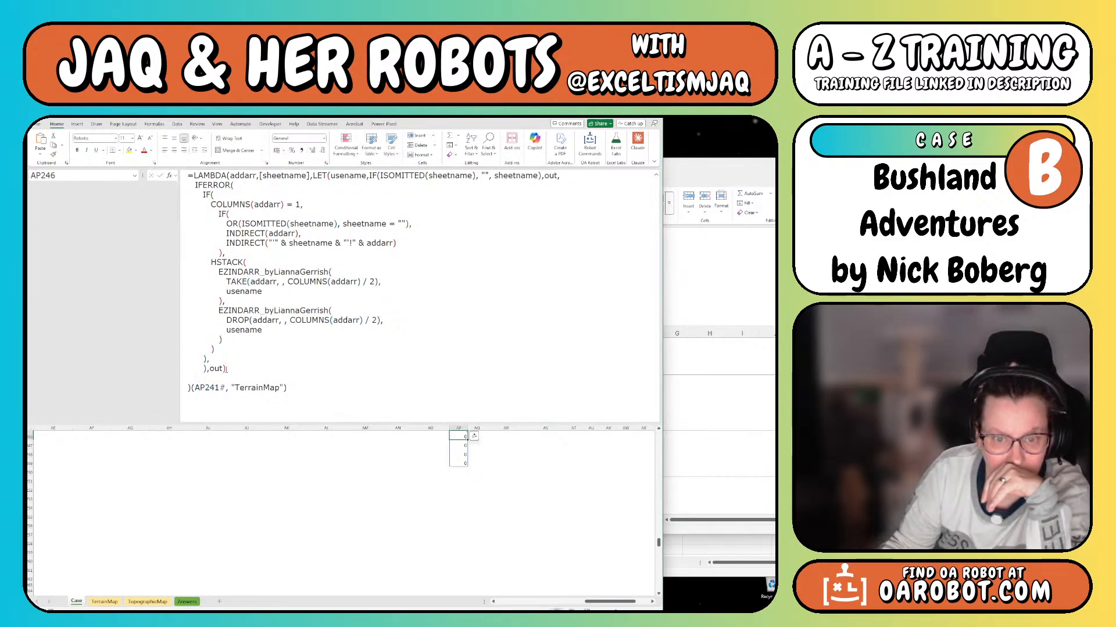
Replace the LET's final out with usename and commit, testing which sheet name the lambda uses
{"action": "left_click", "coordinate": [218, 369]}
{"action": "double_click", "coordinate": [218, 368]}
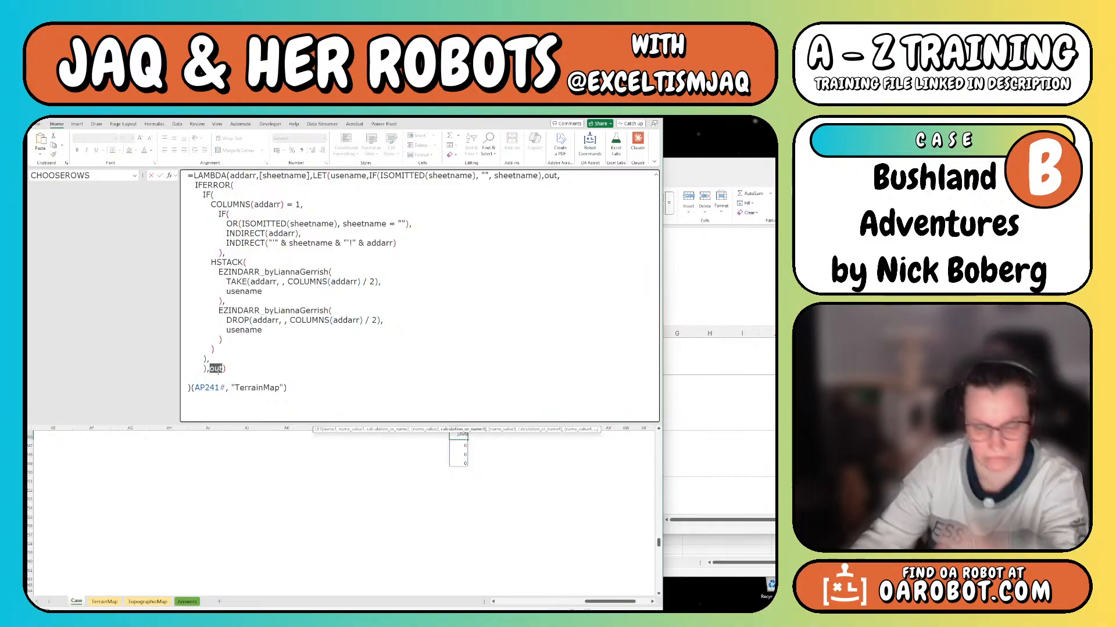
{"action": "type", "text": "usename"}
{"action": "key", "text": "Return"}
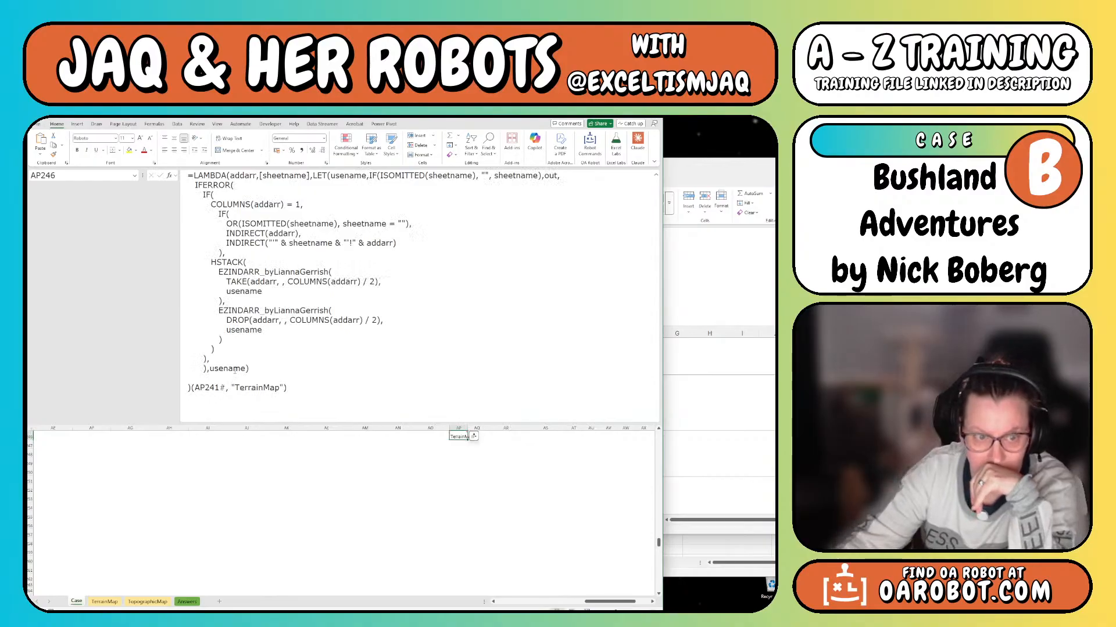
{"action": "double_click", "coordinate": [232, 370]}
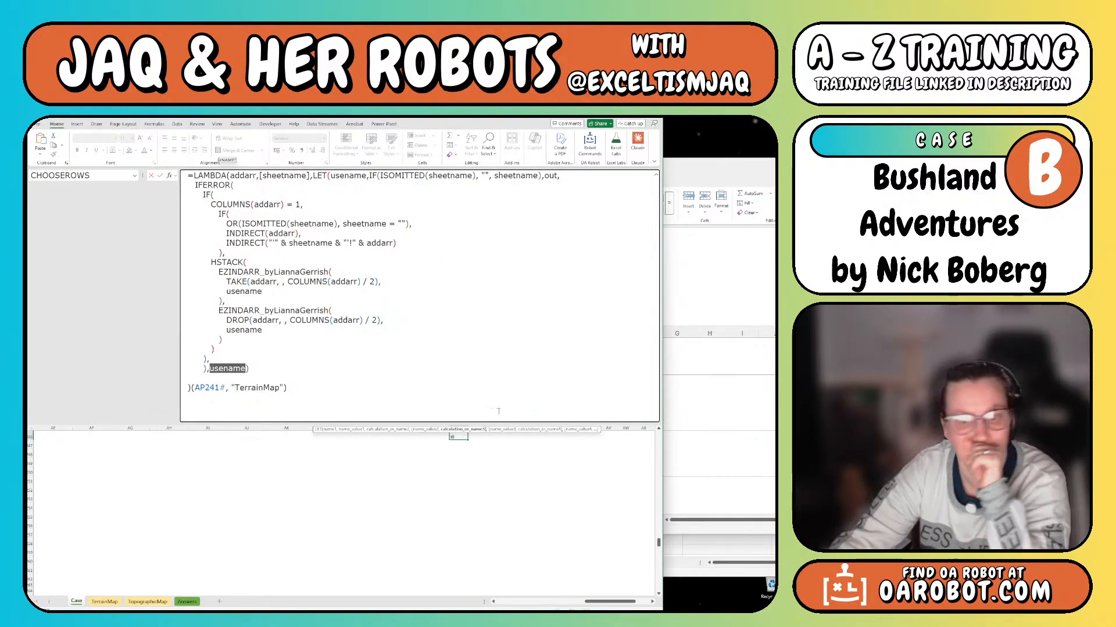
{"action": "key", "text": "alt+Tab"}
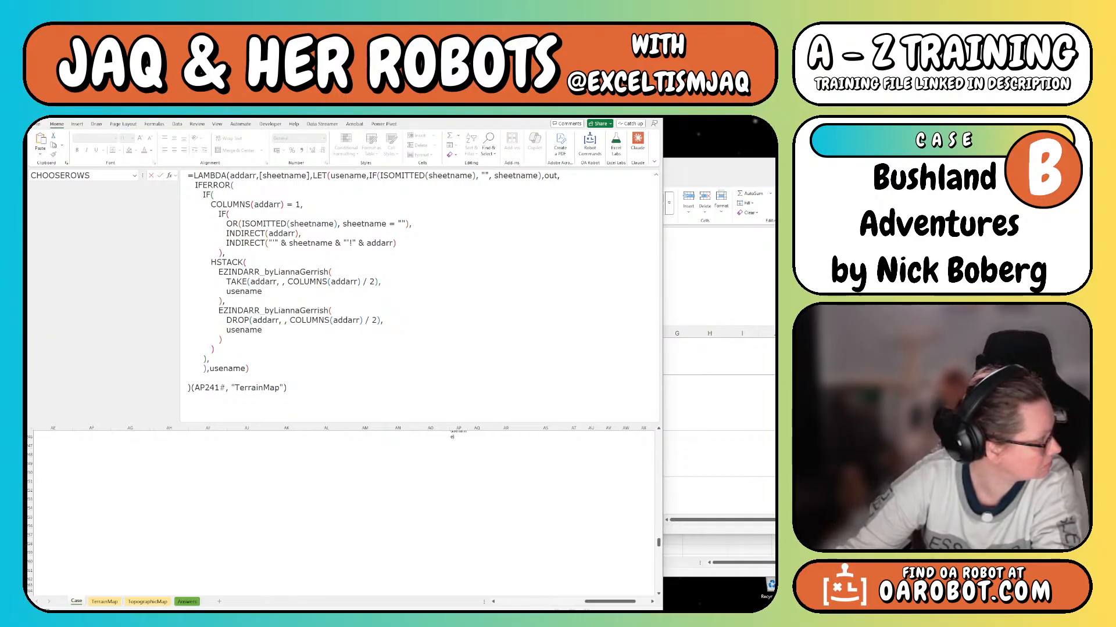
{"action": "left_click", "coordinate": [316, 388]}
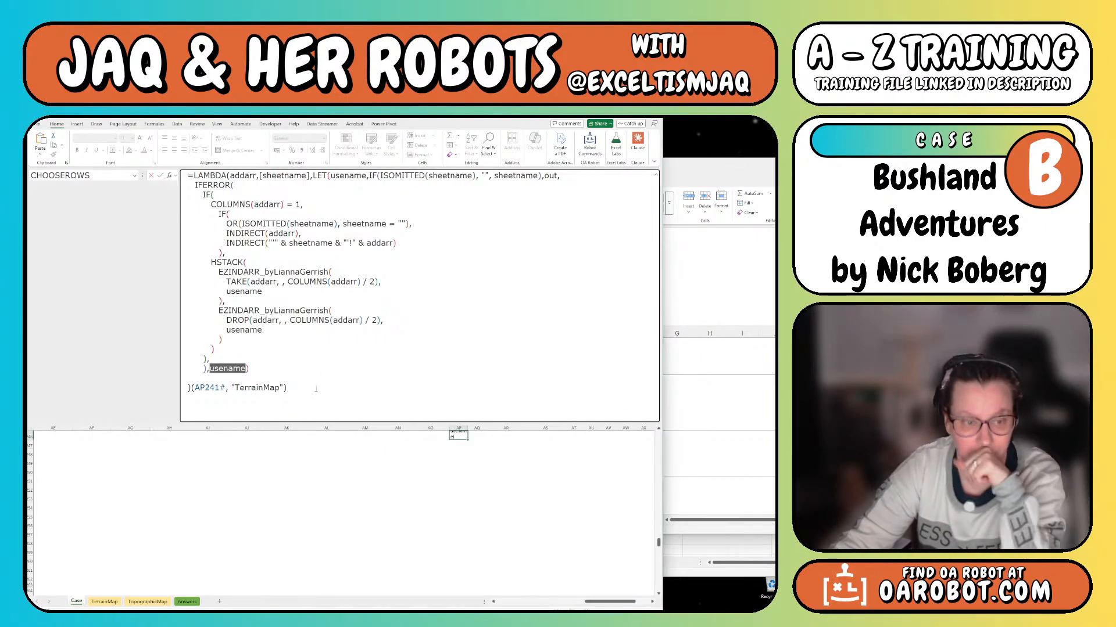
{"action": "left_click_drag", "start_coordinate": [315, 423], "coordinate": [326, 409]}
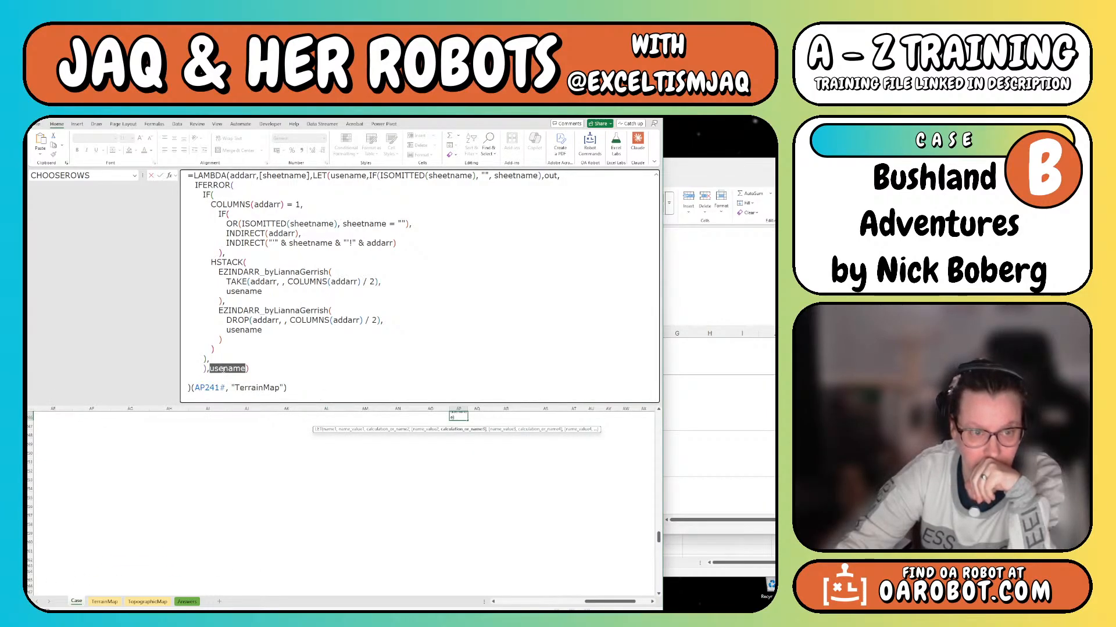
{"action": "left_click", "coordinate": [262, 383]}
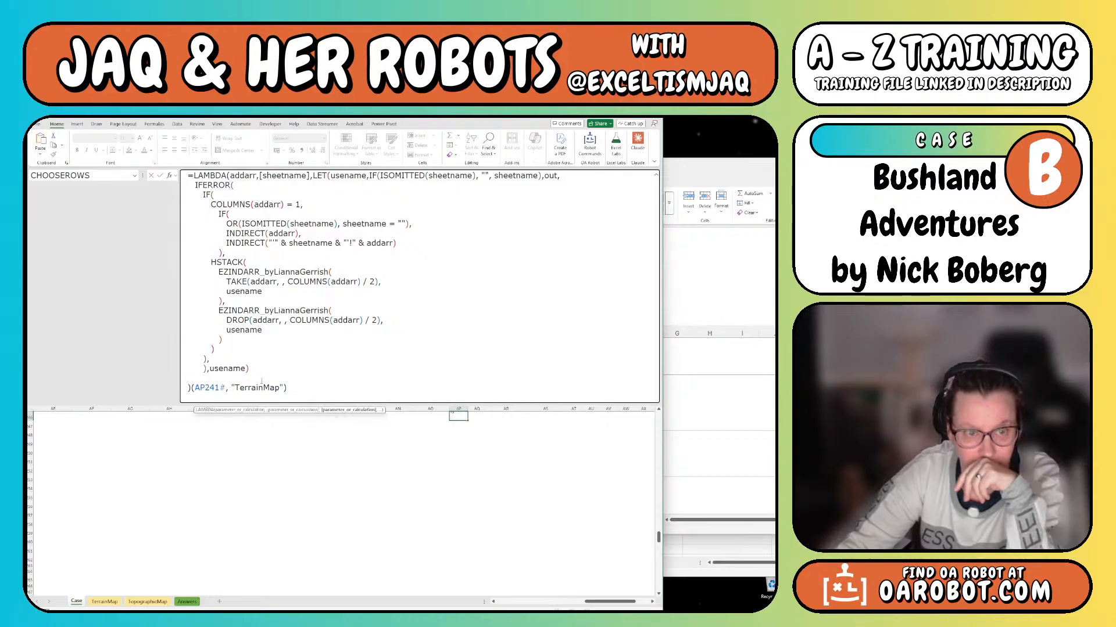
{"action": "key", "text": "ctrl+Return"}
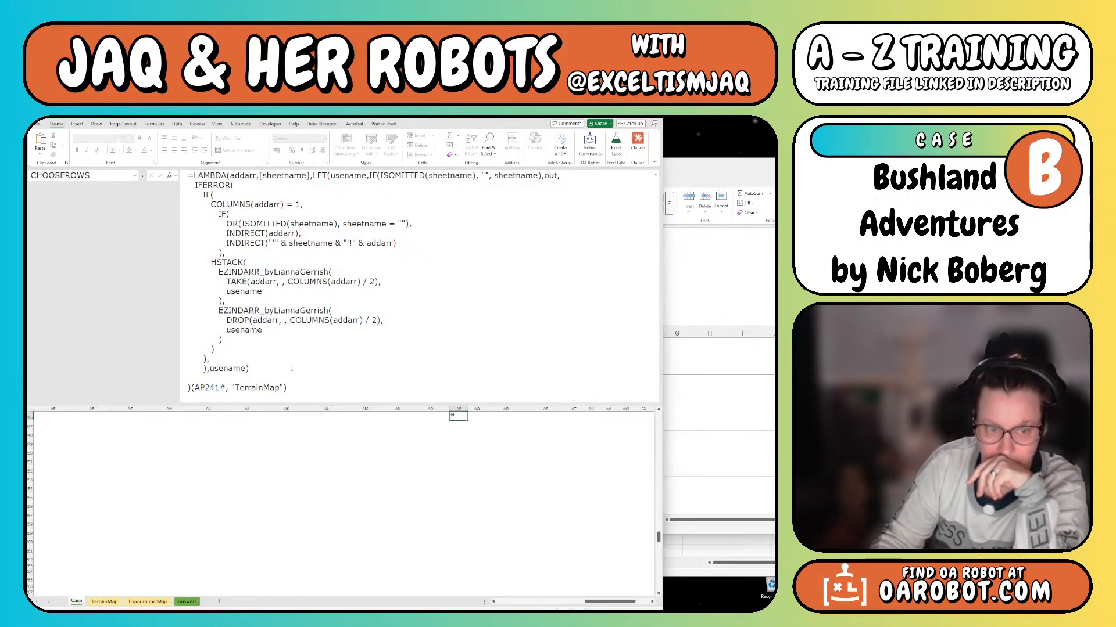
Add EZINDARR_byLiannaGerrish(addarr,usename) as IFERROR's fallback argument in the AP246 lambda and commit the formula
{"action": "left_click", "coordinate": [221, 361]}
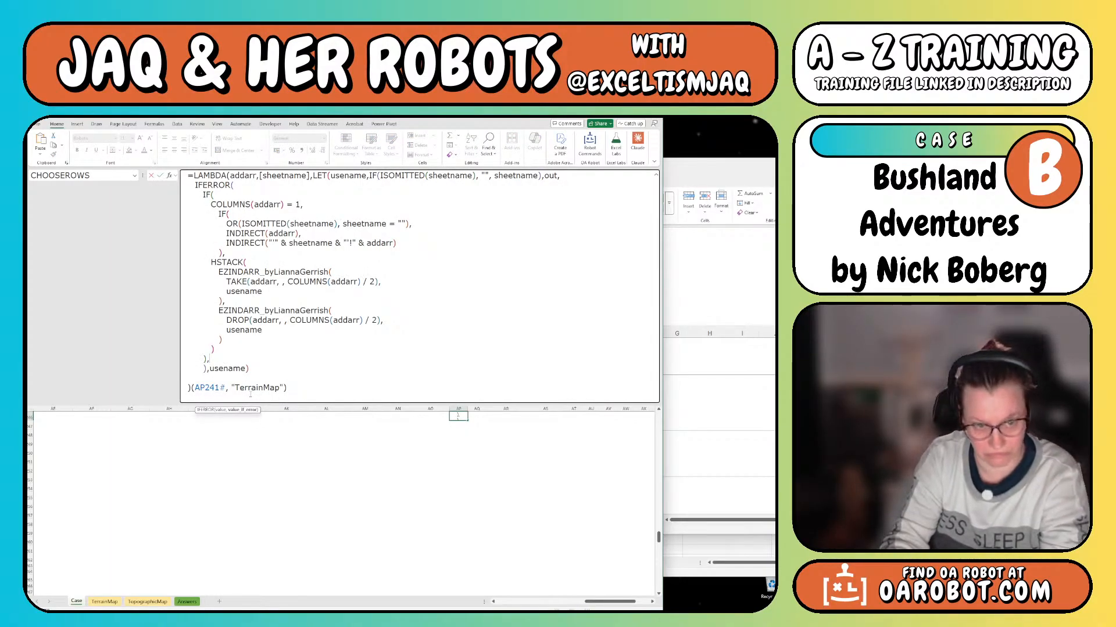
{"action": "type", "text": "EZ"}
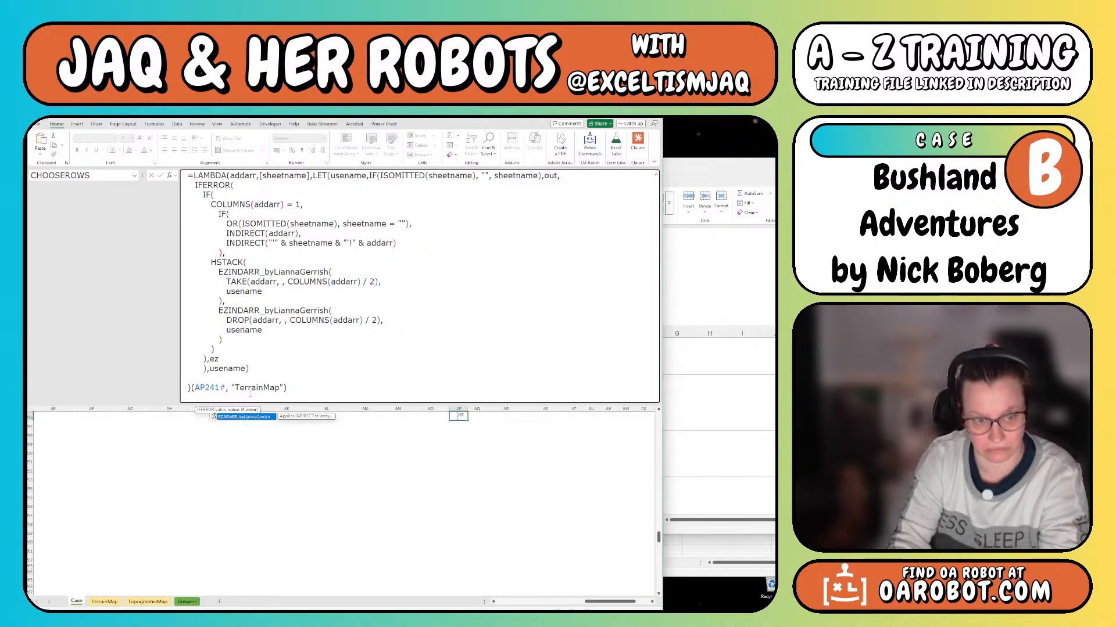
{"action": "key", "text": "Tab"}
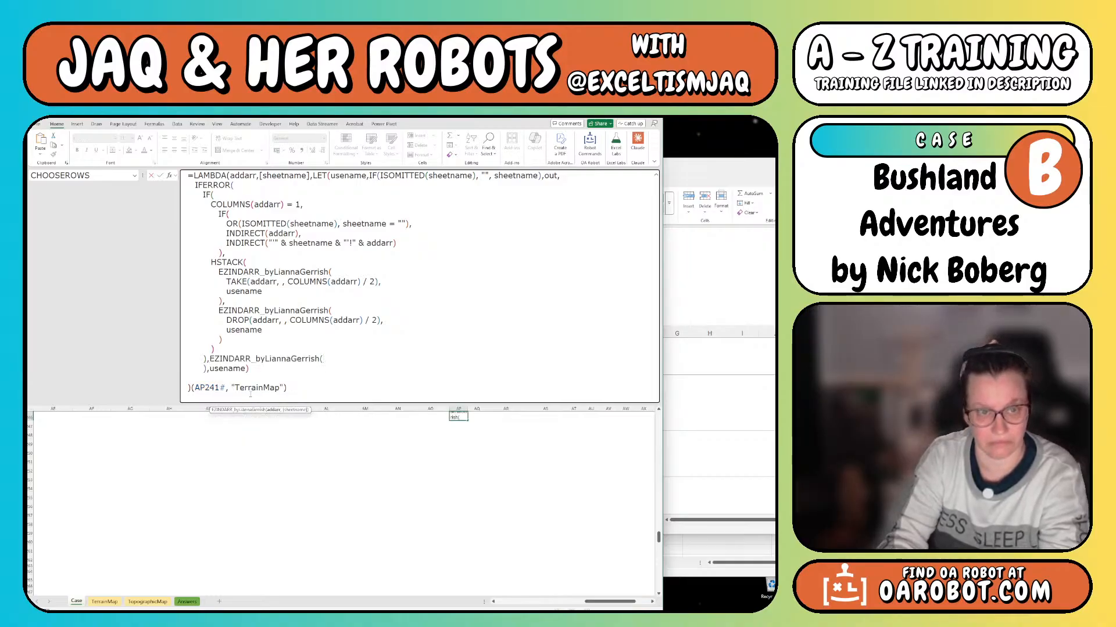
{"action": "type", "text": "adda"}
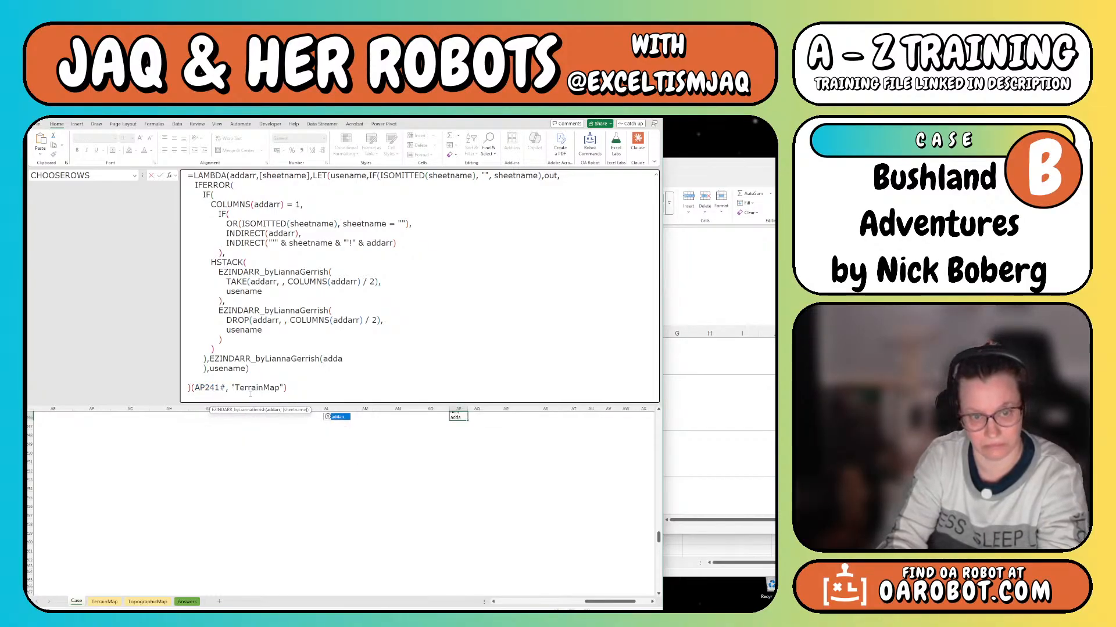
{"action": "type", "text": "rr,usena"}
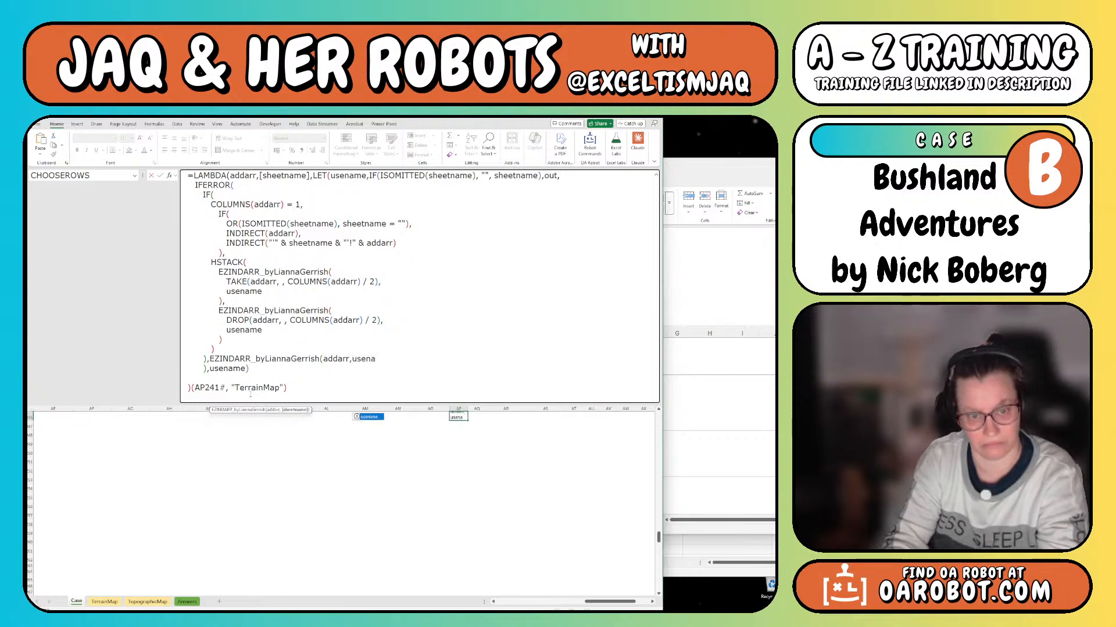
{"action": "type", "text": "me)"}
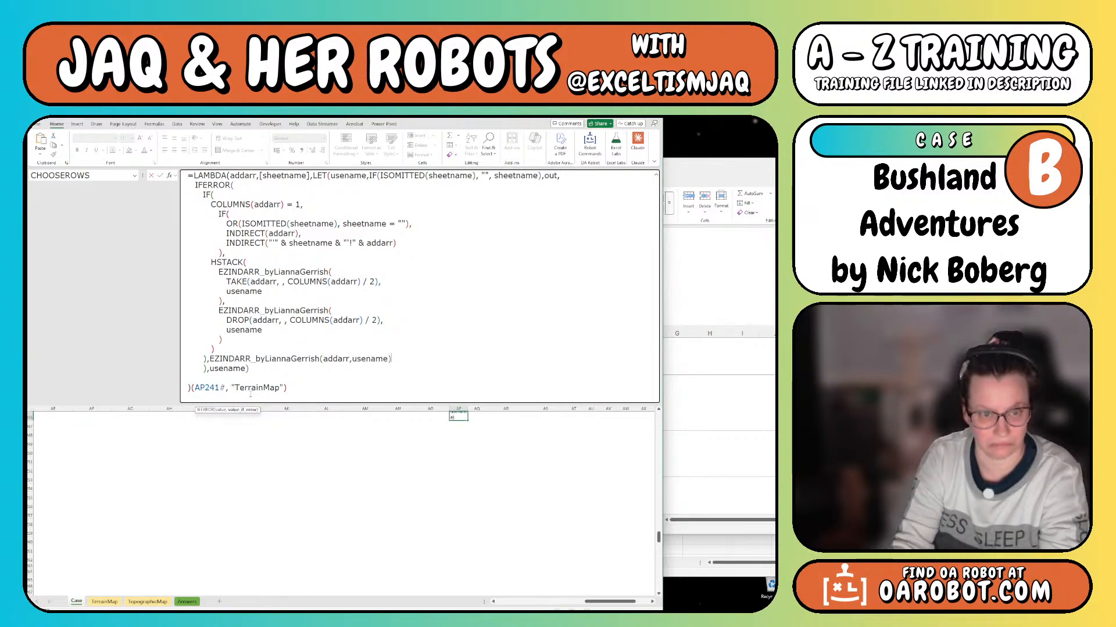
{"action": "key", "text": "Return"}
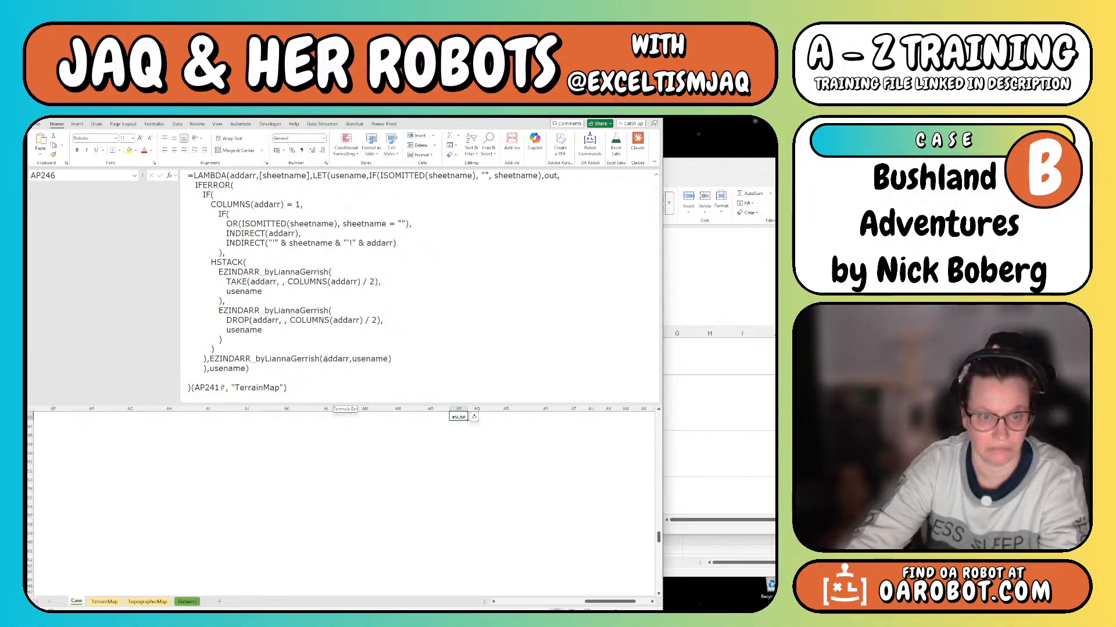
Wrap addarr in TRANSPOSE inside the IFERROR fallback call and commit the formula
{"action": "left_click", "coordinate": [324, 358]}
{"action": "type", "text": "trans"}
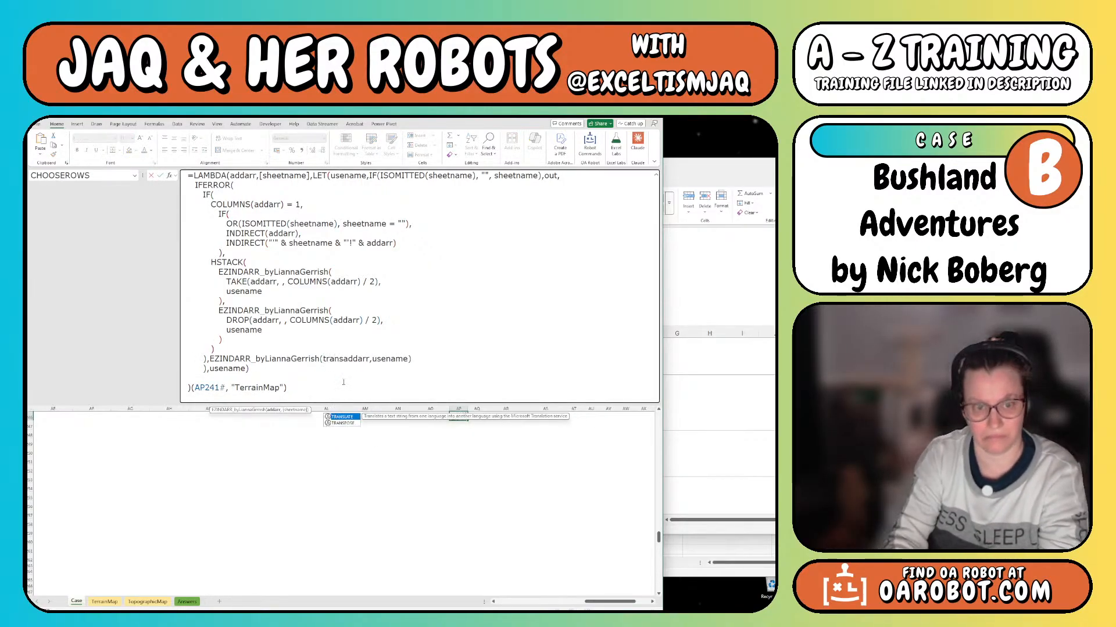
{"action": "type", "text": "pose("}
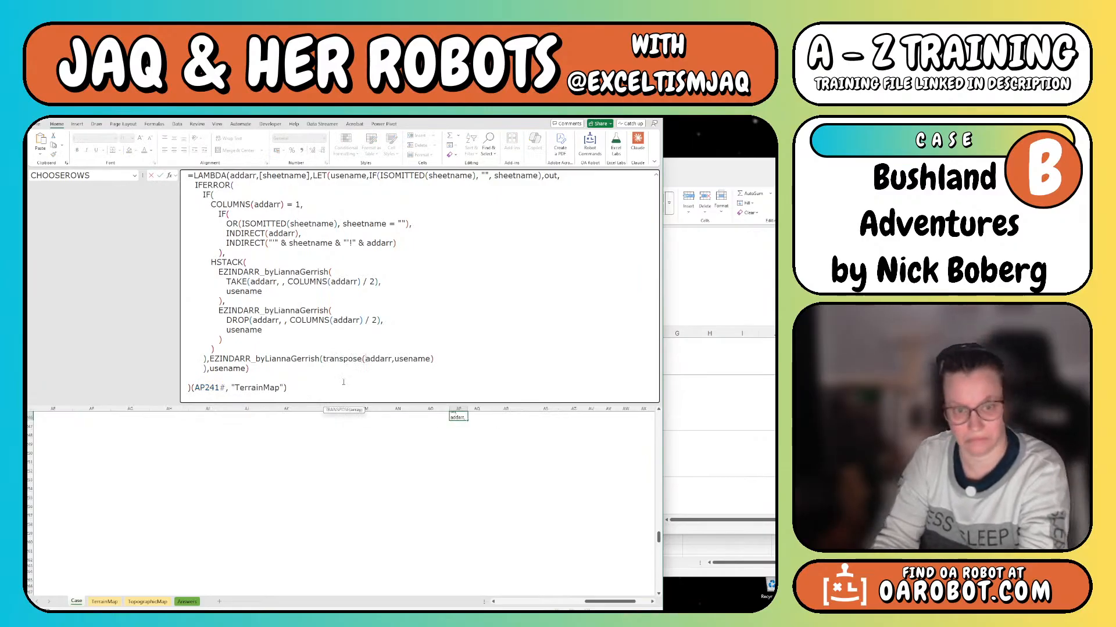
{"action": "key", "text": "Right"}
{"action": "key", "text": "Right"}
{"action": "key", "text": "Right"}
{"action": "key", "text": "Right"}
{"action": "key", "text": "Right"}
{"action": "key", "text": "Right"}
{"action": "type", "text": ")"}
{"action": "key", "text": "Return"}
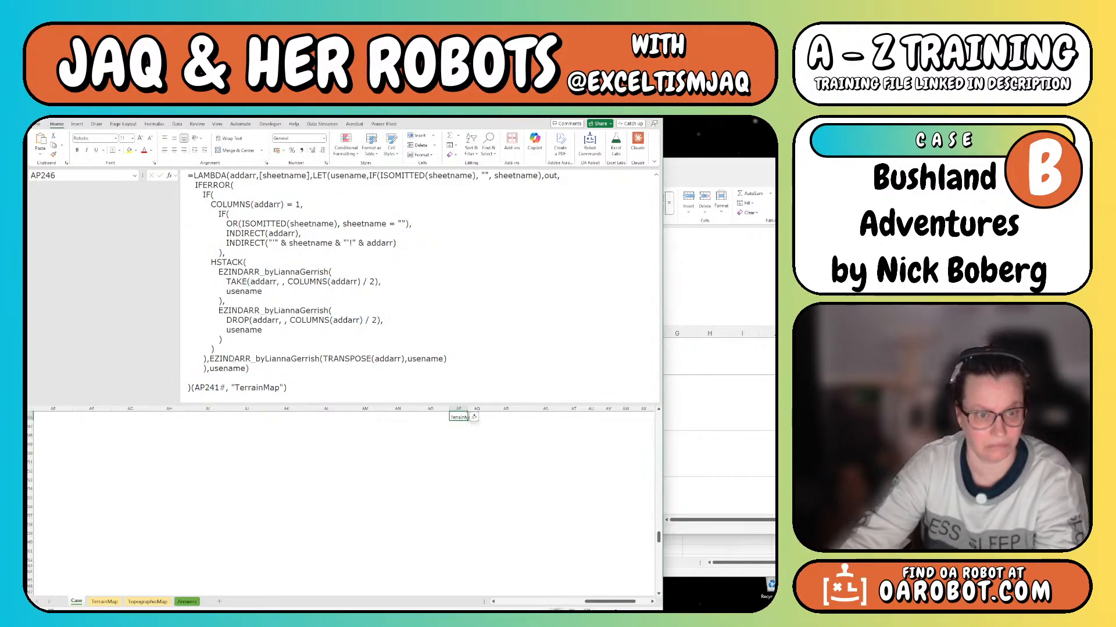
Change the LET's final return value to out and commit the formula in AP246
{"action": "double_click", "coordinate": [234, 369]}
{"action": "type", "text": "out"}
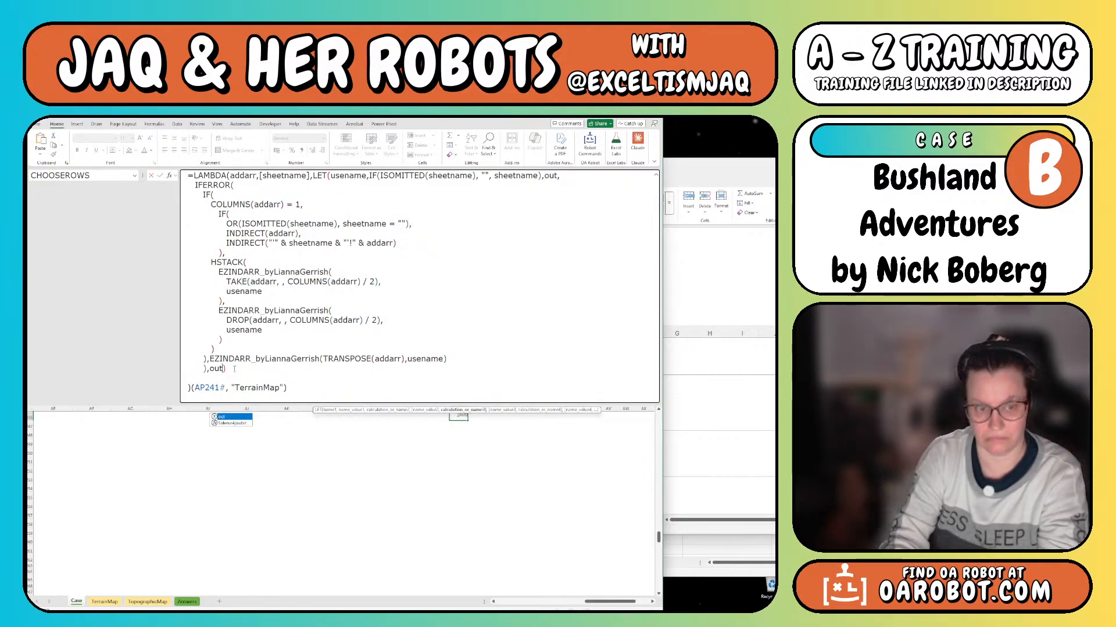
{"action": "key", "text": "Return"}
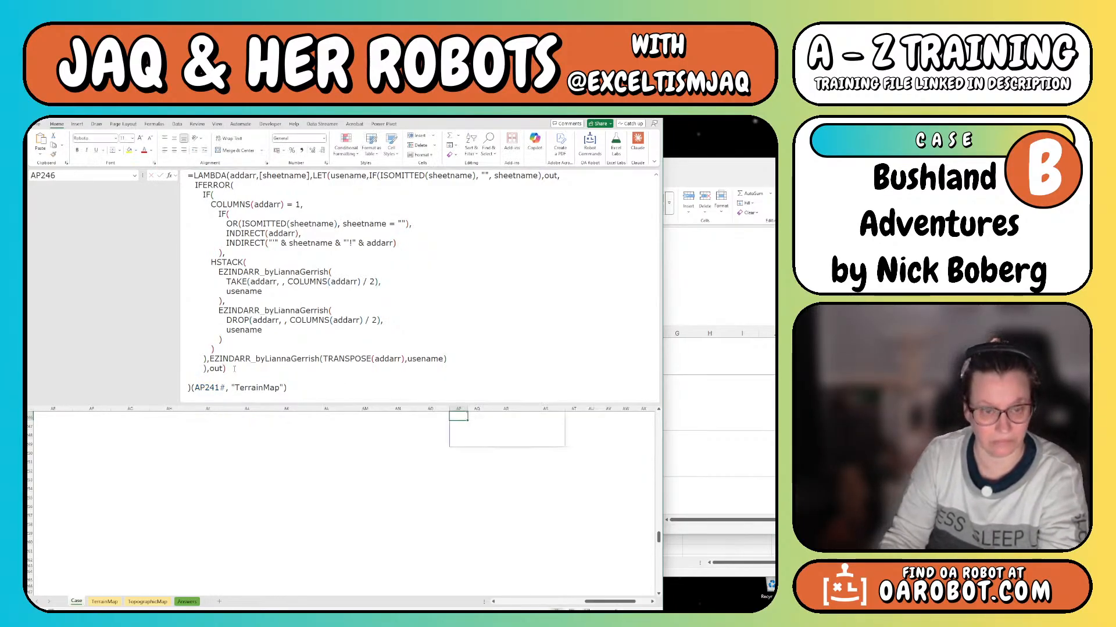
{"action": "key", "text": "Up"}
{"action": "key", "text": "Down"}
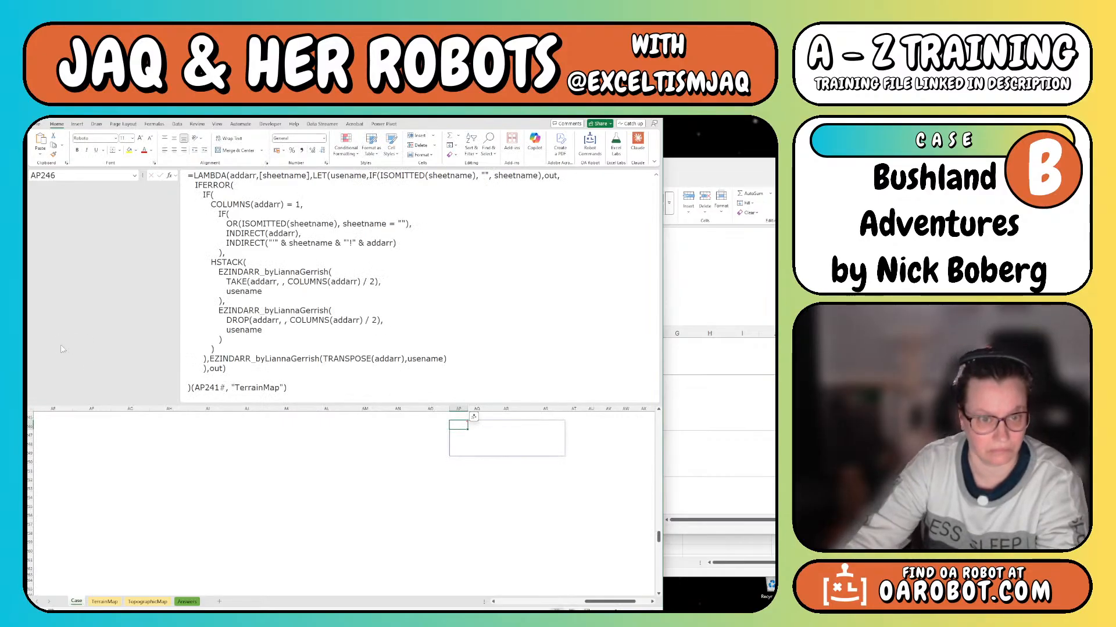
Wrap the whole recursive IFERROR fallback call in an outer TRANSPOSE and commit the formula
{"action": "left_click", "coordinate": [210, 359]}
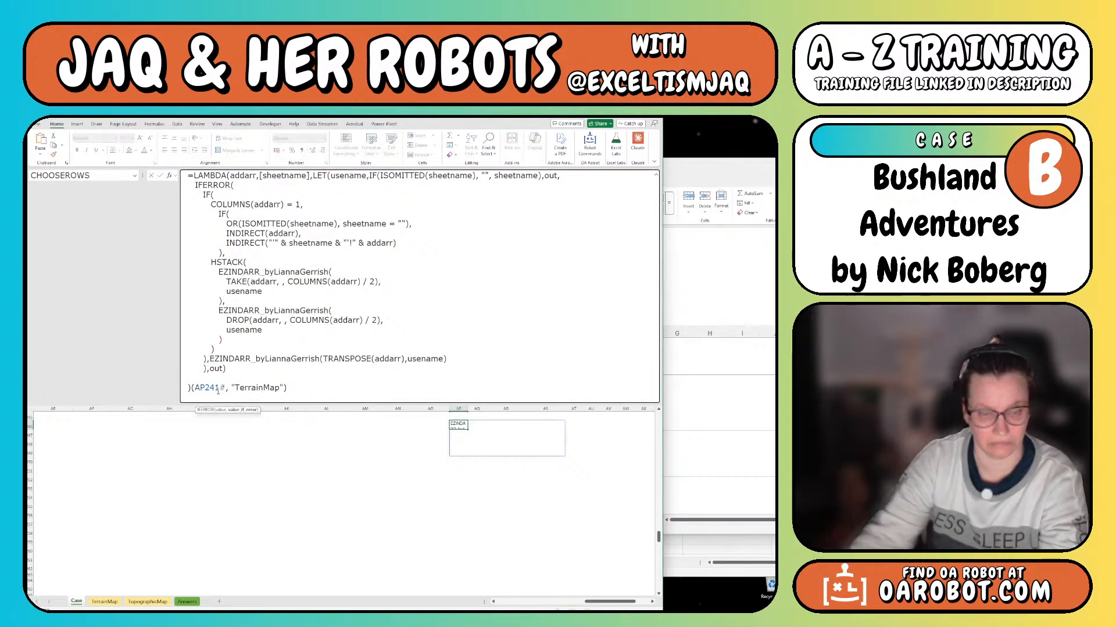
{"action": "type", "text": "transp"}
{"action": "type", "text": "ose"}
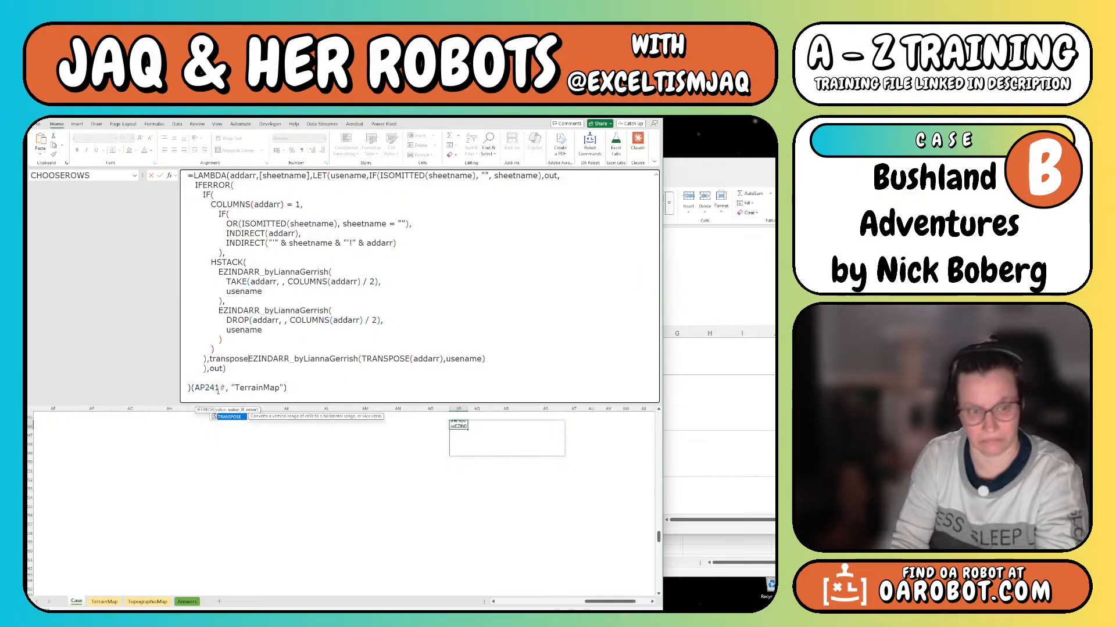
{"action": "type", "text": "("}
{"action": "key", "text": "End"}
{"action": "type", "text": ")"}
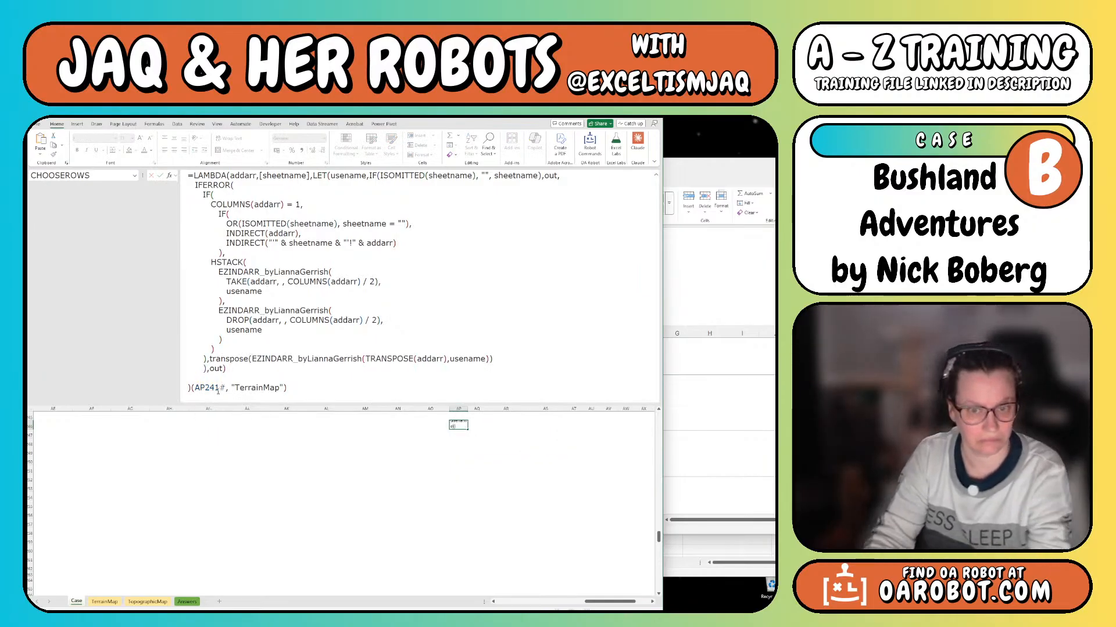
{"action": "key", "text": "Return"}
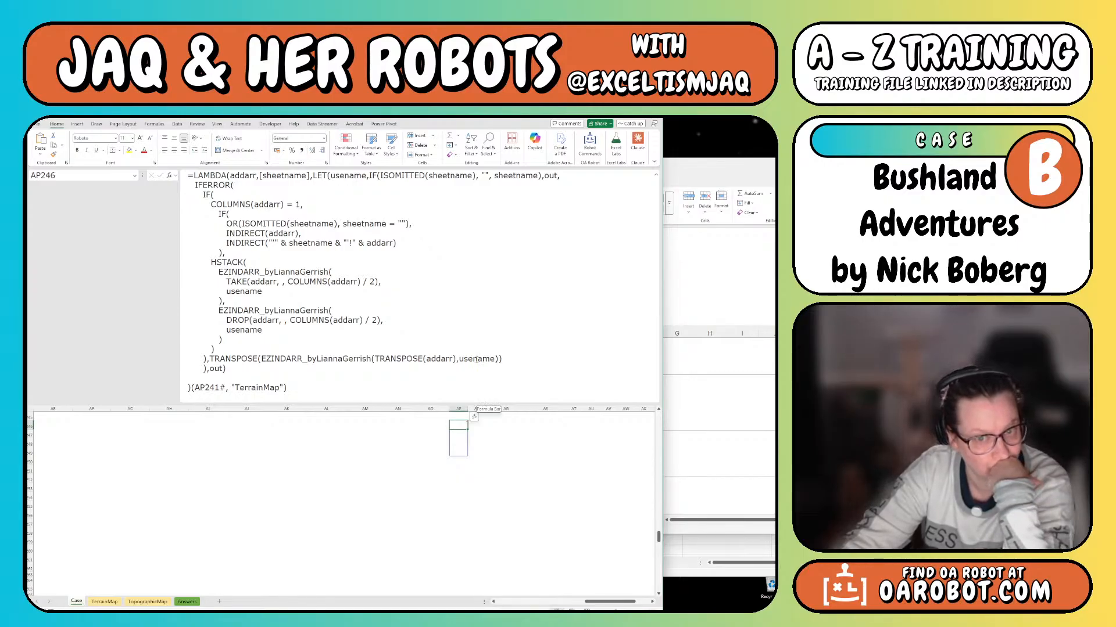
Replace usename in the fallback call with a copy of IF(ISOMITTED(sheetname), "", sheetname) and commit
{"action": "double_click", "coordinate": [476, 359]}
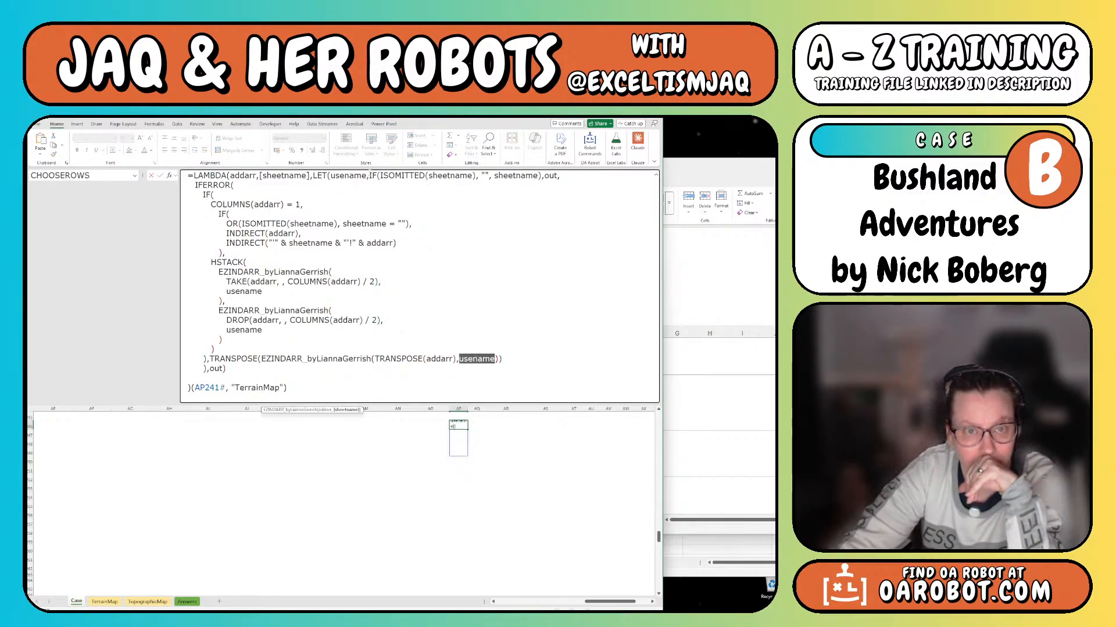
{"action": "left_click", "coordinate": [369, 175]}
{"action": "left_click_drag", "start_coordinate": [369, 175], "coordinate": [541, 175]}
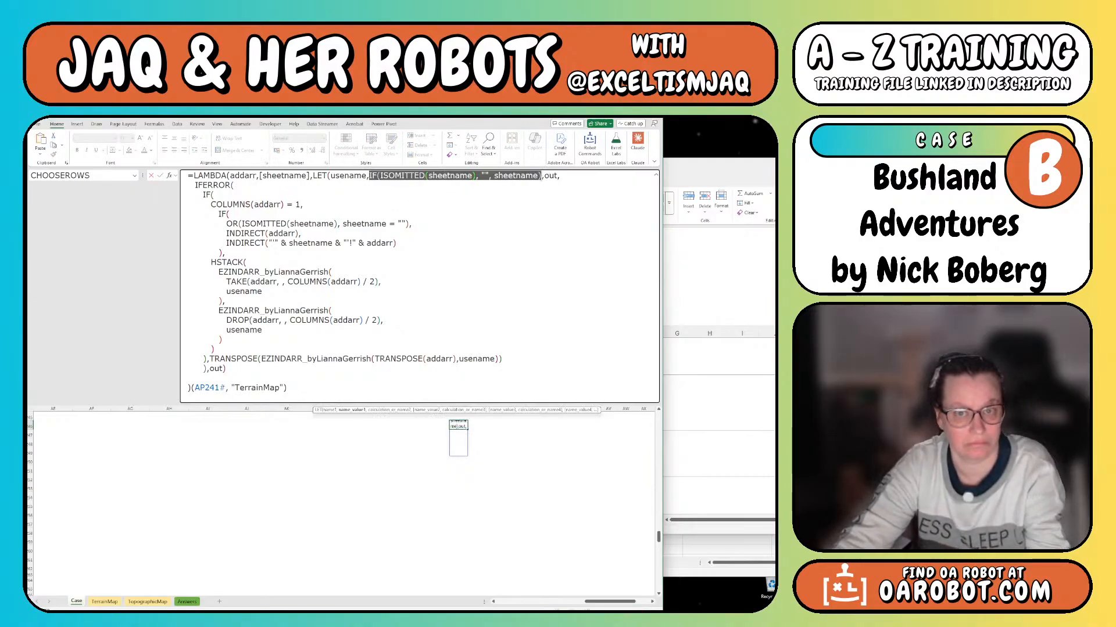
{"action": "key", "text": "ctrl+c"}
{"action": "double_click", "coordinate": [476, 358]}
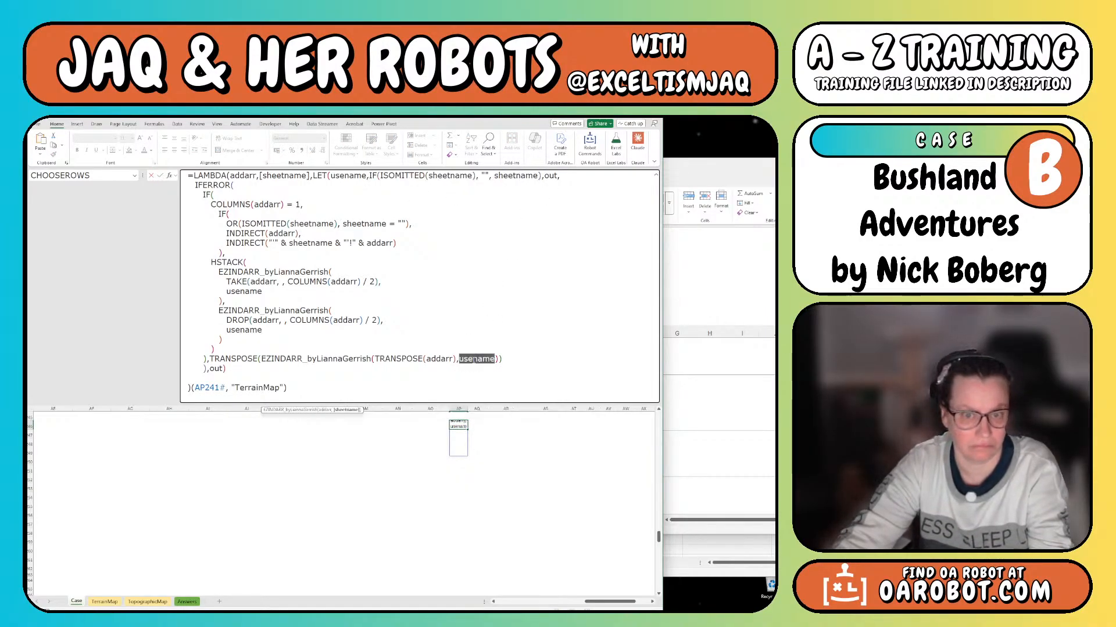
{"action": "key", "text": "ctrl+v"}
{"action": "key", "text": "ctrl+Return"}
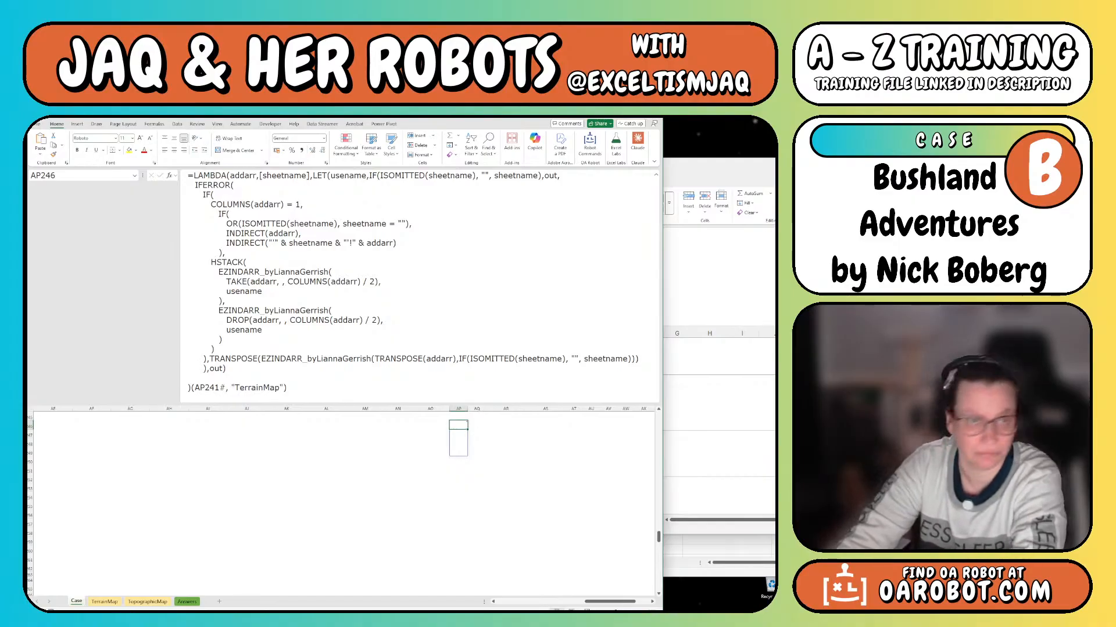
Trace the TerrainArray formula in row 241 back through its precedents to the hike route cells
{"action": "key", "text": "alt+Tab"}
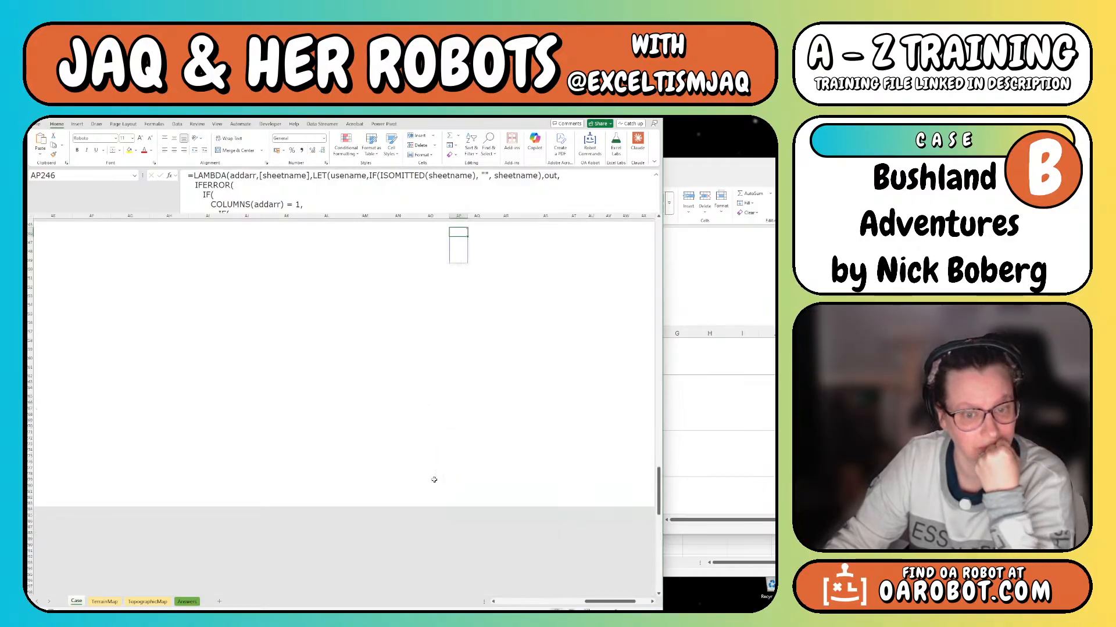
{"action": "scroll", "coordinate": [331, 303], "scroll_direction": "up", "scroll_amount": 10}
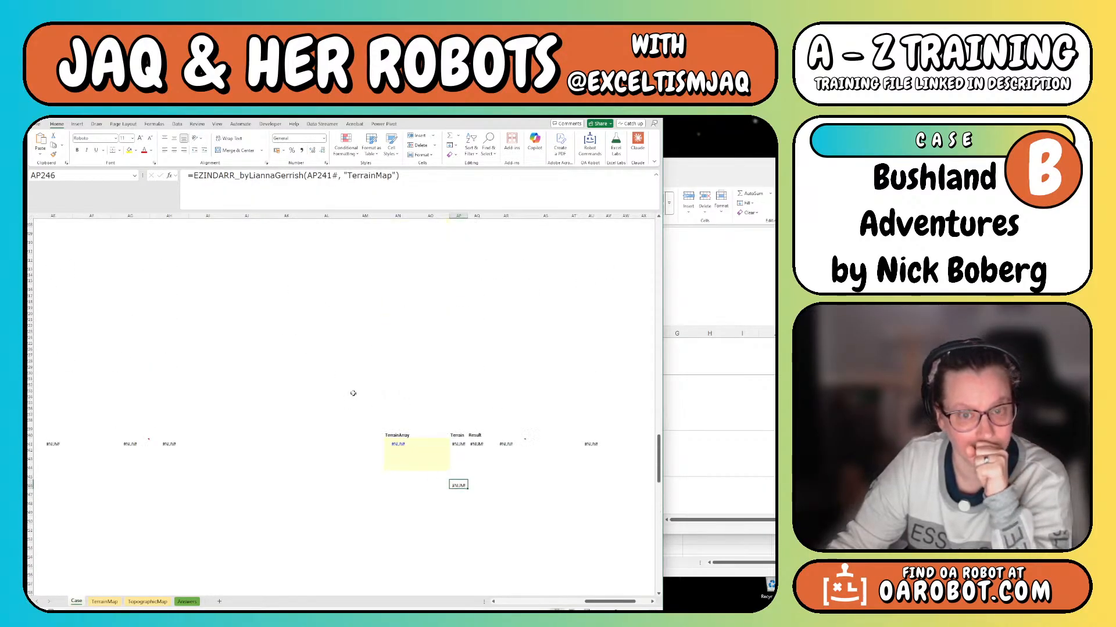
{"action": "left_click", "coordinate": [400, 469]}
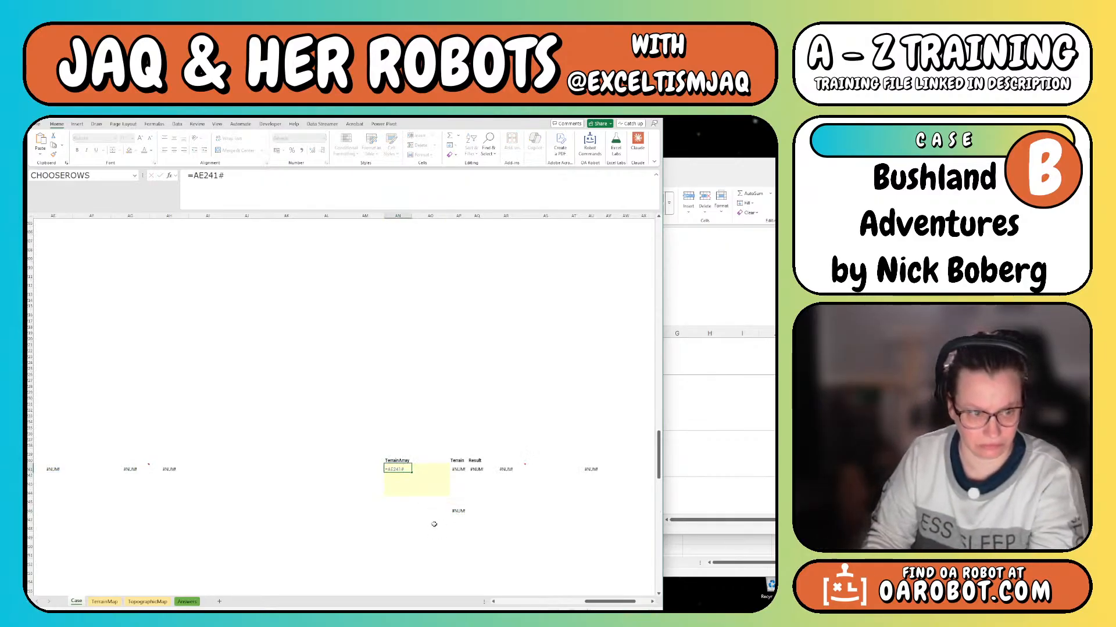
{"action": "key", "text": "ctrl+bracketleft"}
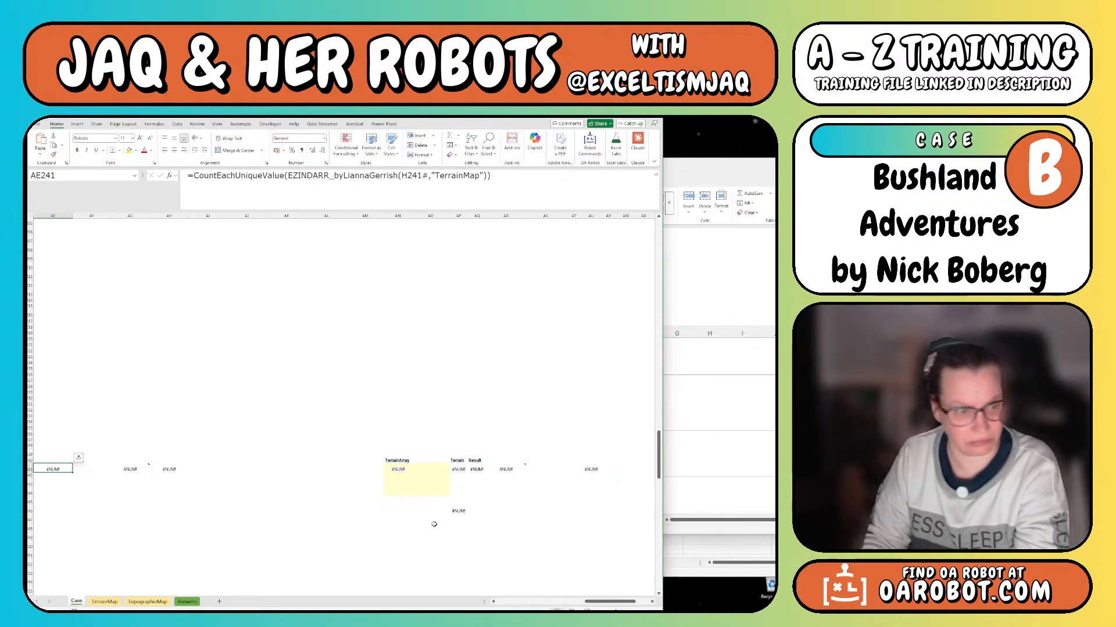
{"action": "key", "text": "ctrl+bracketleft"}
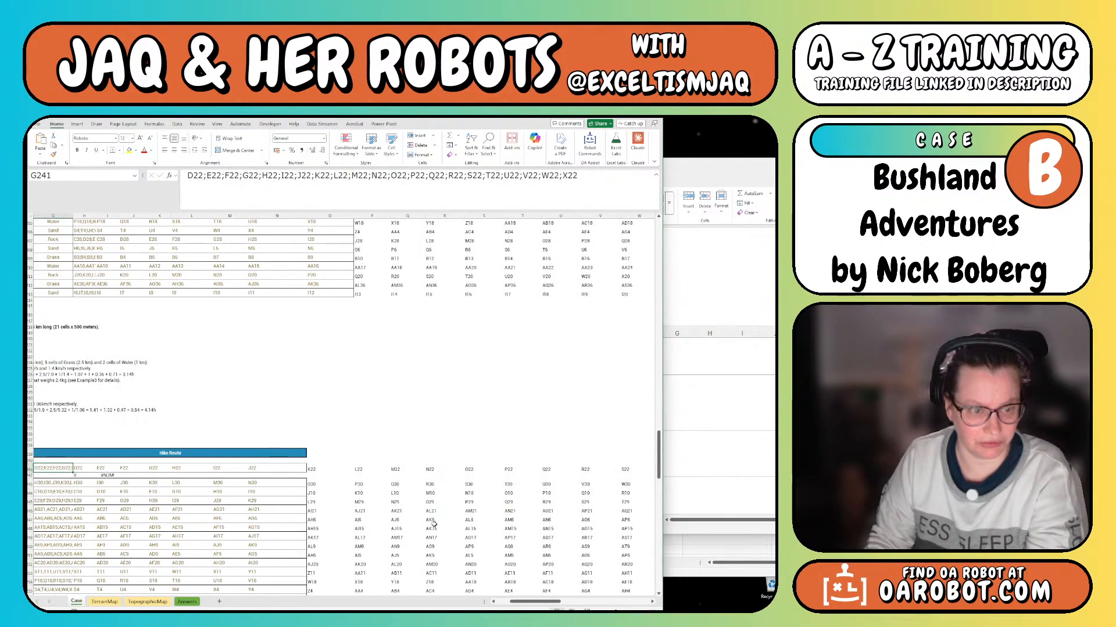
Examine the formulas along row 241 back to AC241 to see how they use the lambda
{"action": "key", "text": "ctrl+bracketright"}
{"action": "key", "text": "Right"}
{"action": "key", "text": "Right"}
{"action": "key", "text": "Right"}
{"action": "key", "text": "Right"}
{"action": "key", "text": "Right"}
{"action": "key", "text": "Right"}
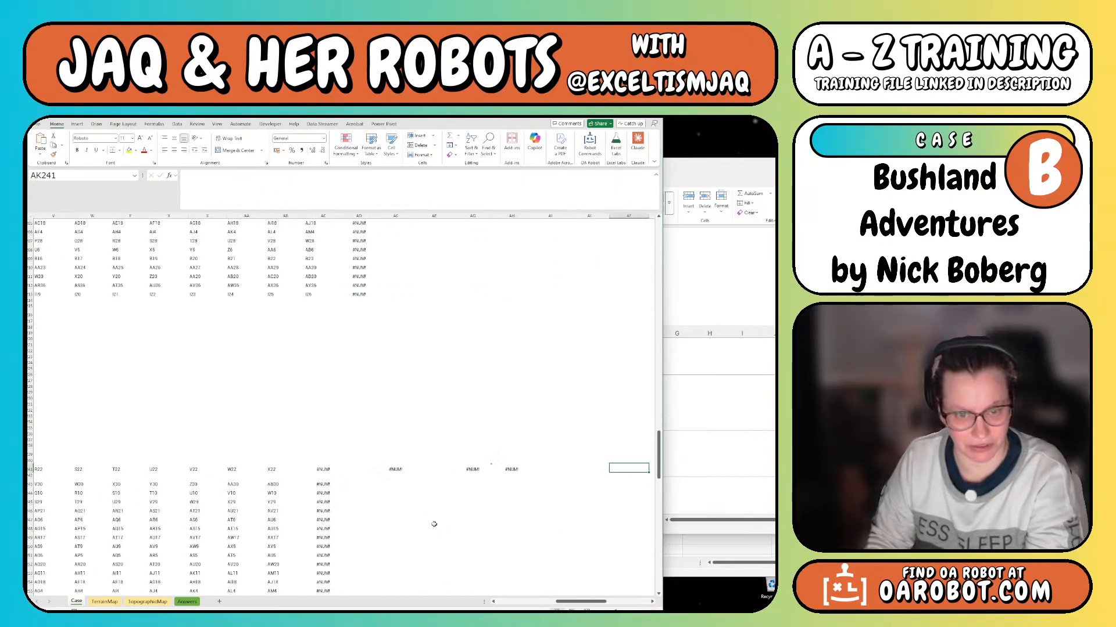
{"action": "key", "text": "Left"}
{"action": "key", "text": "Left"}
{"action": "key", "text": "Left"}
{"action": "key", "text": "Left"}
{"action": "key", "text": "Left"}
{"action": "key", "text": "Left"}
{"action": "key", "text": "Left"}
{"action": "key", "text": "Left"}
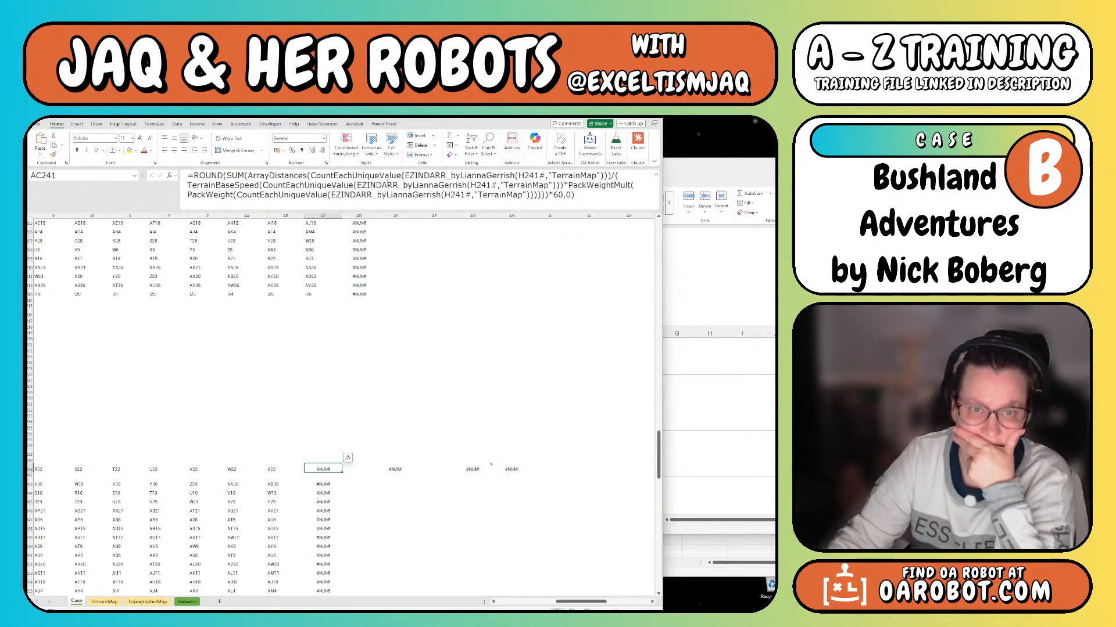
{"action": "left_click", "coordinate": [421, 500]}
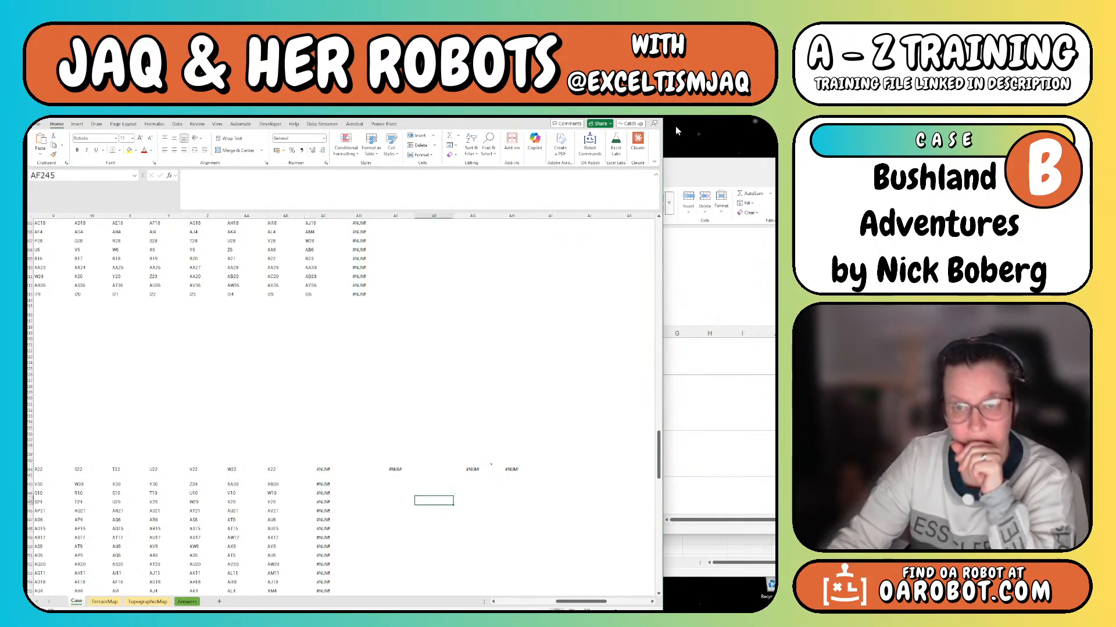